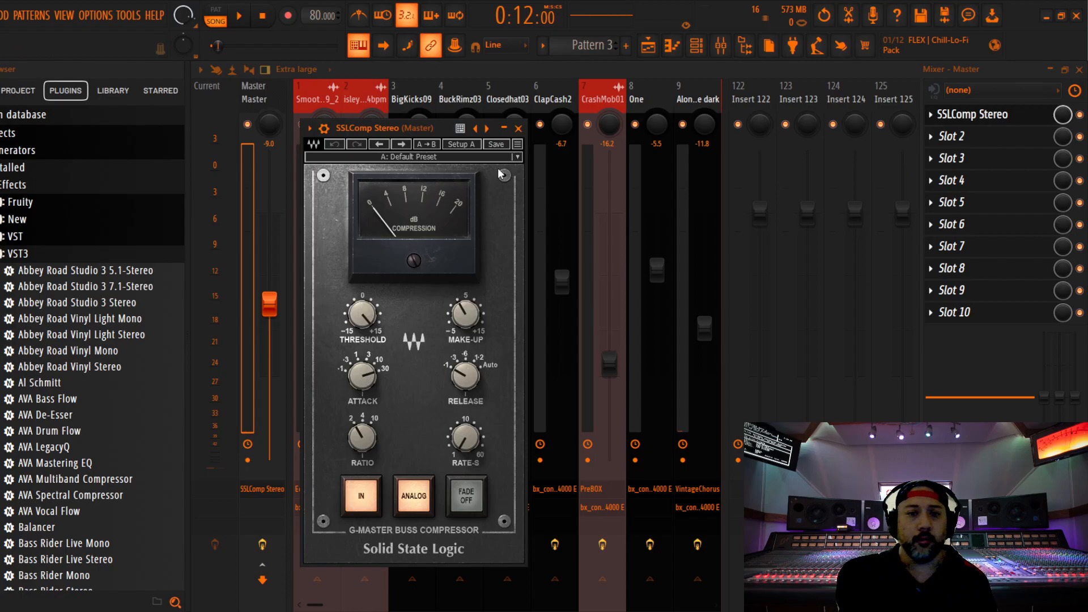
Close the SSLComp Stereo window and look through the installed VST3 effects in the plugin browser.
click(519, 128)
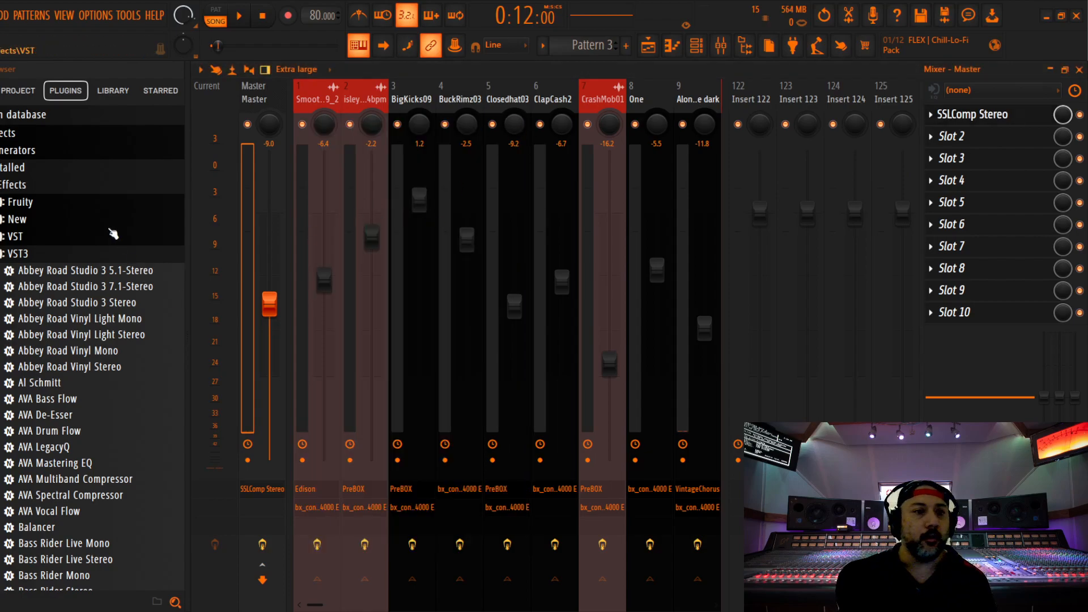
click(0, 91)
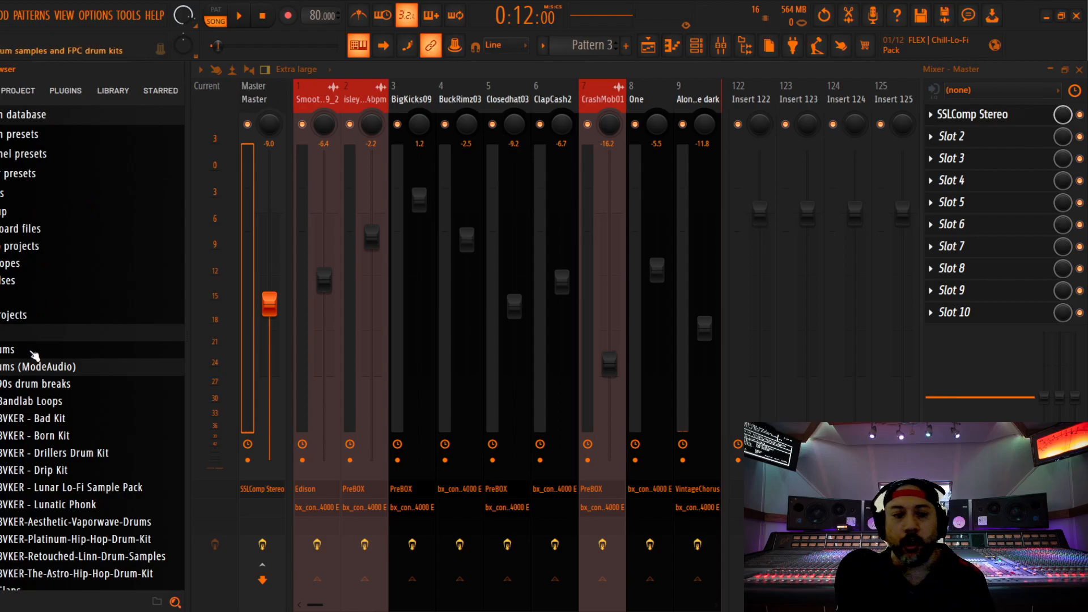
click(66, 91)
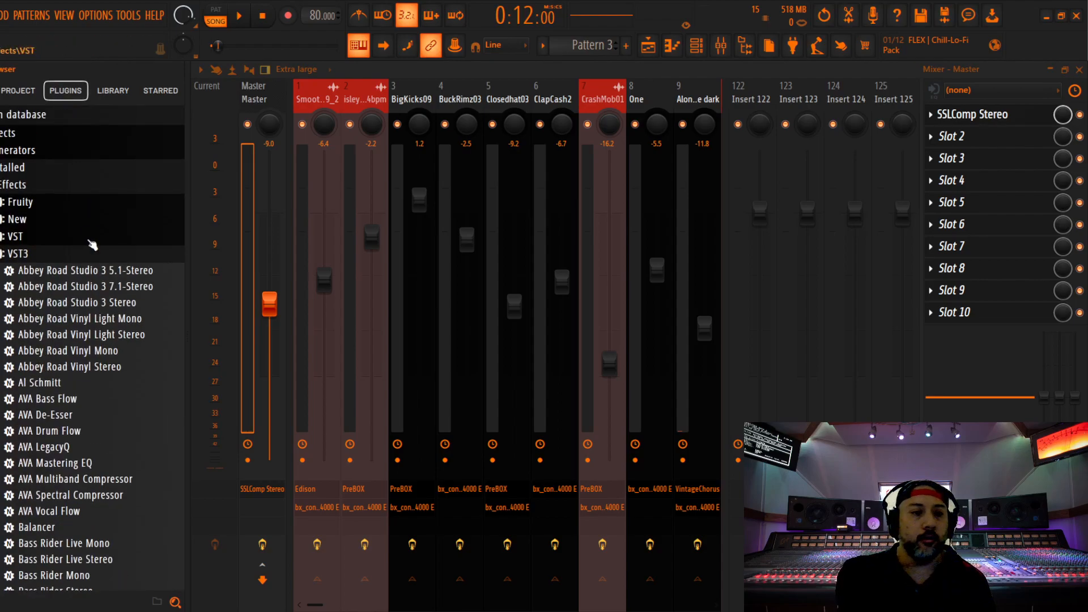
scroll(90, 280, down, 20)
scroll(94, 282, down, 2)
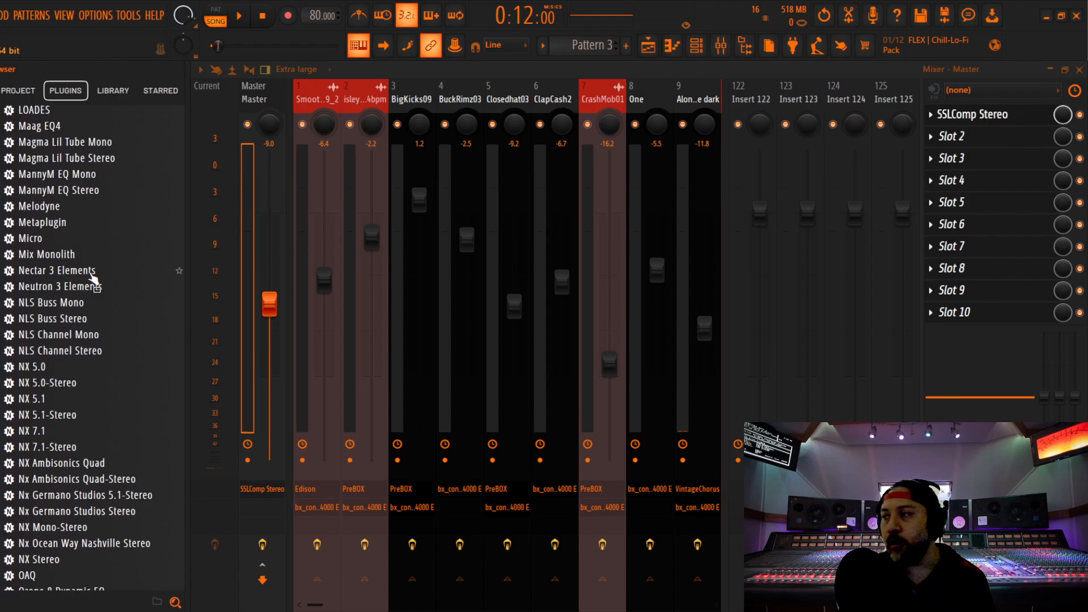
scroll(92, 277, down, 20)
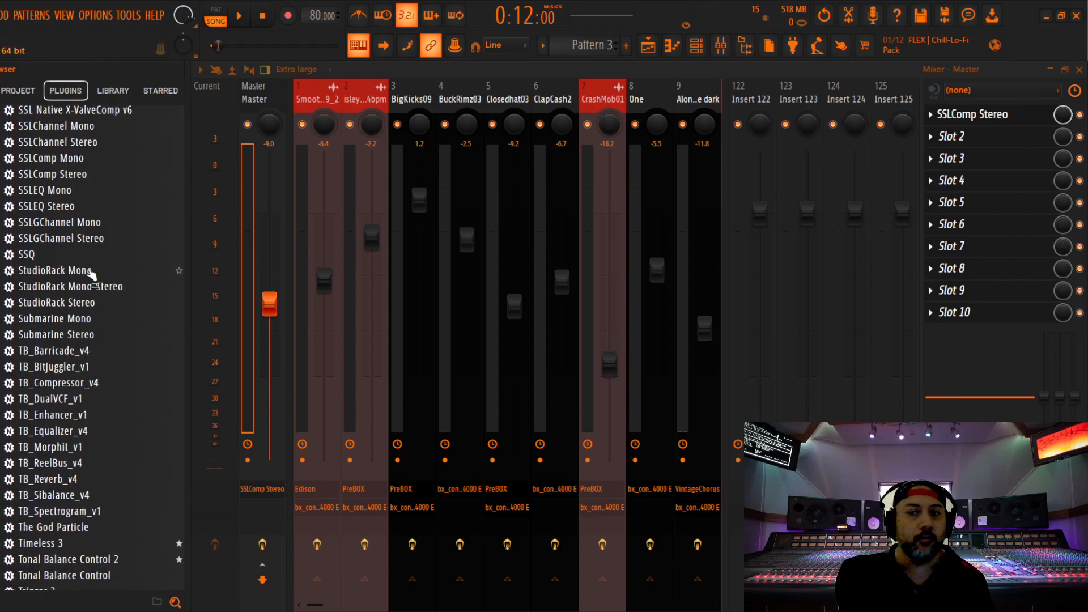
scroll(93, 275, down, 14)
scroll(93, 274, up, 8)
scroll(92, 274, up, 20)
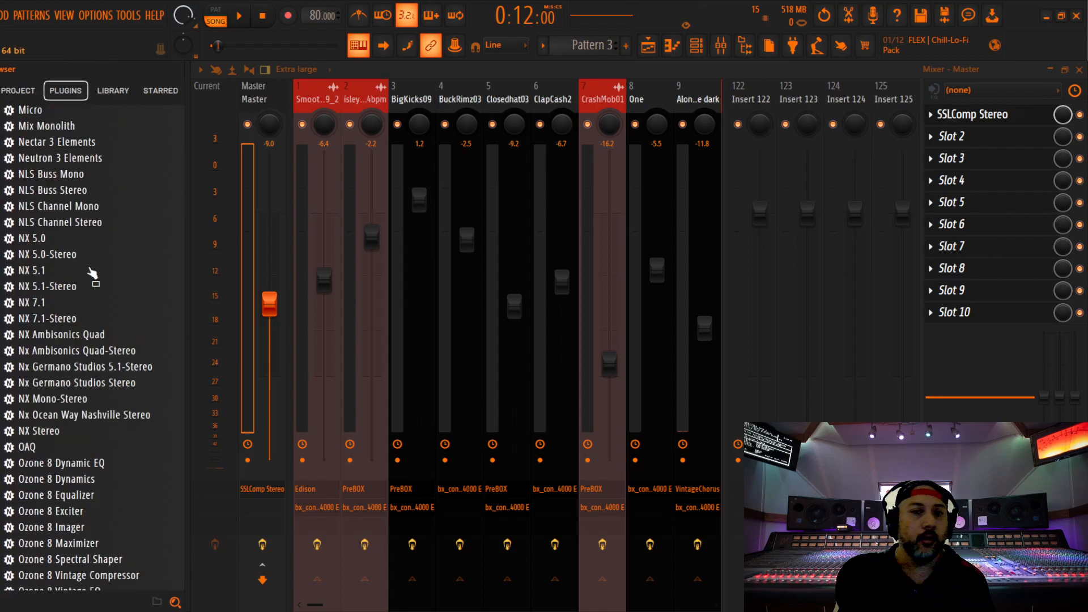
scroll(93, 275, down, 3)
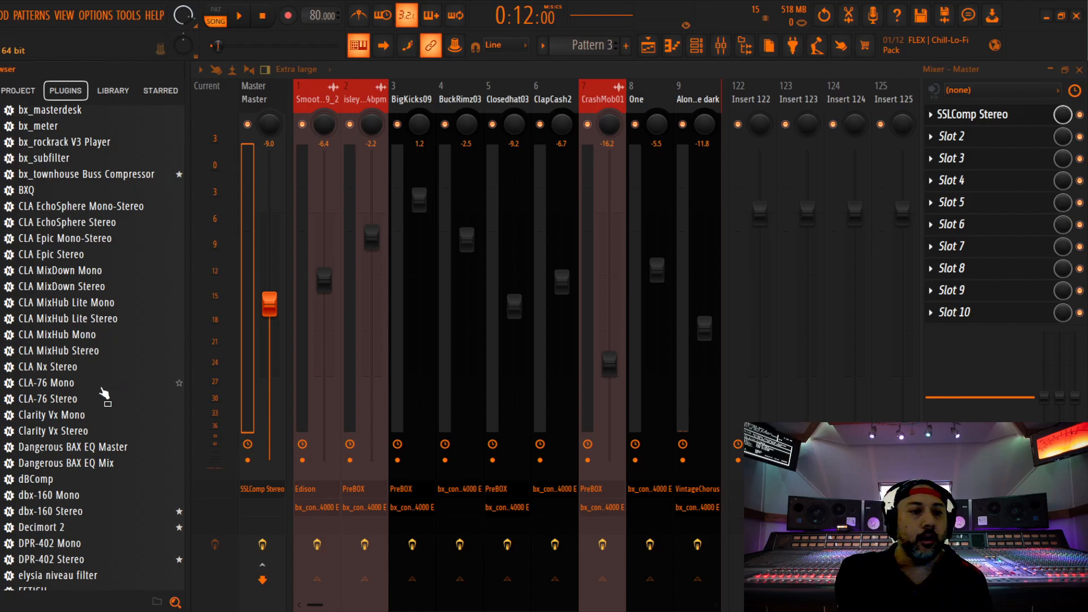
Add Fruity Balance to the Master track's effect chain and move it above SSLComp Stereo.
click(996, 136)
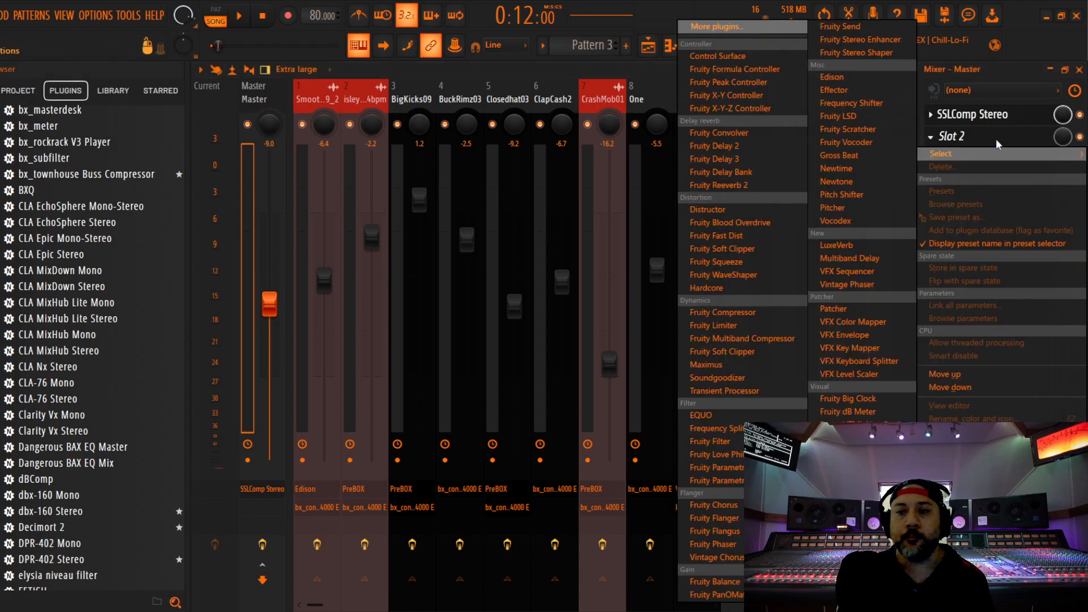
click(715, 581)
drag(988, 141, 989, 116)
click(418, 181)
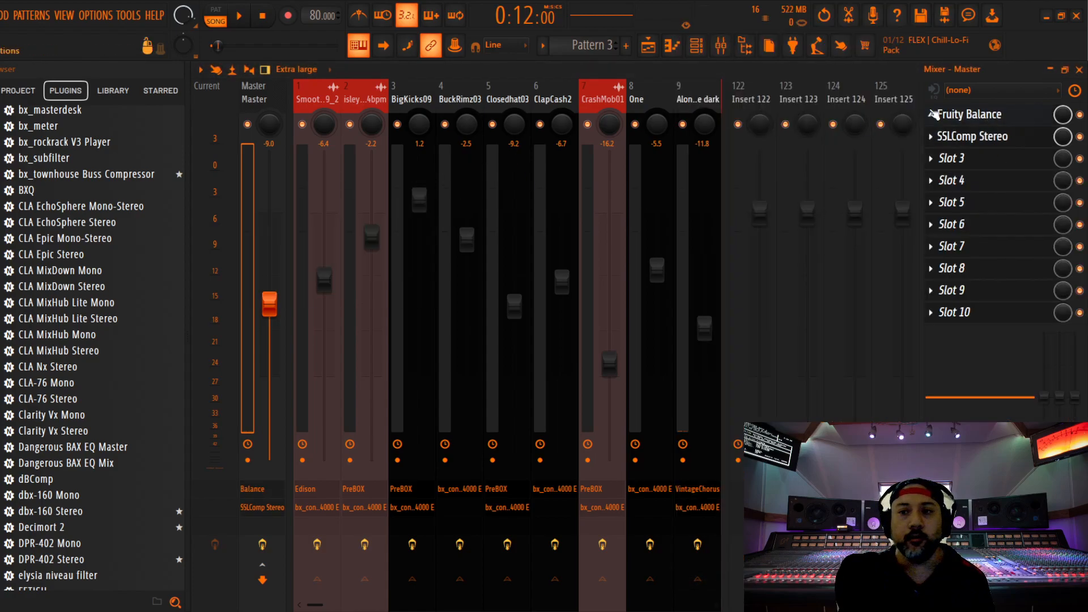
Find CLA Nx Stereo among the VST3 effects and load it on the Master track after SSLComp Stereo.
scroll(102, 380, down, 4)
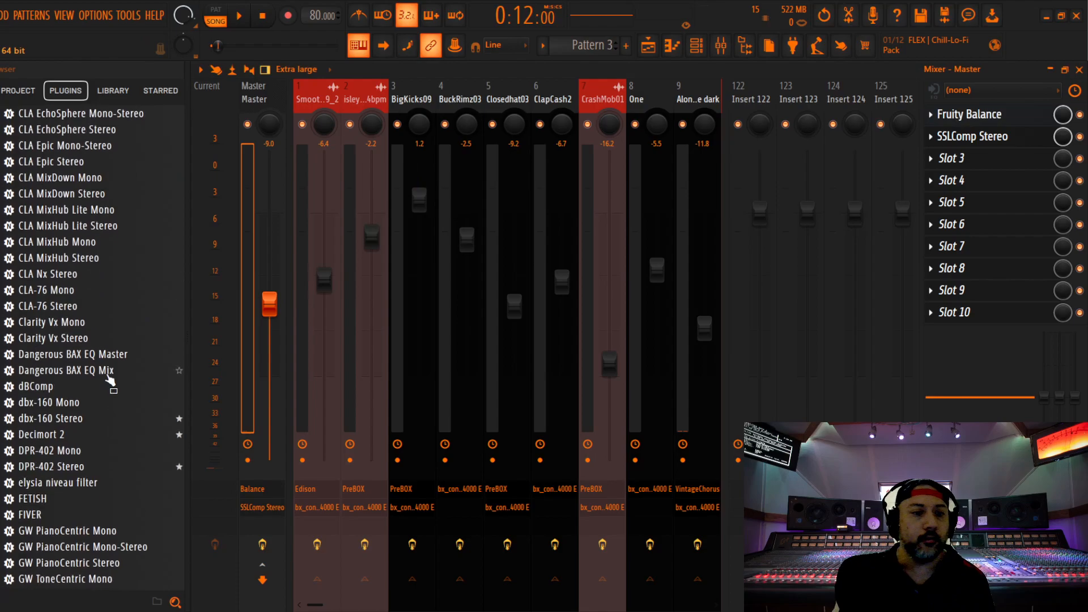
scroll(109, 363, up, 2)
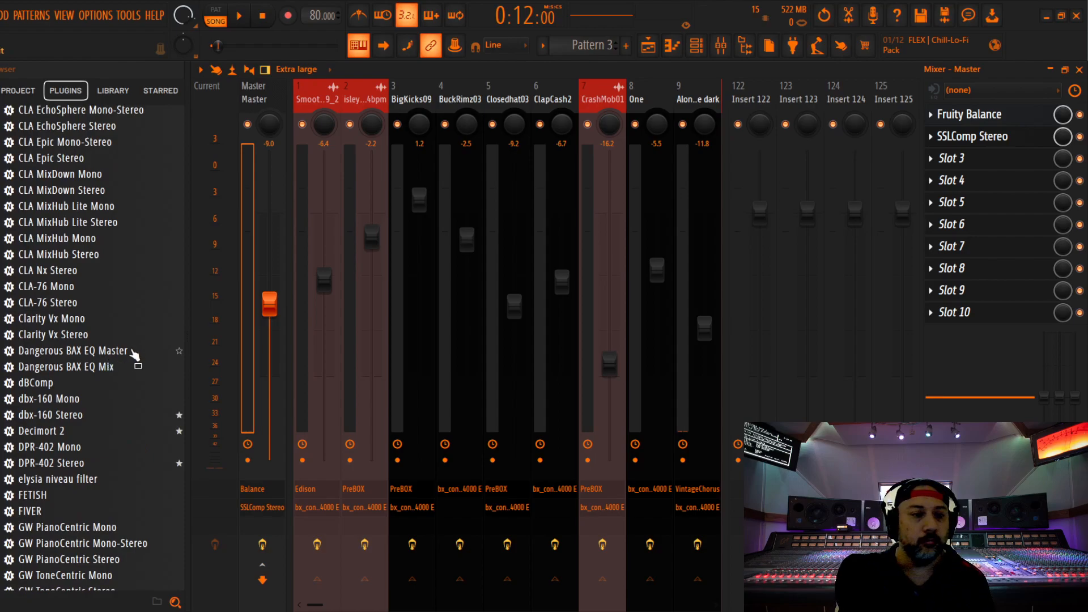
scroll(135, 354, down, 6)
scroll(129, 357, up, 6)
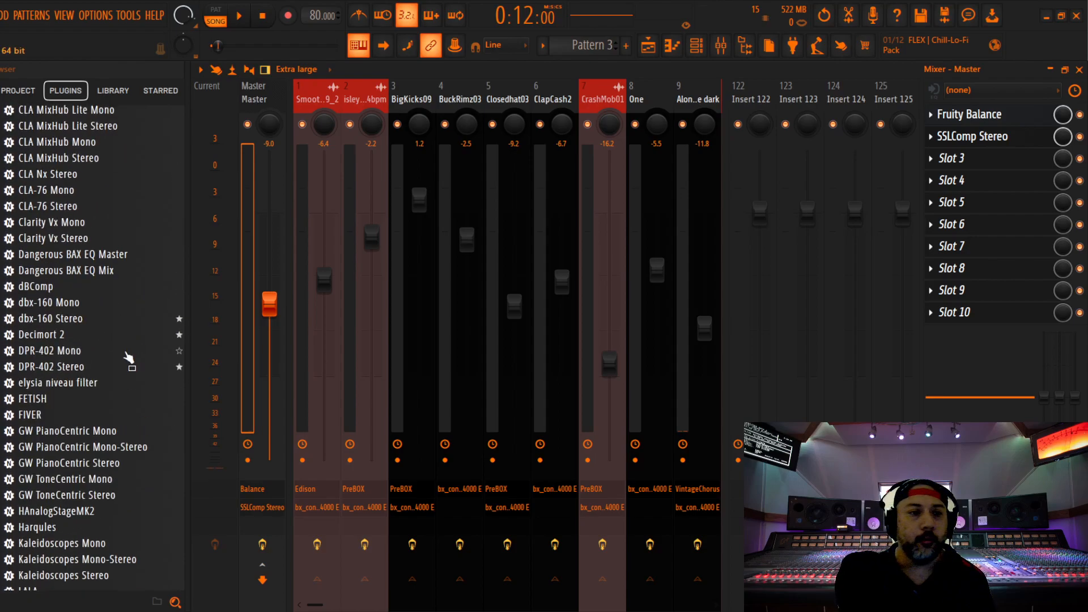
drag(51, 272, 944, 183)
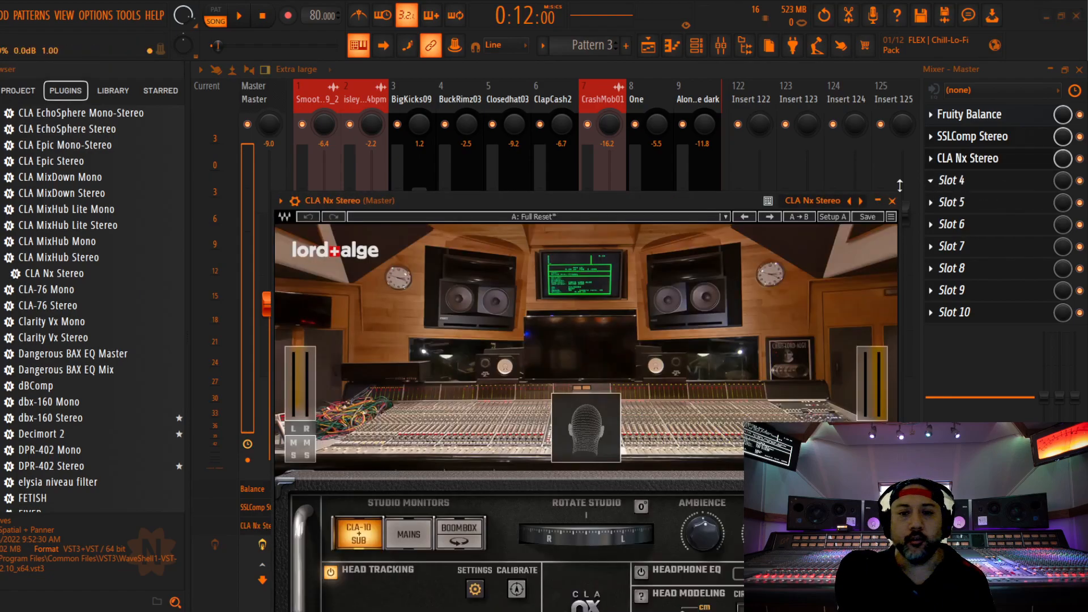
drag(705, 199, 703, 83)
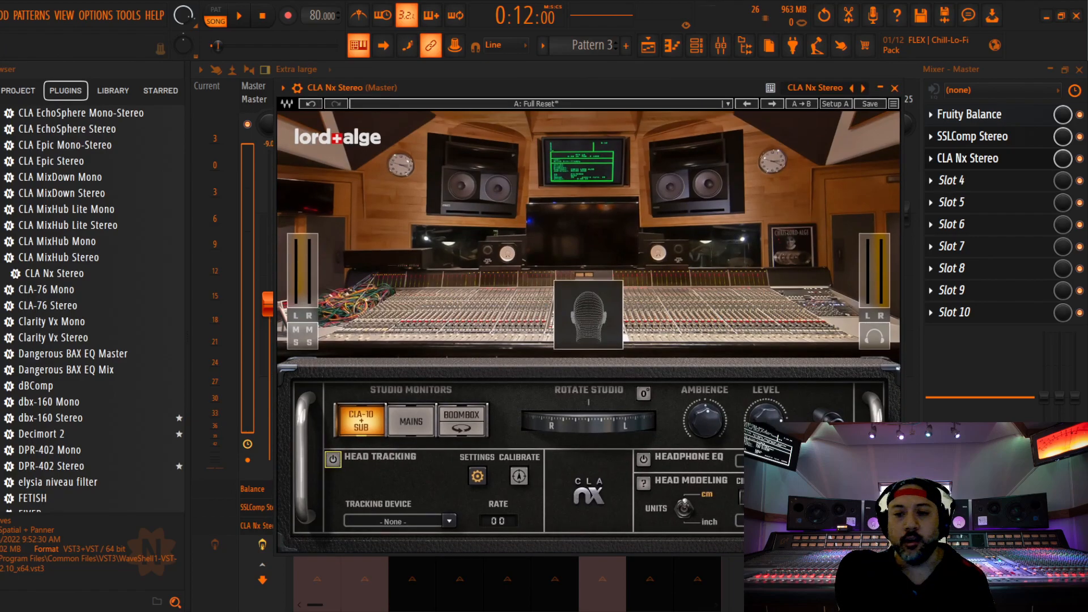
Set the CLA Nx headphone EQ to Beyerdynamic DT-990 (250ohm) and slightly adjust the Level knob.
click(826, 460)
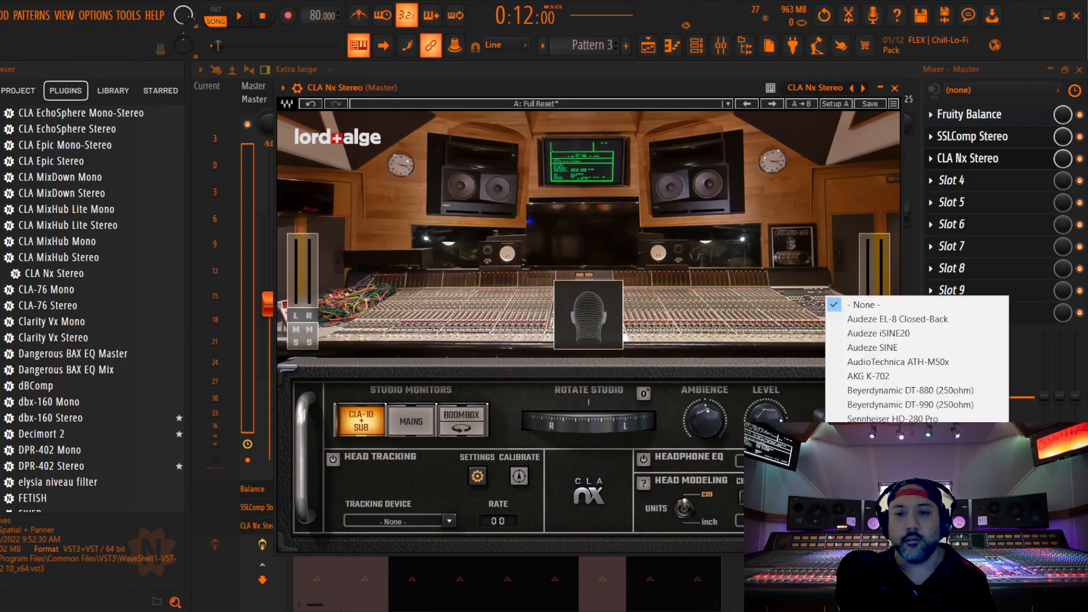
click(887, 405)
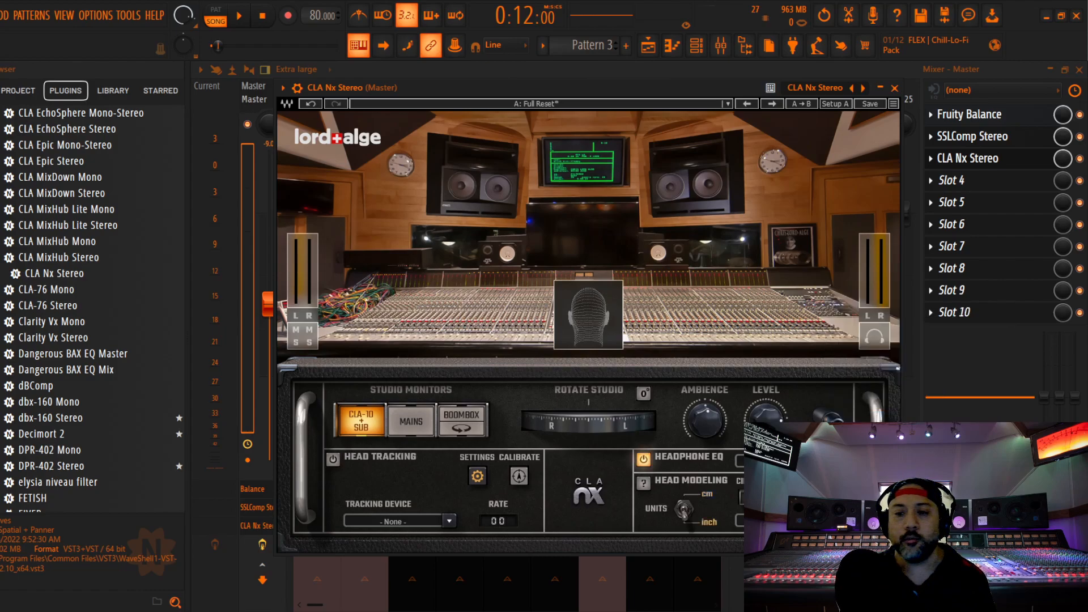
drag(772, 418, 772, 412)
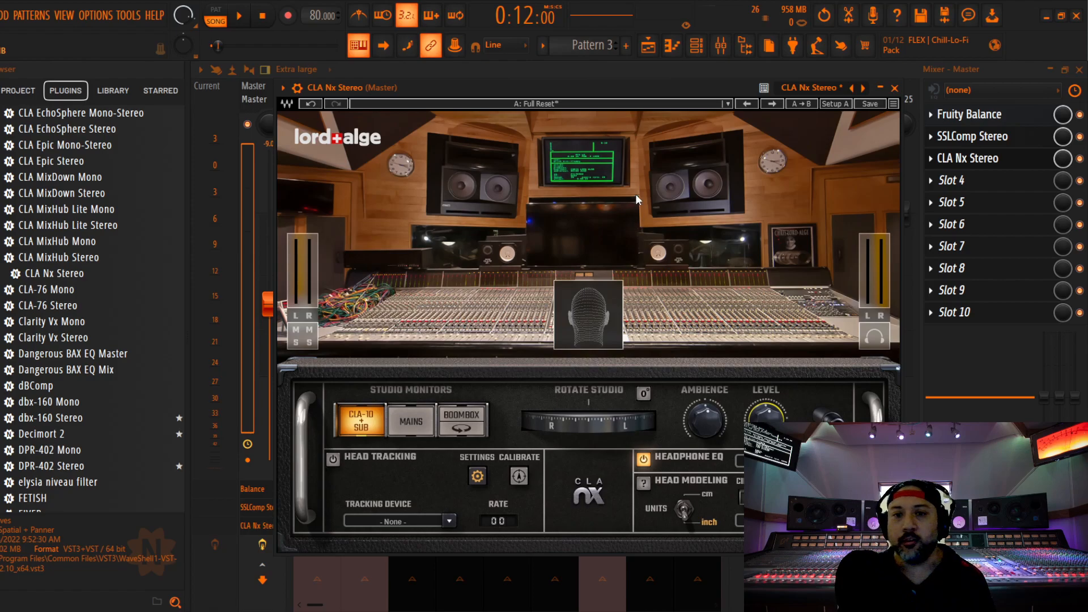
click(894, 88)
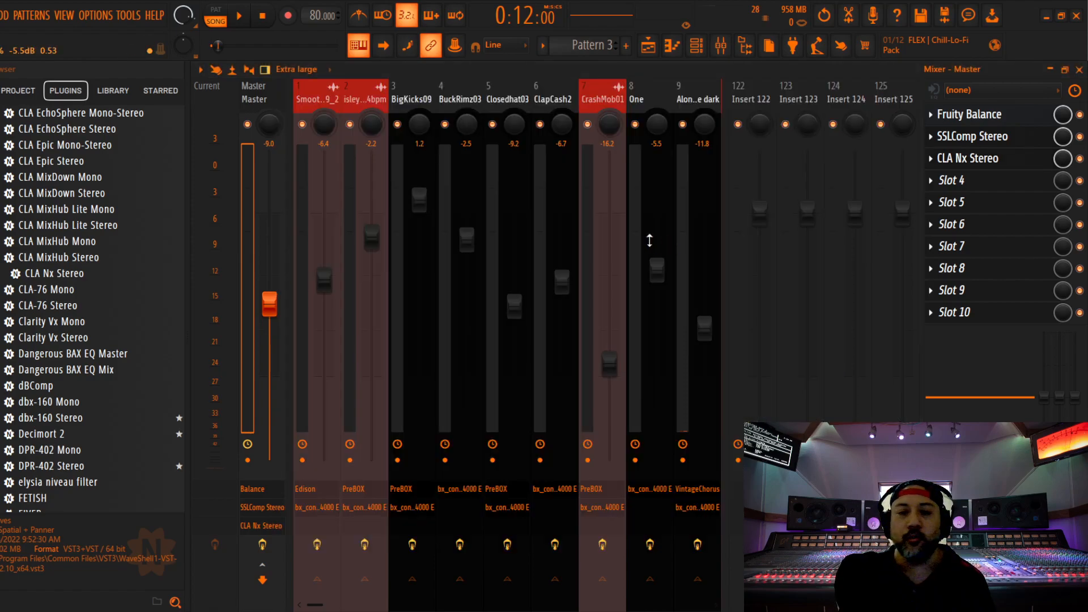
click(984, 158)
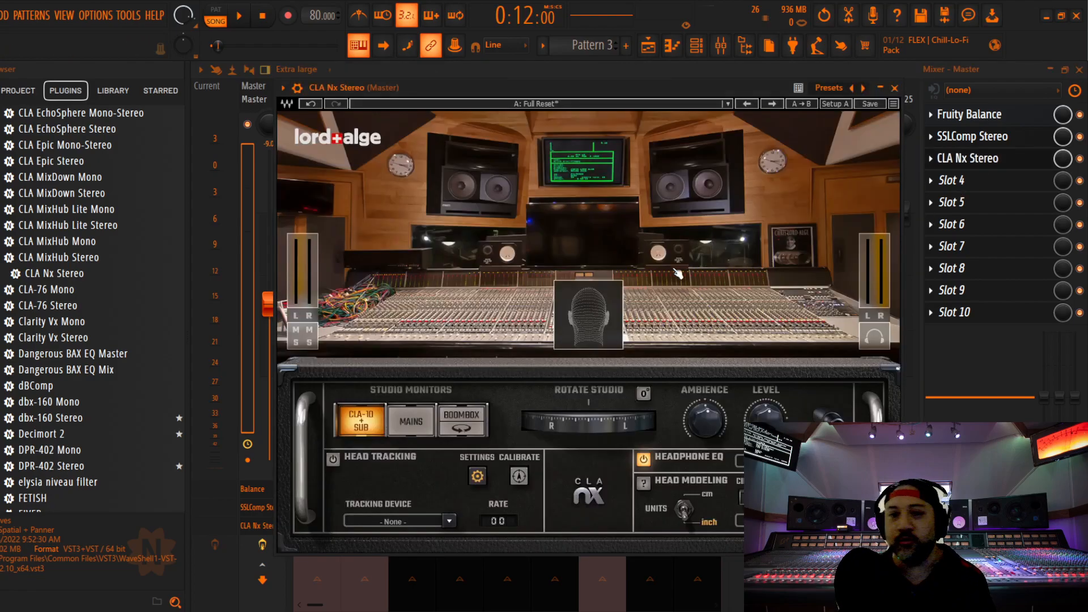
click(894, 88)
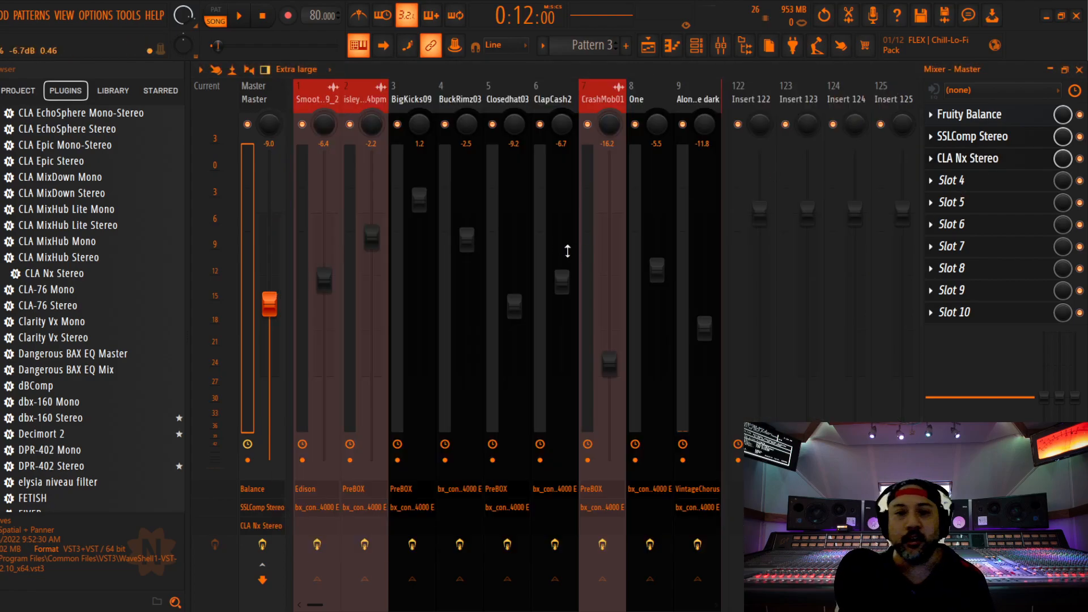
Solo the BigKicks09 mixer track after checking the arrangement in the playlist.
click(427, 127)
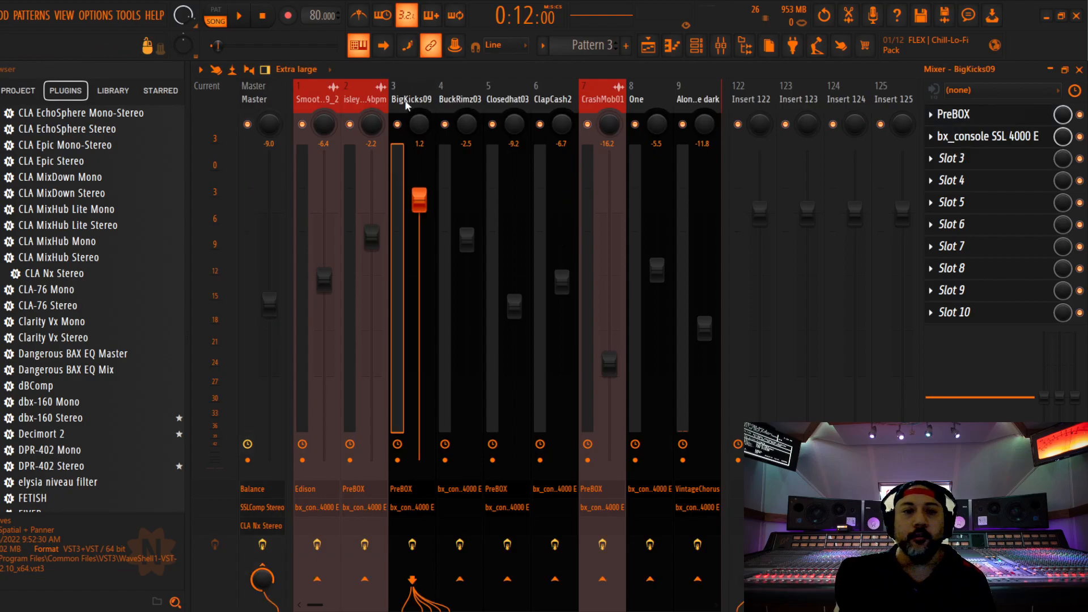
click(1079, 69)
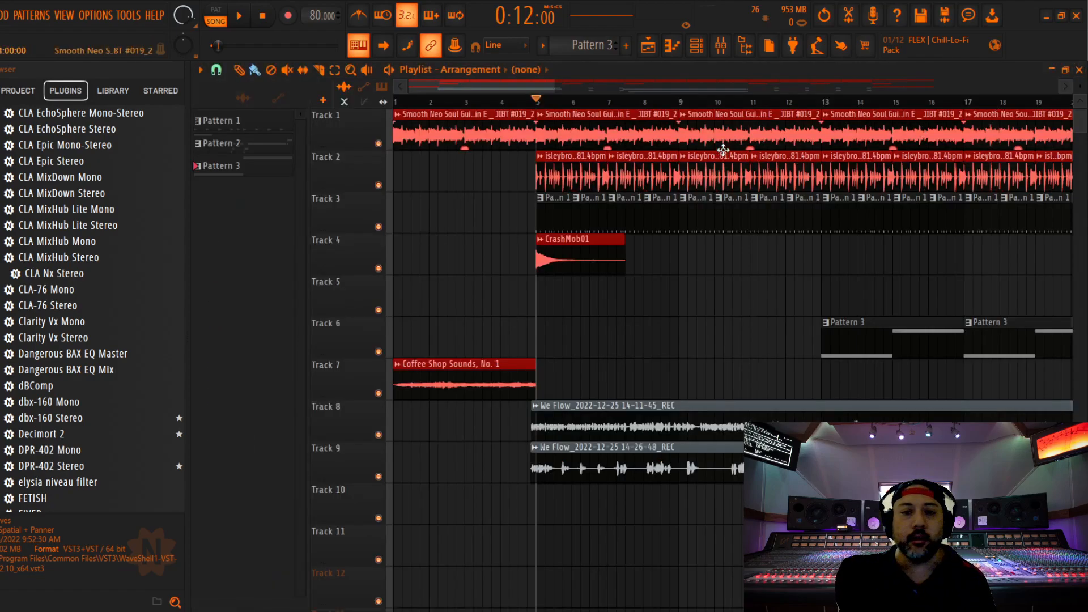
click(720, 45)
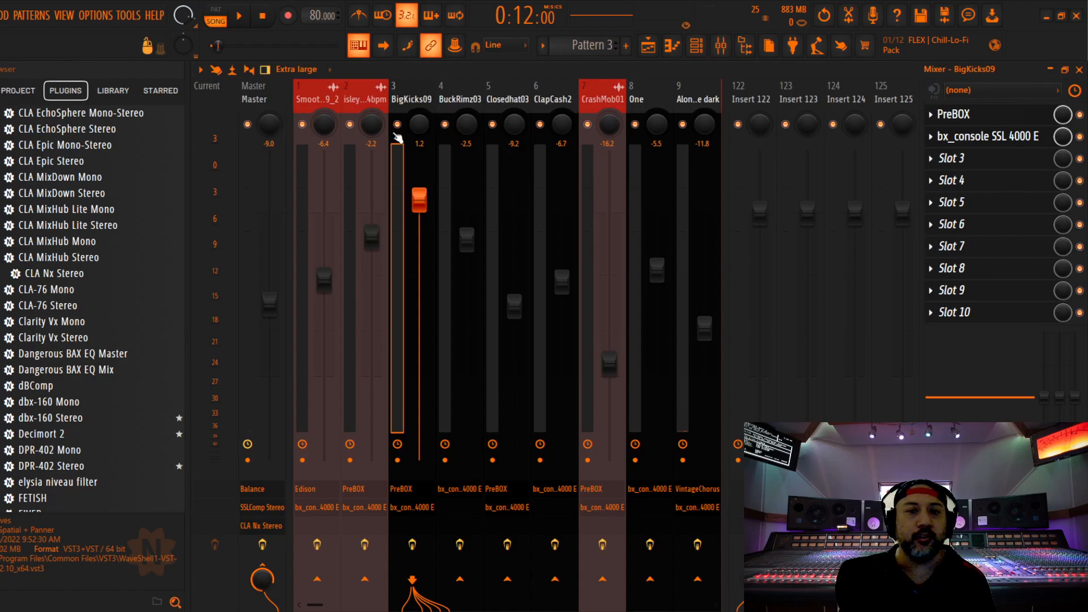
Rename mixer track Insert 122 as "drum bus".
click(753, 98)
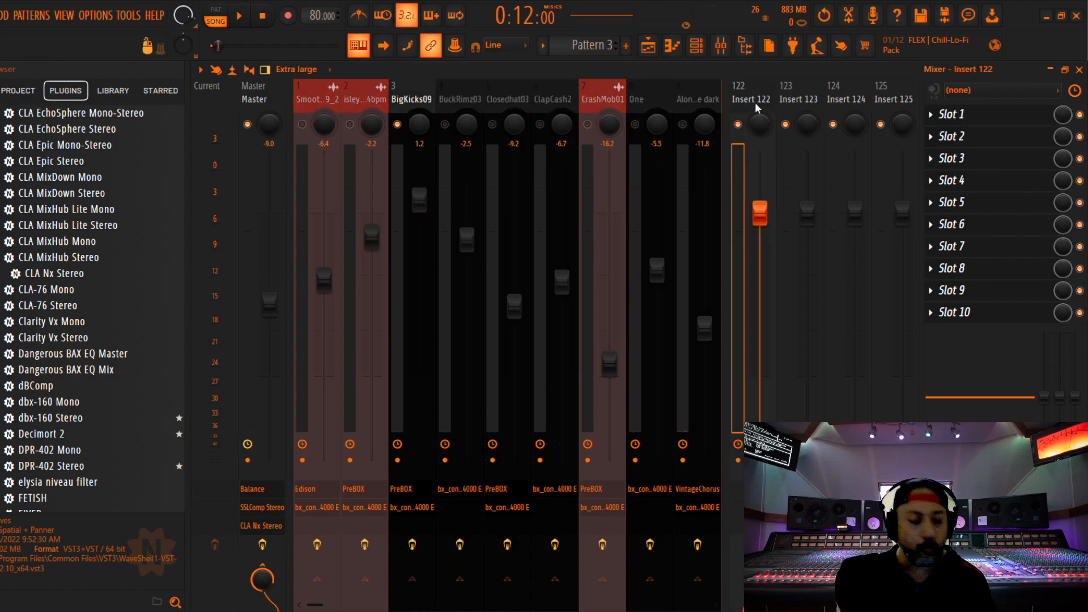
right_click(755, 102)
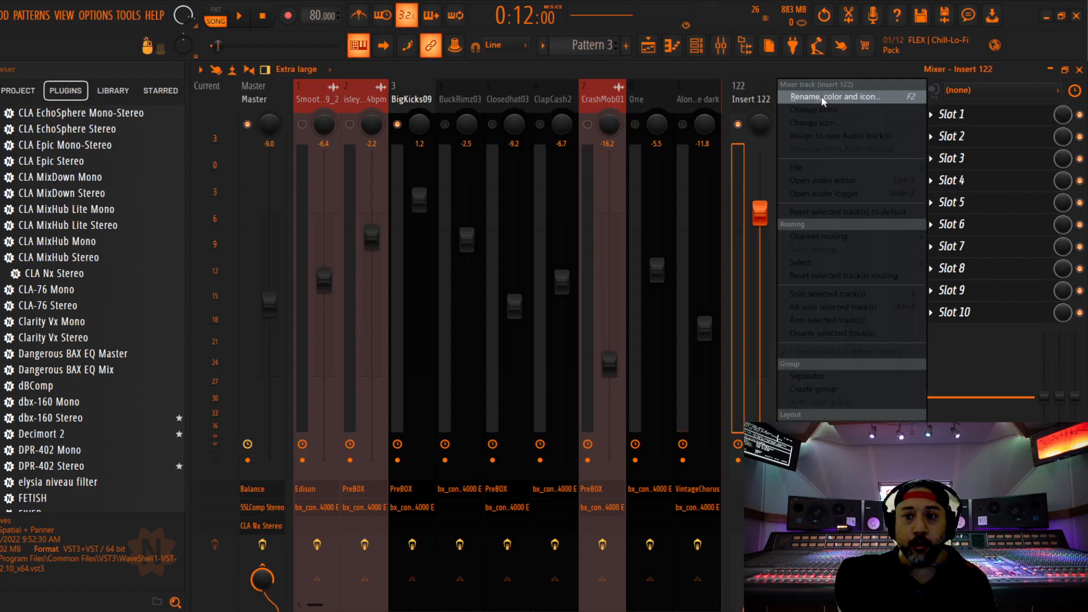
click(823, 97)
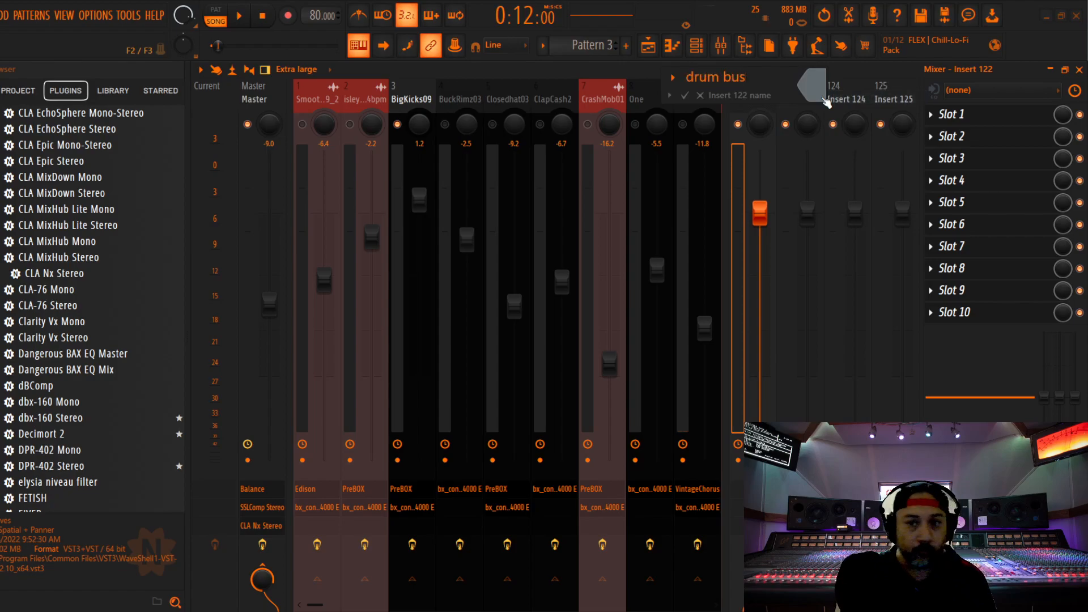
text(drum bus)
key(Return)
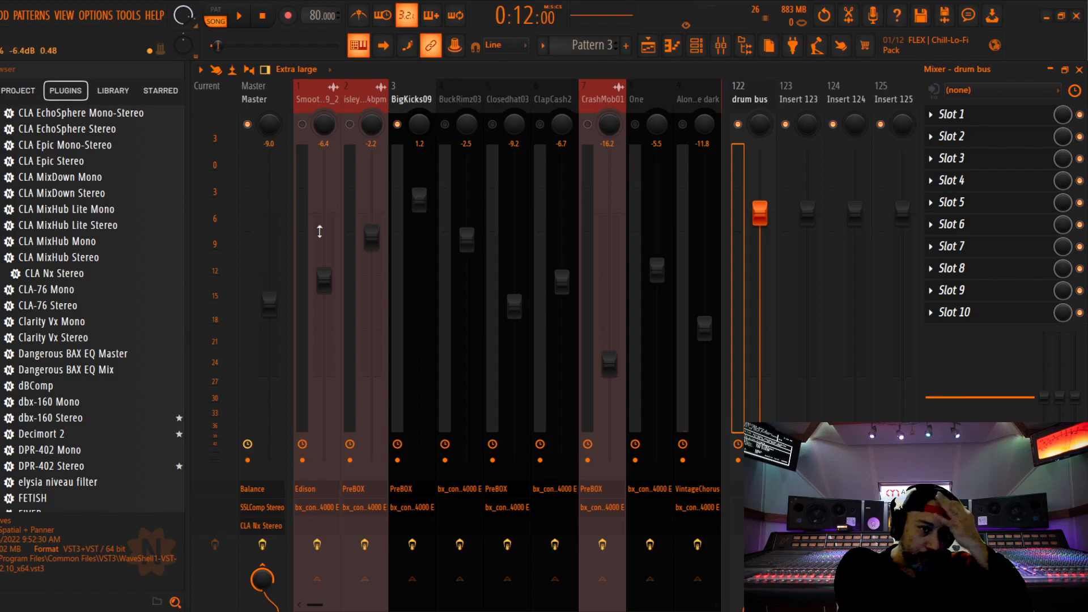
Load bx_console SSL 4000 E into the drum bus's first effect slot and randomize the plugin's channel assignment.
scroll(130, 257, up, 8)
drag(108, 259, 958, 115)
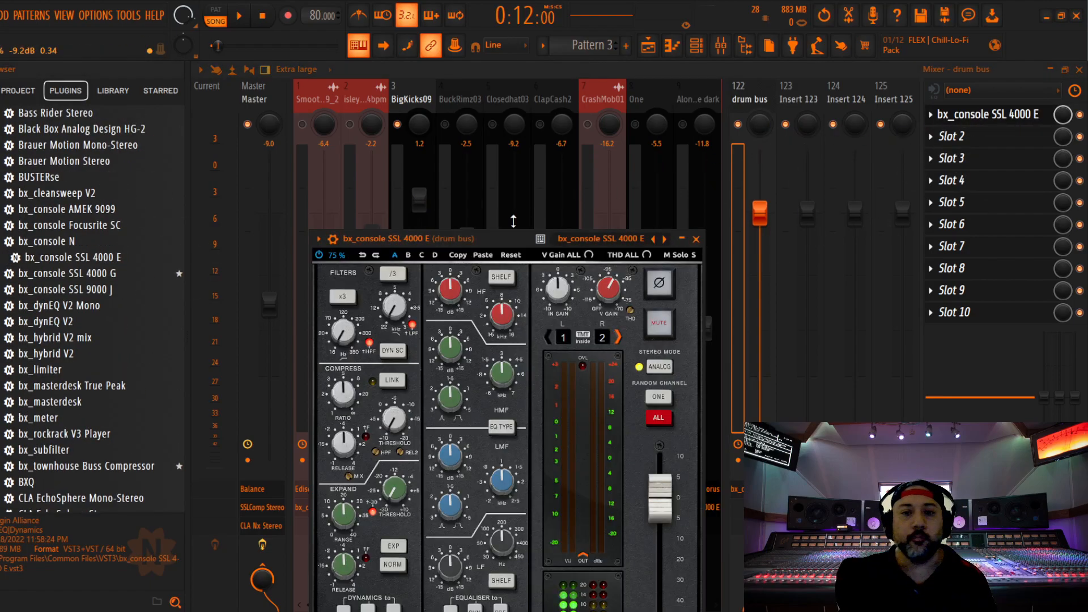
drag(503, 243, 577, 97)
click(731, 251)
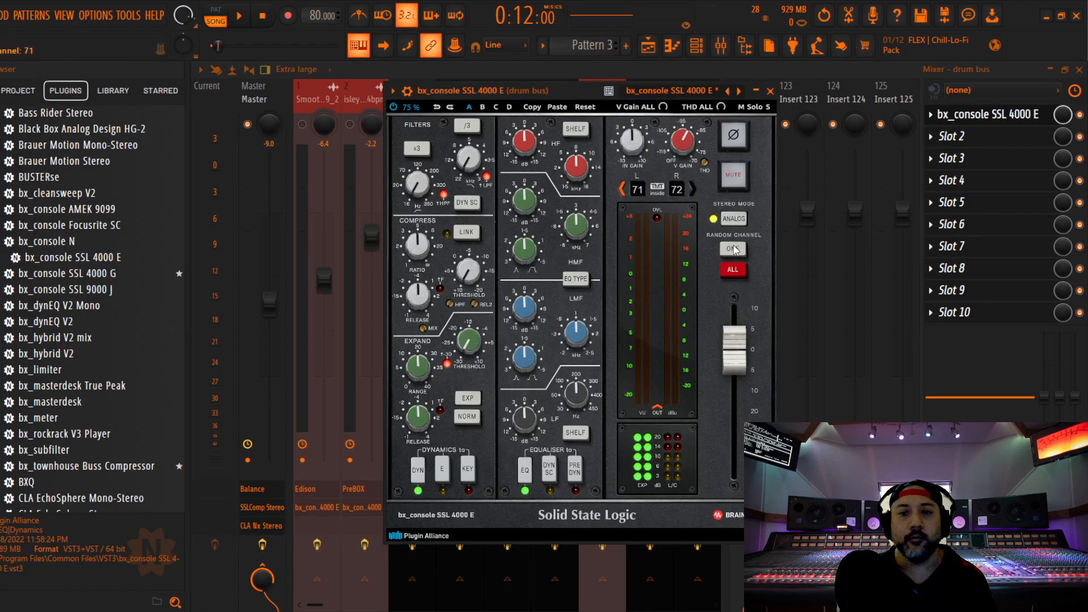
click(770, 91)
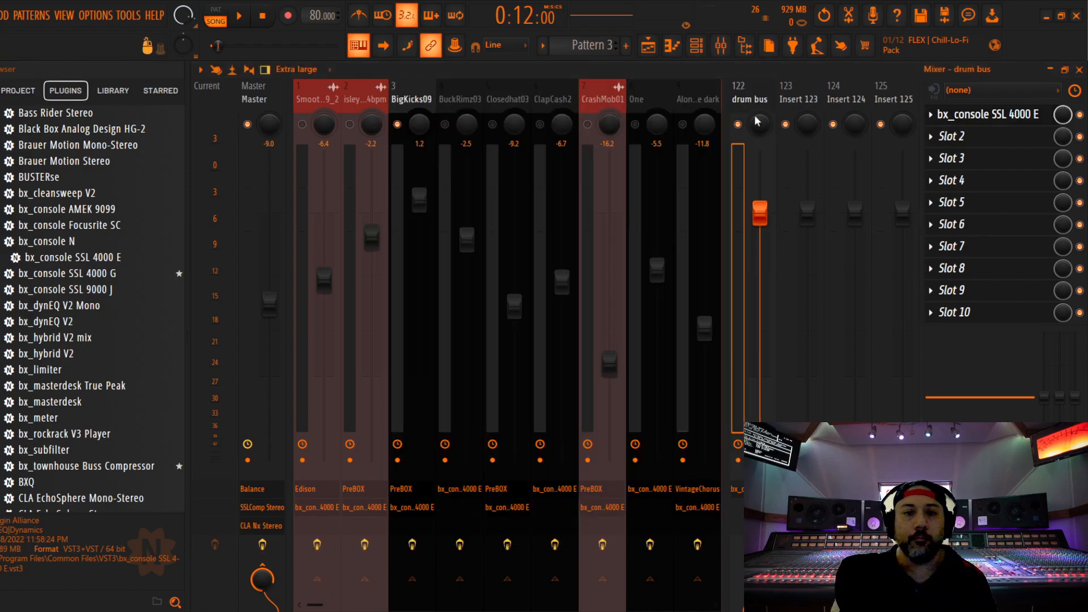
Select the BigKicks09 mixer track and try to save the project, dismissing the plugin data dialog.
click(417, 98)
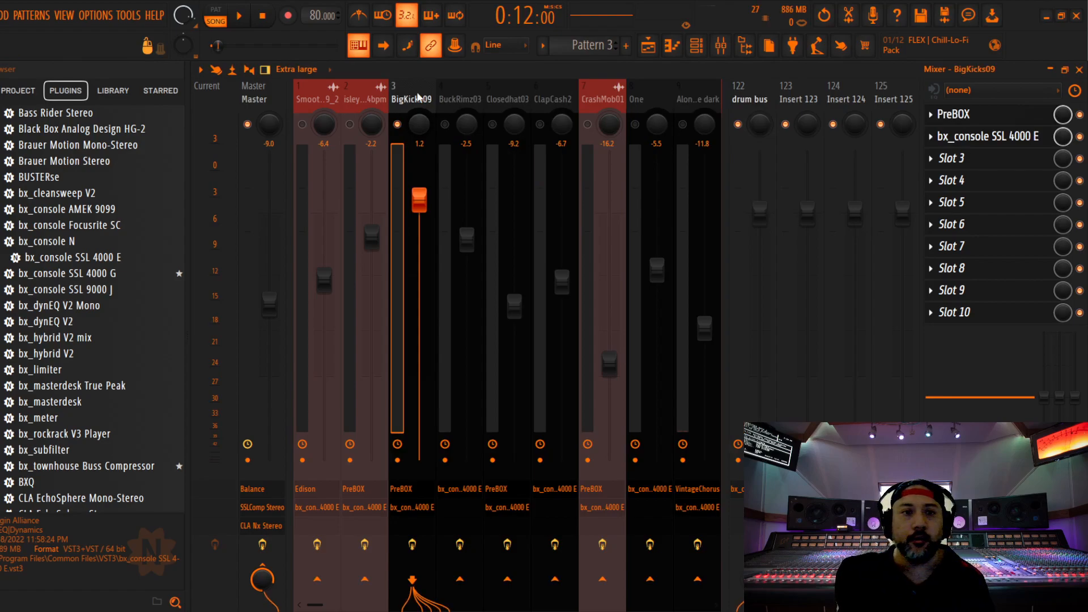
click(1, 15)
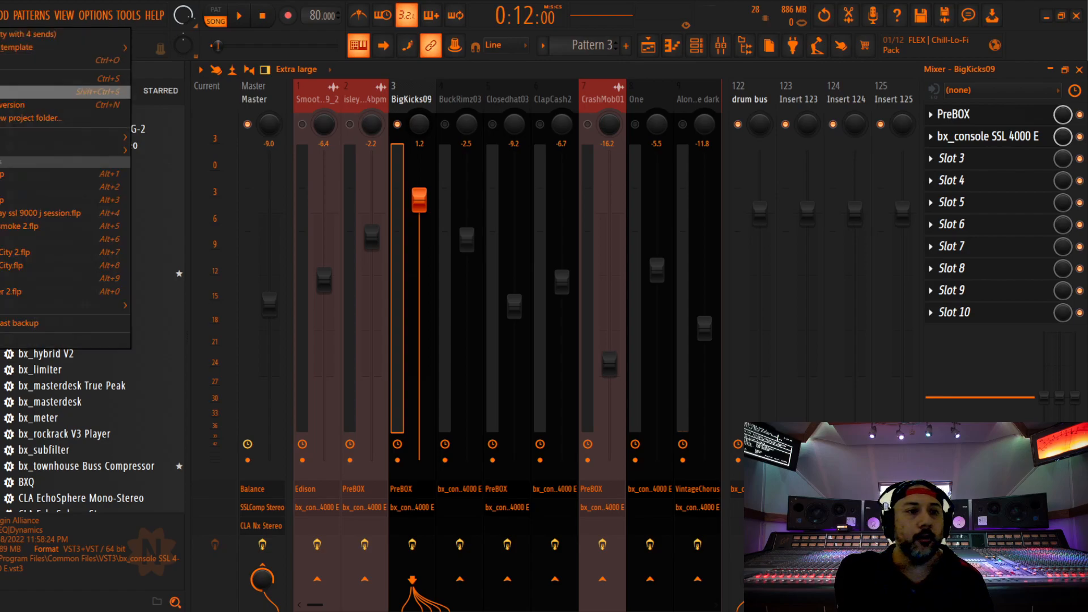
click(23, 91)
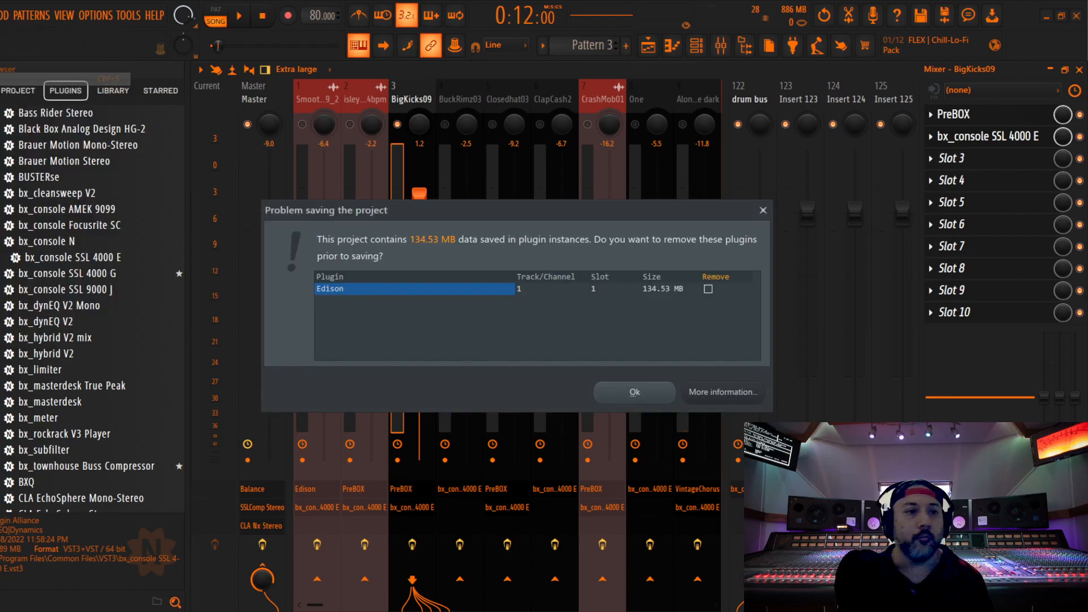
click(764, 211)
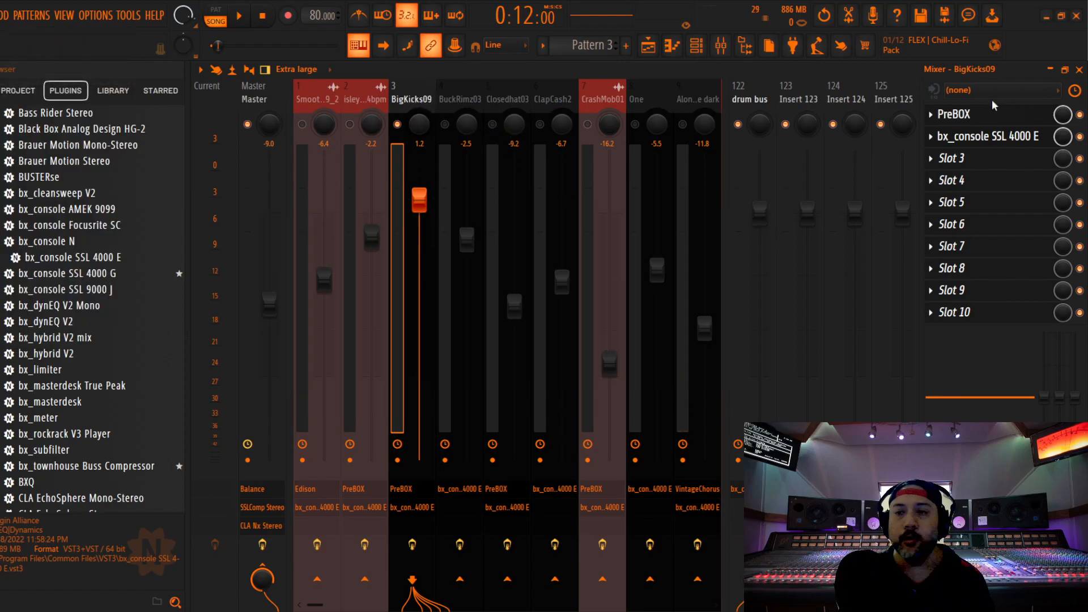
click(1079, 69)
click(720, 45)
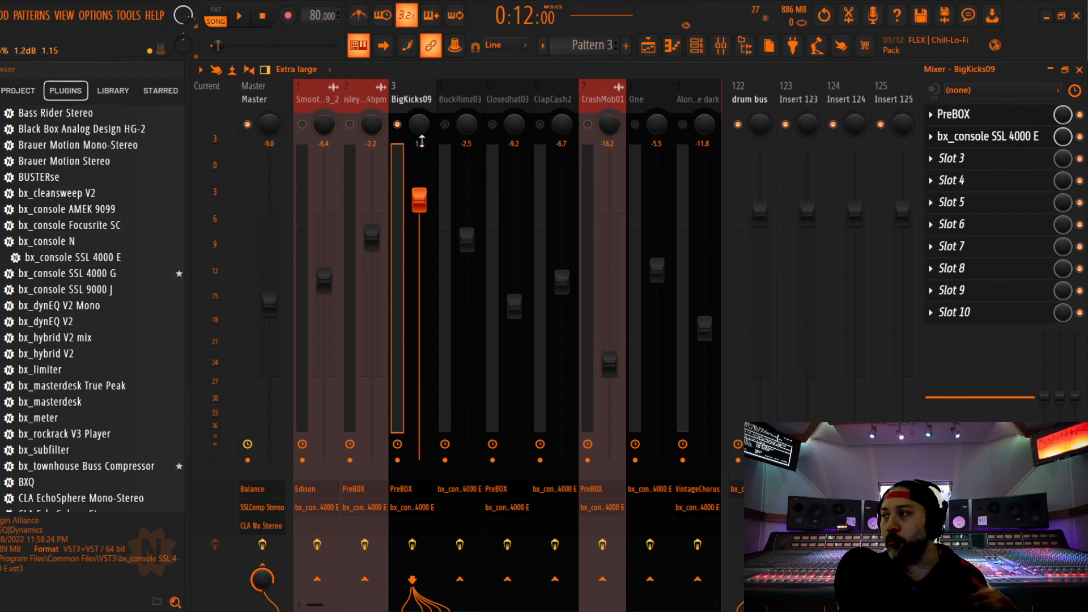
Review the CLA Nx Stereo headphone monitoring settings on the Master track.
click(250, 101)
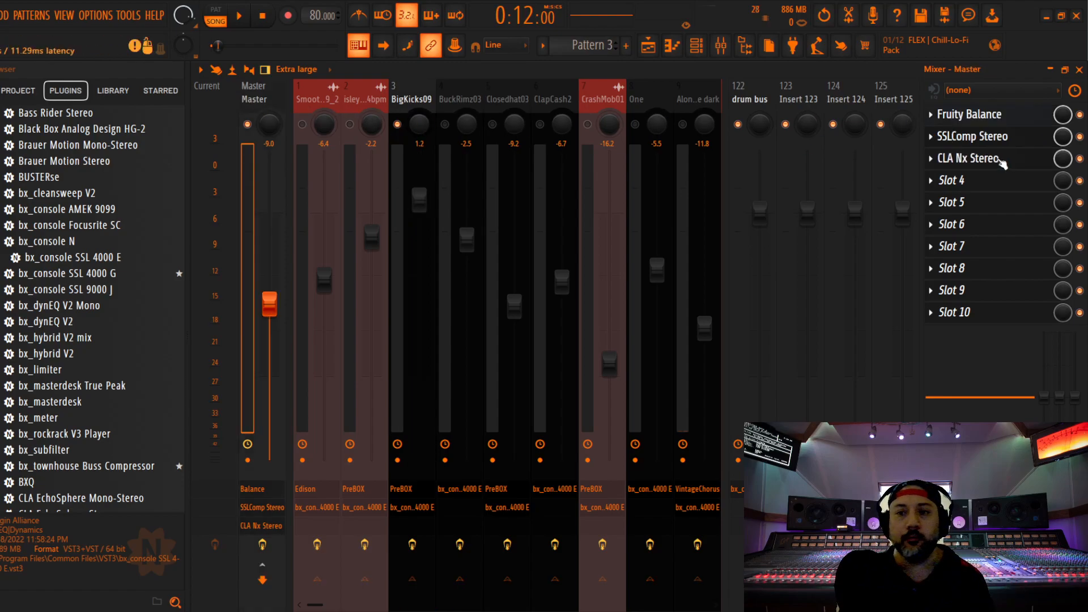
click(983, 162)
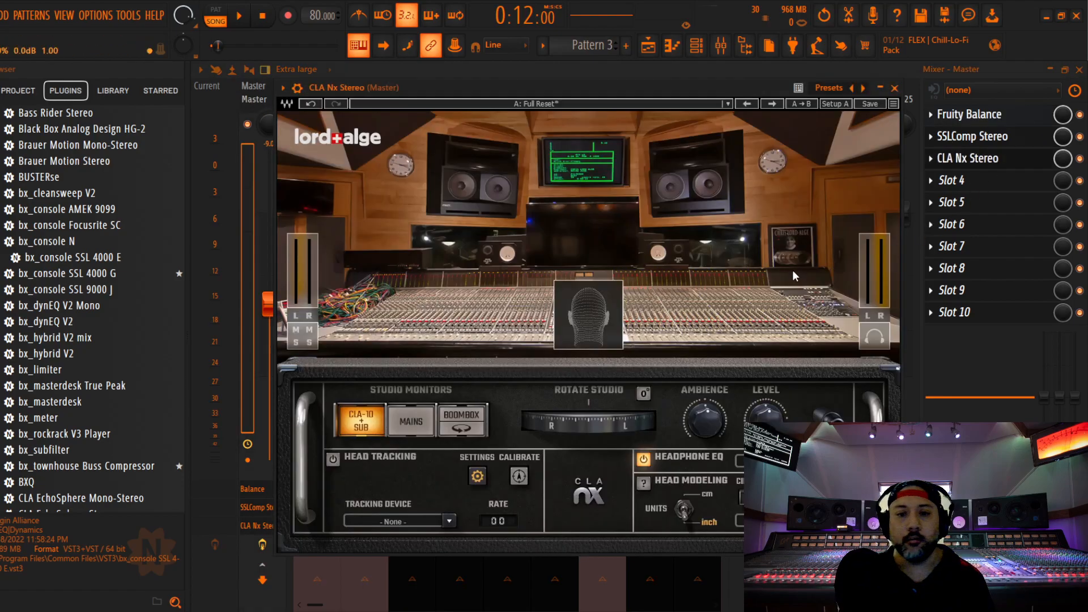
click(895, 88)
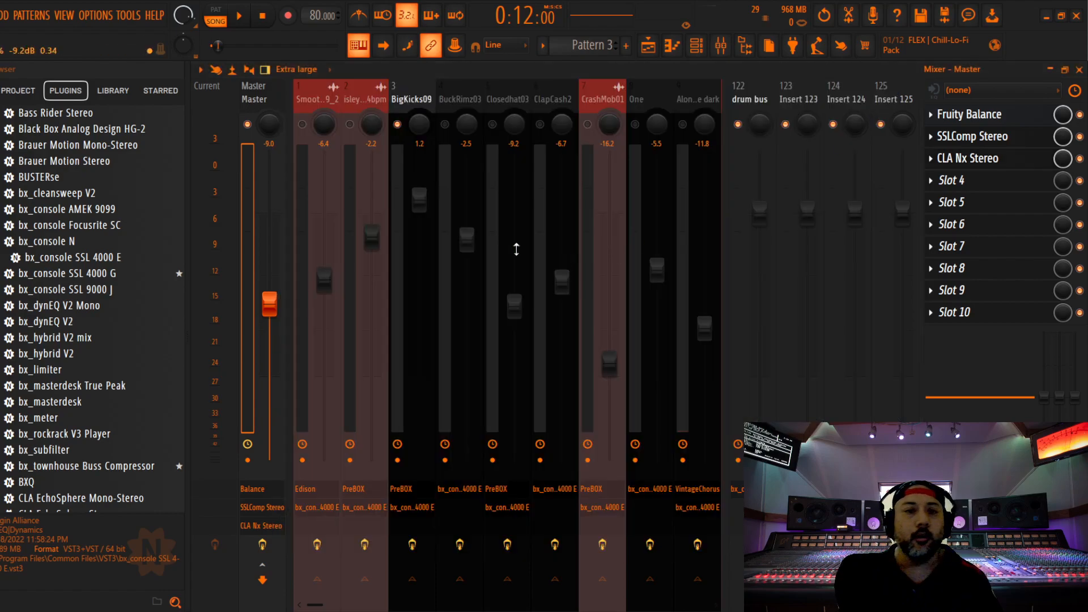
Reset the Master track's fader to its default level and play back the soloed BigKicks09 track.
click(413, 98)
key(space)
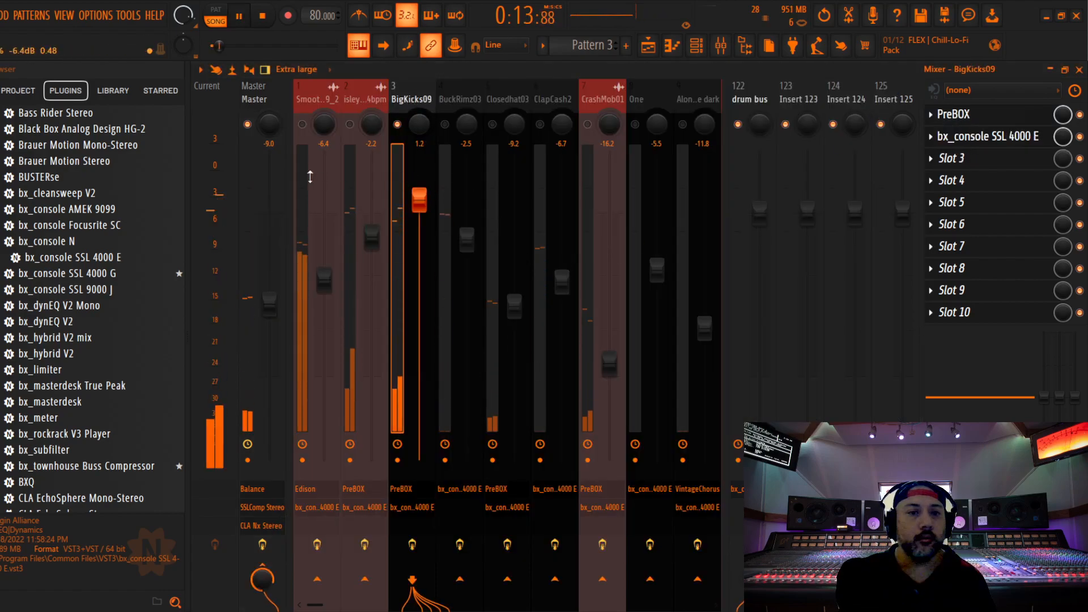
key(space)
right_click(268, 309)
click(286, 314)
key(space)
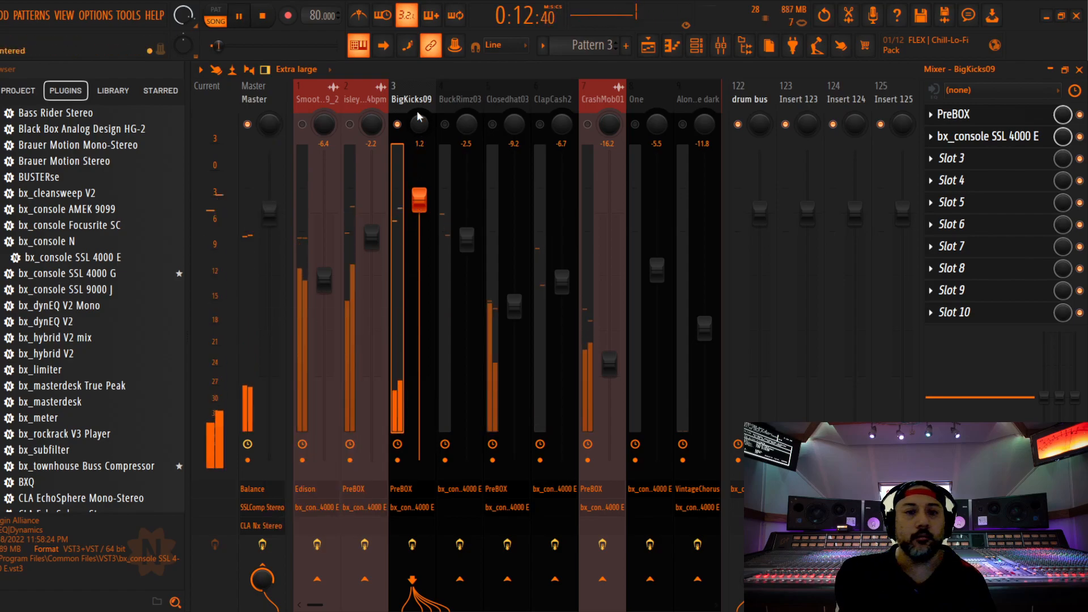
Inspect PreBOX on BigKicks09, then remove it and move bx_console SSL 4000 E up into the first effect slot.
click(972, 116)
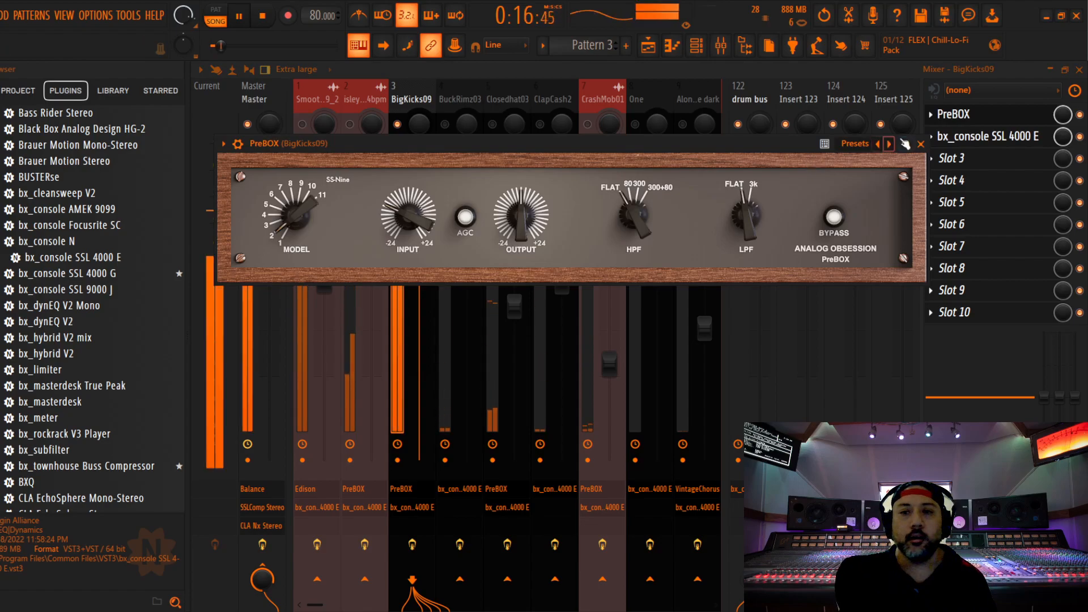
key(space)
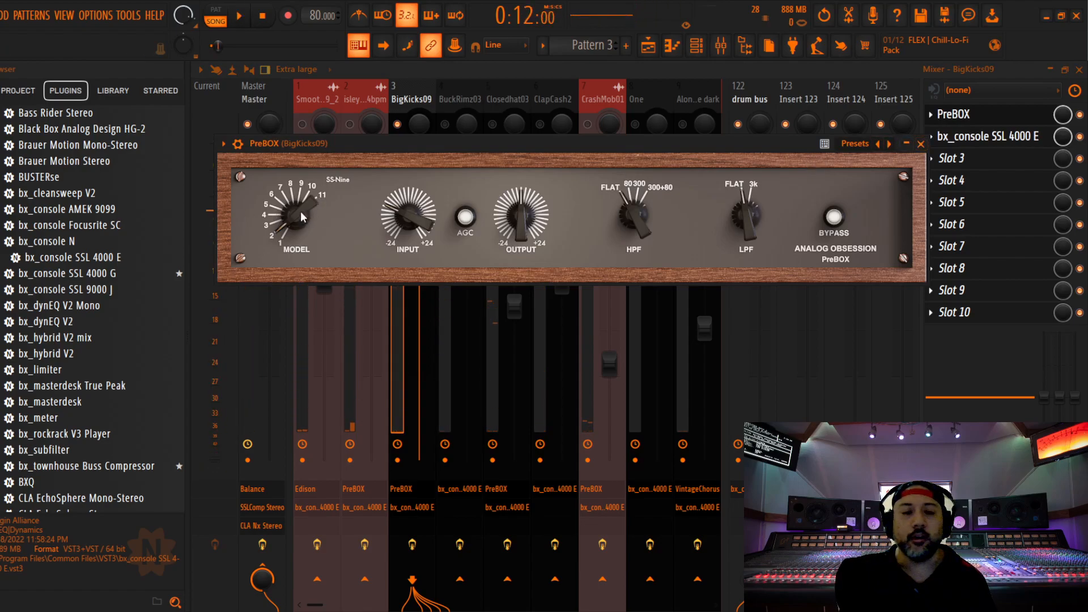
click(920, 144)
click(930, 115)
click(946, 145)
click(567, 361)
drag(977, 142, 980, 119)
During playback, set the compressor threshold in BigKicks09's bx_console SSL 4000 E to 0.0 dB.
click(979, 118)
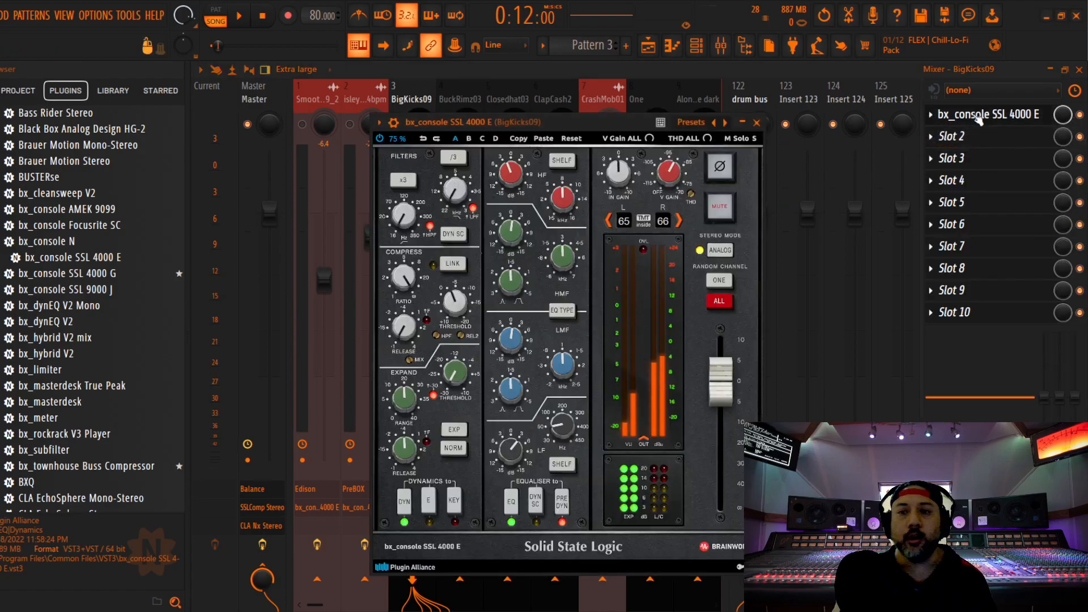
click(1010, 113)
key(space)
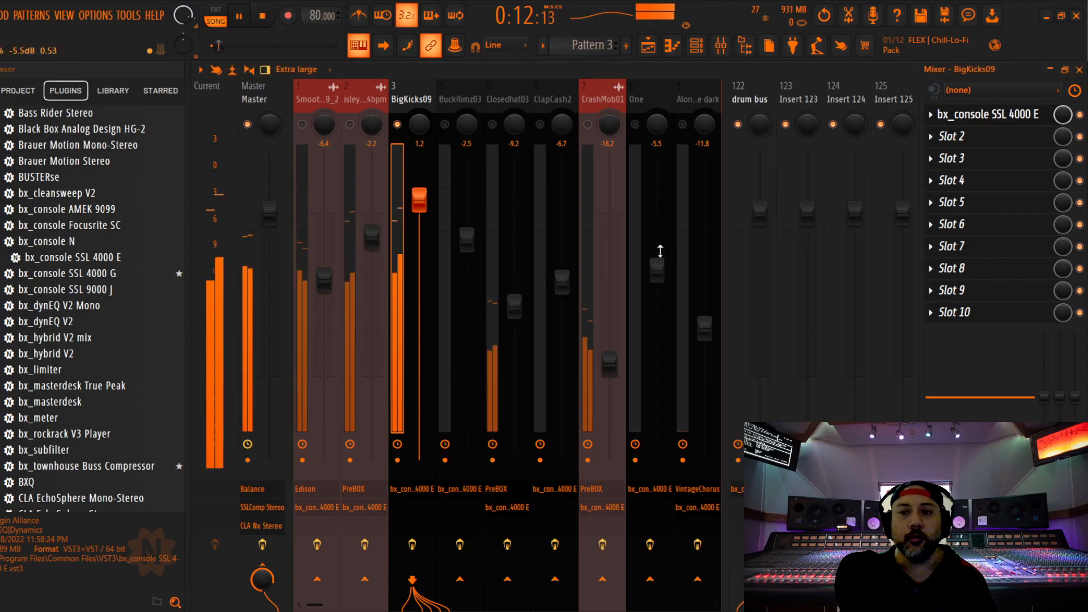
click(1010, 113)
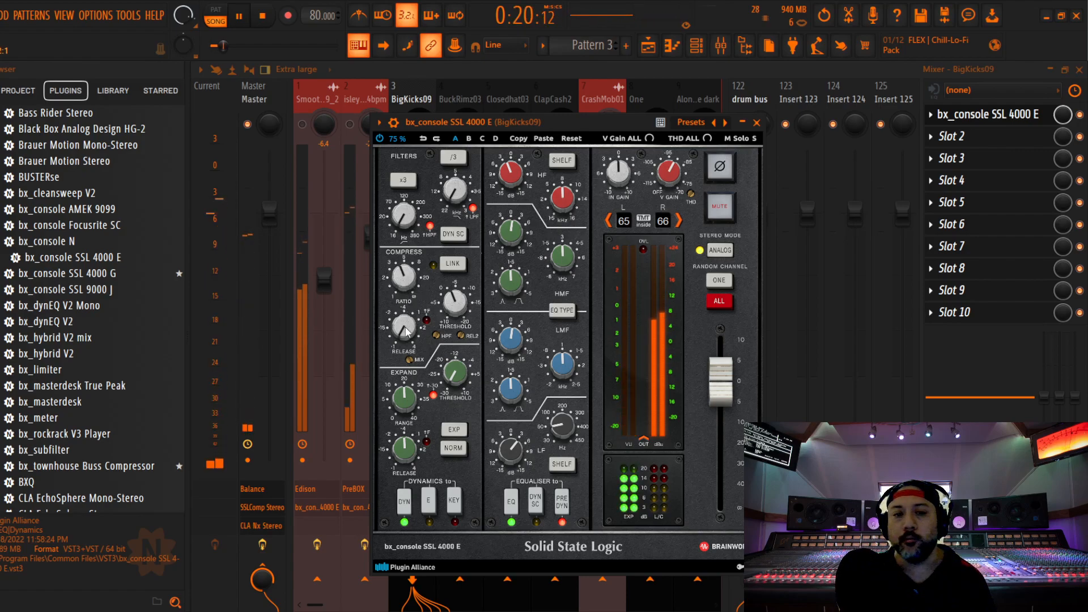
scroll(455, 304, down, 3)
scroll(455, 303, down, 1)
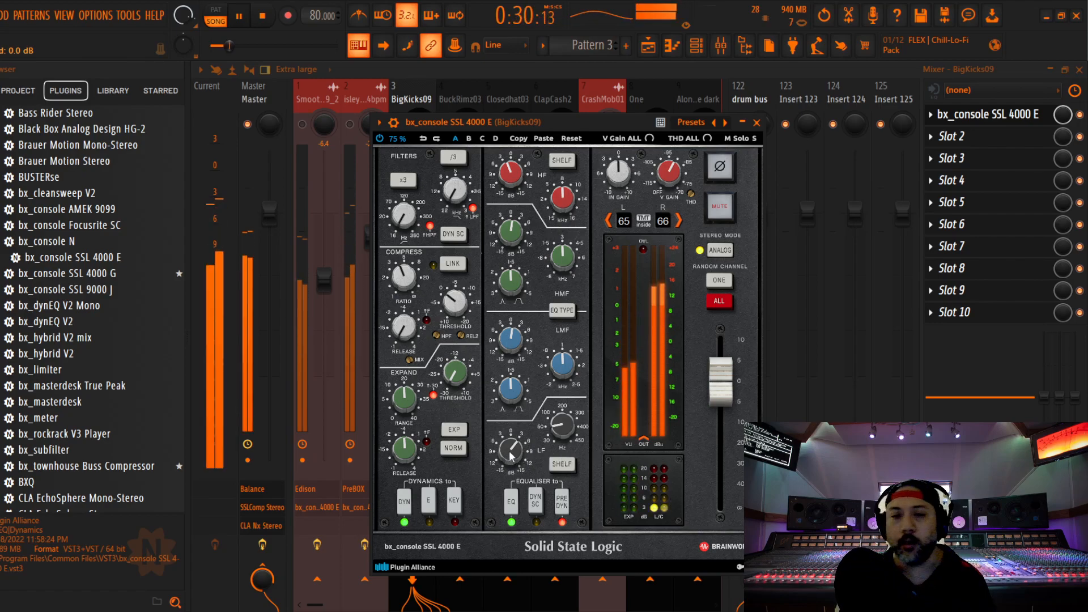
click(756, 122)
Lower the compression ratio and set the compressor release to 0.10 s in the drum bus's bx_console SSL 4000 E.
click(749, 96)
click(986, 114)
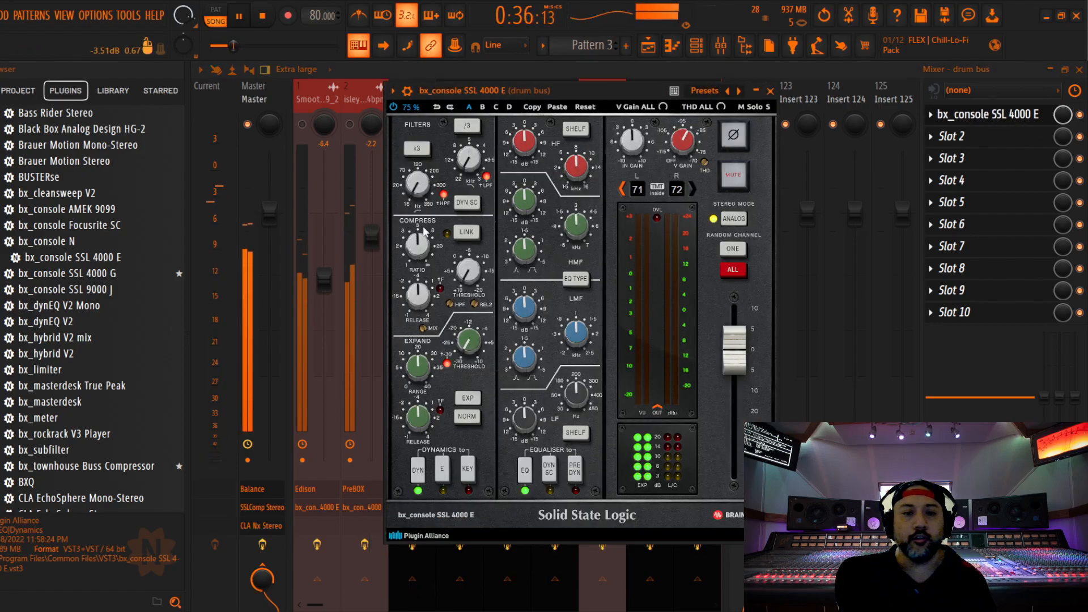
scroll(420, 243, down, 4)
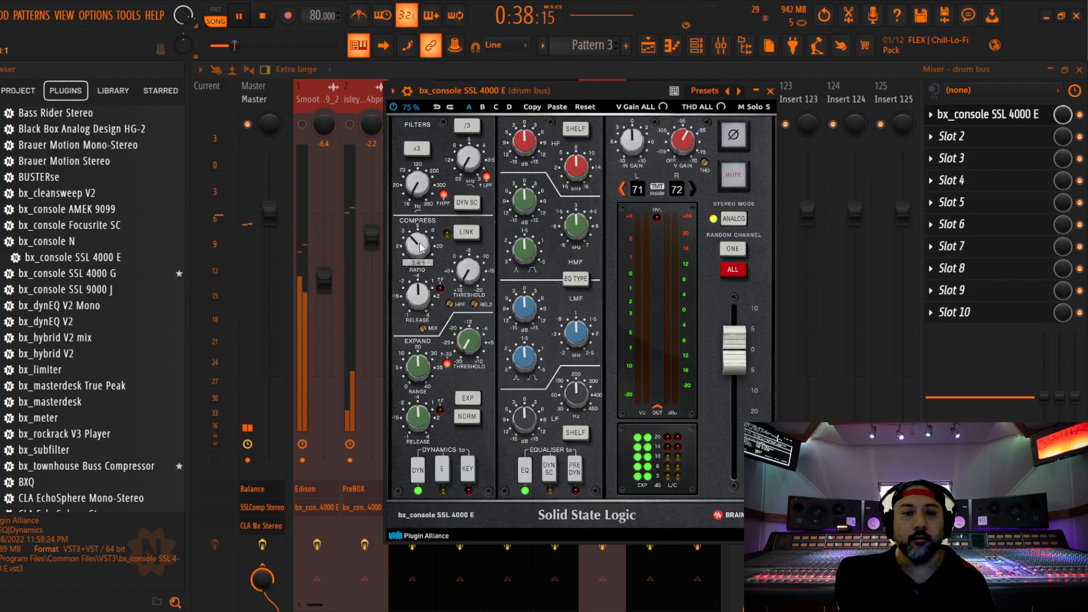
scroll(421, 247, up, 1)
scroll(414, 296, down, 1)
scroll(416, 295, down, 1)
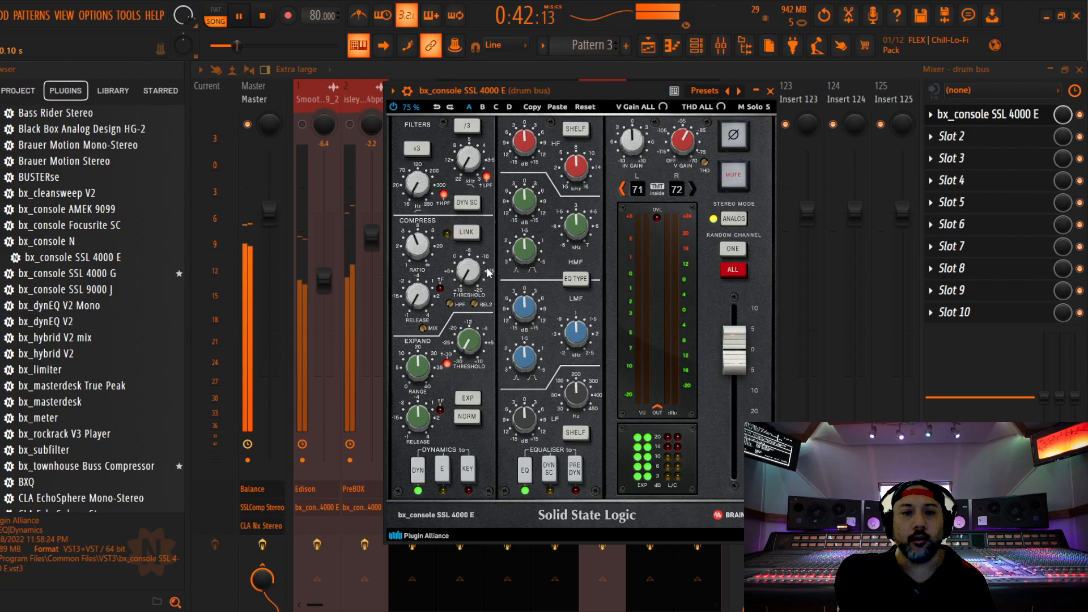
click(770, 90)
Readjust the compressor threshold in BigKicks09's bx_console SSL 4000 E to +2.0 dB.
click(417, 134)
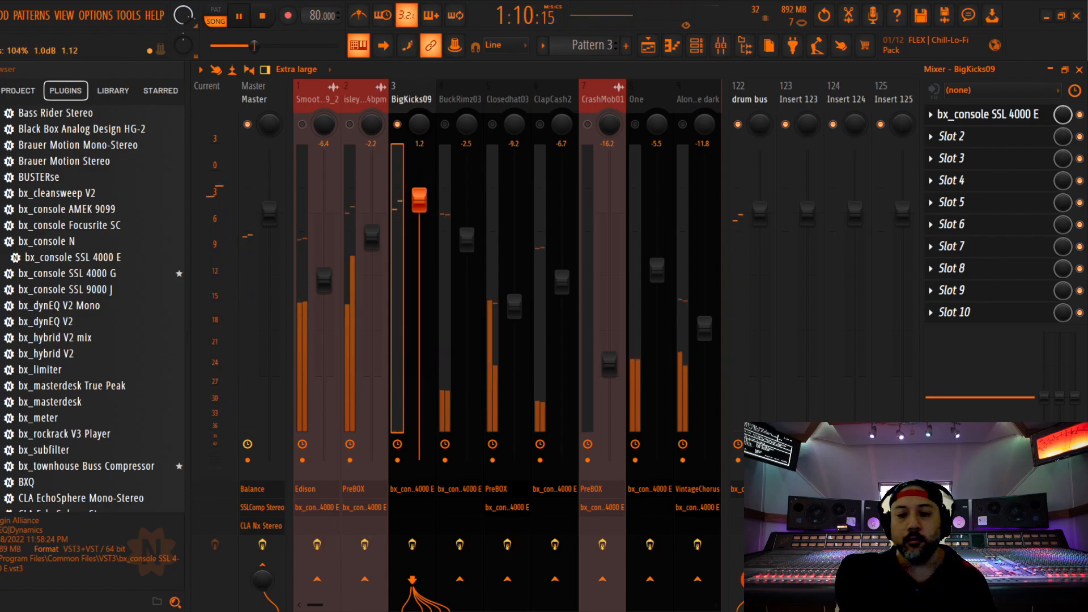
click(1019, 113)
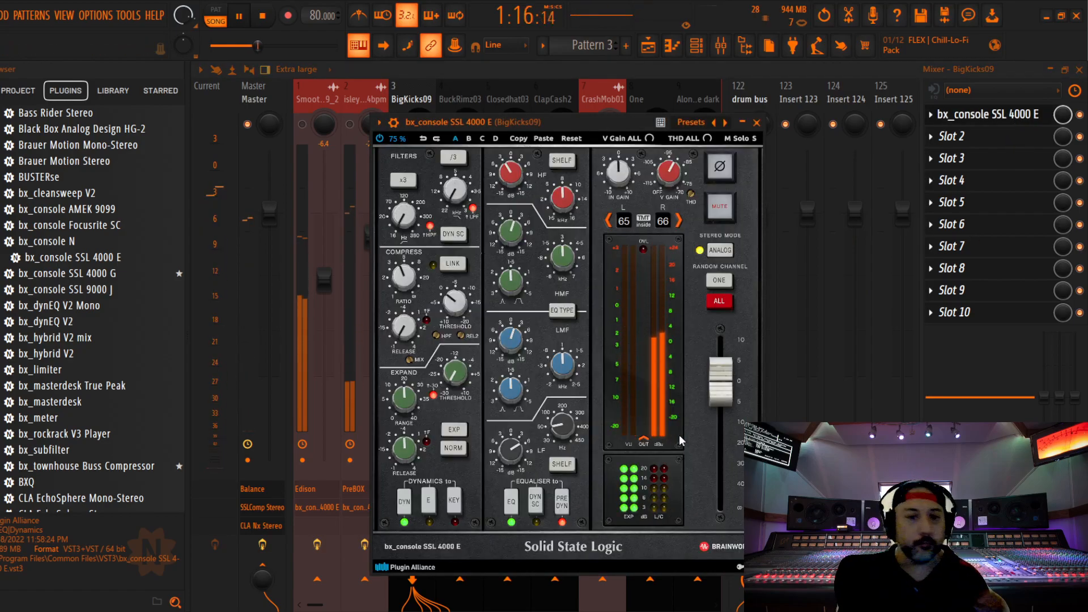
scroll(458, 308, down, 3)
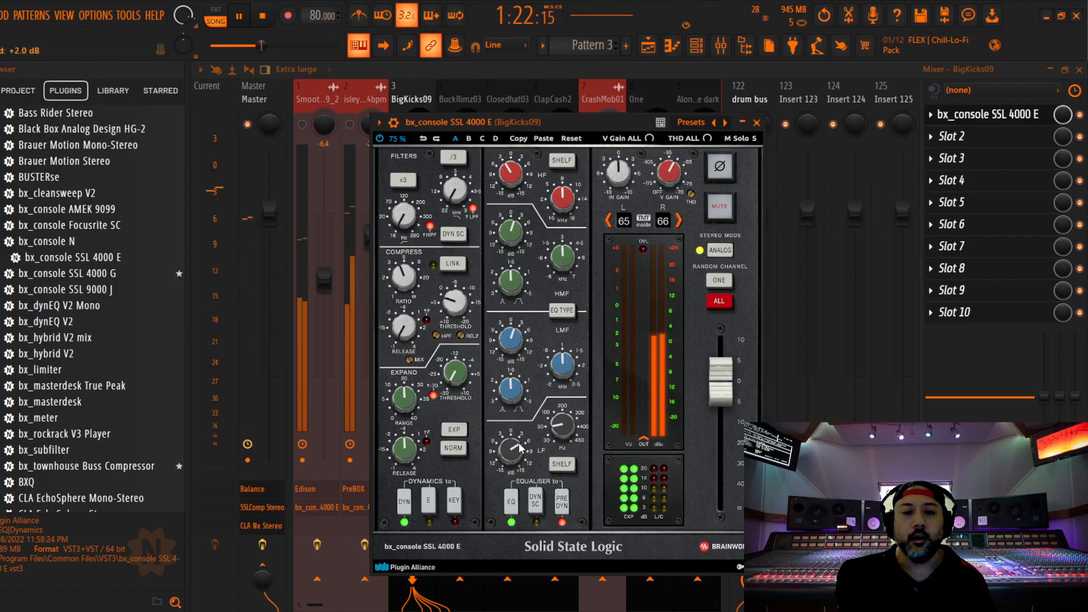
click(756, 123)
Set the compressor threshold in the drum bus's bx_console SSL 4000 E to 0.0 dB.
click(753, 100)
click(987, 115)
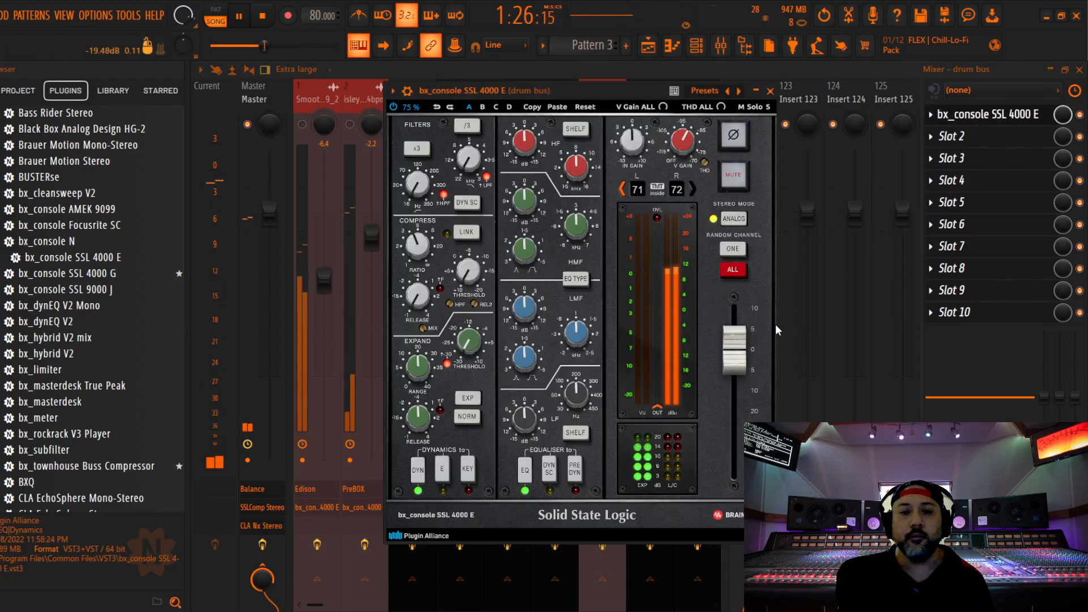
click(770, 90)
click(426, 97)
click(749, 100)
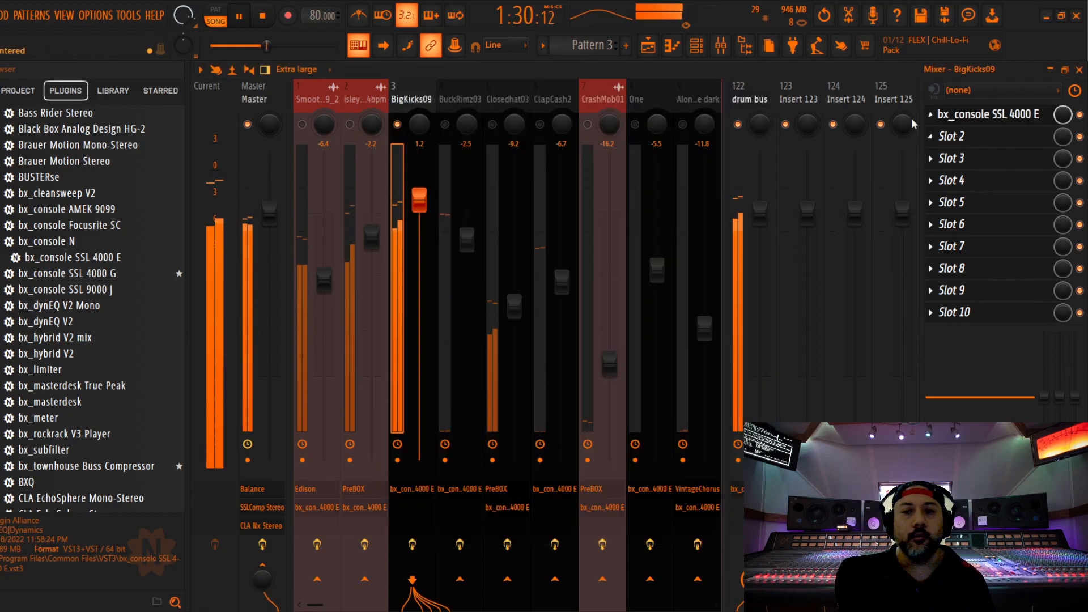
click(1030, 119)
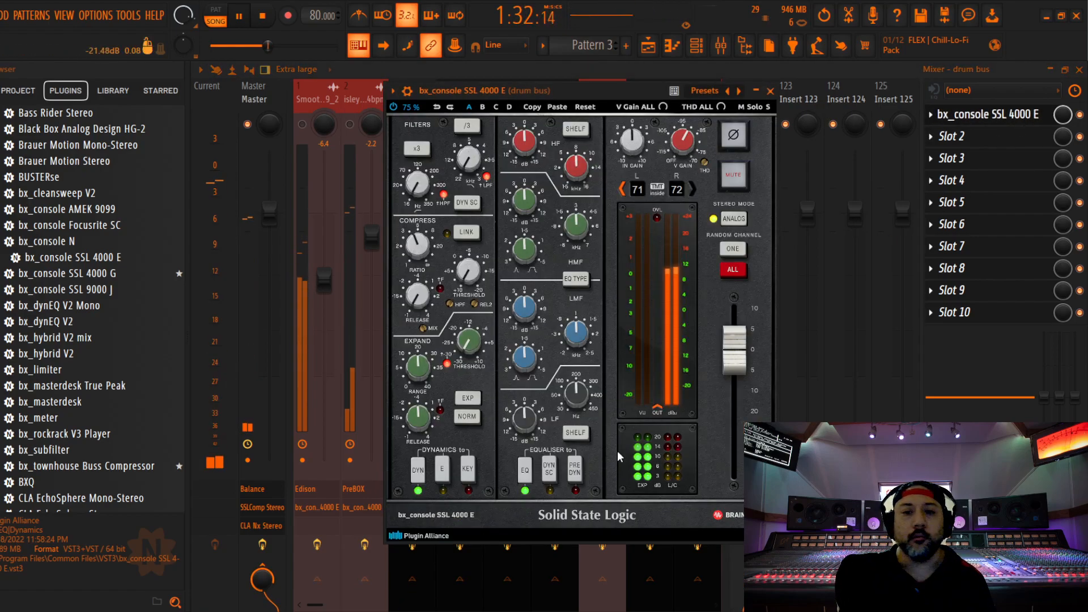
drag(468, 281, 468, 274)
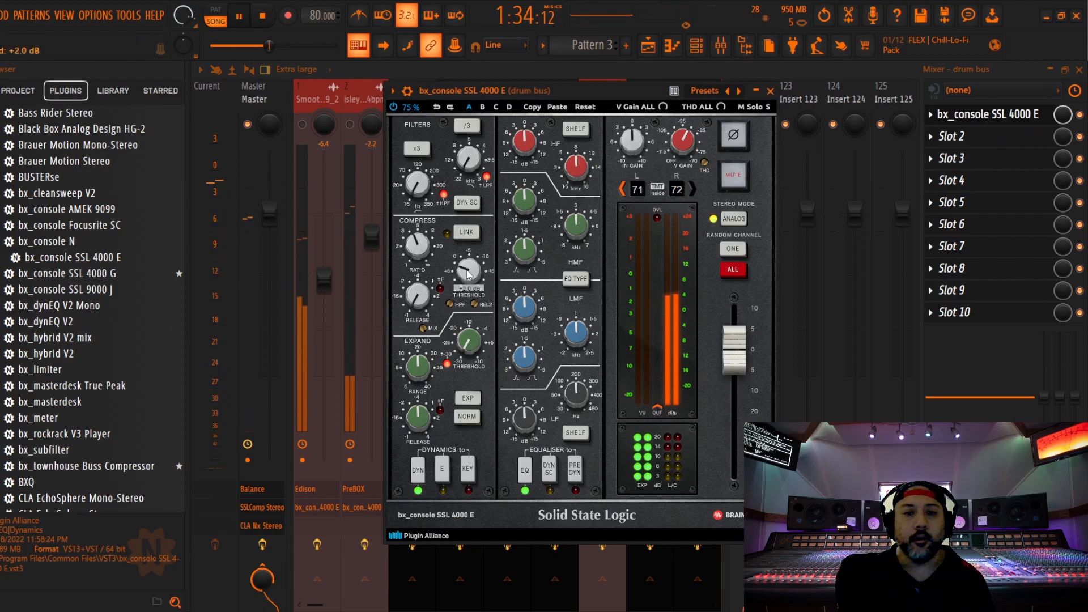
scroll(468, 274, down, 3)
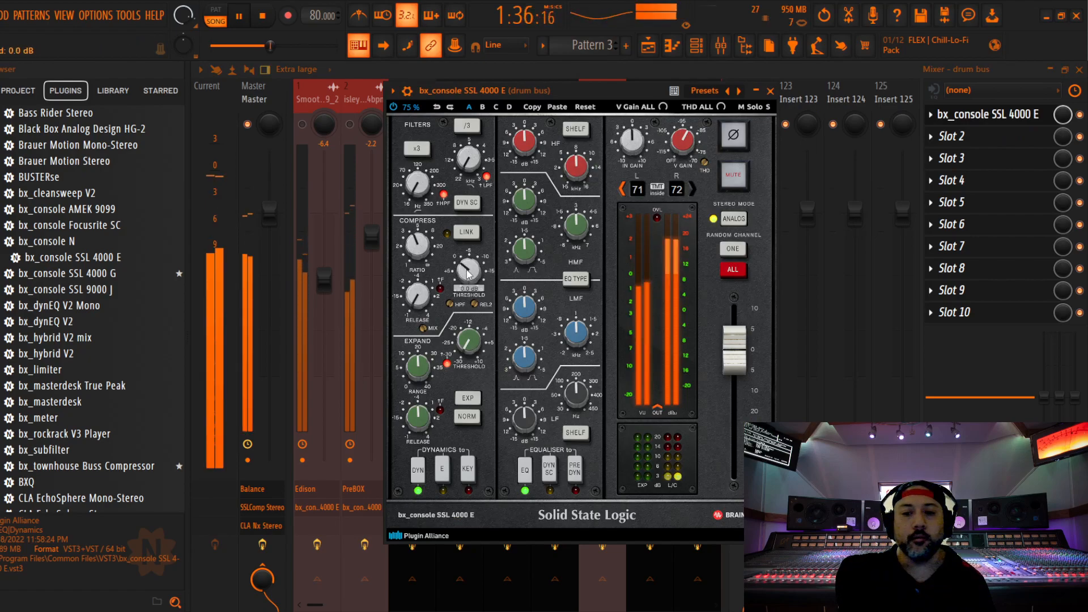
Place the drum bus console's EQ before the dynamics and set its LF frequency to 100 Hz.
scroll(584, 392, down, 5)
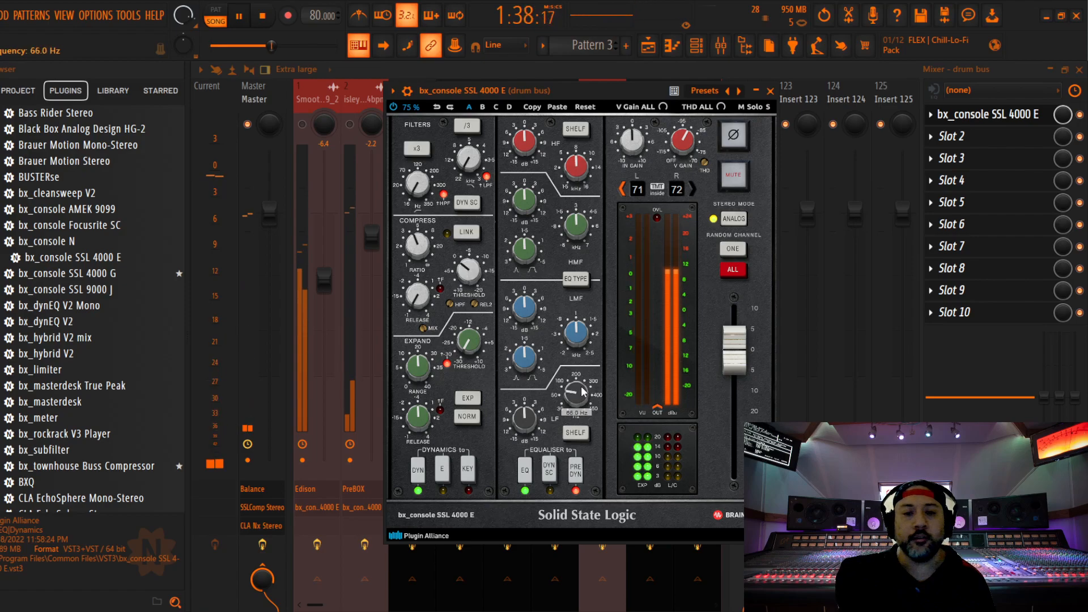
scroll(584, 392, up, 1)
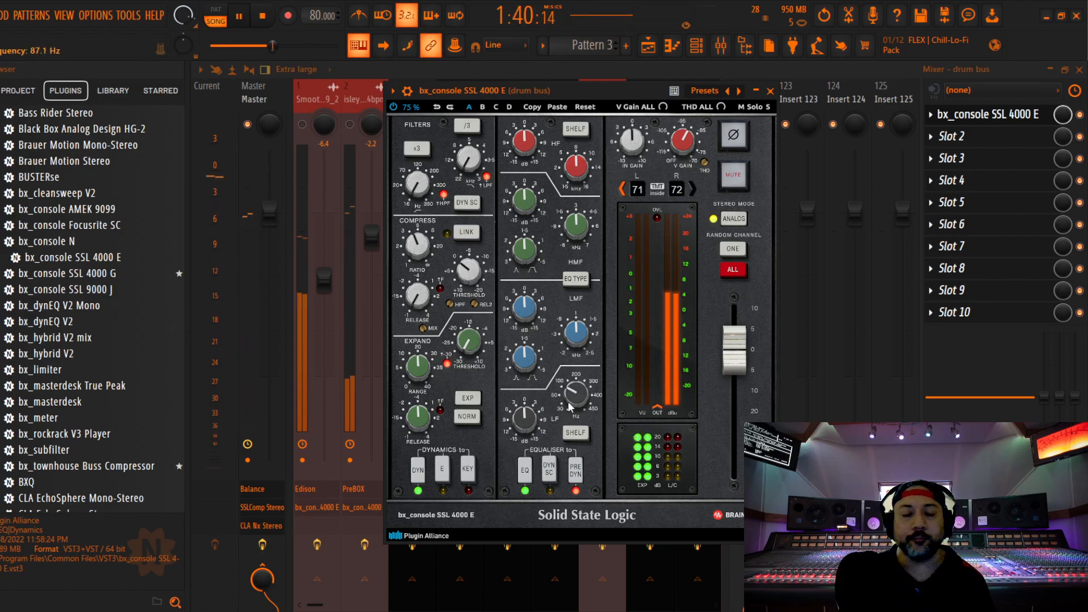
scroll(574, 397, down, 3)
scroll(574, 397, up, 1)
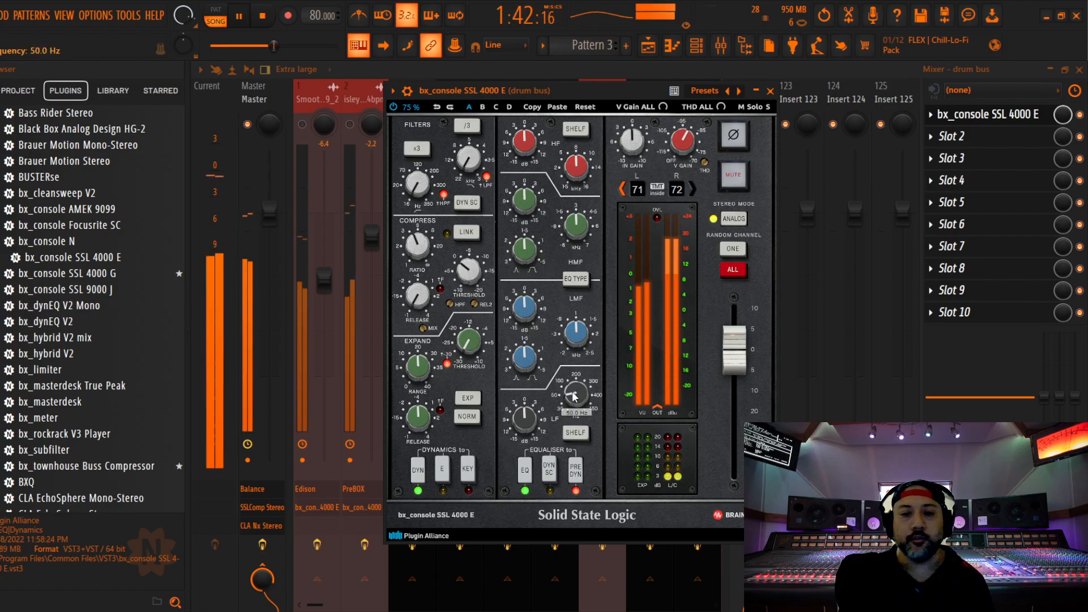
scroll(574, 397, down, 1)
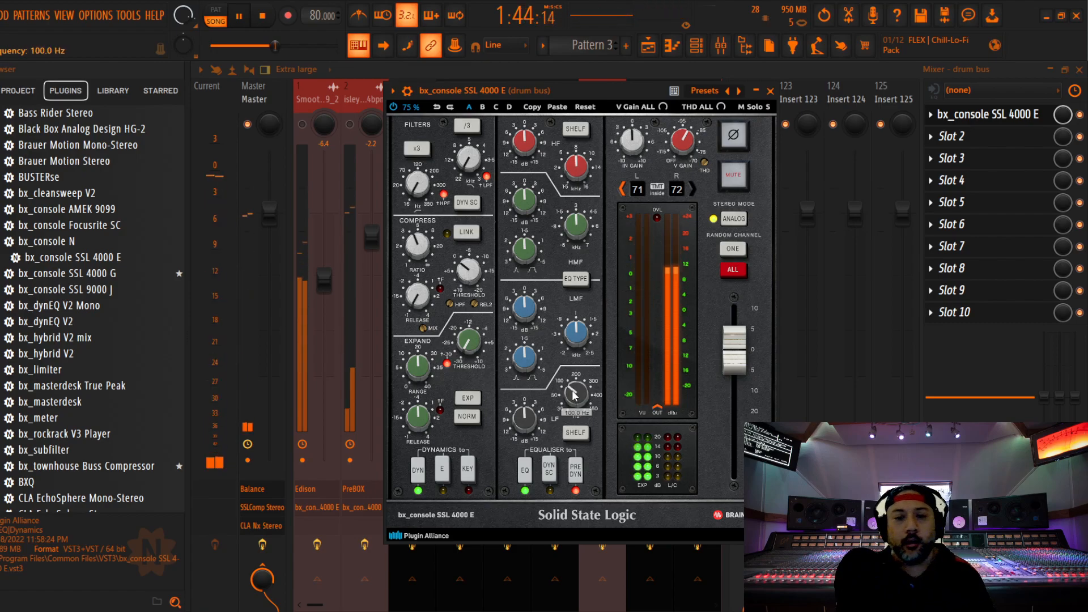
Shape the drum bus EQ with boosted LF gain, +1.0 dB LMF gain and slightly reduced HF gain, and lower the console's output fader.
drag(525, 420, 532, 390)
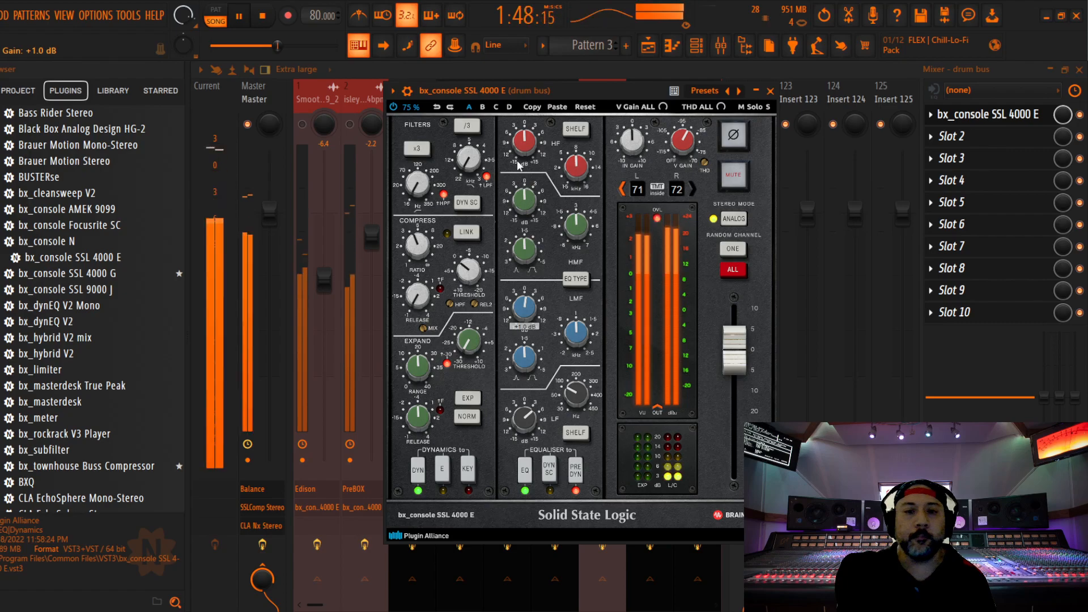
scroll(518, 146, down, 2)
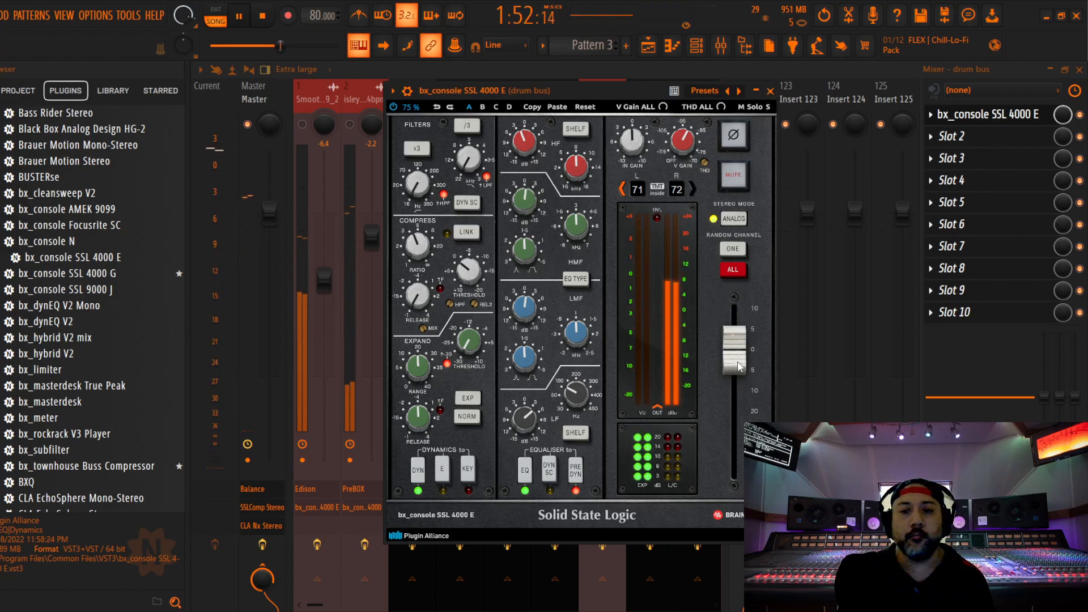
scroll(740, 368, down, 3)
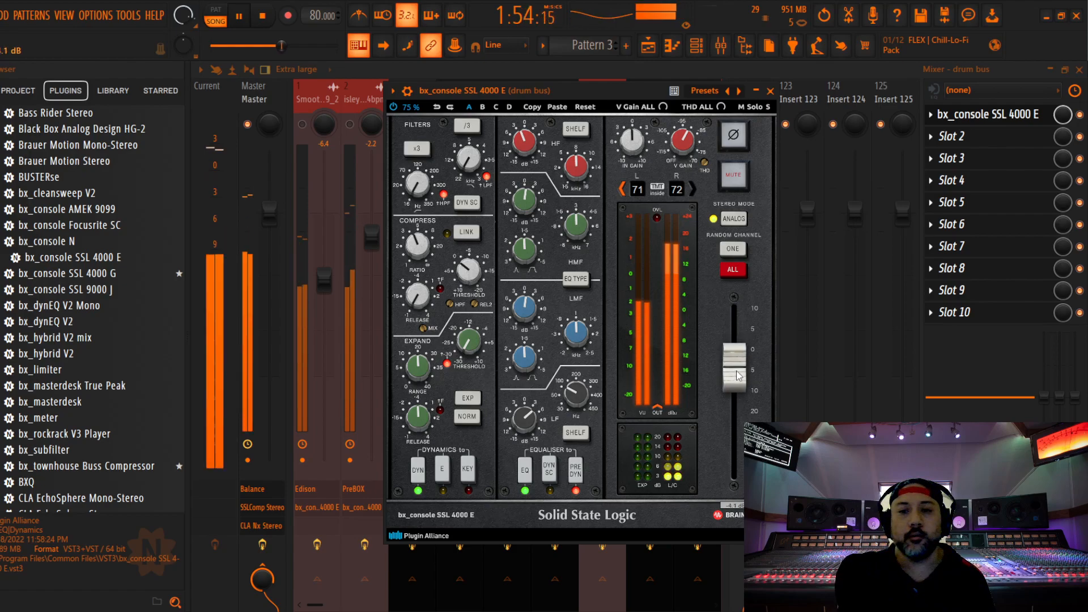
click(770, 90)
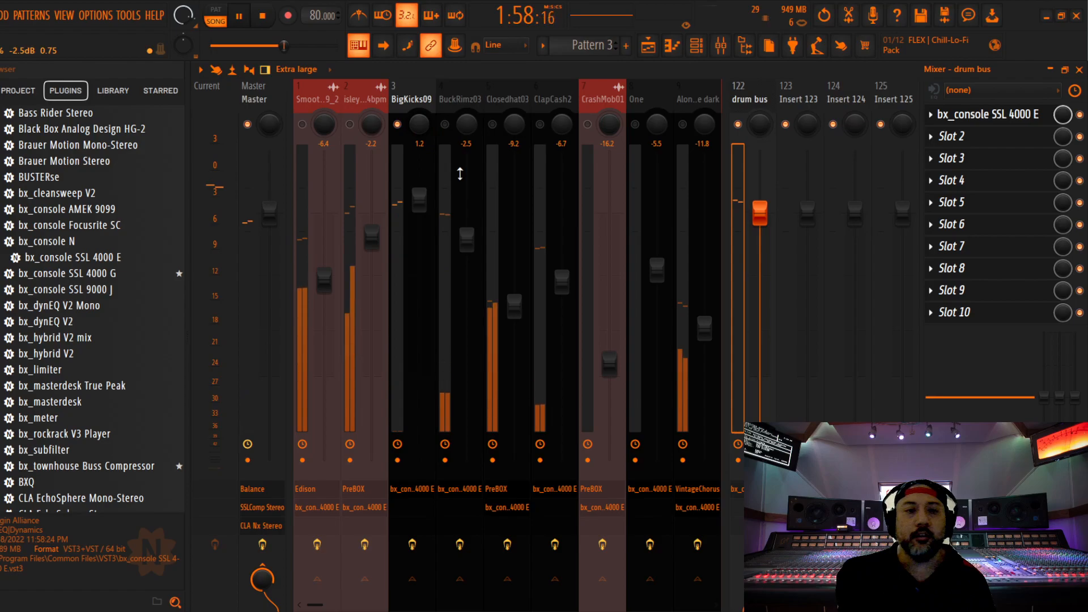
Solo the BuckRimz03 track too and set the compressor threshold in its bx_console SSL 4000 E to -12.0 dB.
click(446, 103)
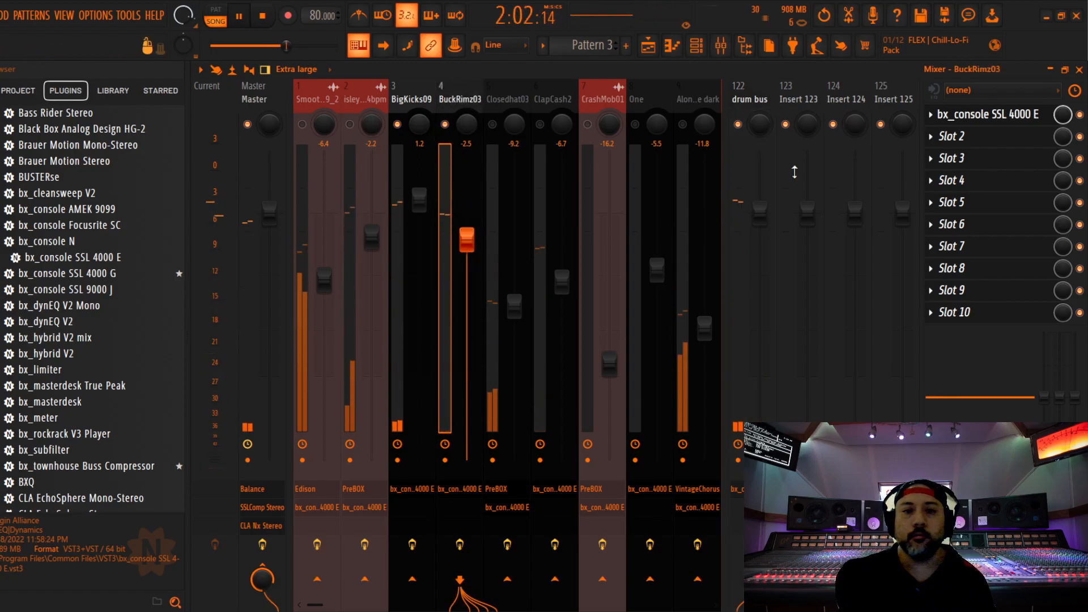
click(1009, 115)
scroll(342, 266, down, 3)
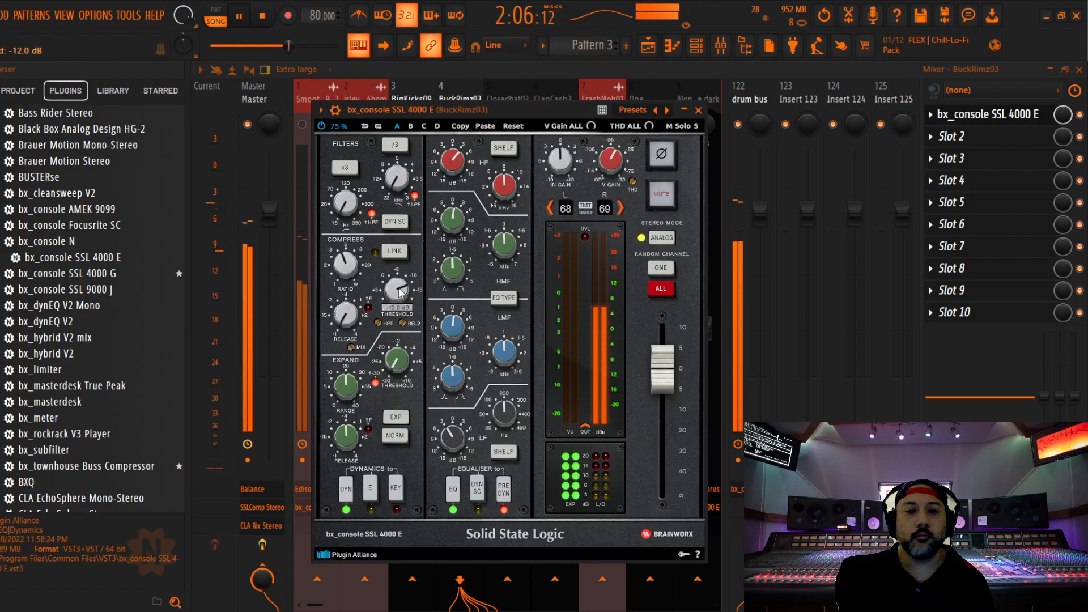
scroll(463, 164, down, 5)
scroll(455, 225, up, 1)
click(700, 110)
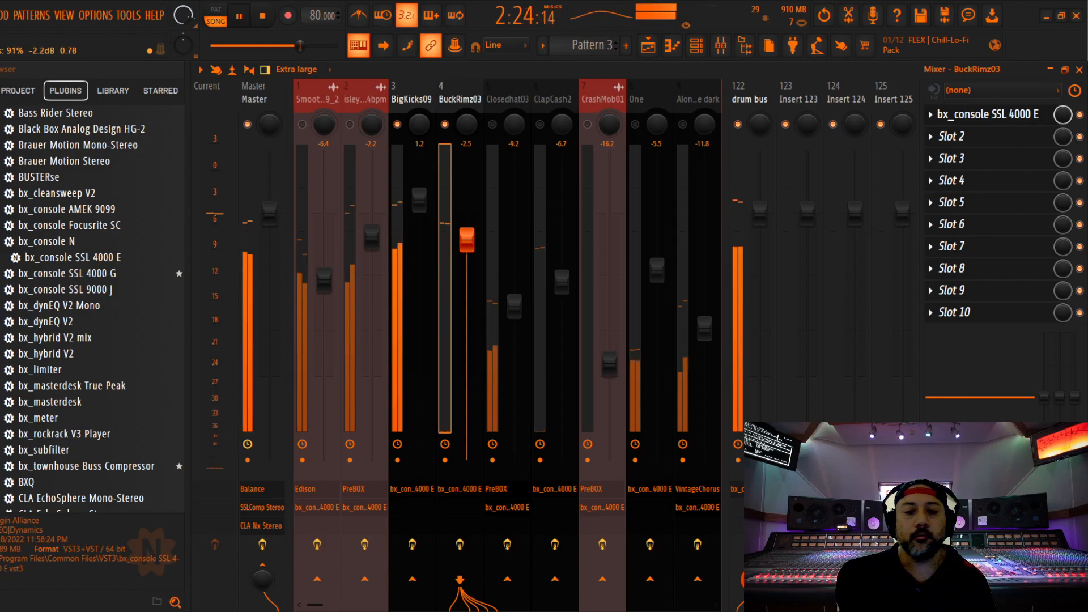
Raise the HF gain in the drum bus's bx_console SSL 4000 E to +4.0 dB.
click(758, 100)
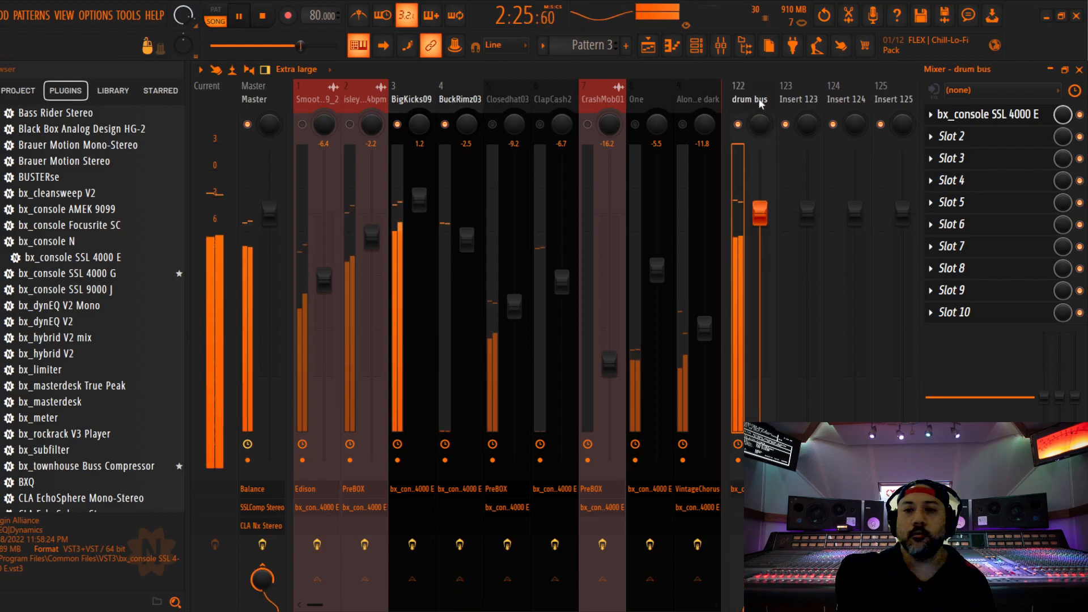
click(987, 116)
drag(526, 149, 531, 137)
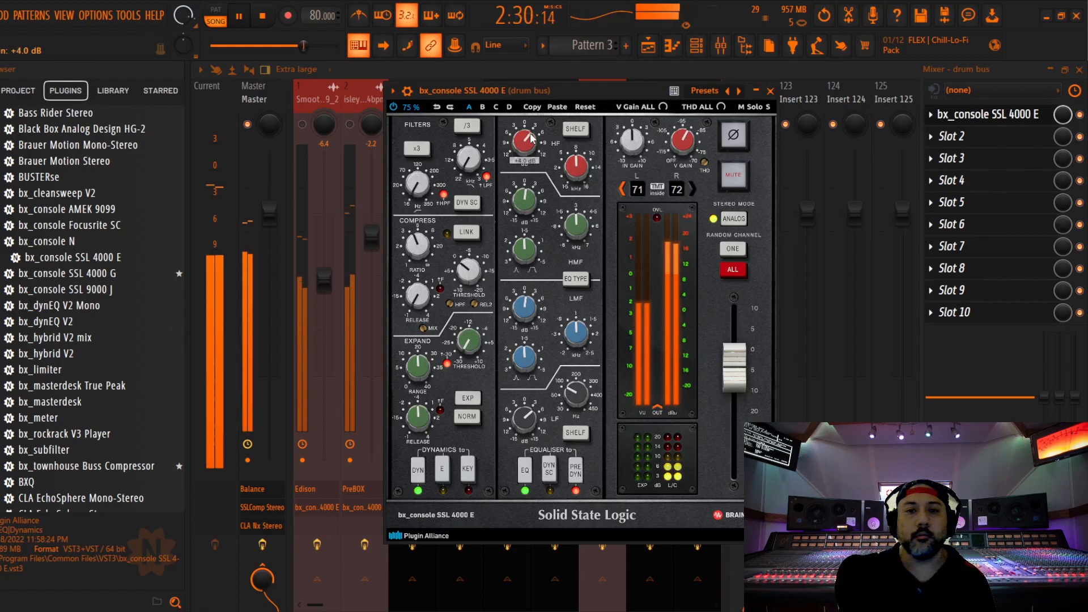
Raise the drum bus console's HMF gain to +2.0 dB, LMF gain to +2.0 dB and LF gain to +6.0 dB.
drag(531, 193, 528, 202)
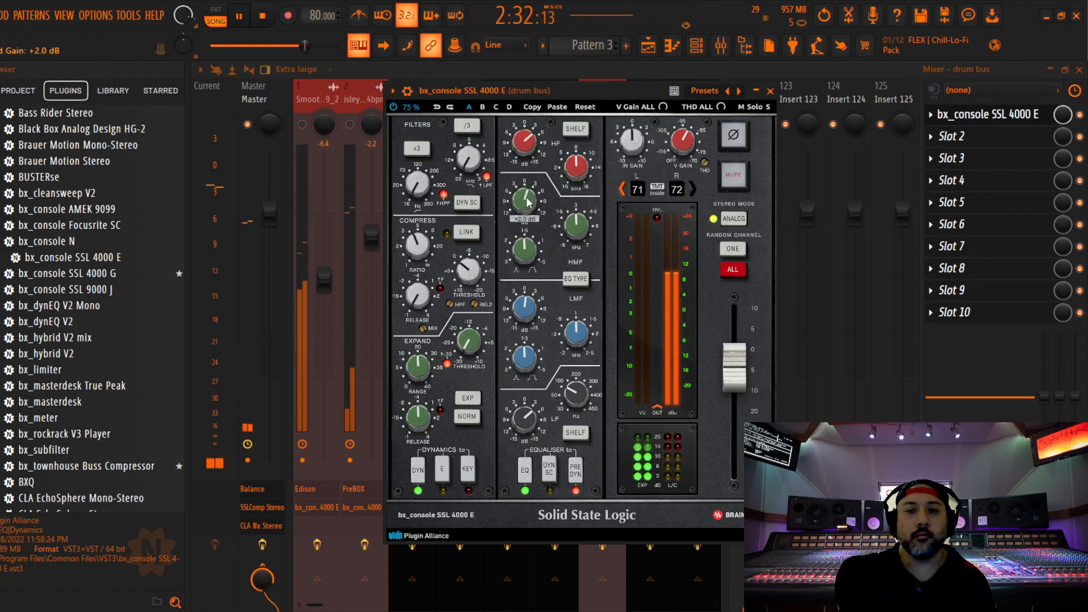
drag(531, 312, 534, 309)
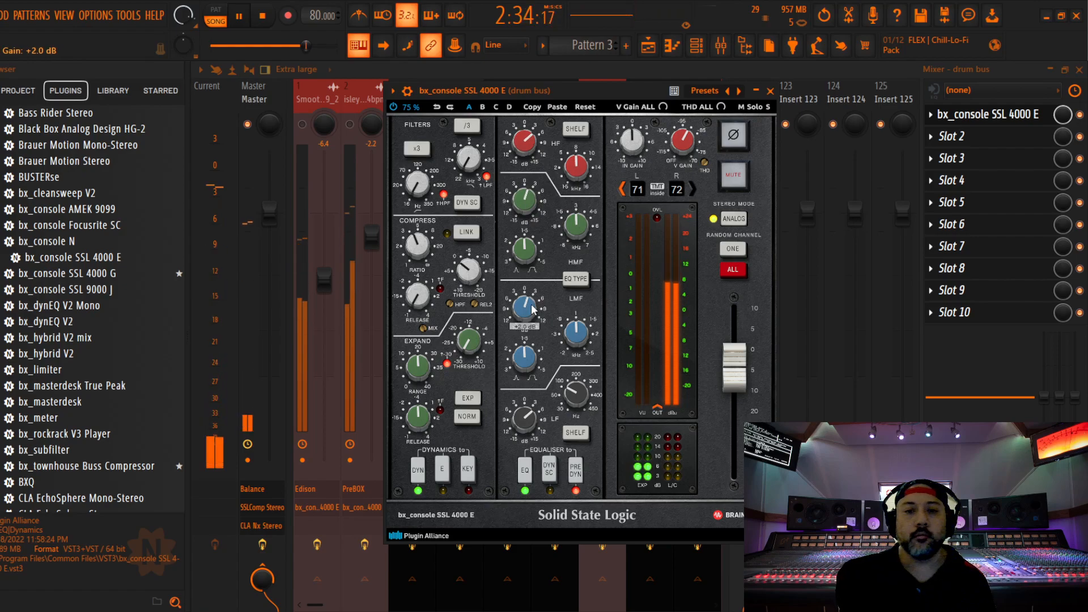
drag(525, 419, 530, 425)
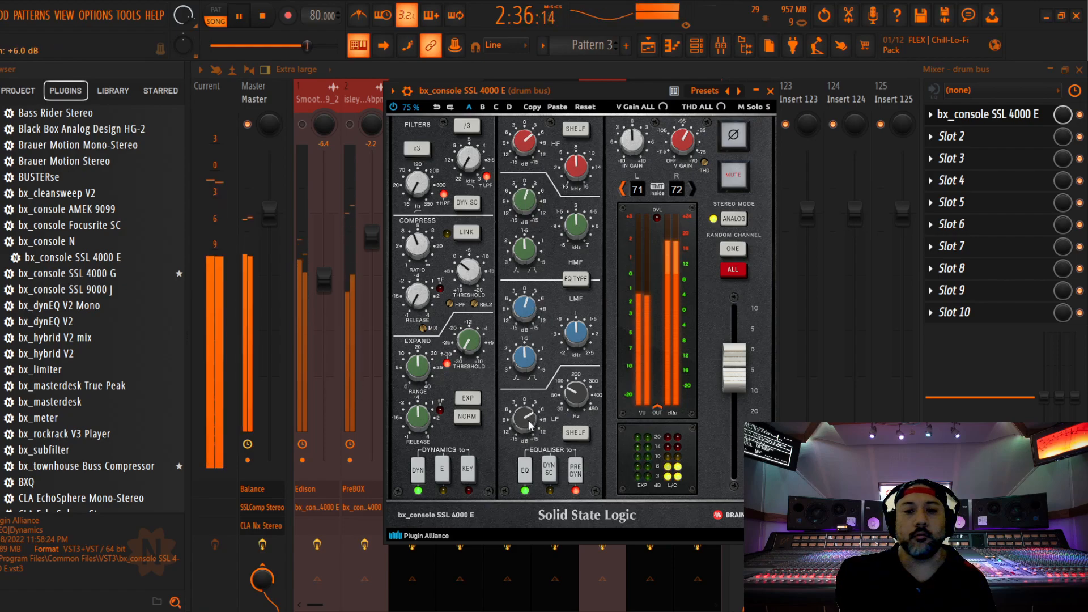
click(770, 91)
Unmute the Closedhat03 track so it plays along with the kick and rim.
click(467, 238)
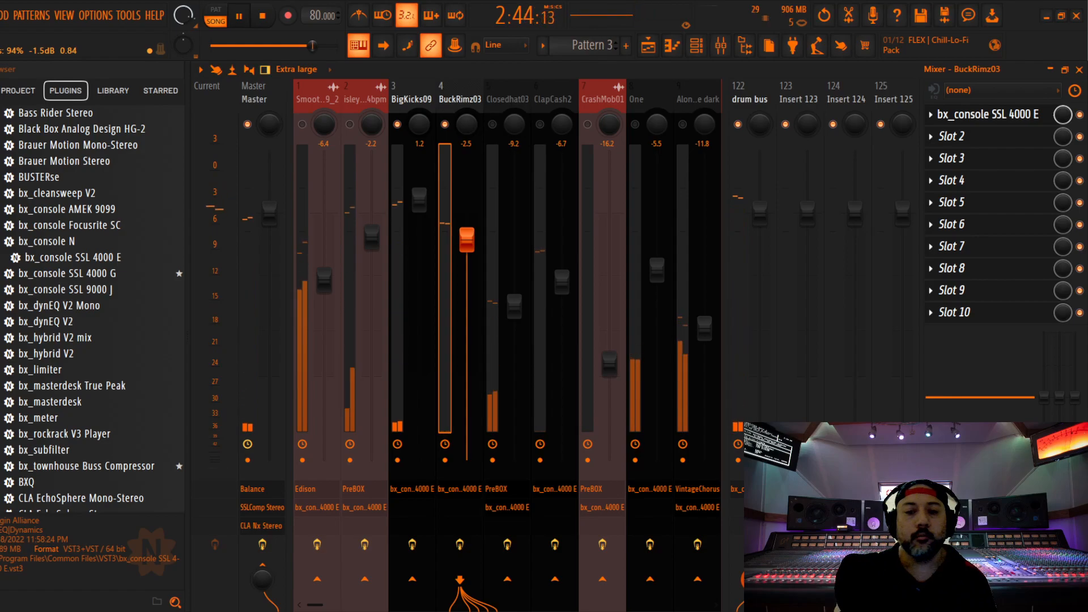
click(513, 96)
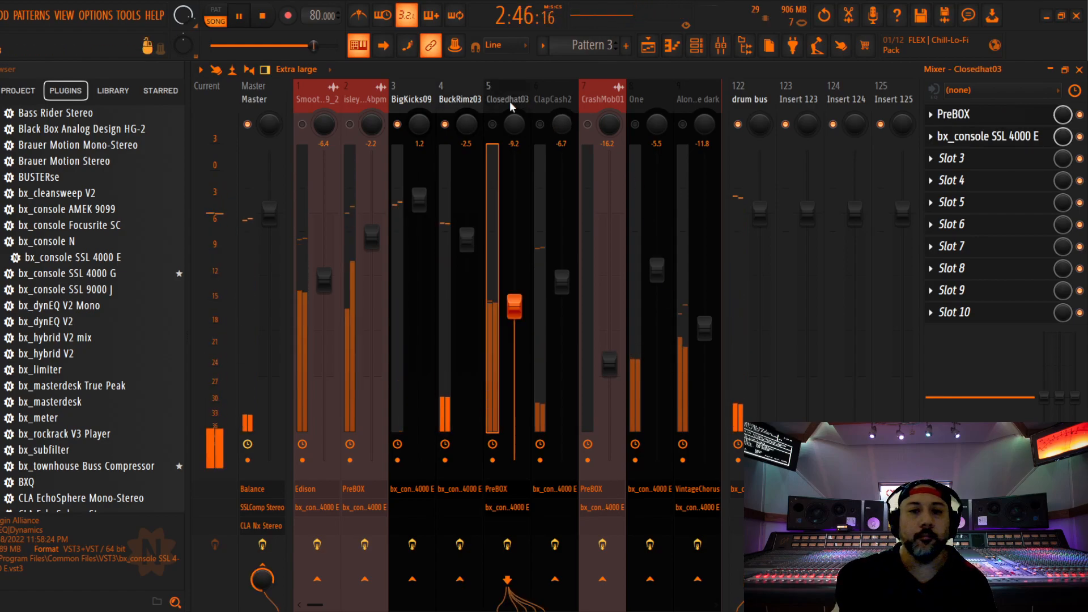
click(493, 124)
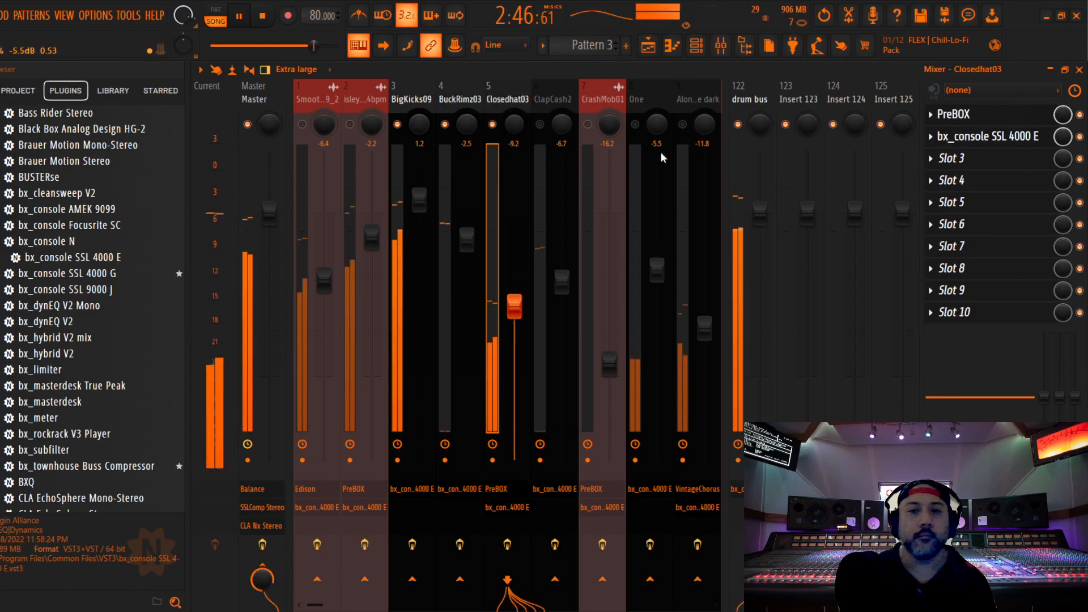
Delete the PreBOX plugin from the Closedhat03 track.
click(979, 139)
click(754, 126)
click(941, 114)
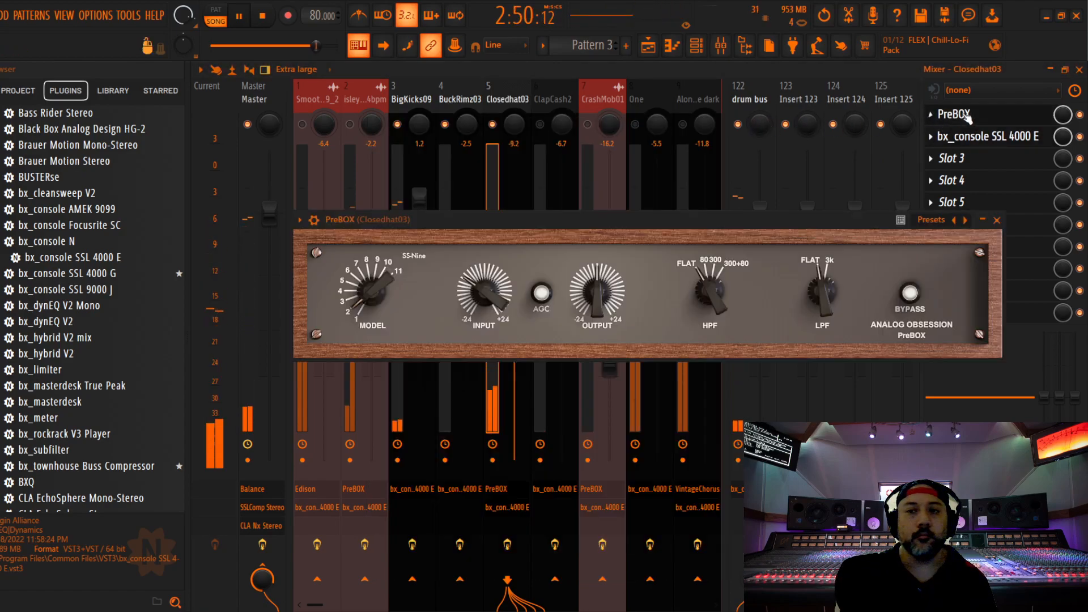
click(997, 220)
click(930, 114)
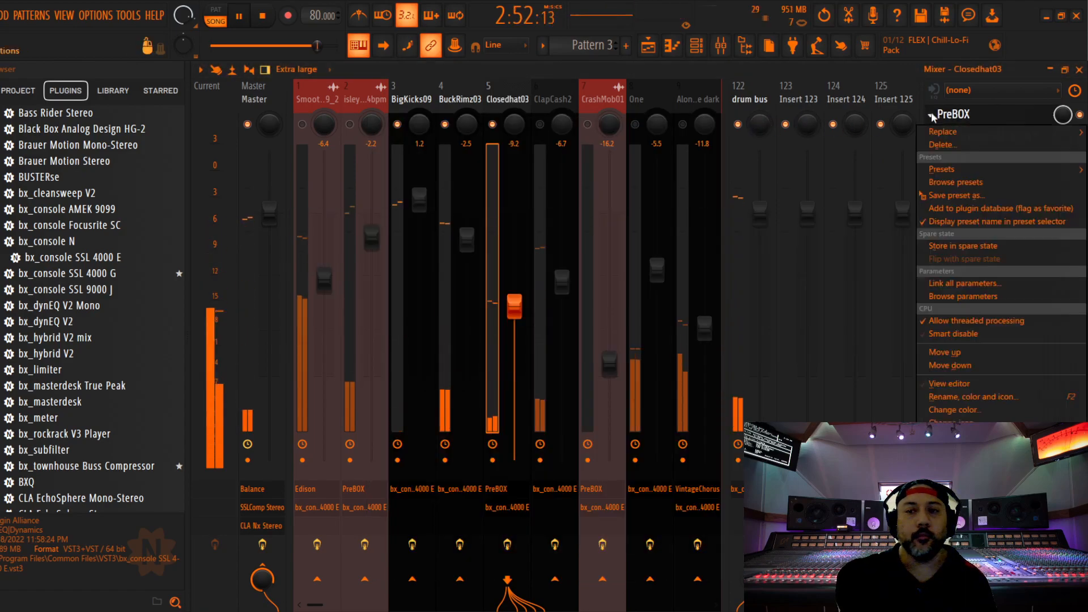
click(947, 145)
click(567, 361)
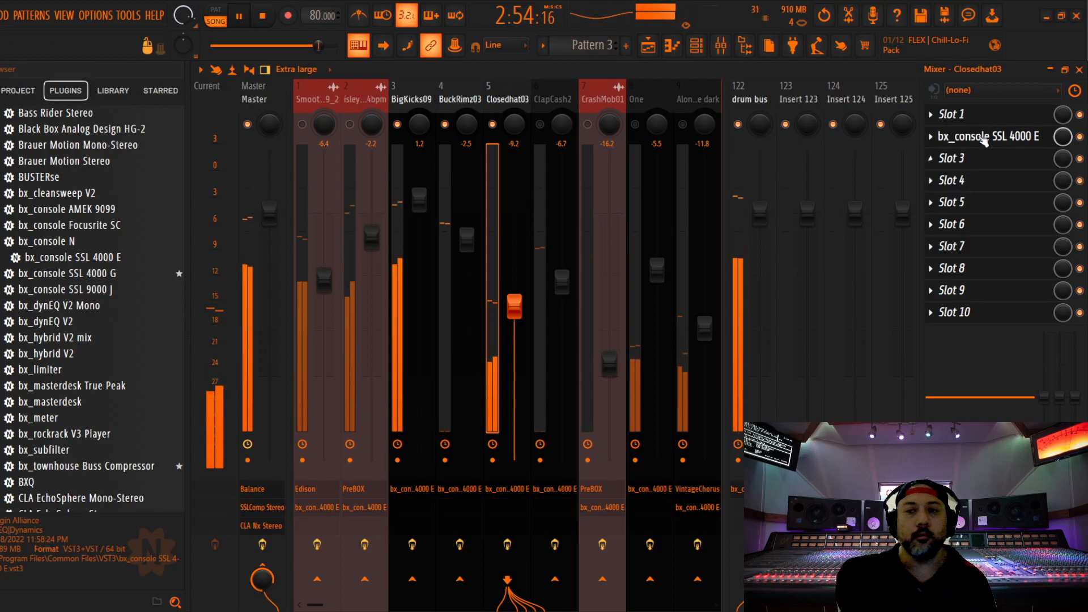
Move Closedhat03's bx_console SSL 4000 E to the first slot and set its HF gain to -4.0 dB.
click(978, 114)
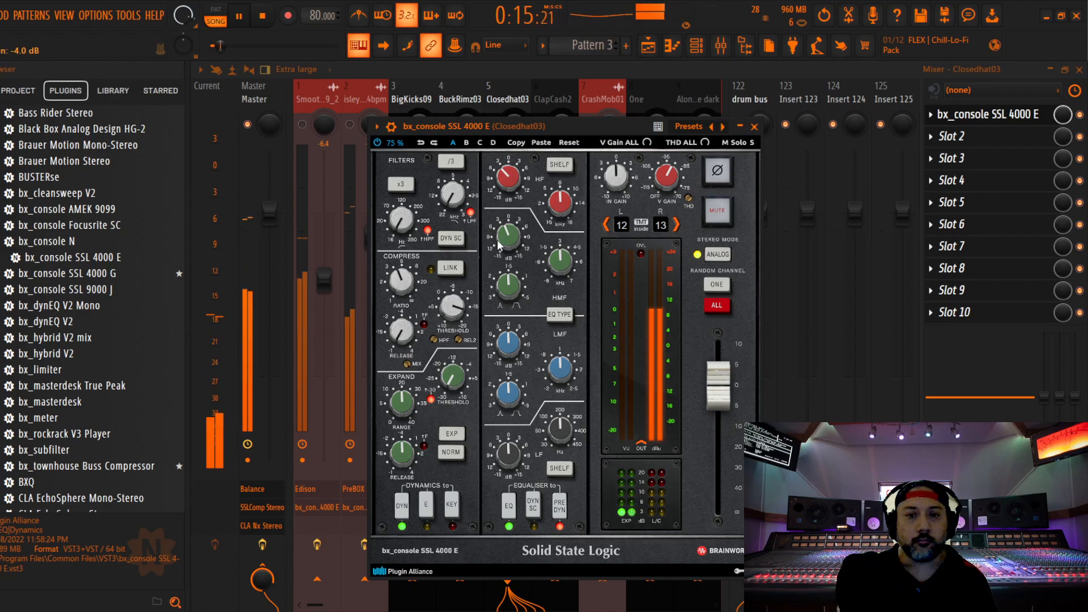
click(754, 126)
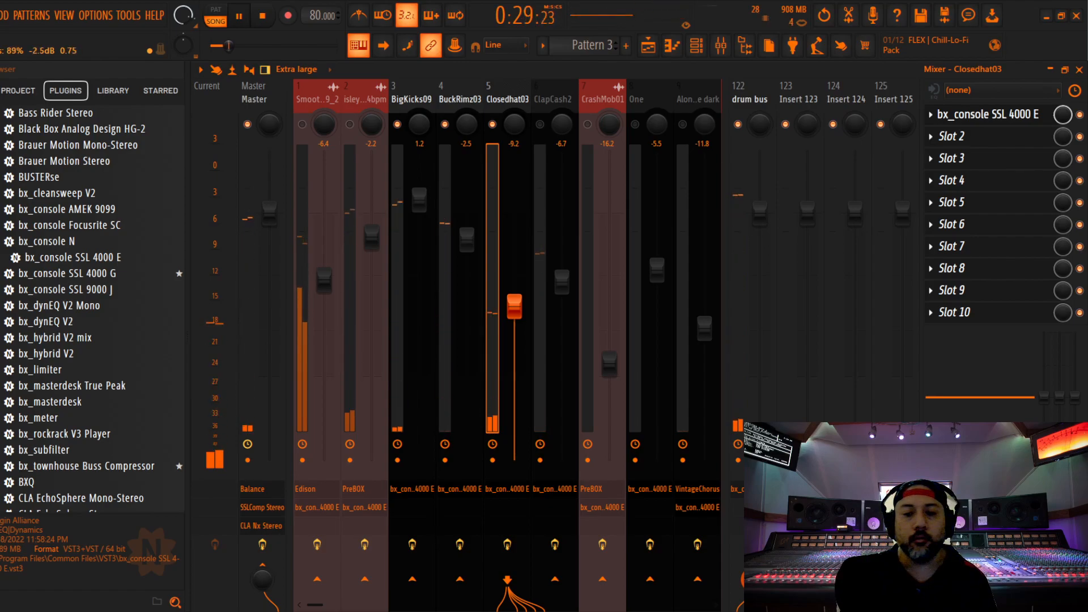
Set the HF gain in the drum bus's bx_console SSL 4000 E to +5.0 dB.
click(765, 102)
click(1020, 115)
drag(519, 139, 518, 143)
scroll(518, 146, up, 4)
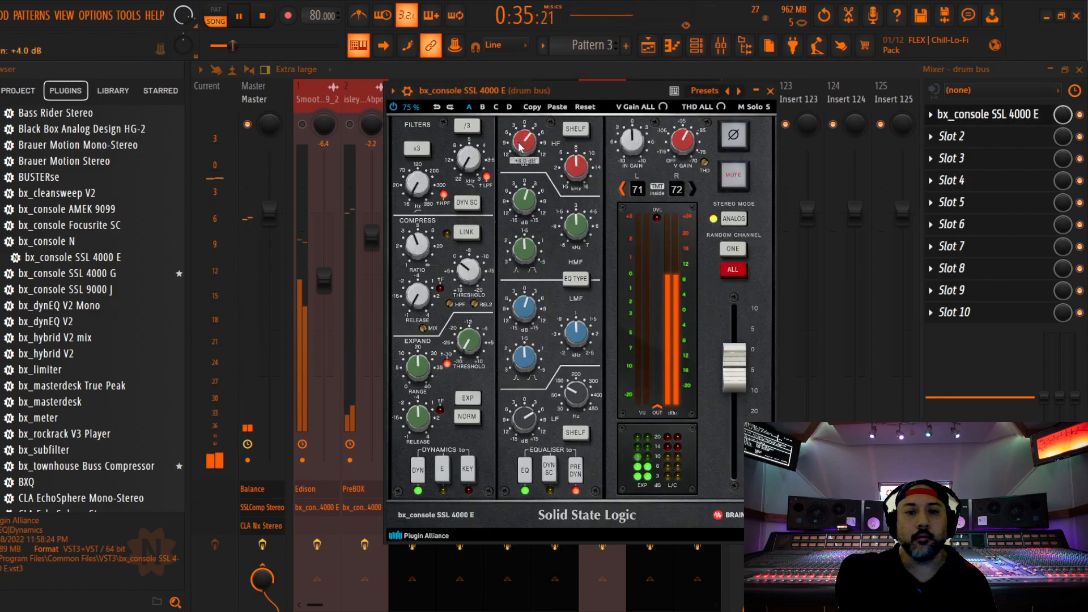
scroll(519, 145, down, 1)
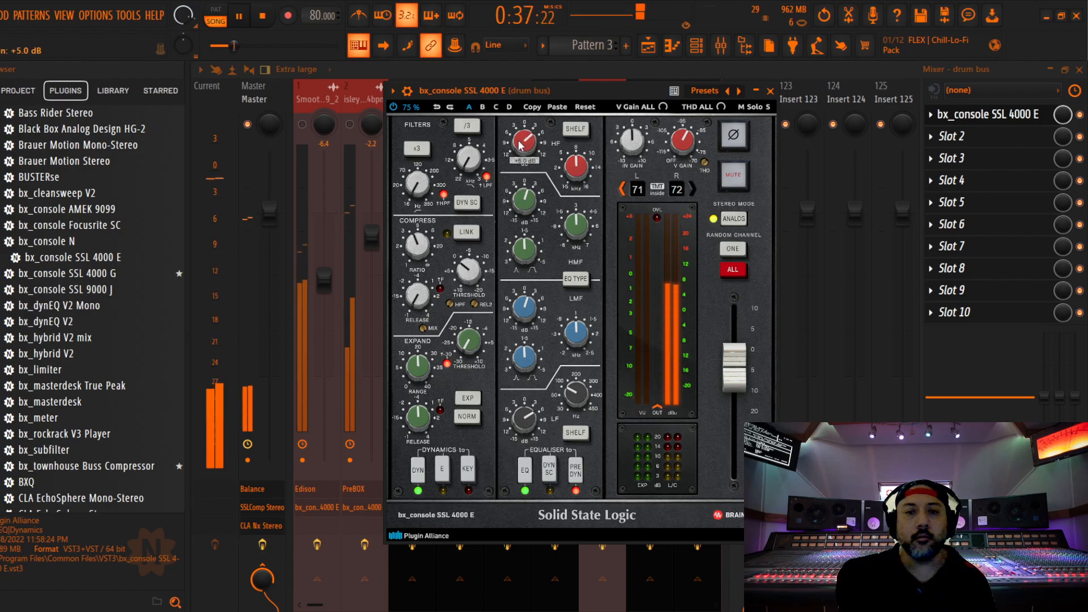
click(770, 91)
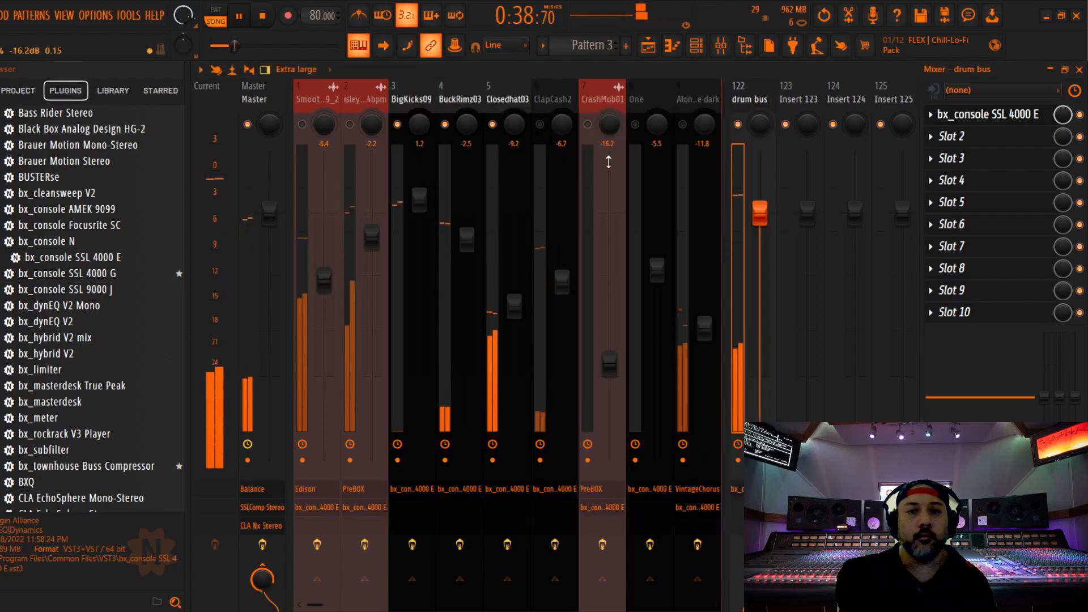
Unmute the ClapCash2 track and set the HMF gain in its bx_console SSL 4000 E to +1.0 dB.
click(562, 94)
click(989, 114)
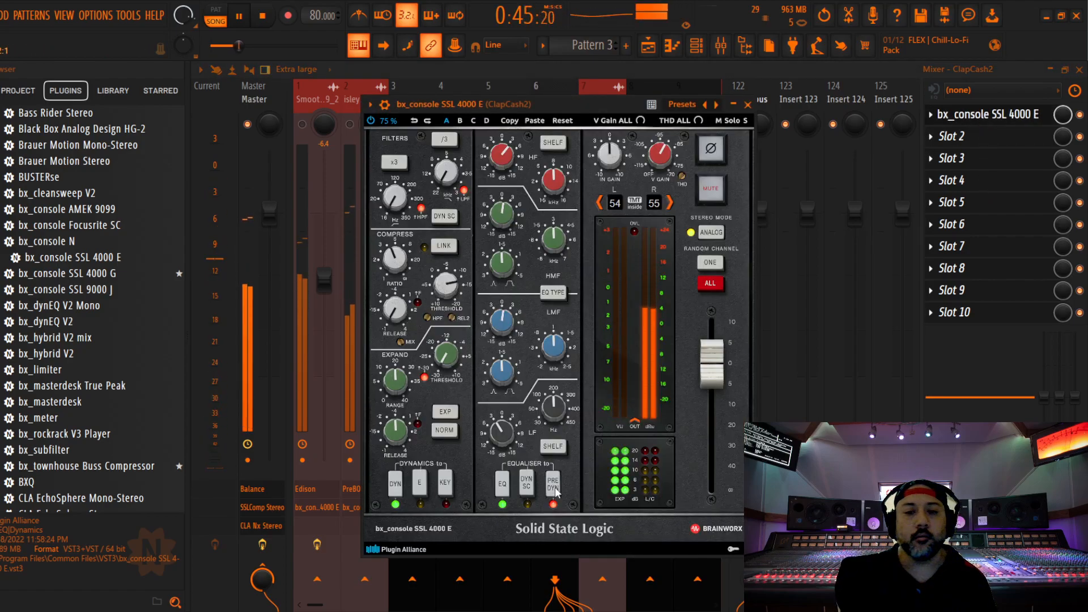
mouse_move(498, 157)
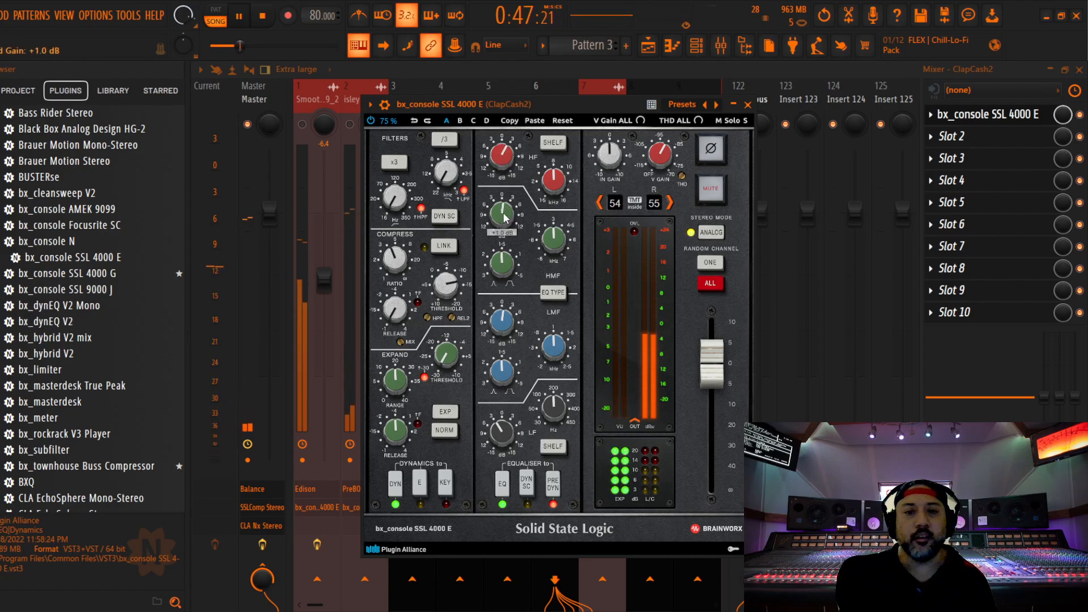
click(748, 105)
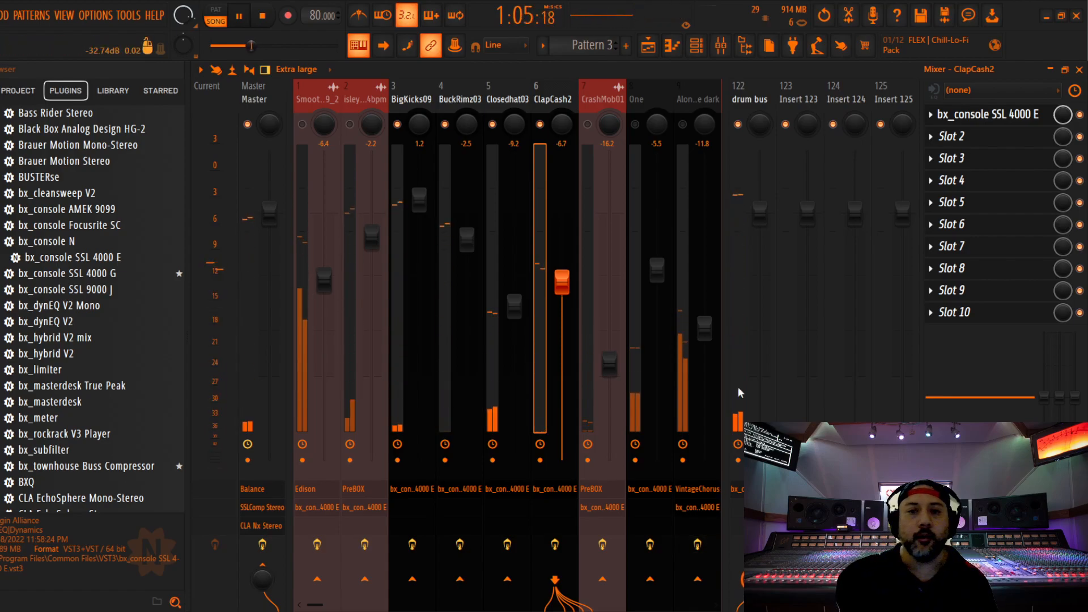
click(754, 110)
click(987, 114)
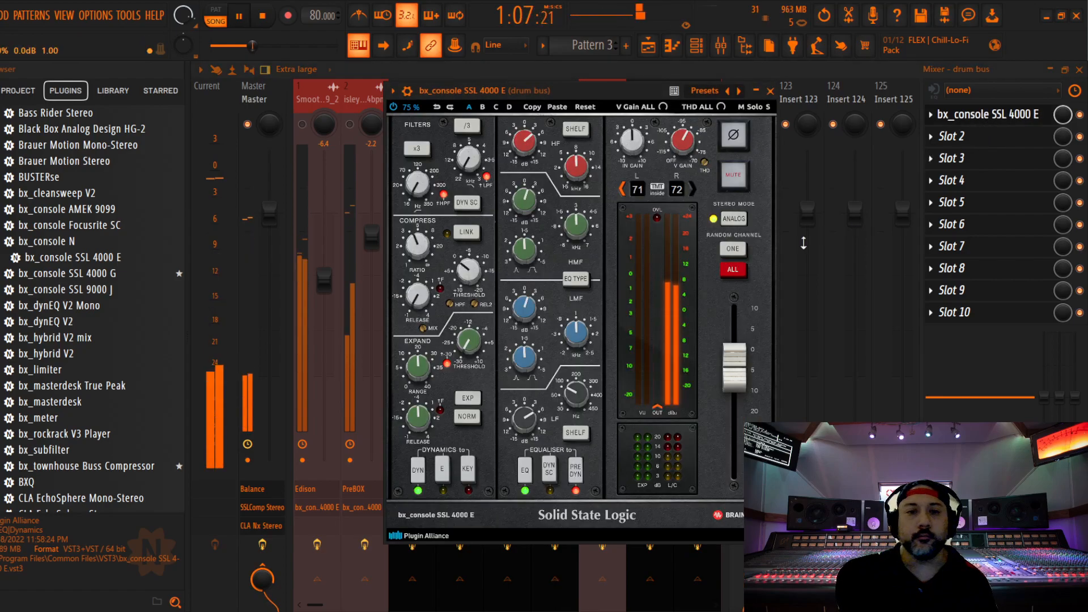
click(770, 91)
click(538, 93)
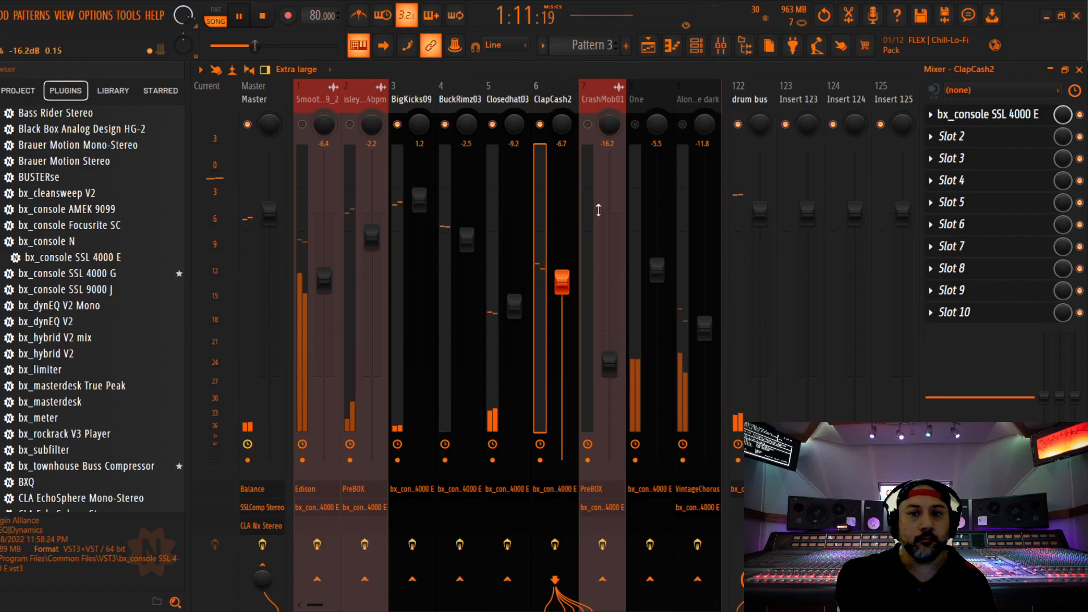
scroll(657, 102, down, 5)
click(658, 101)
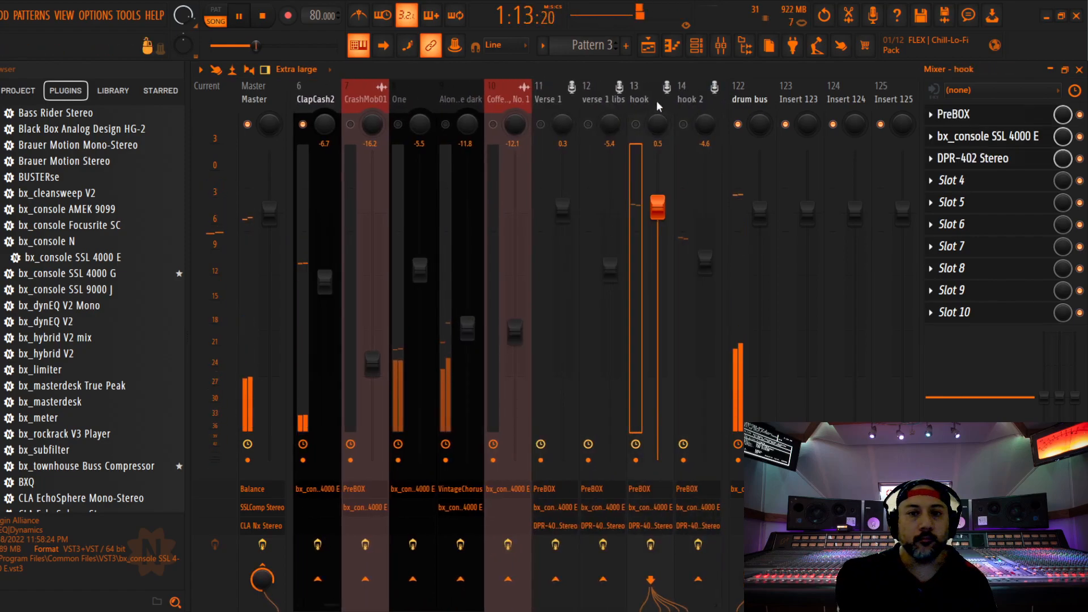
scroll(397, 111, up, 5)
Unmute the isleybrothers sample track alongside the drums and lower its fader to -5.8 dB.
click(305, 130)
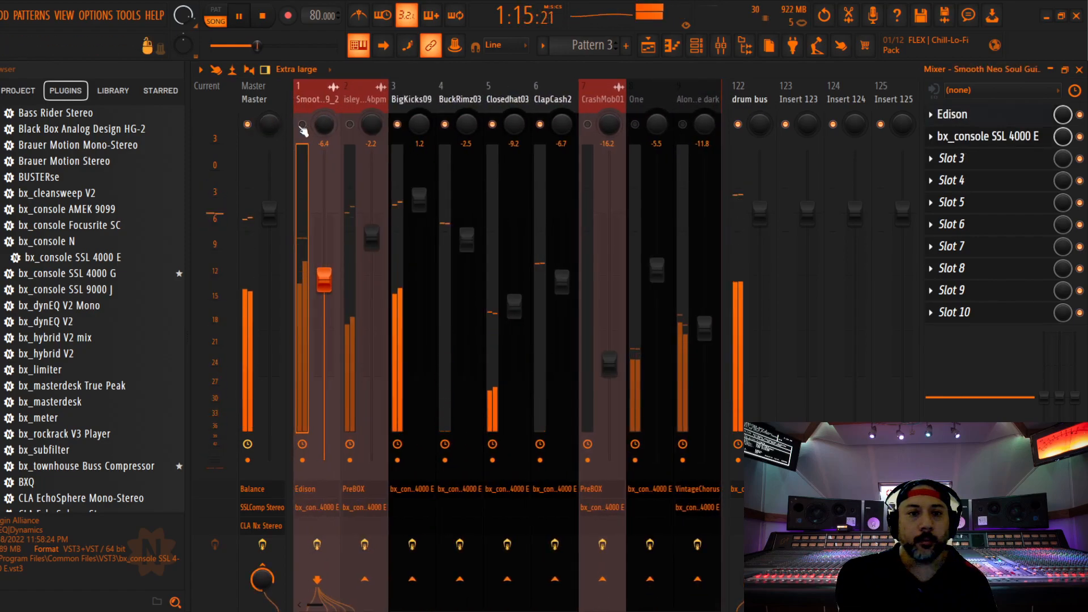
key(space)
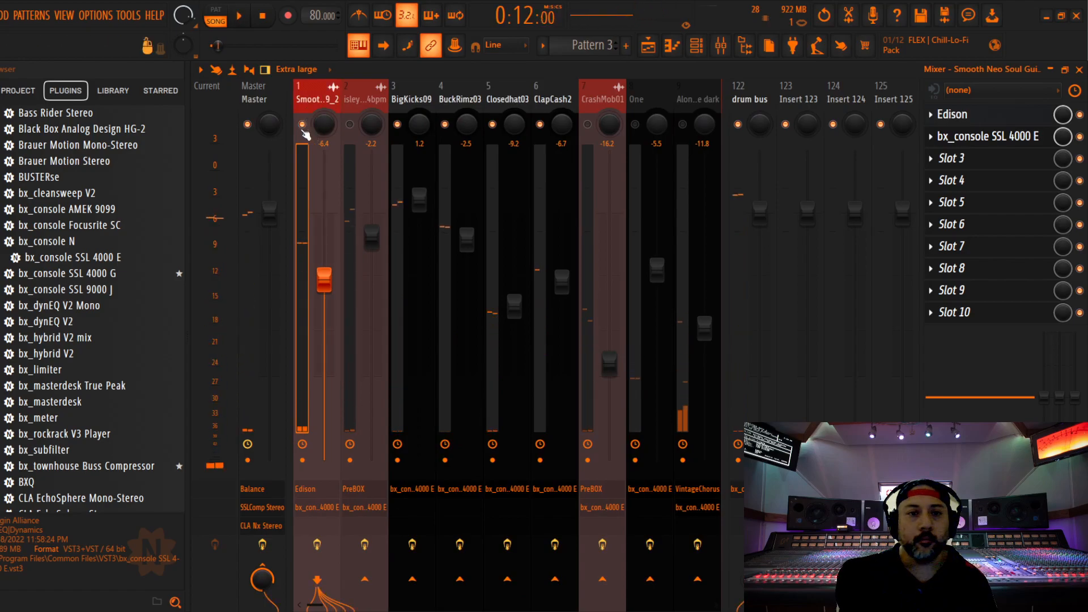
click(361, 99)
key(space)
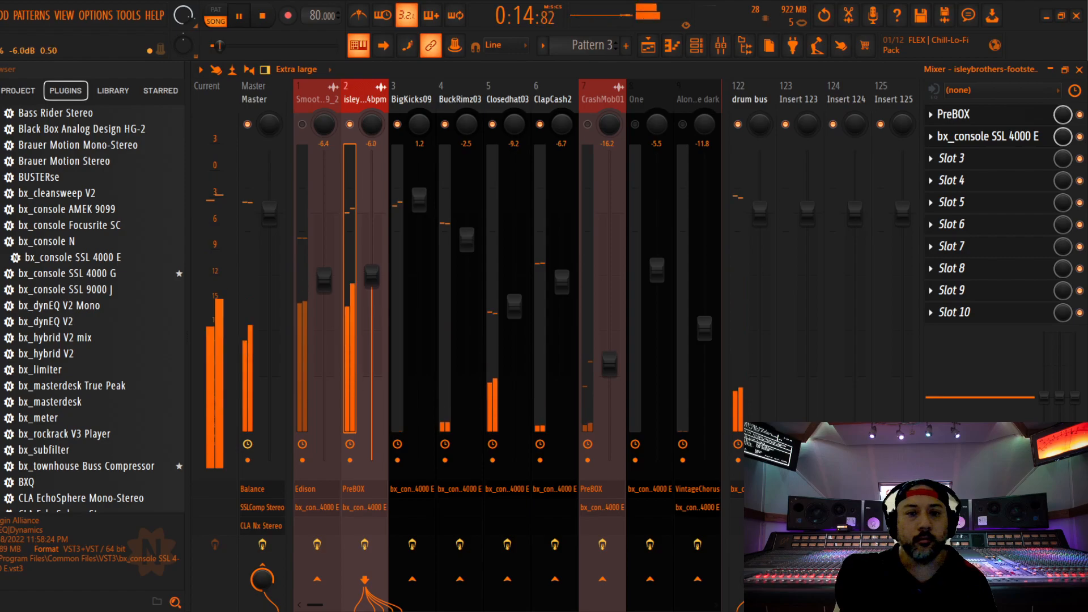
key(space)
Delete the PreBOX plugin from the isleybrothers sample track.
right_click(941, 116)
click(936, 145)
click(572, 365)
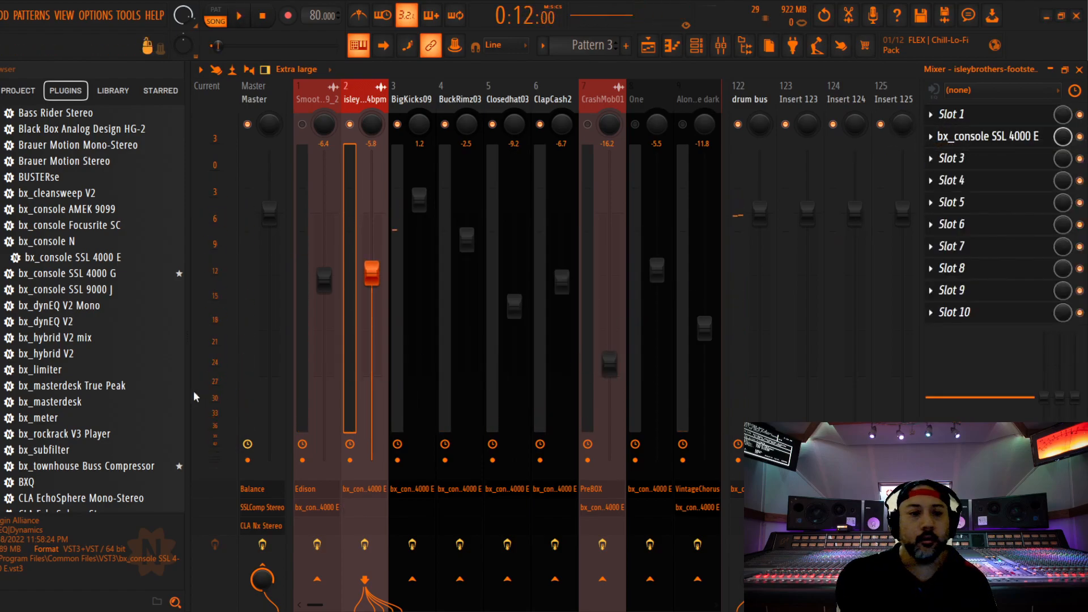
Insert Xtressor NUKE in the first slot of the isleybrothers track and set its oversampling to 2x.
scroll(113, 374, down, 20)
scroll(112, 373, down, 2)
drag(82, 434, 941, 146)
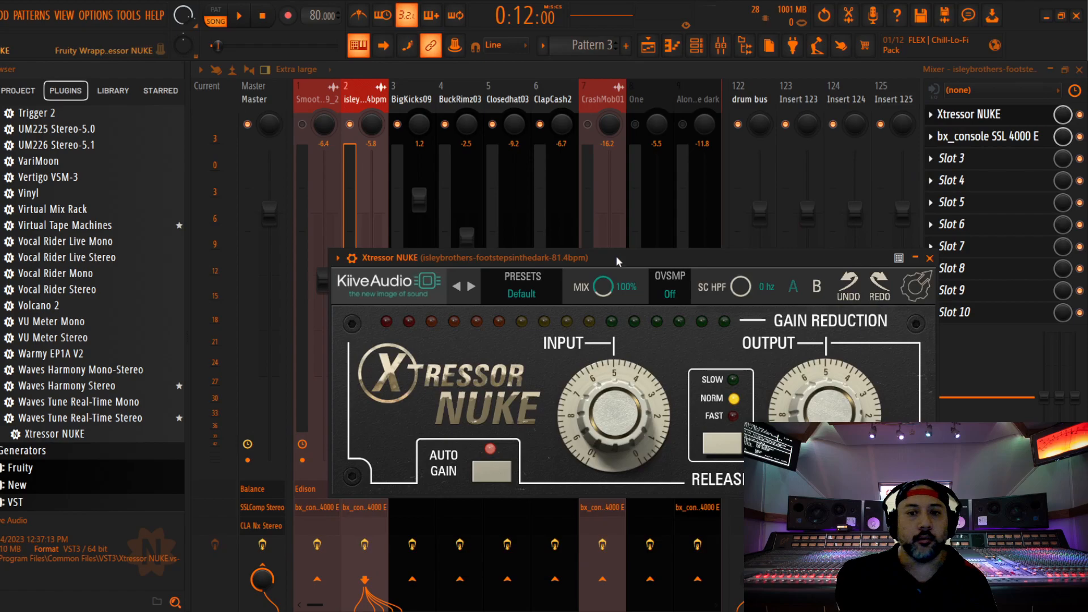
drag(616, 257, 617, 164)
click(675, 240)
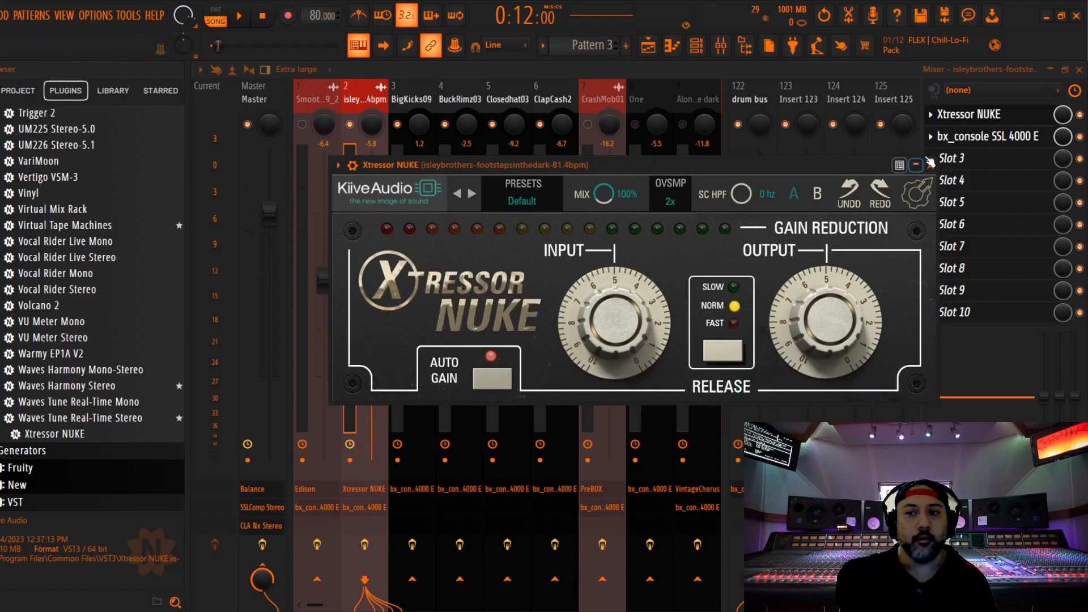
click(930, 165)
Save the project, dismissing the offer to remove the Edison plugin instance.
key(ctrl+s)
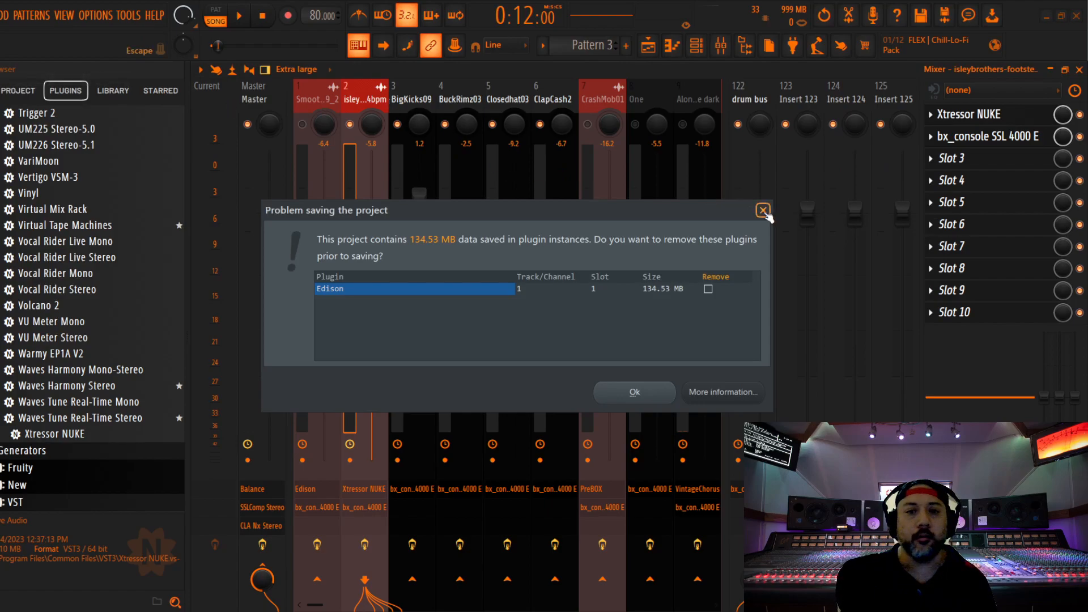
click(763, 210)
During playback, set Xtressor NUKE's release to Fast, its input to about 2 and its output to about 6.
key(space)
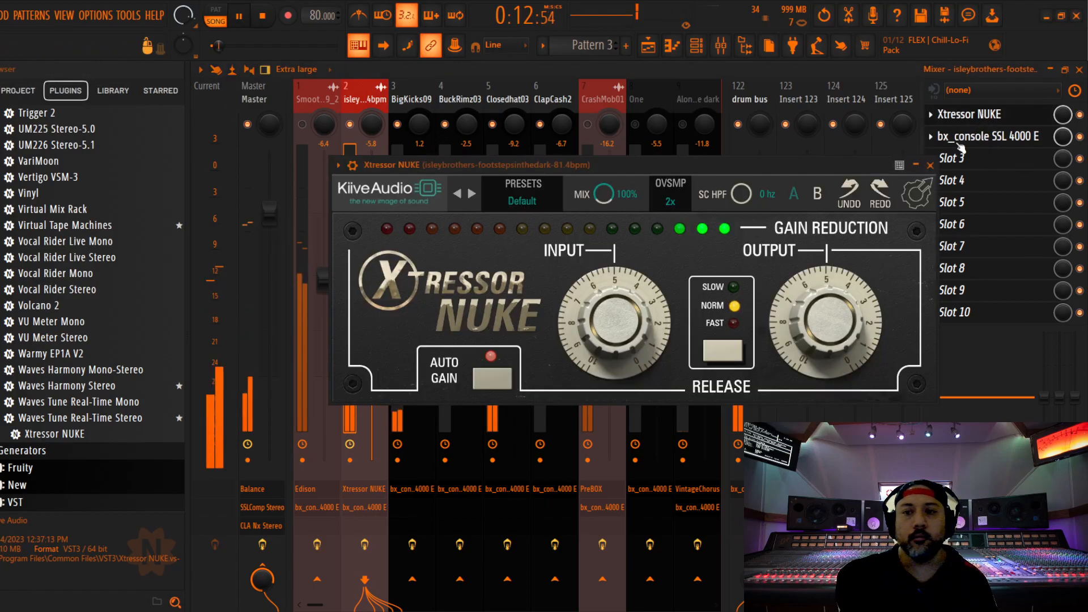
click(969, 114)
click(730, 344)
mouse_move(613, 331)
mouse_down()
mouse_move(608, 355)
mouse_move(617, 340)
mouse_up()
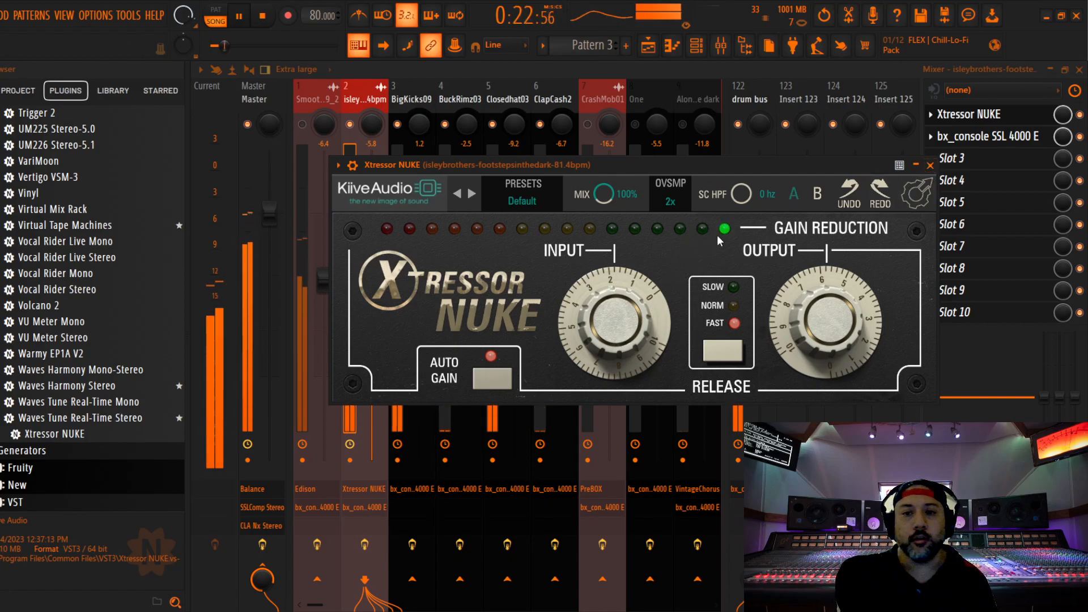
click(930, 165)
Reduce the compressor ratio in the isleybrothers track's bx_console SSL 4000 E and set the compressor threshold to -9.0 dB.
click(988, 136)
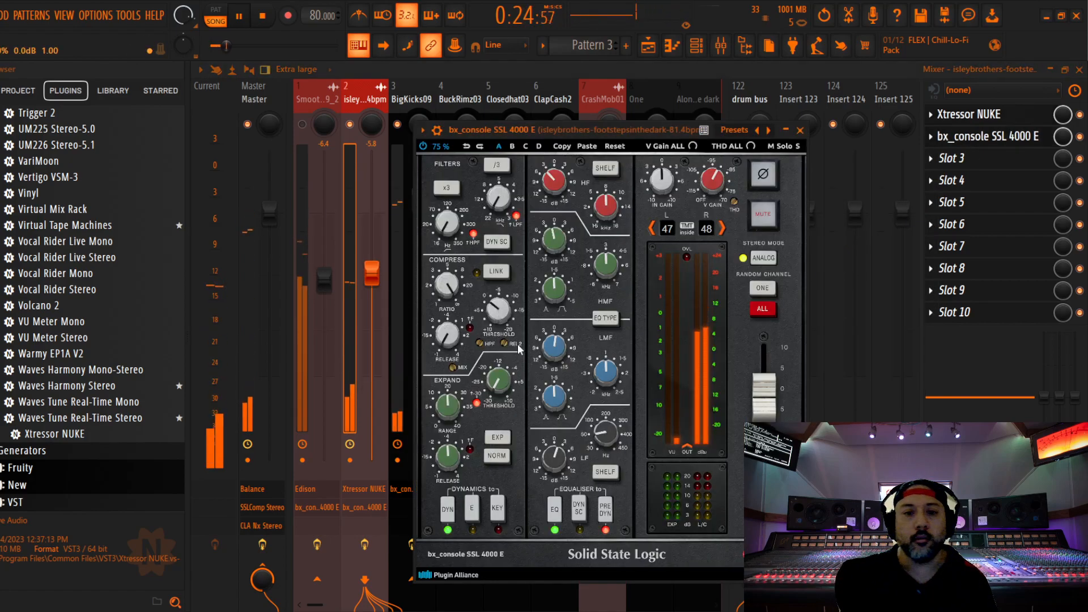
drag(448, 292, 455, 331)
scroll(449, 287, down, 5)
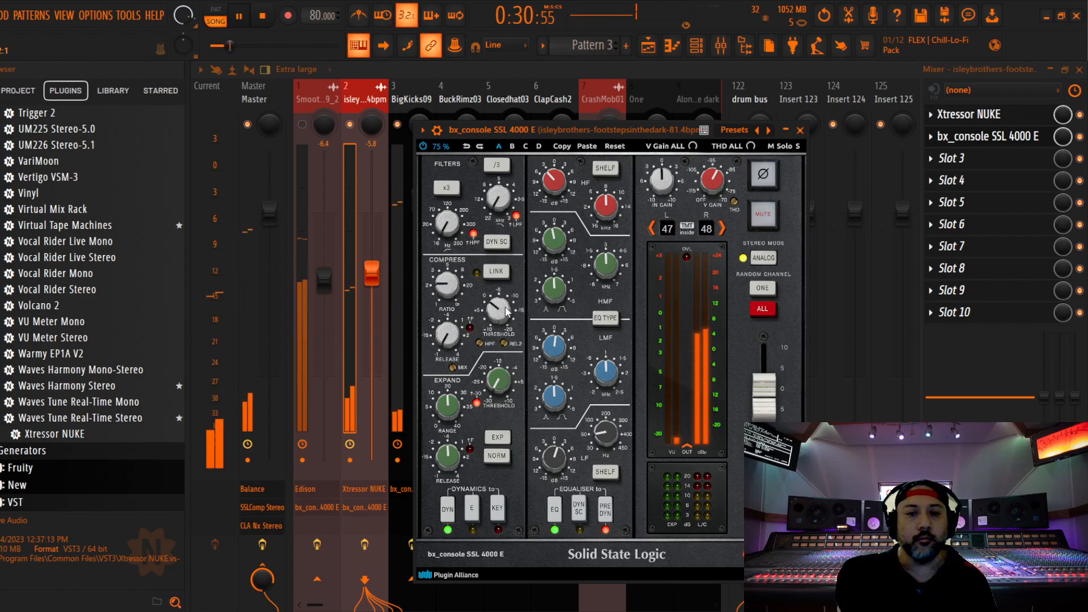
scroll(504, 312, up, 5)
scroll(503, 312, up, 1)
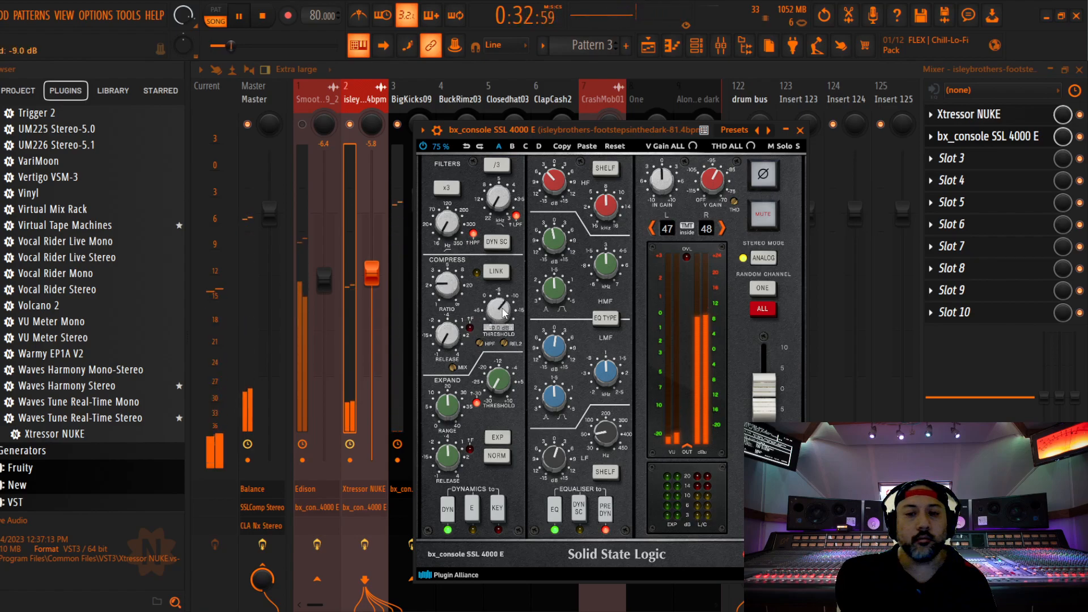
Shape the isleybrothers console's EQ with reduced HF gain, -2.0 dB HMF gain and +2.0 dB LMF gain.
scroll(553, 183, down, 2)
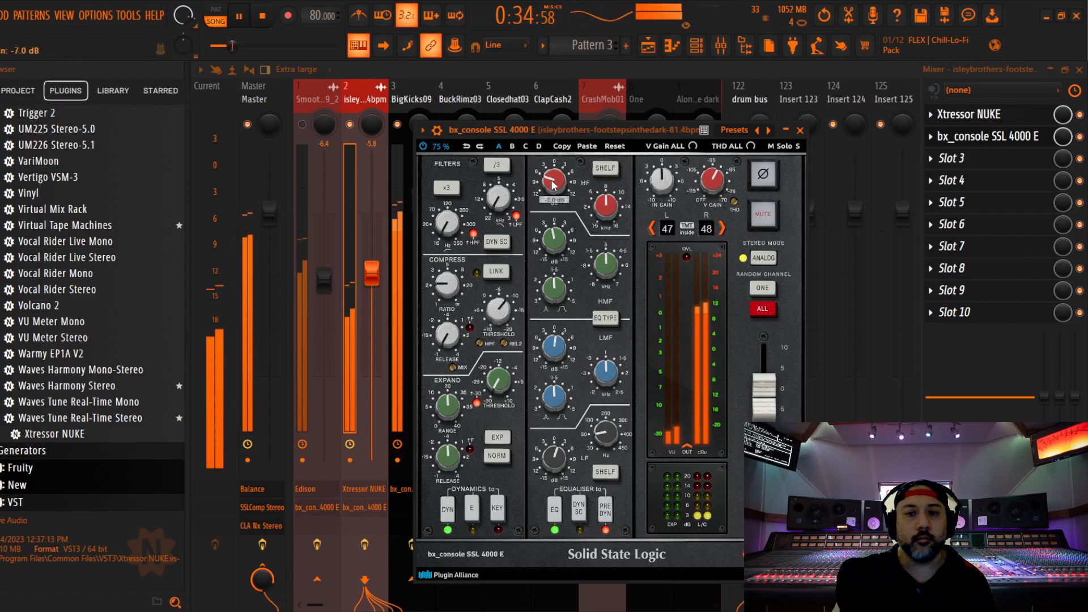
scroll(551, 240, up, 4)
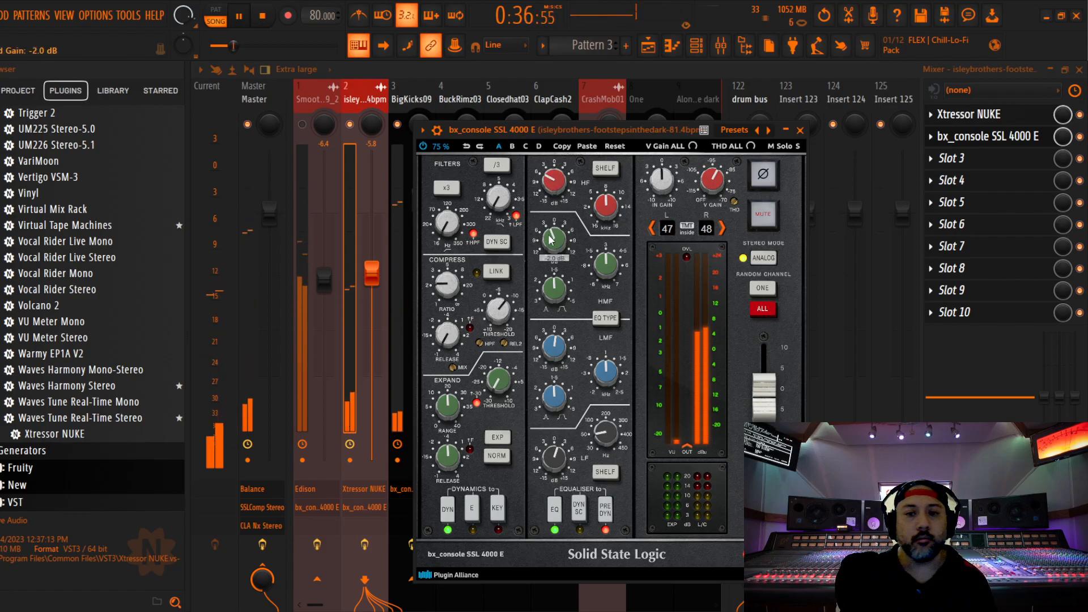
scroll(550, 456, up, 4)
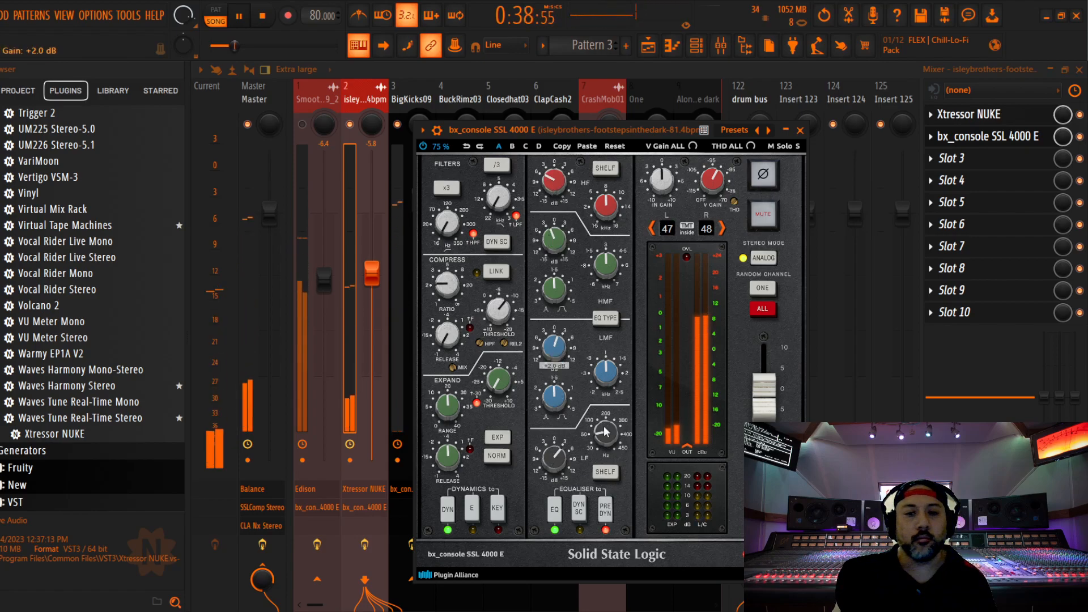
Set the HF gain to +6.0 dB in the drum bus's bx_console SSL 4000 E and lower its output fader slightly.
click(799, 131)
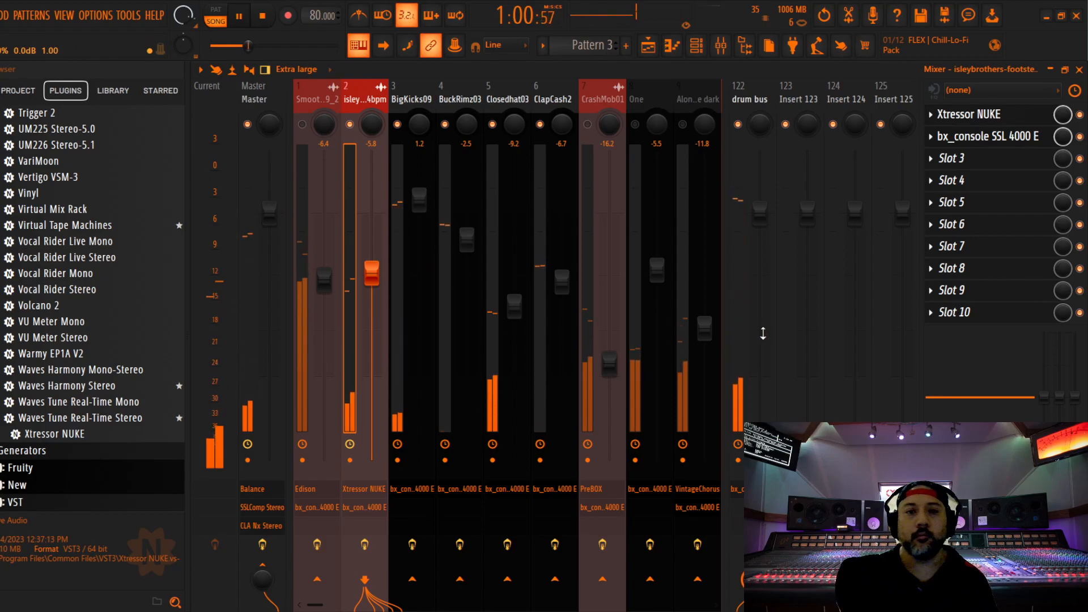
click(759, 103)
click(979, 116)
scroll(535, 140, down, 9)
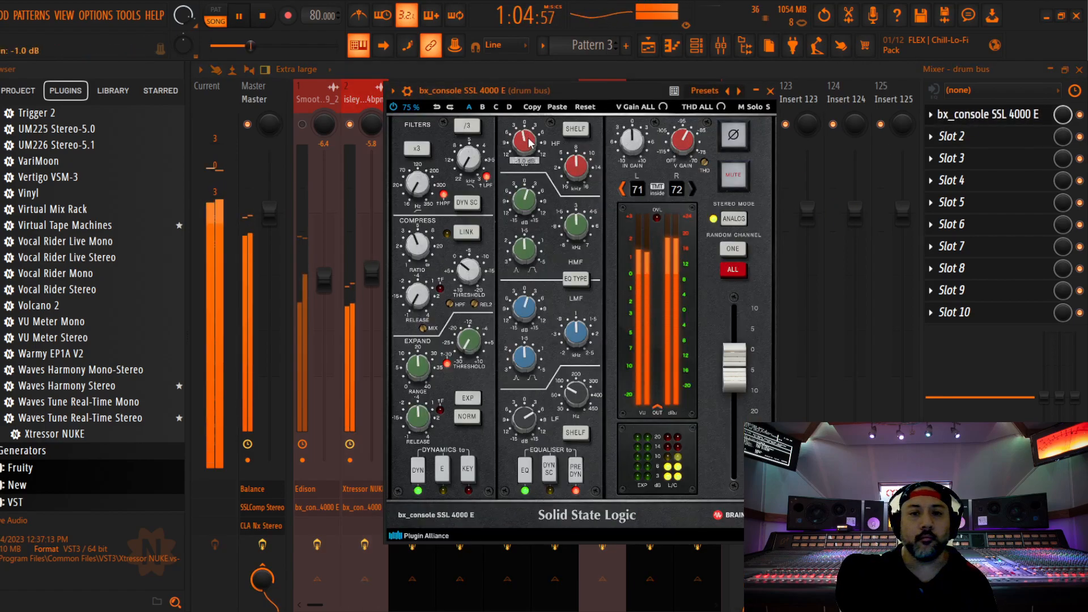
scroll(529, 142, up, 5)
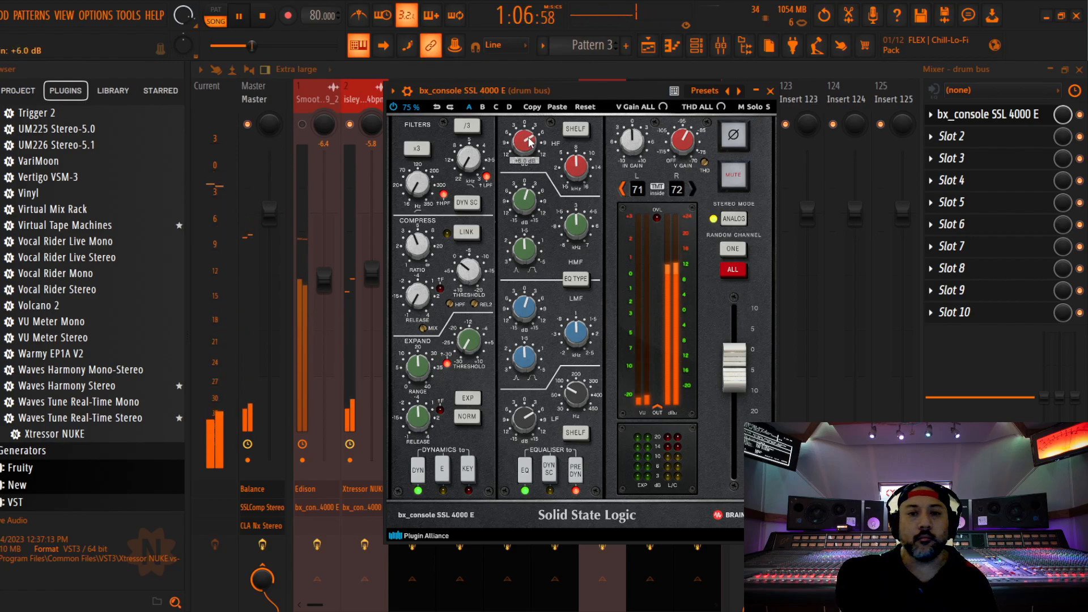
scroll(529, 142, up, 1)
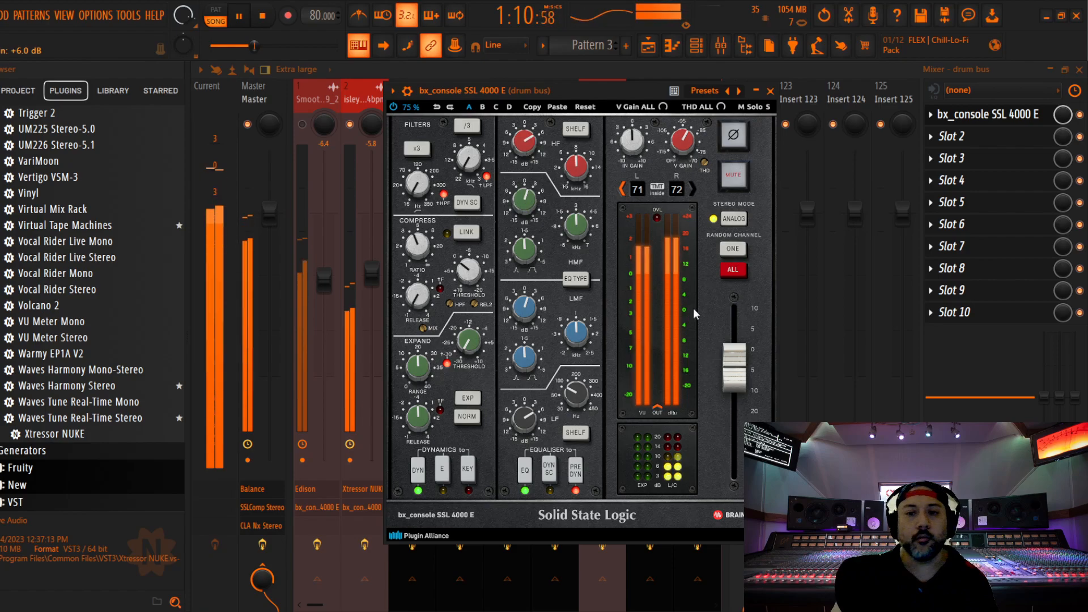
drag(735, 377, 735, 380)
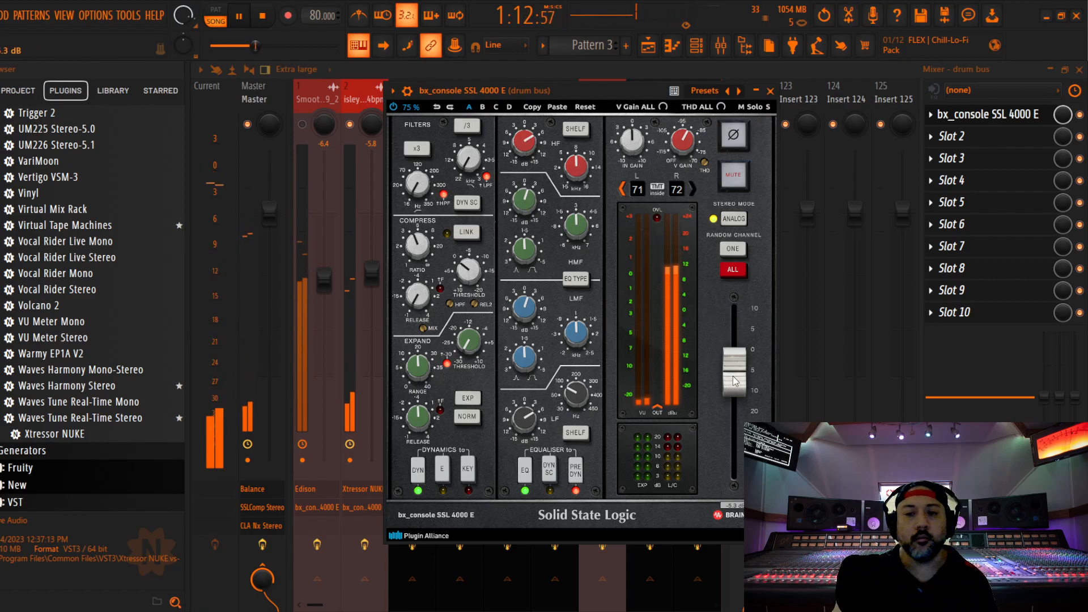
click(770, 91)
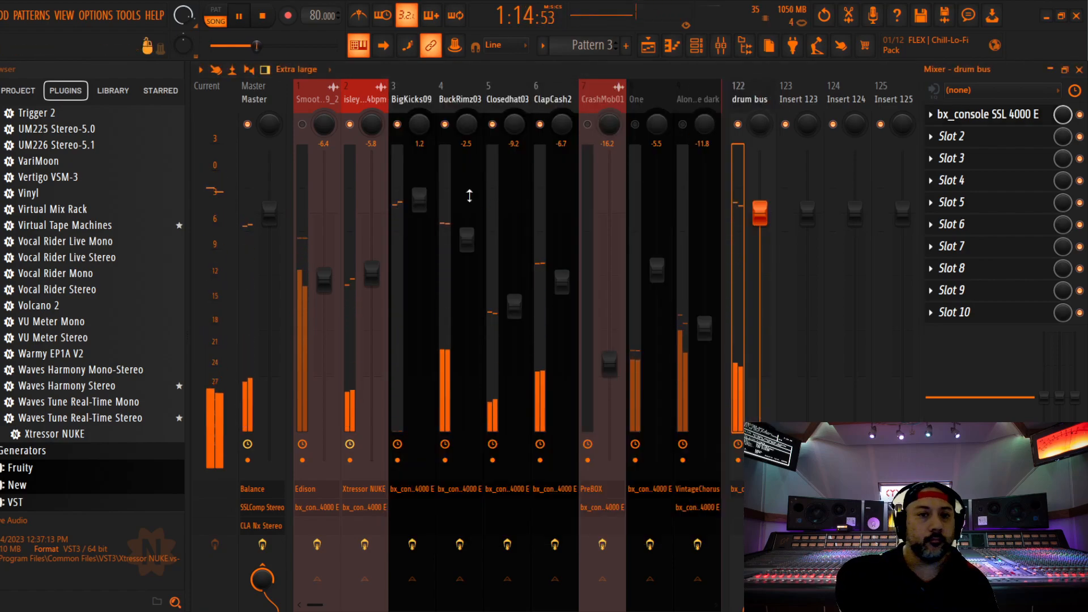
Unmute the Smooth Neo Soul Guitar track and lower its mixer volume to about -12.4 dB.
scroll(639, 100, down, 5)
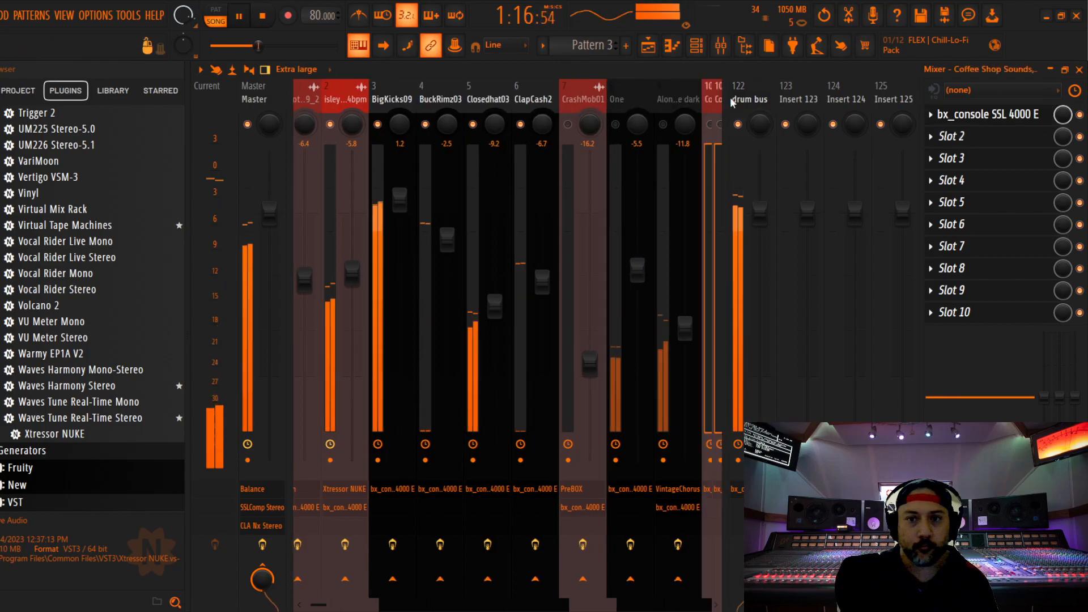
click(639, 99)
scroll(244, 108, up, 5)
click(305, 128)
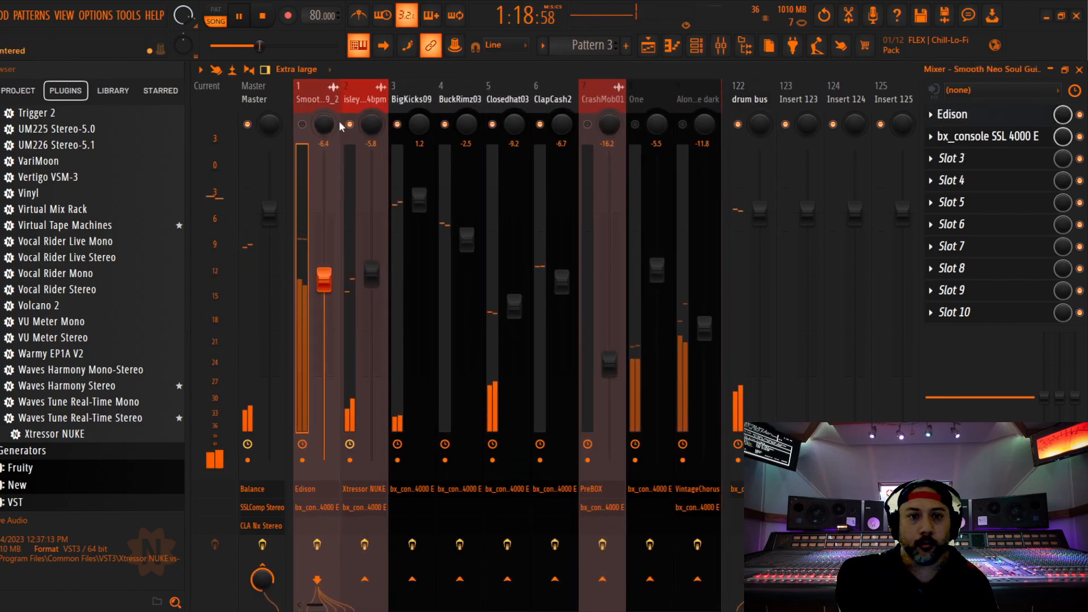
drag(324, 277, 324, 334)
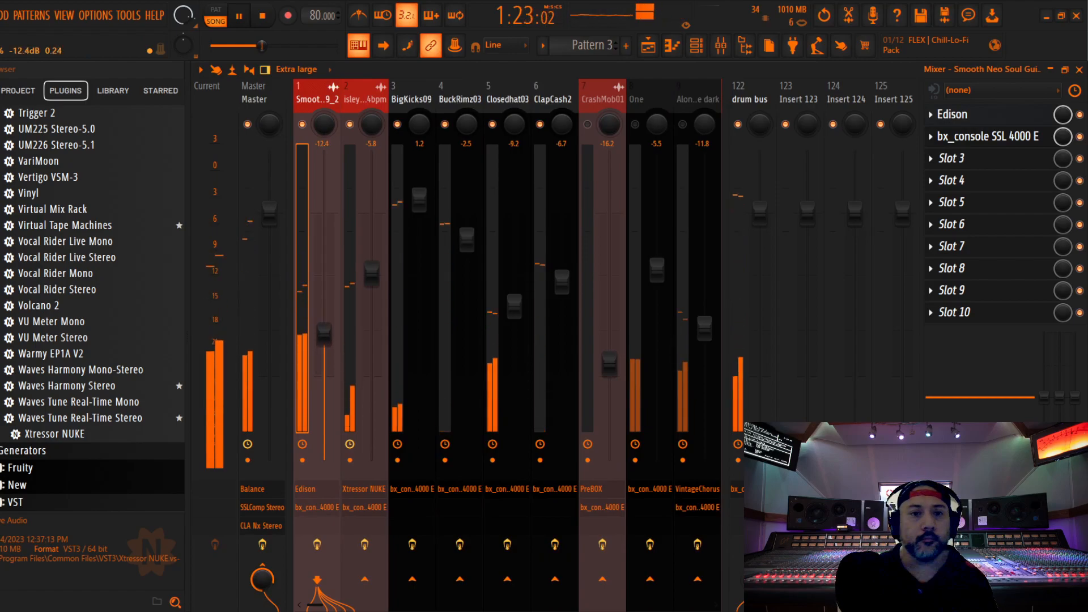
In the Smooth Neo Soul Guitar console, shorten the compressor release, set LF gain to +9.0 dB and raise the LMF gain.
click(987, 136)
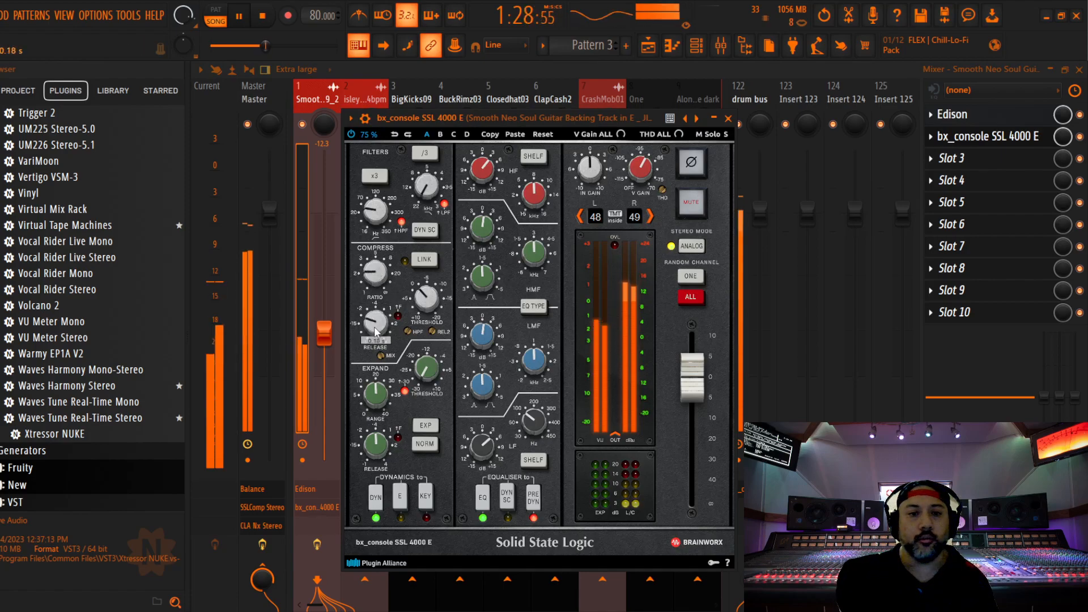
mouse_move(425, 302)
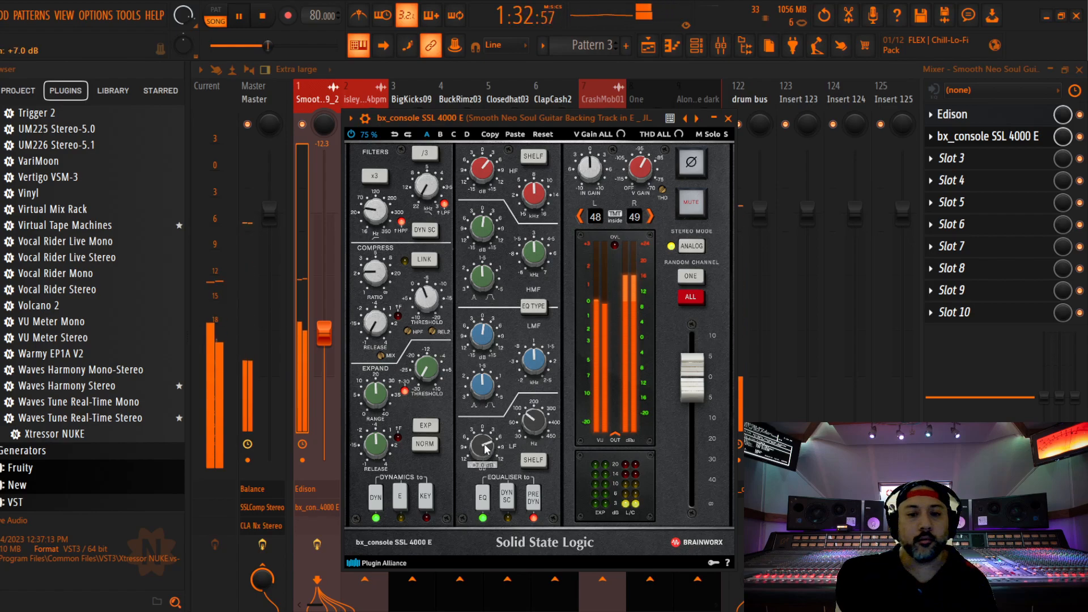
scroll(487, 437, up, 8)
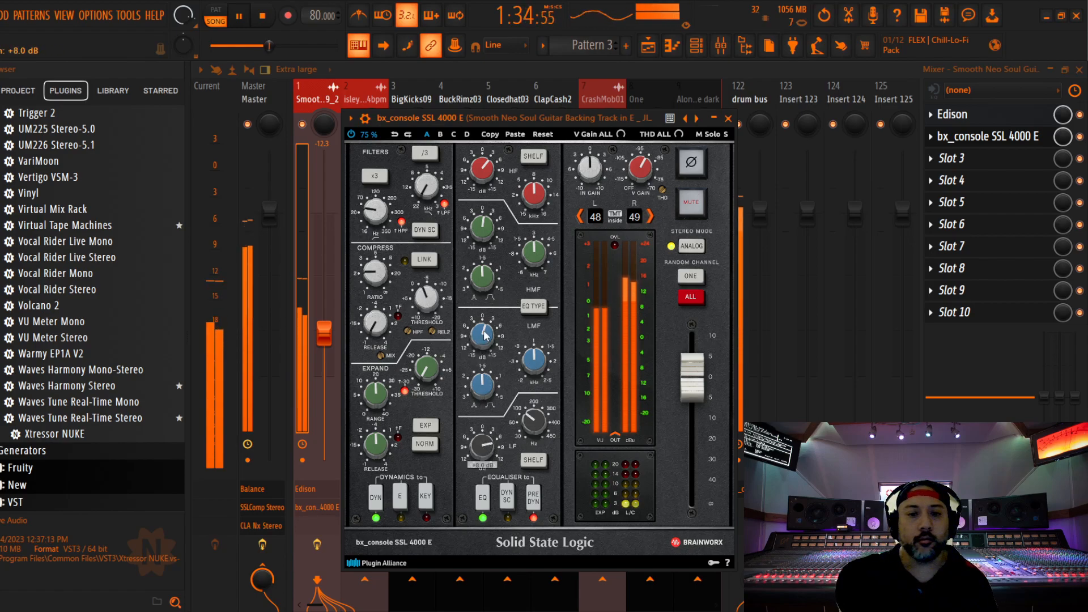
scroll(484, 448, up, 1)
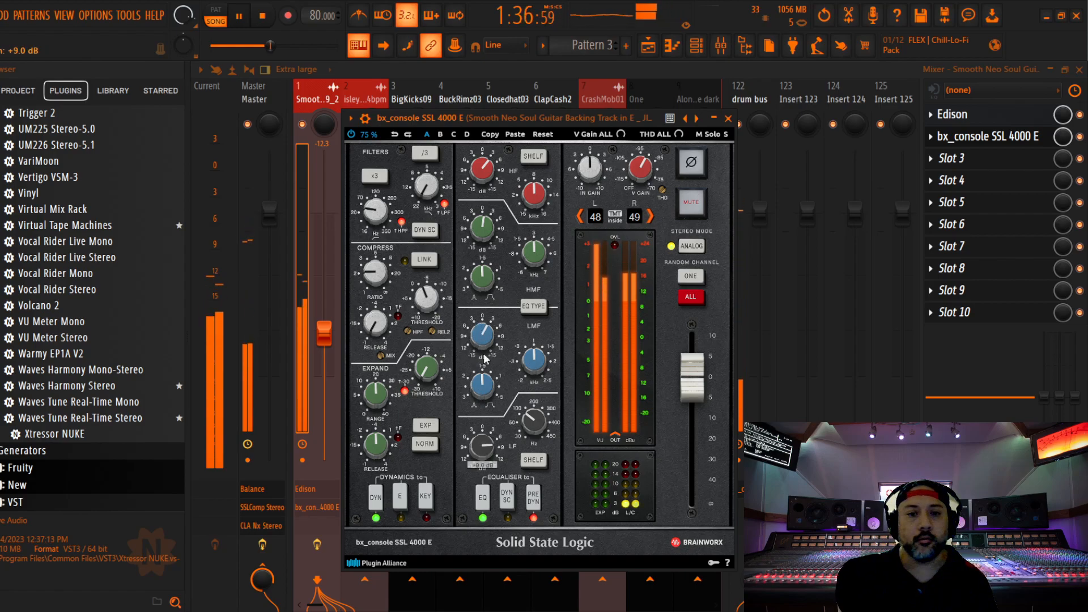
scroll(490, 449, down, 1)
drag(486, 348, 480, 319)
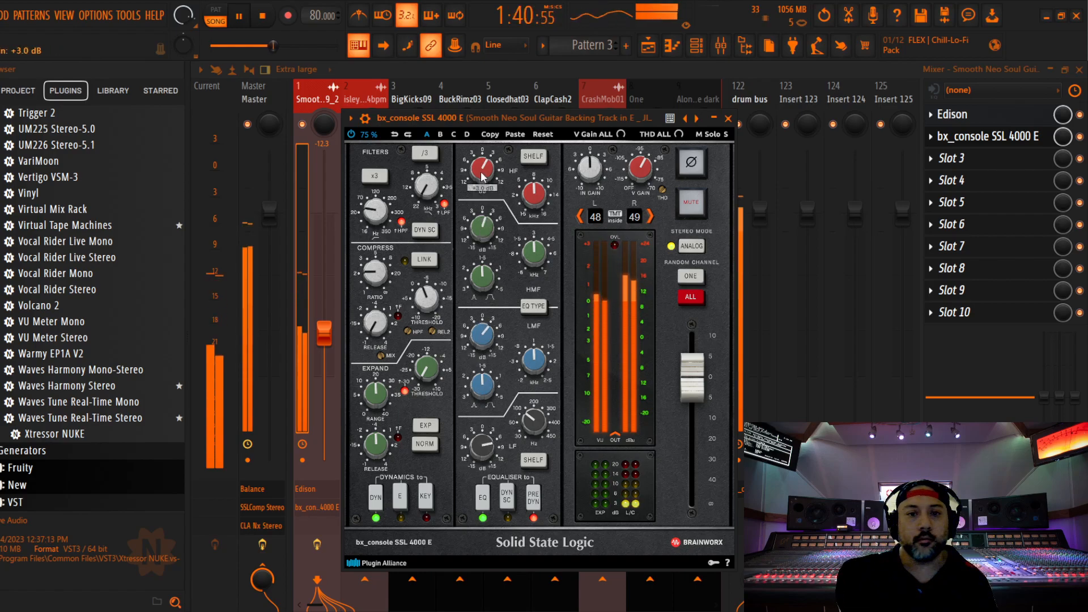
Lower the guitar console's output fader to -2.7 dB and set its high-pass filter to 25.7 Hz.
drag(692, 373, 697, 395)
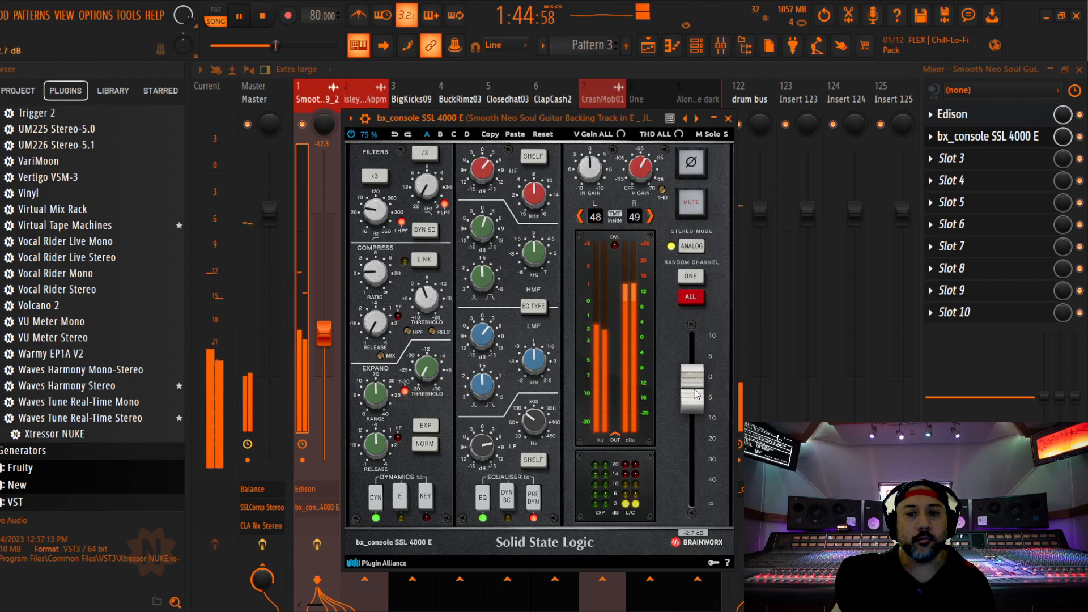
drag(377, 215, 368, 206)
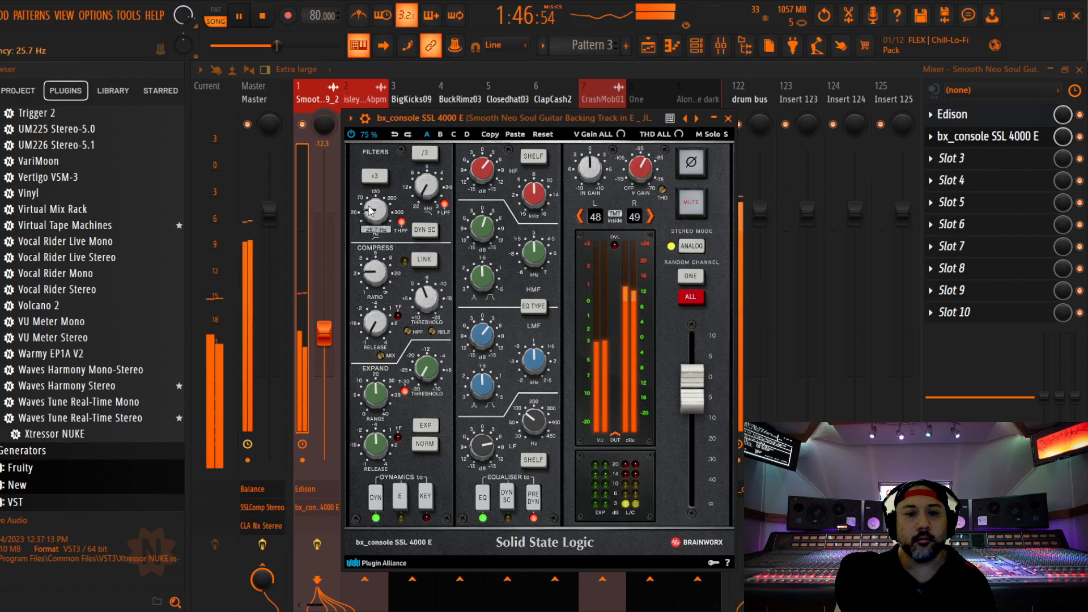
click(729, 119)
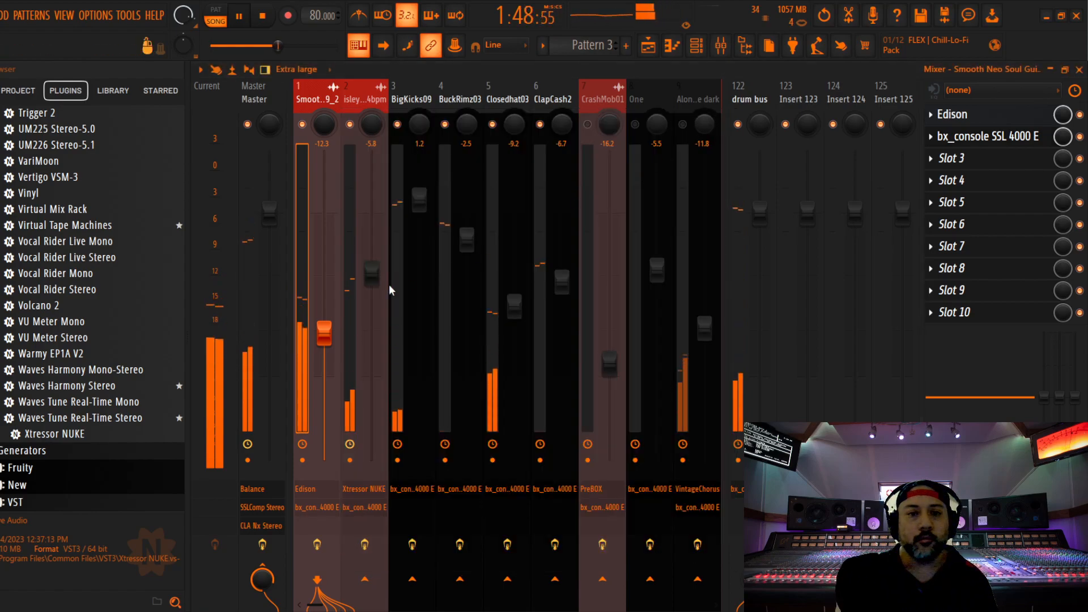
During playback, raise the Smooth Neo Soul Guitar track's mixer volume to about -9.3 dB.
drag(324, 372, 324, 309)
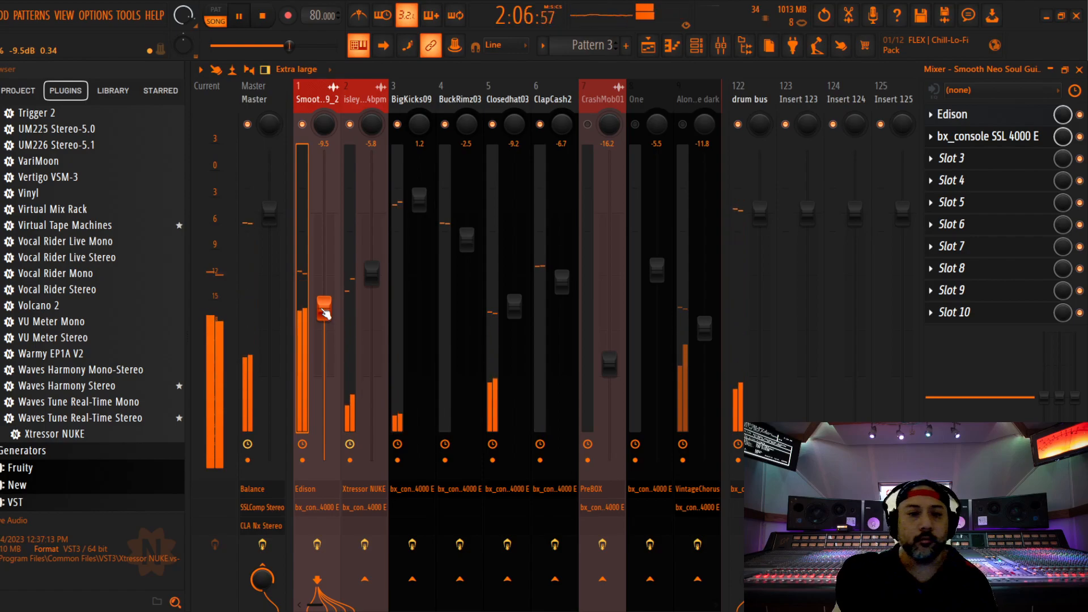
drag(325, 309, 324, 307)
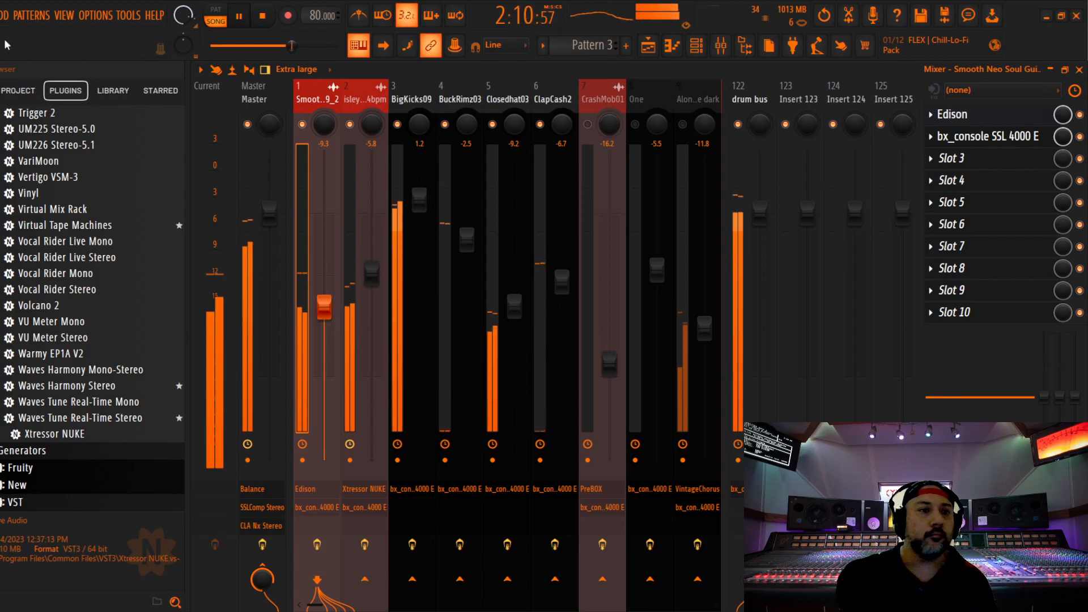
Save the project again, dismissing the offer to remove the Edison instance.
click(0, 15)
click(57, 79)
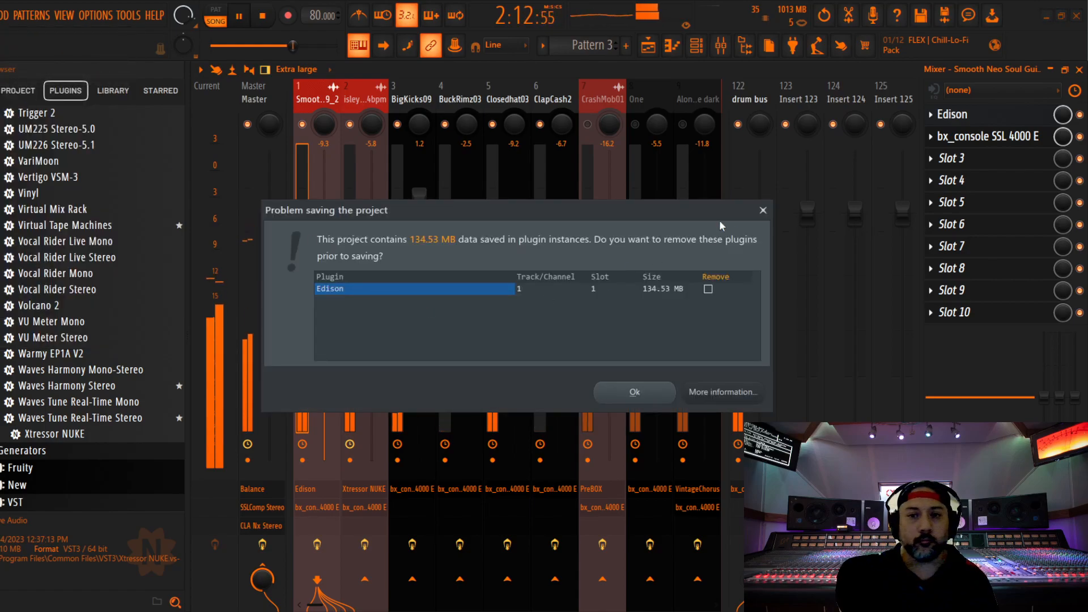
click(763, 210)
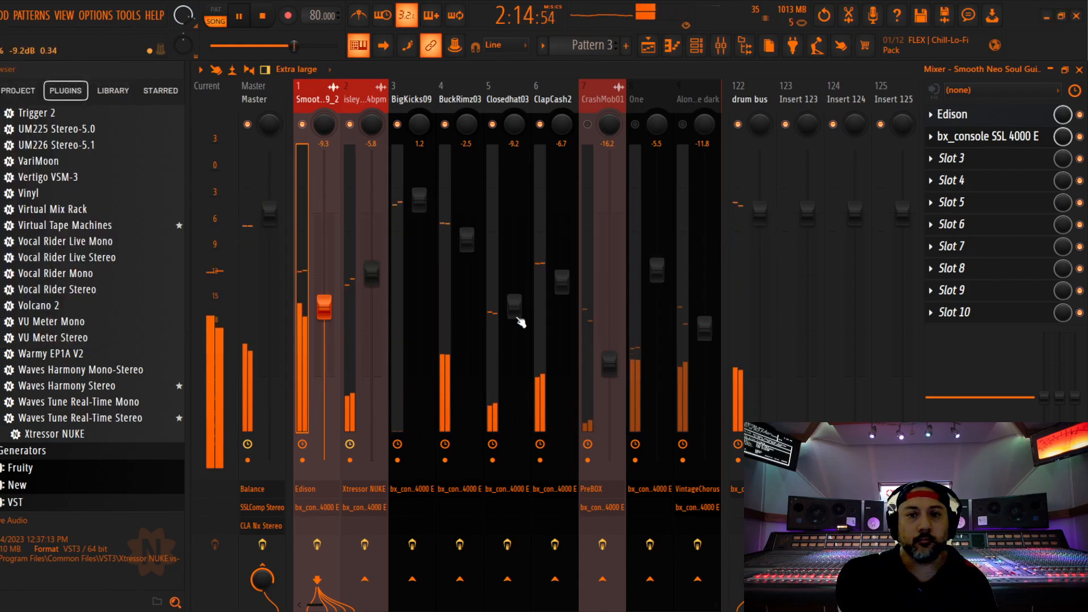
Select the One mixer track and start playback from bar 21 of the playlist, returning to the mixer.
drag(697, 98, 361, 102)
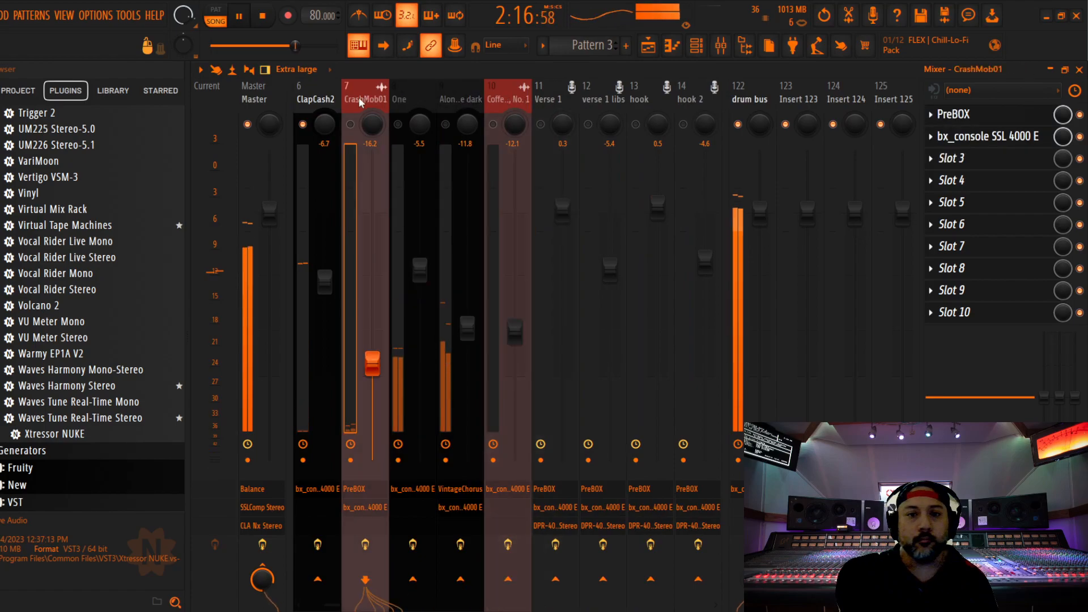
click(423, 93)
key(space)
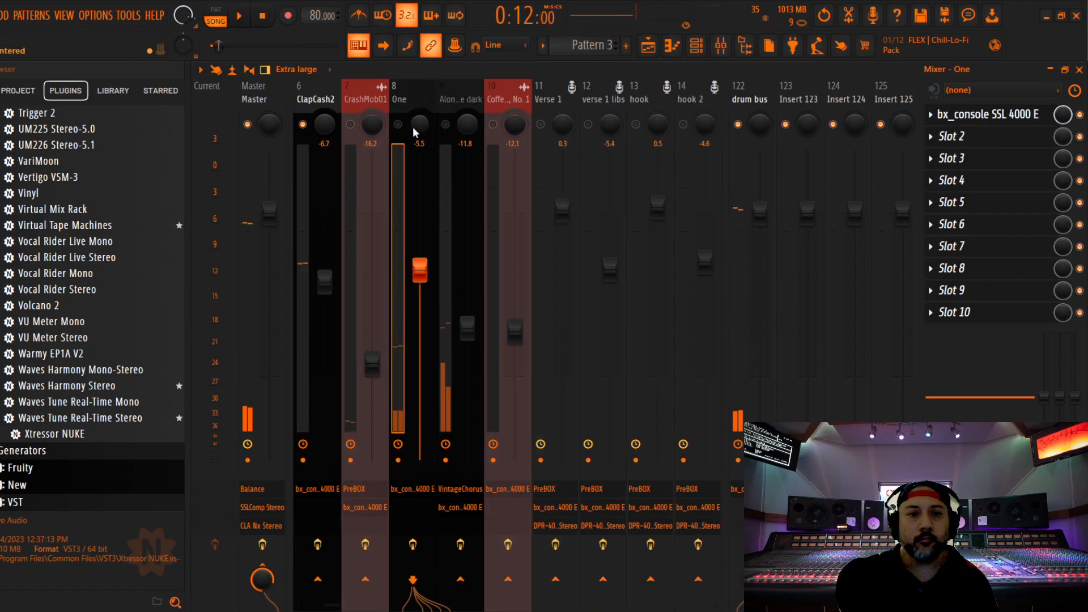
key(space)
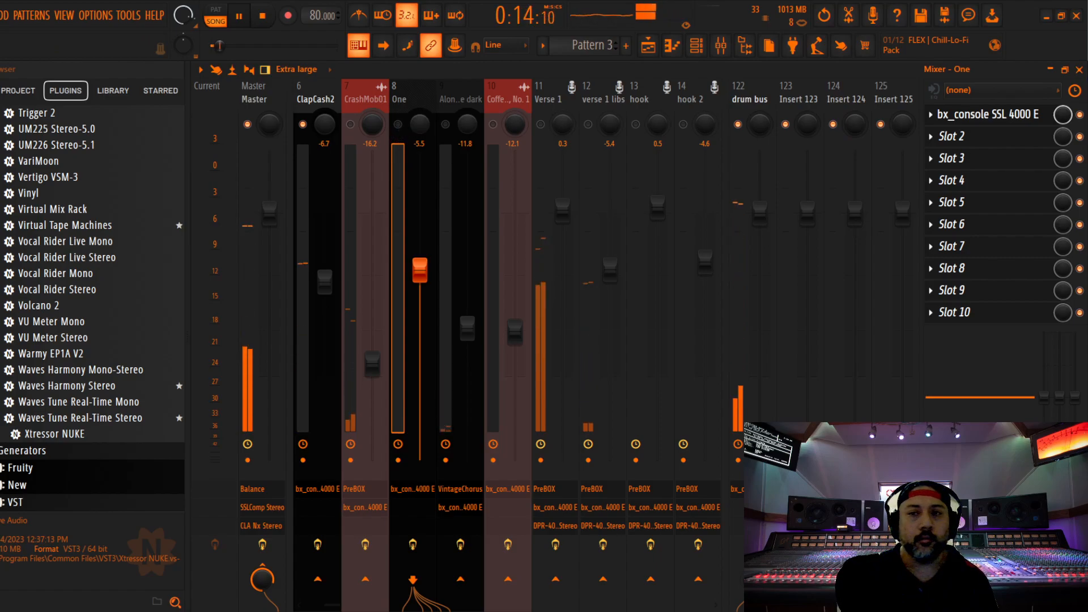
key(F5)
key(space)
drag(485, 82, 593, 84)
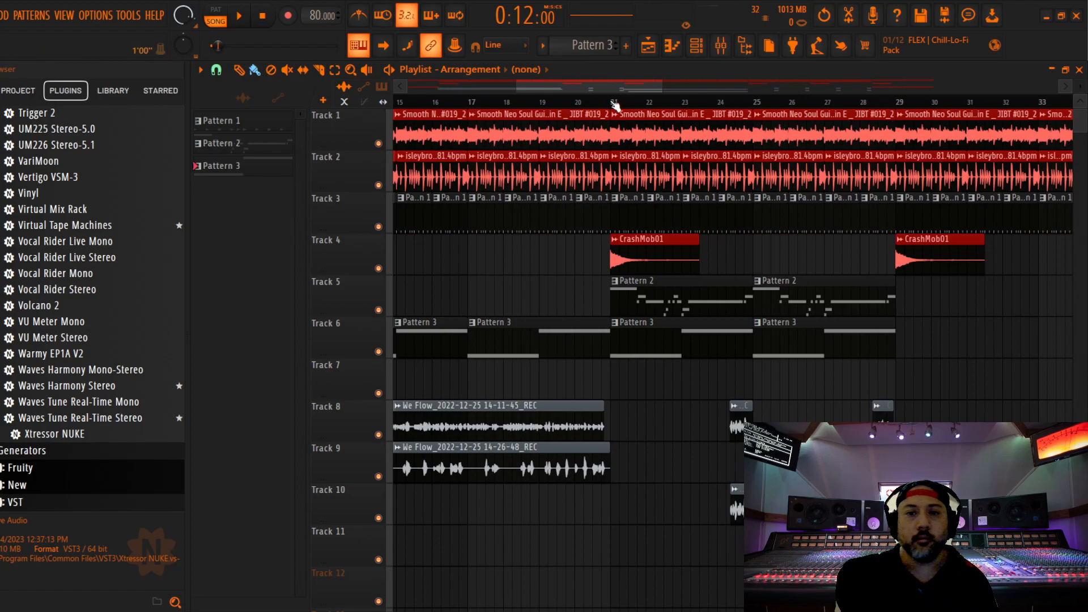
key(space)
key(F9)
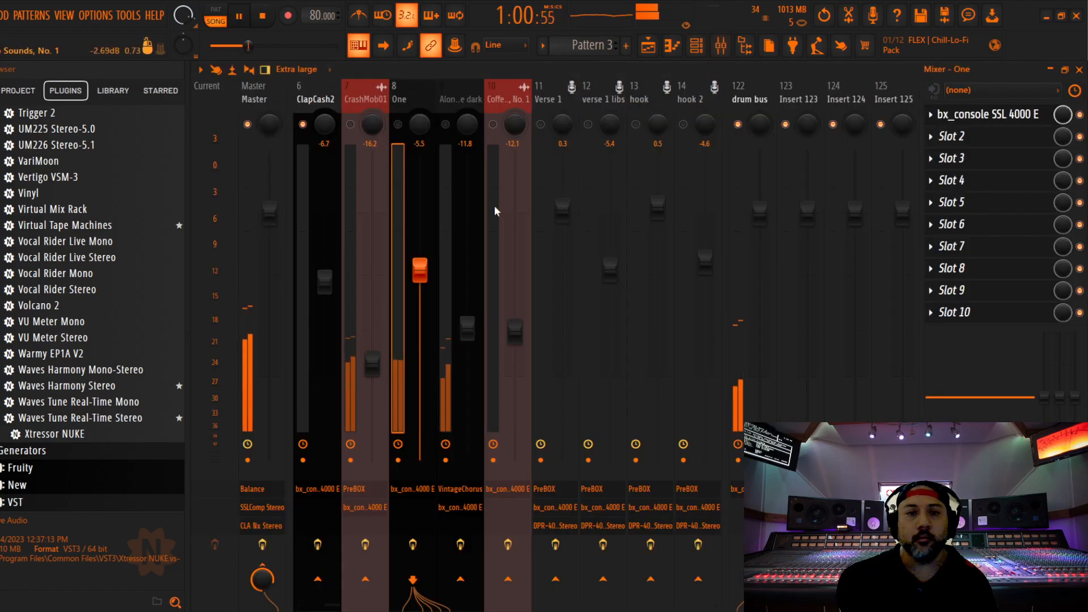
Unmute the One track and lower its mixer volume to -8.9 dB.
click(397, 125)
drag(420, 270, 419, 303)
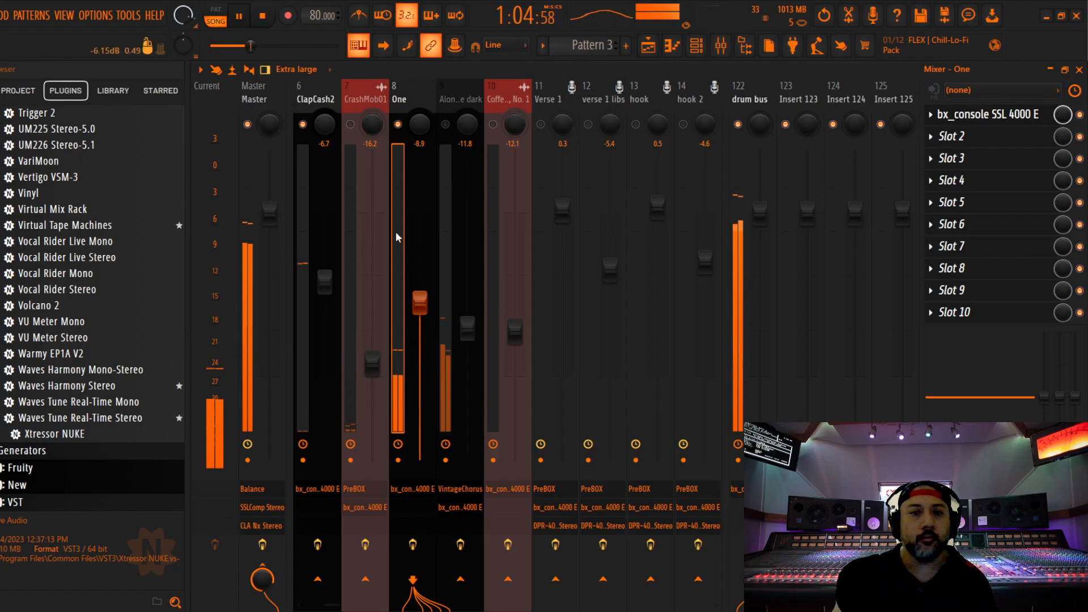
In the One track's bx_console SSL 4000 E, set the compressor threshold to -16.0 dB, shorten the release and set HF gain to -4.0 dB.
click(990, 115)
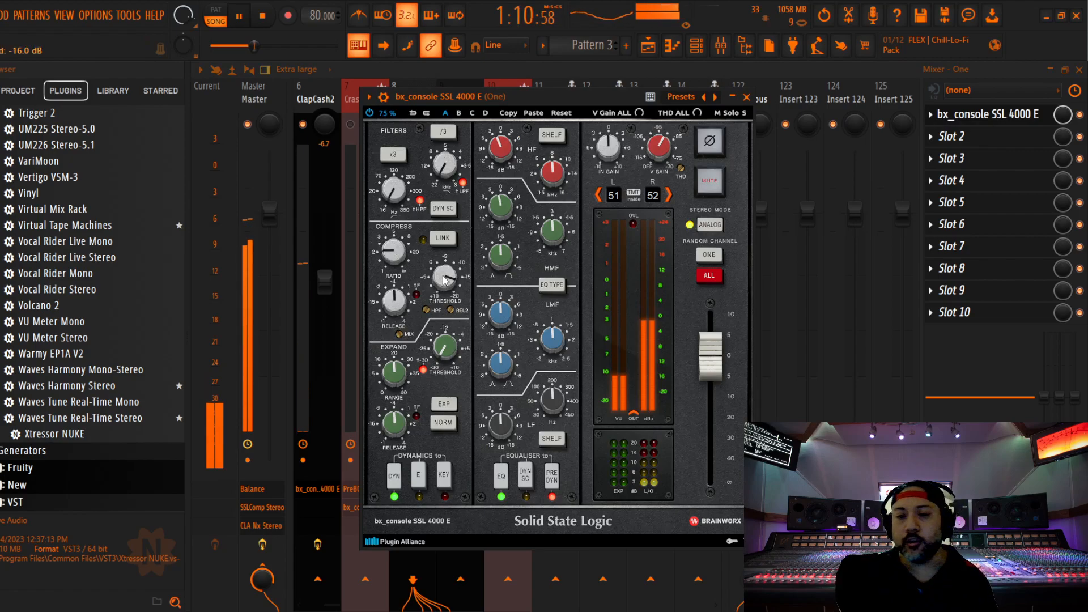
scroll(445, 278, down, 1)
scroll(396, 307, down, 2)
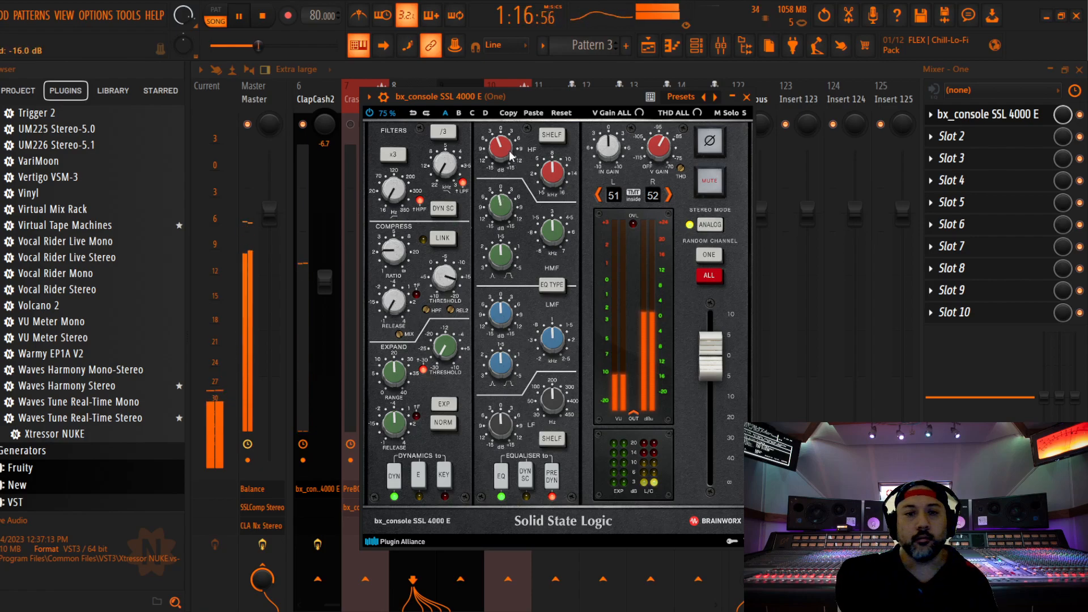
scroll(508, 155, down, 2)
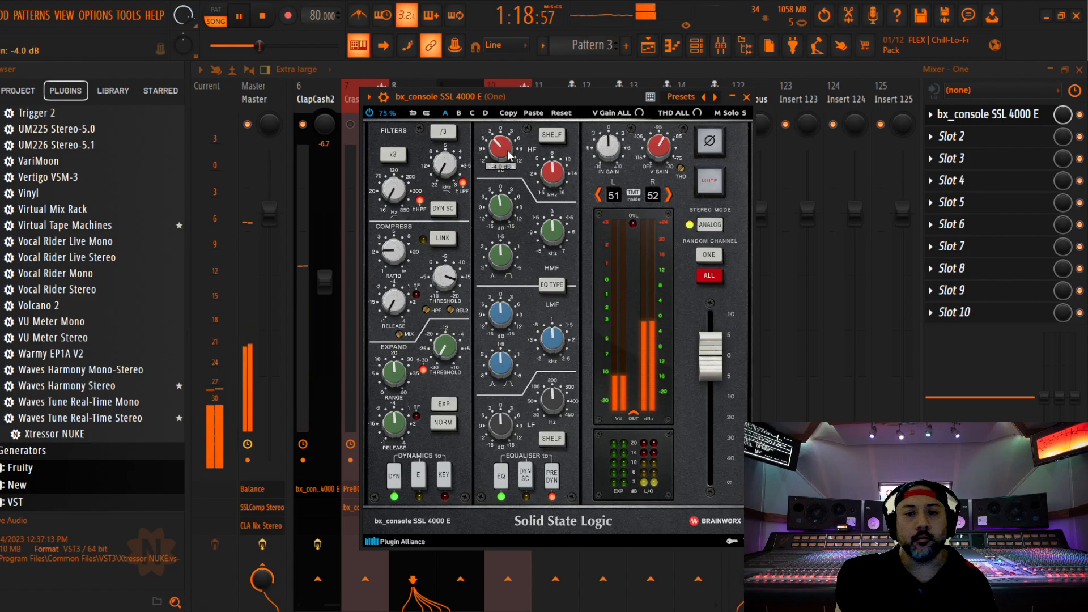
click(746, 98)
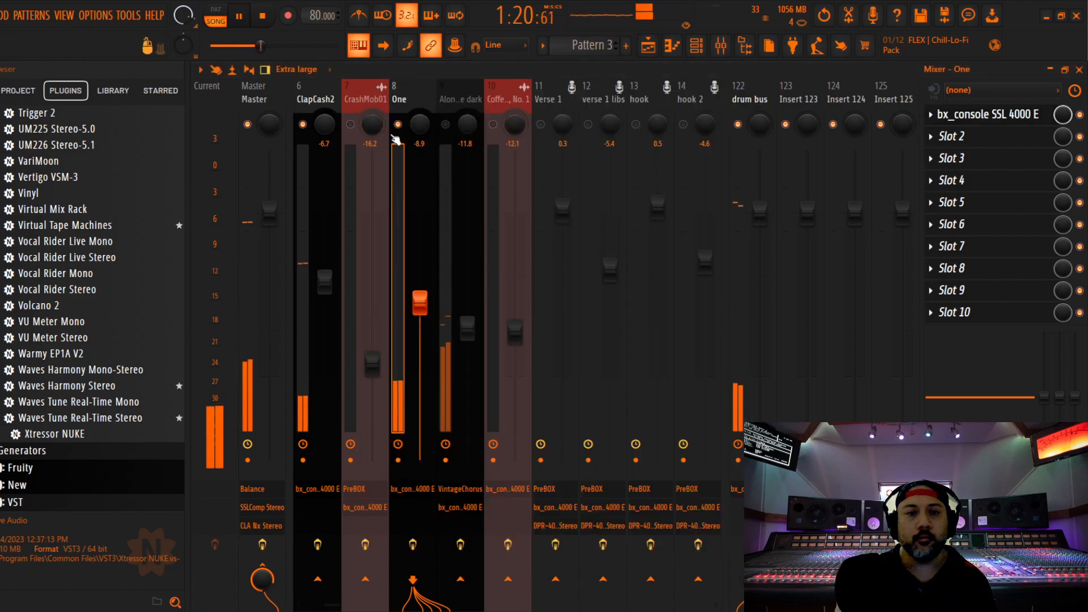
Lower the One track's volume to -9.7 dB, and unmute the Alone in the dark track with its volume at -15.1 dB.
mouse_move(419, 307)
mouse_down()
mouse_move(419, 391)
mouse_move(420, 312)
mouse_up()
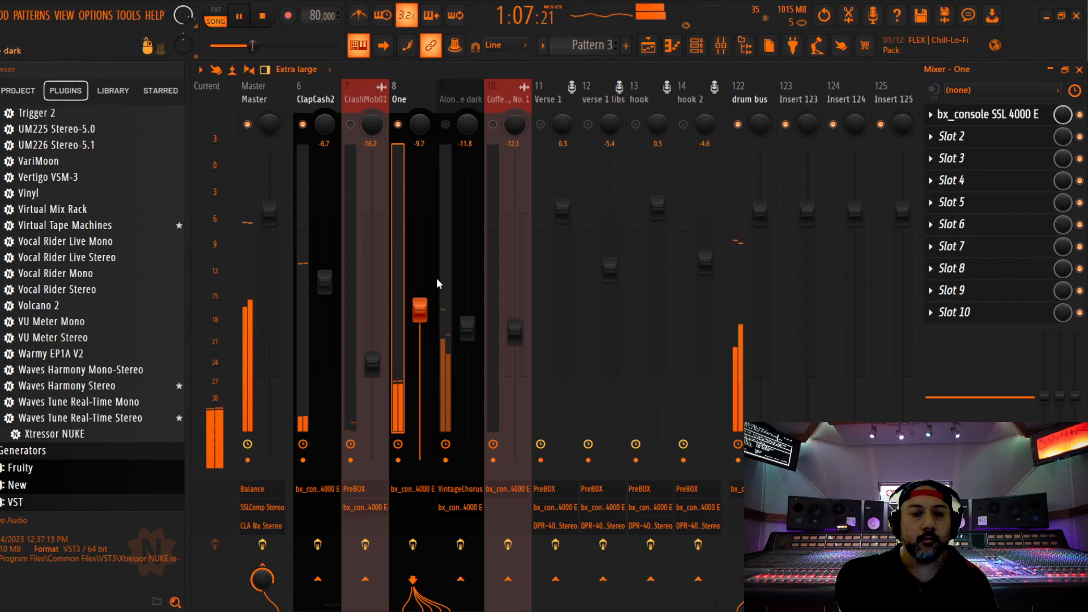
click(446, 96)
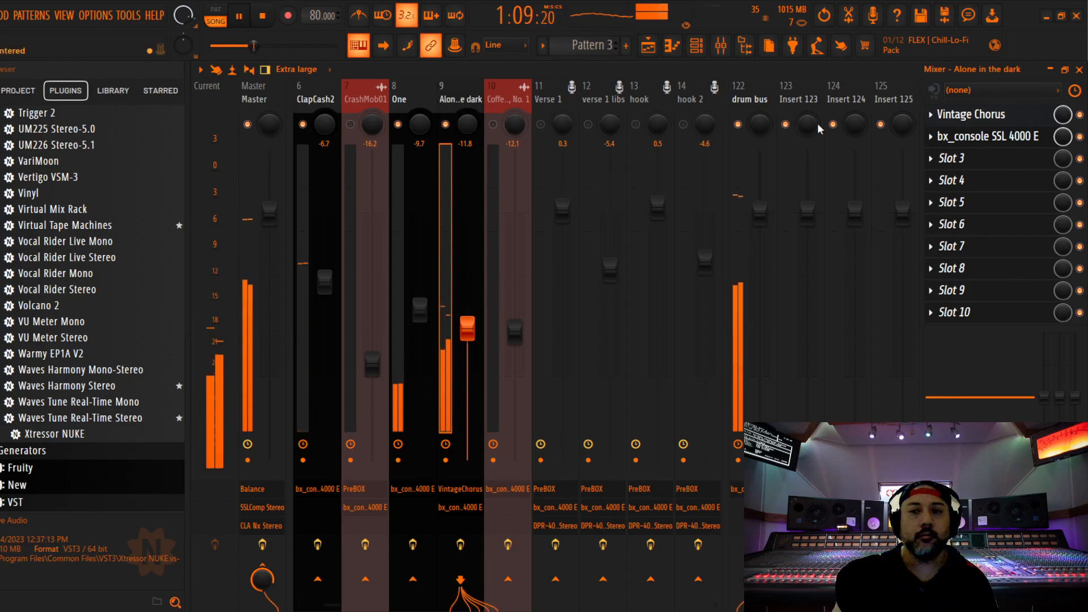
drag(467, 328, 468, 356)
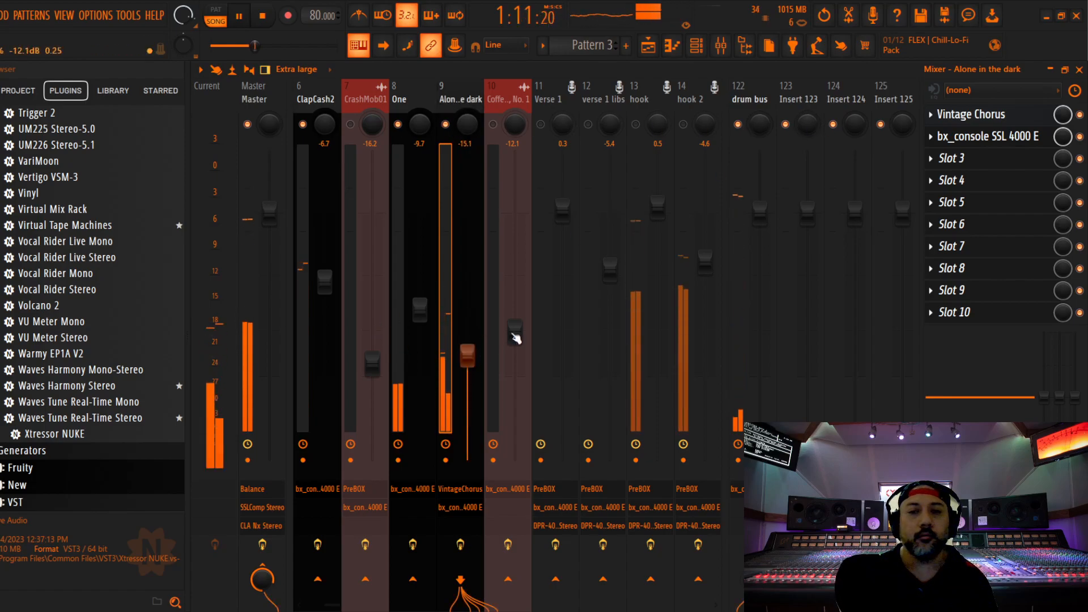
In the Alone in the dark track's bx_console SSL 4000 E, set the compressor release to 0.10 s and adjust the compressor threshold.
click(980, 138)
drag(377, 258, 371, 310)
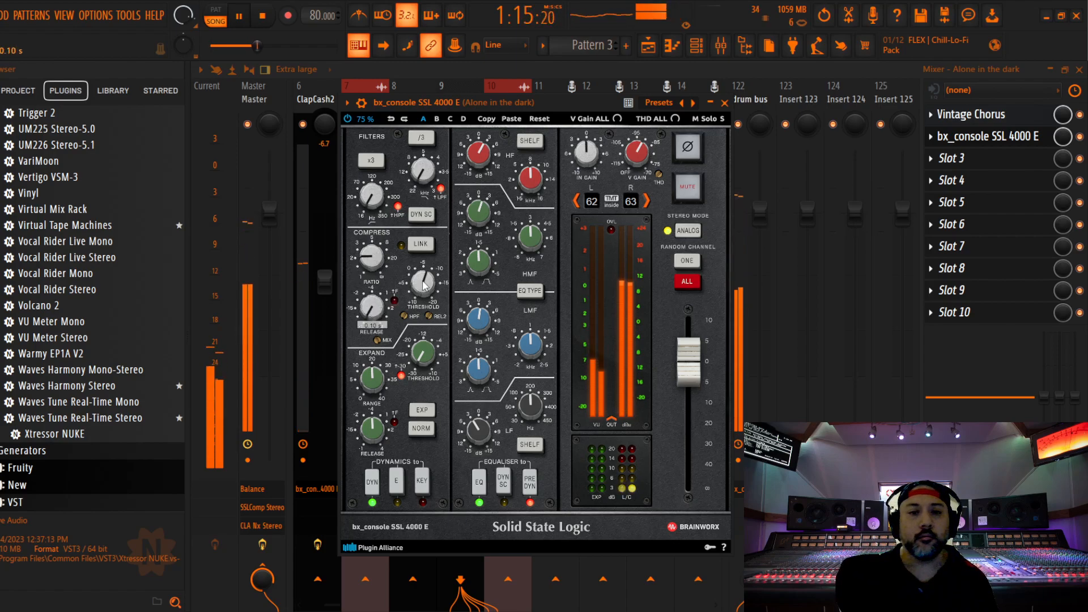
drag(425, 286, 425, 284)
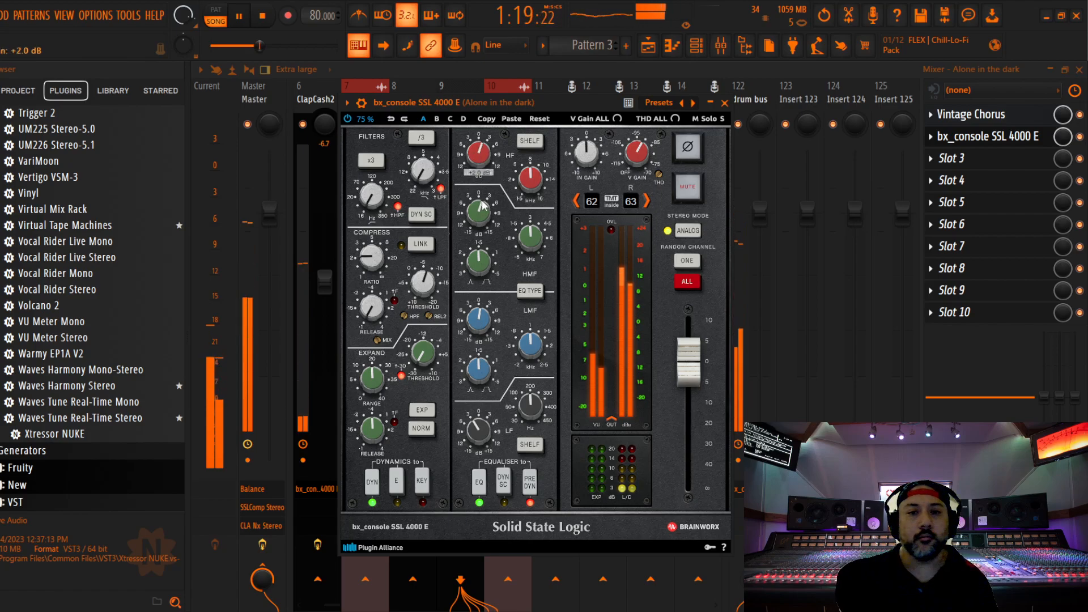
Set the Alone in the dark track's HF gain to +2.0 dB and its HMF and LMF gains to +1.0 dB, then close the plugin.
drag(482, 216, 485, 232)
scroll(479, 221, up, 1)
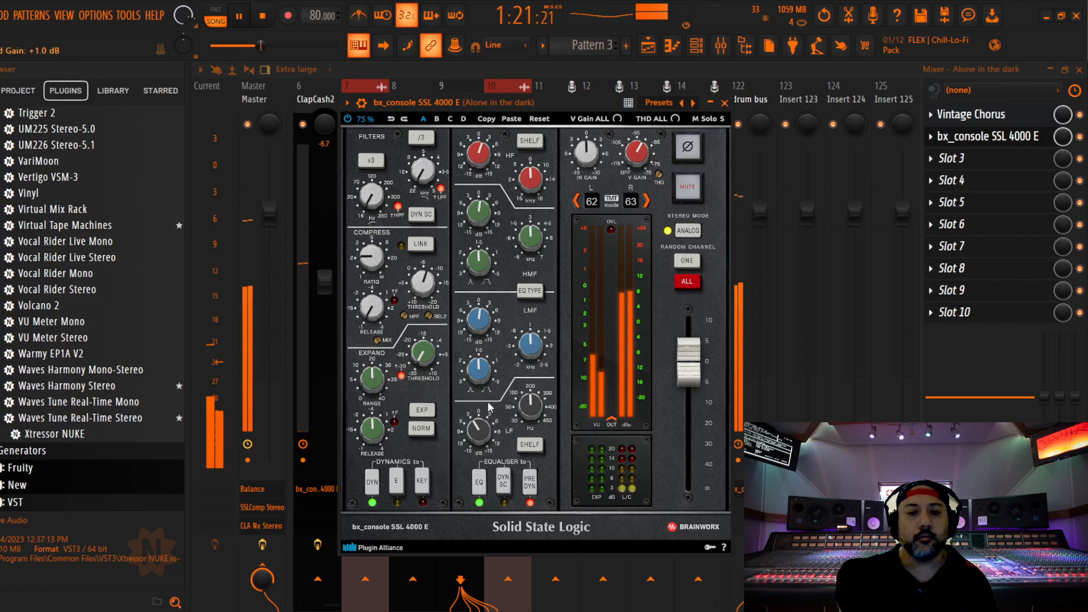
scroll(480, 330, down, 1)
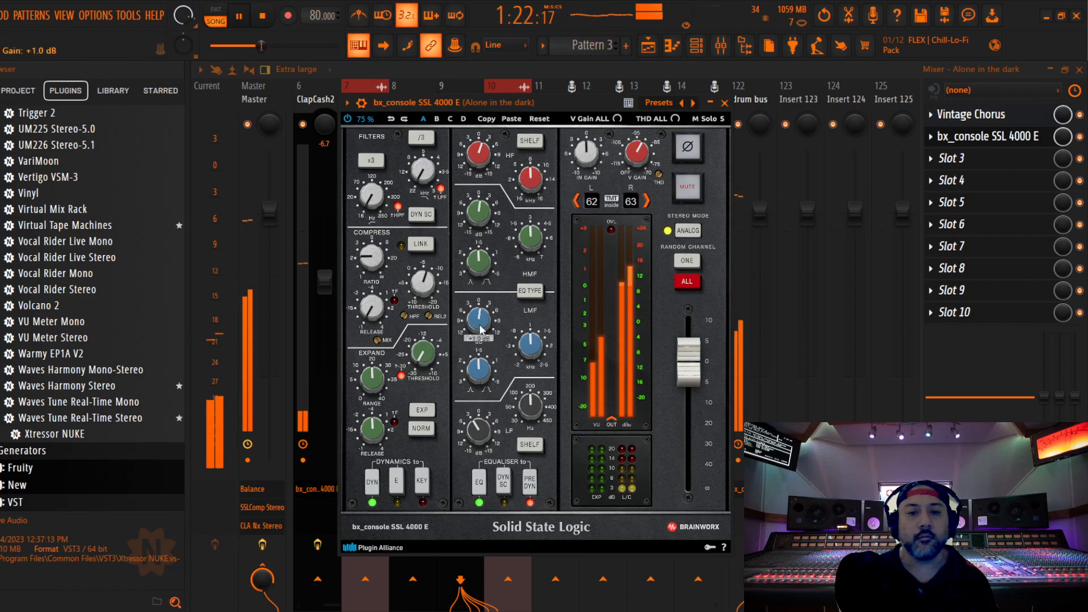
click(725, 103)
Lower the Alone in the dark track's volume to -18.2 dB during playback and save the project.
key(space)
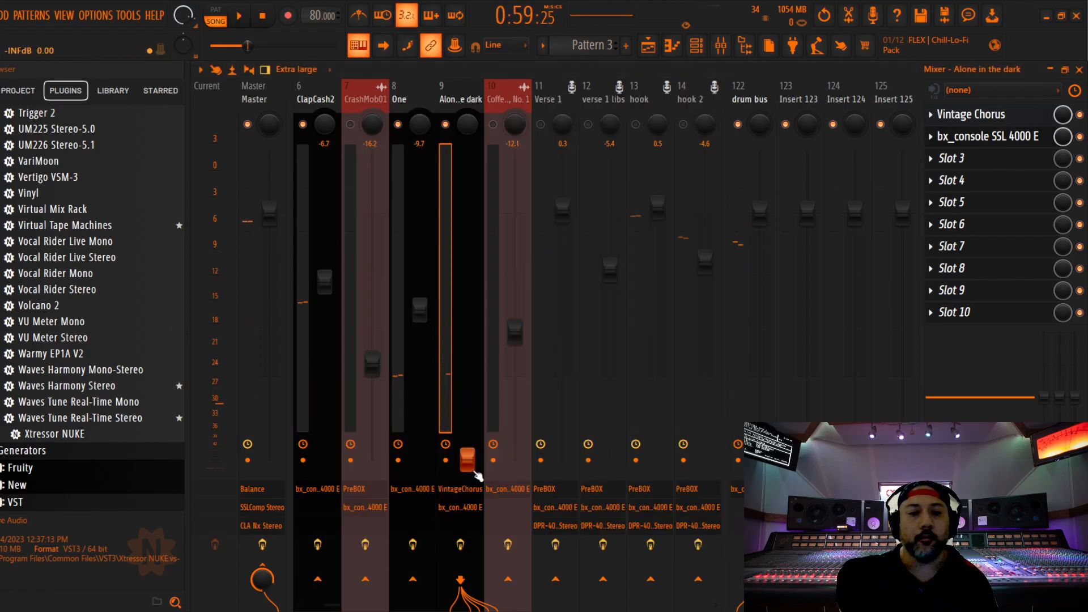
key(space)
drag(475, 471, 467, 389)
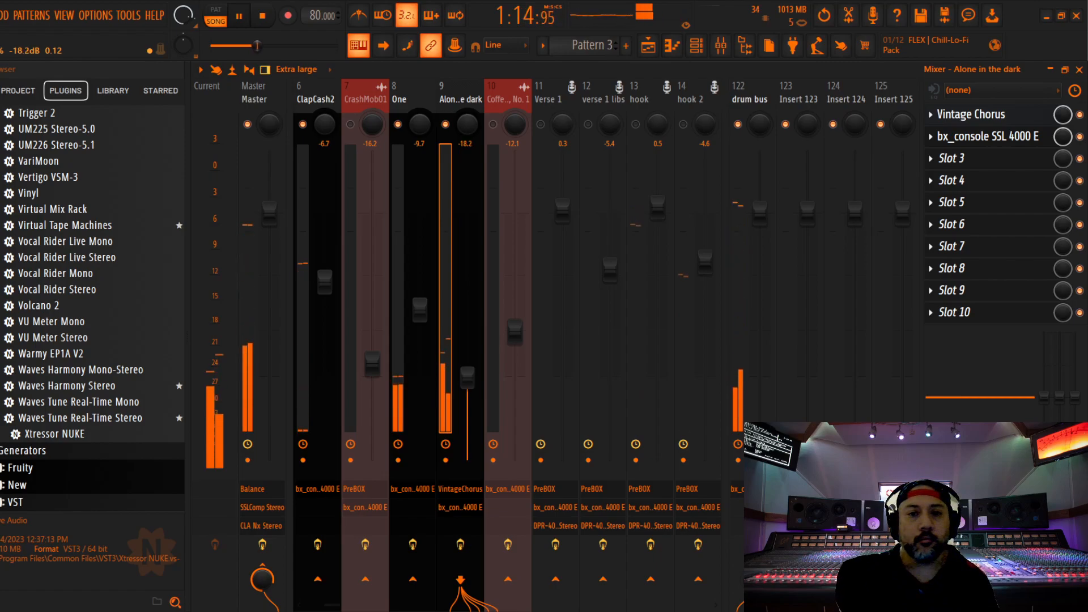
drag(447, 89, 600, 107)
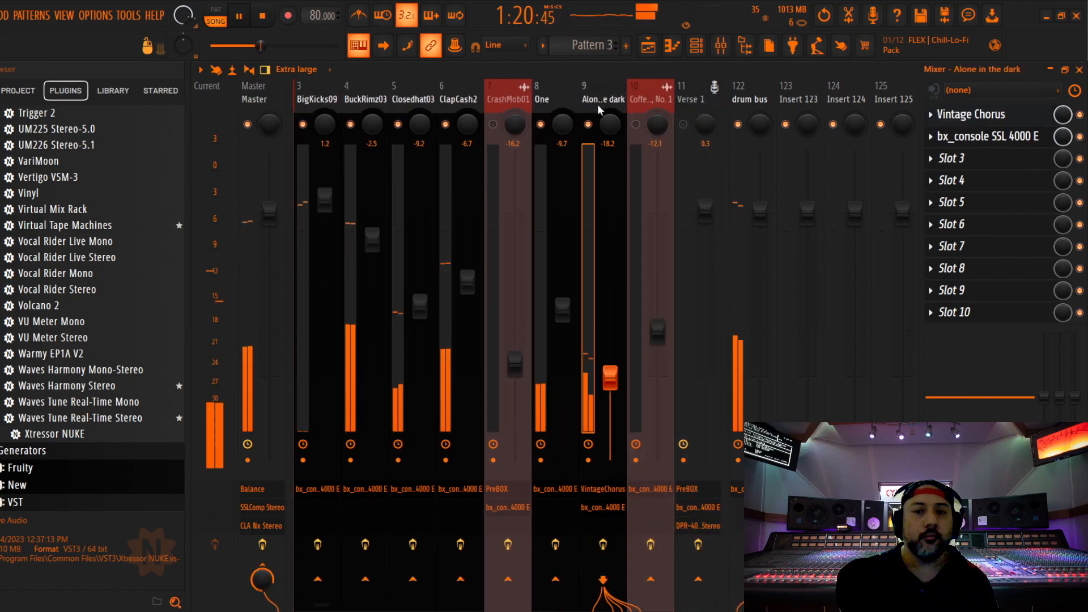
click(609, 383)
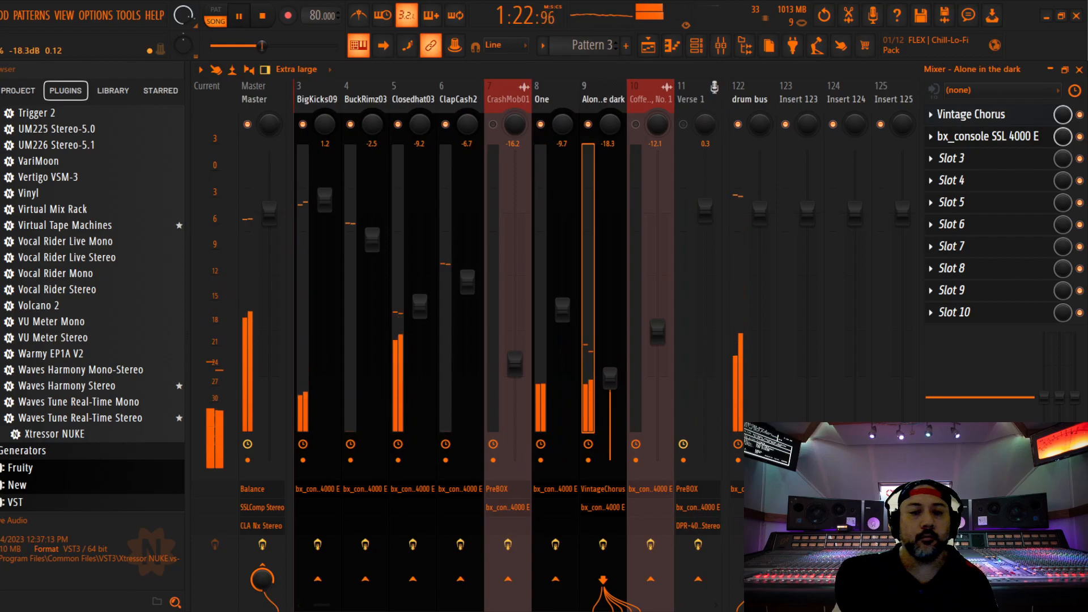
key(ctrl+s)
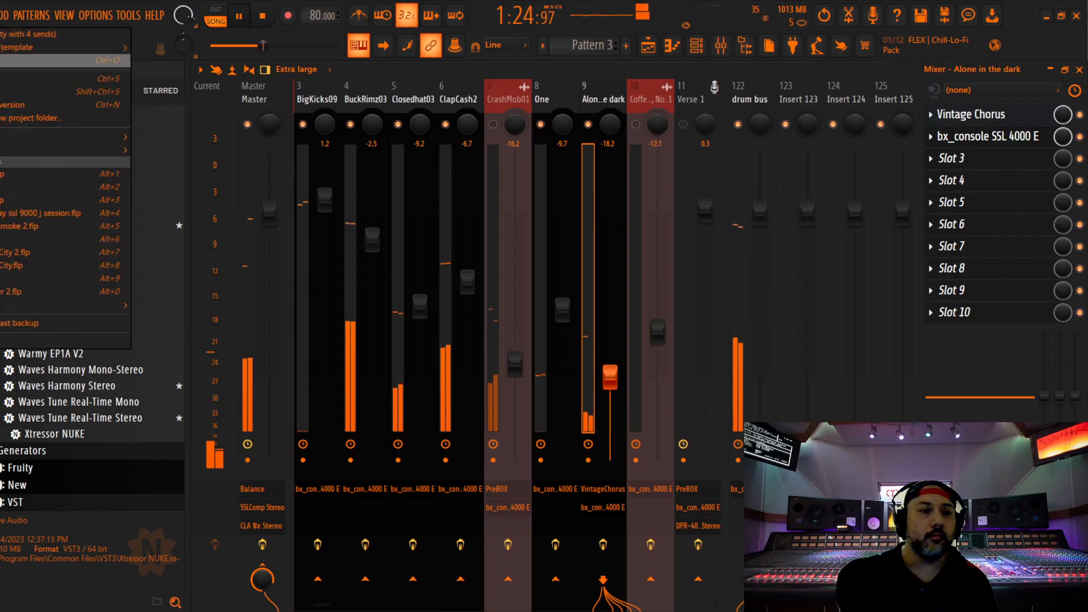
click(763, 210)
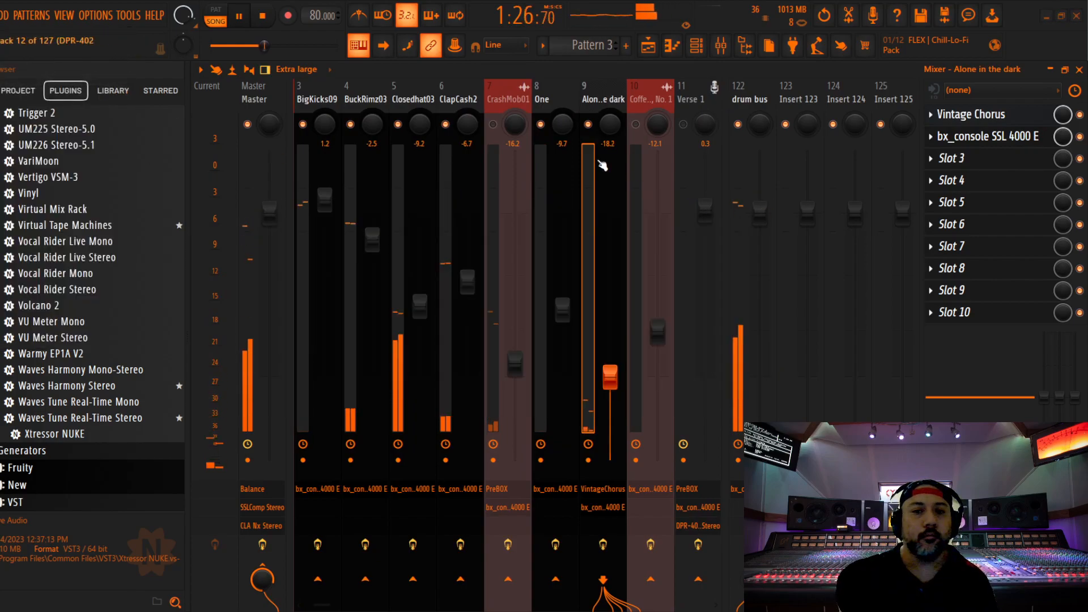
Unmute the CrashMob01 track, remove PreBOX from its effect chain and move bx_console SSL 4000 E up to the first slot.
click(501, 97)
key(space)
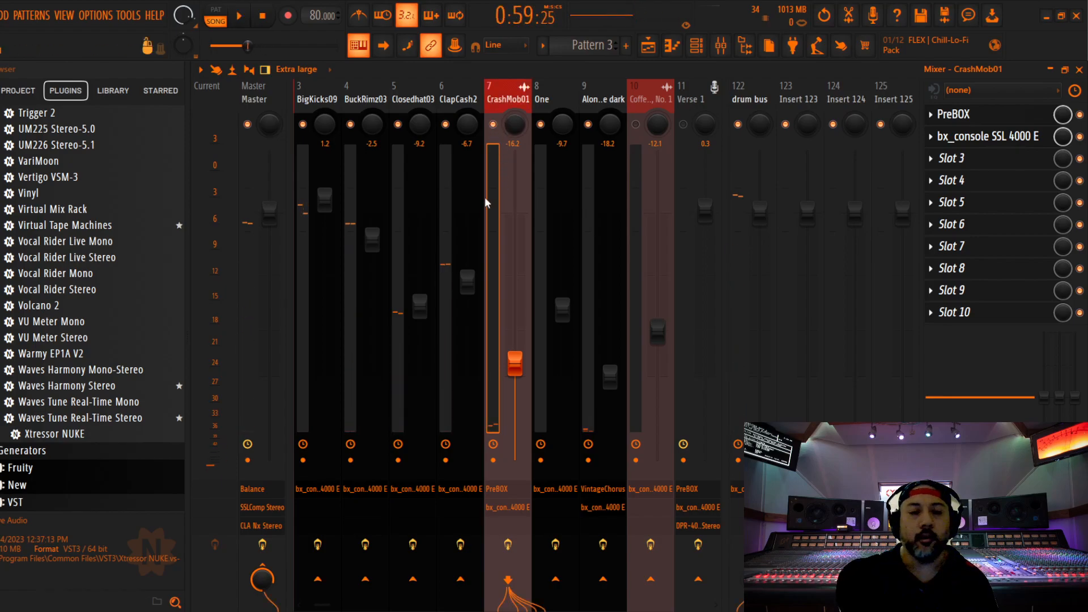
click(957, 115)
click(955, 115)
click(931, 115)
click(945, 145)
click(565, 360)
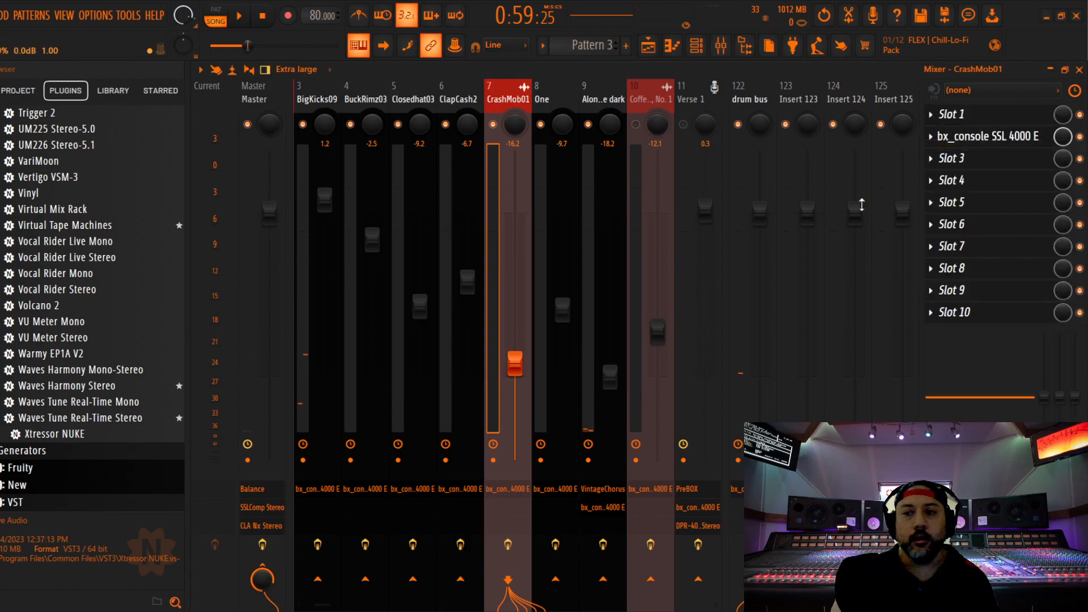
scroll(977, 119, down, 1)
click(976, 118)
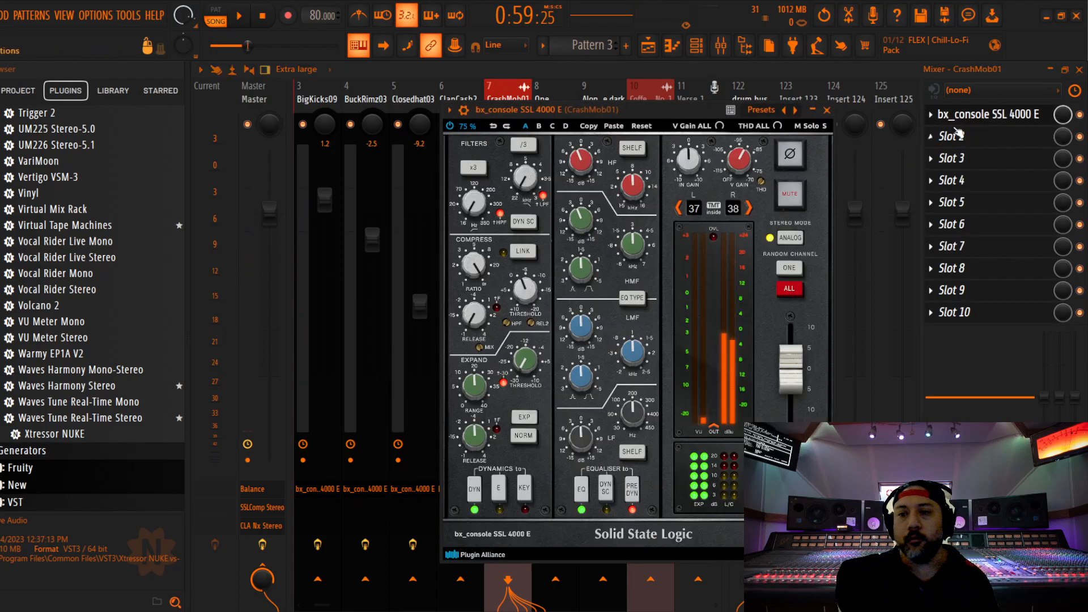
click(826, 110)
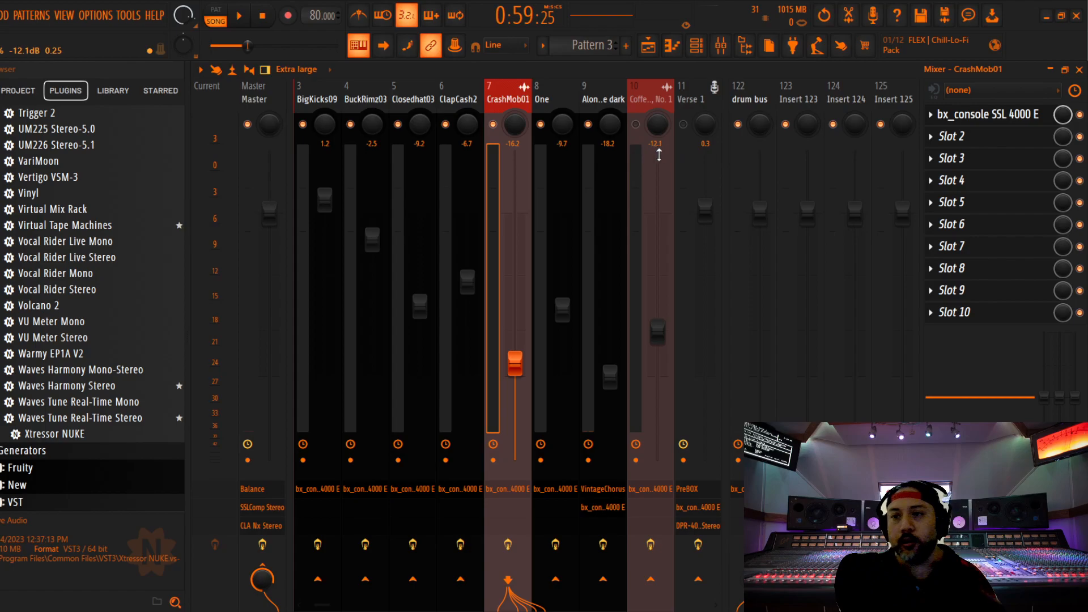
In the CrashMob01 track's bx_console SSL 4000 E, lower the compressor ratio and set the threshold to -8.0 dB.
click(996, 115)
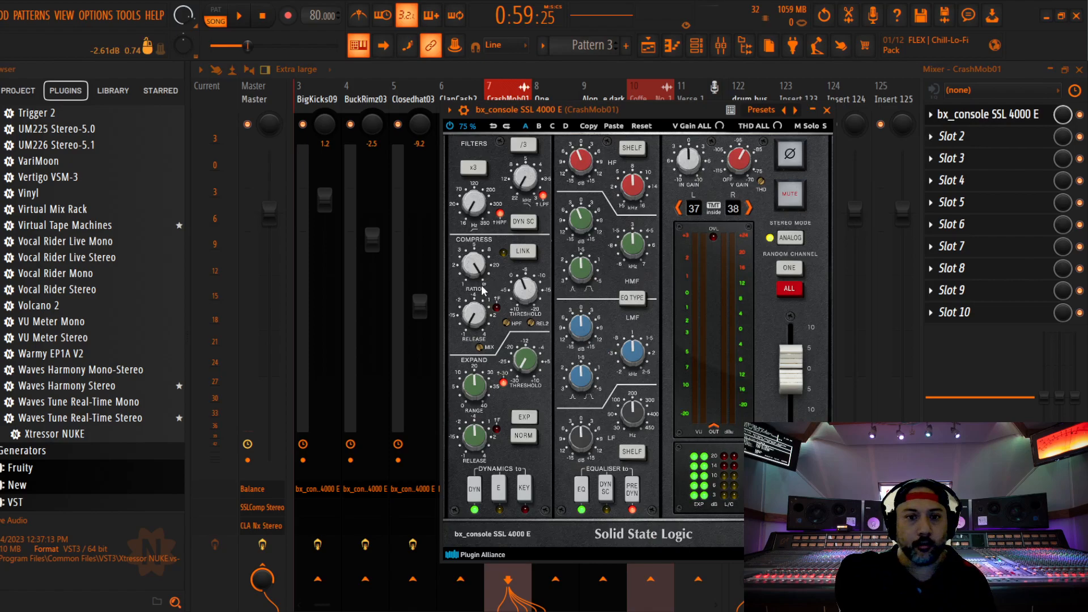
key(space)
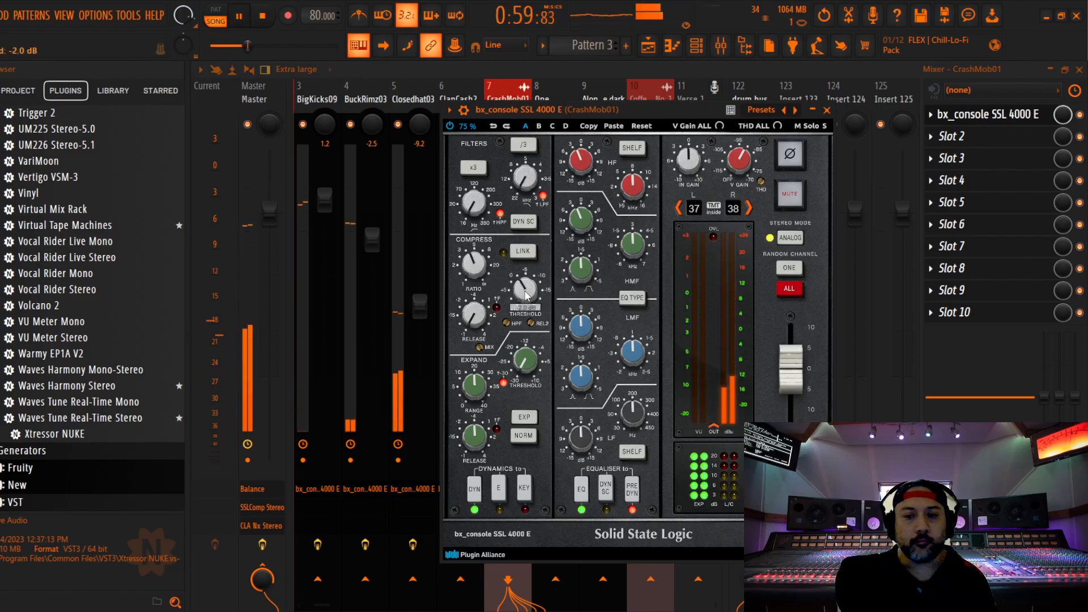
scroll(526, 294, down, 9)
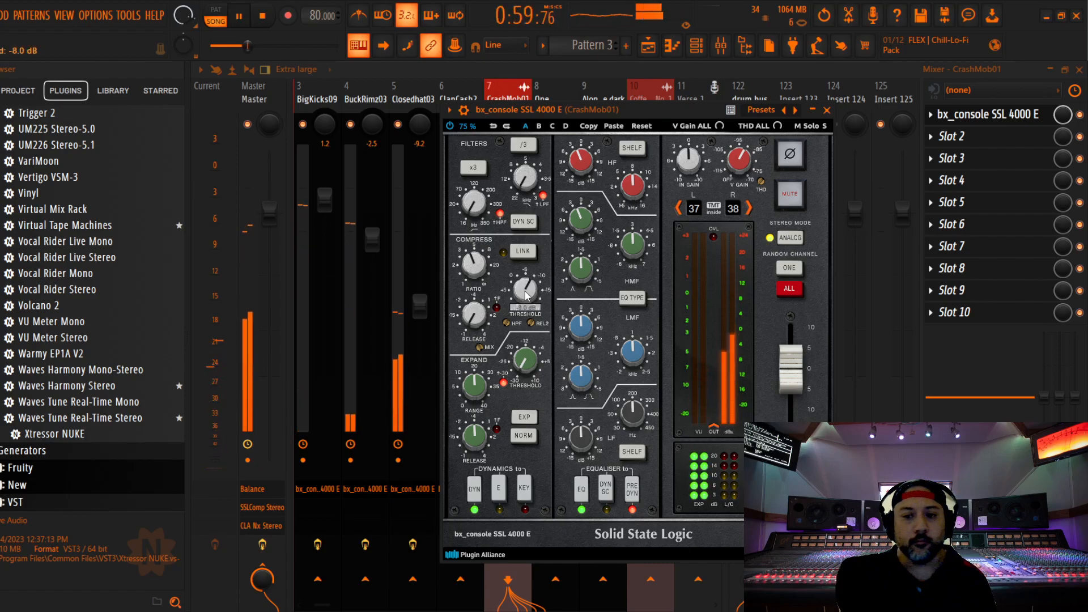
key(space)
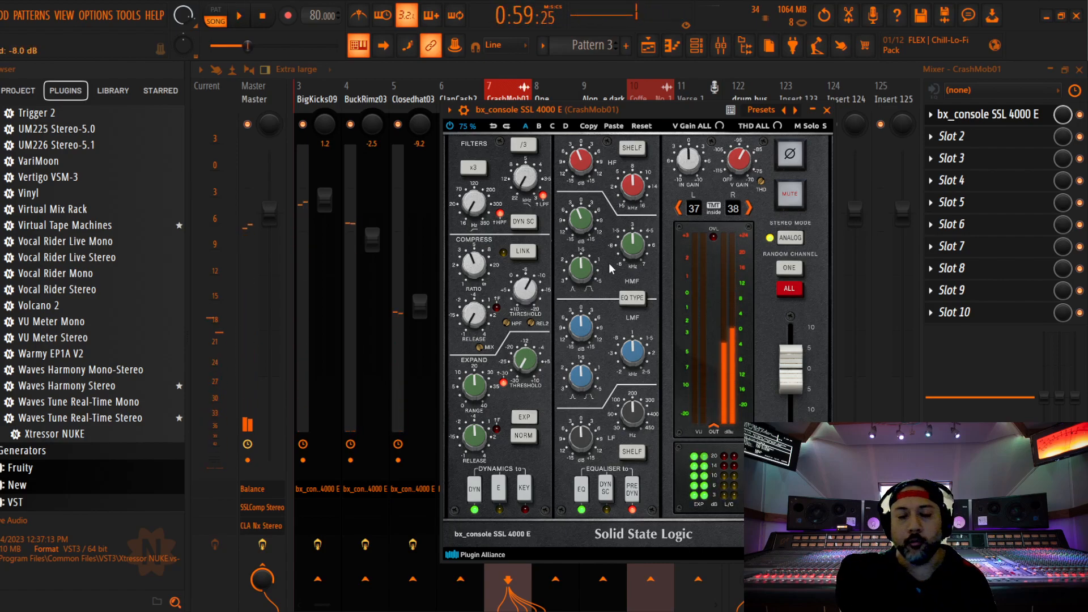
Set the CrashMob01 track's HF gain to -4.0 dB and a mid-band gain to -3.0 dB, then close the plugin.
key(space)
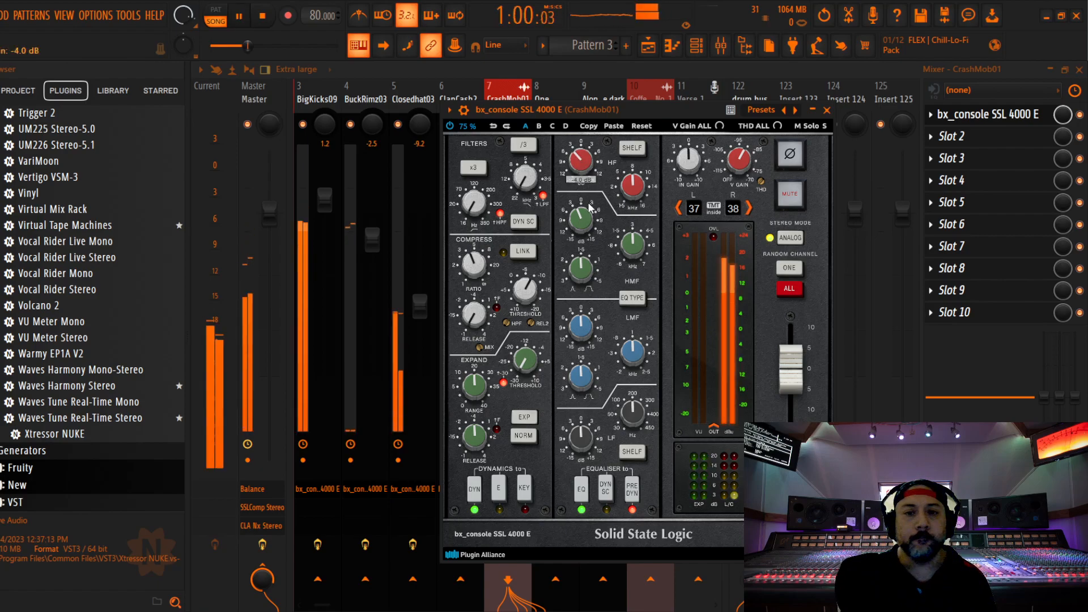
key(space)
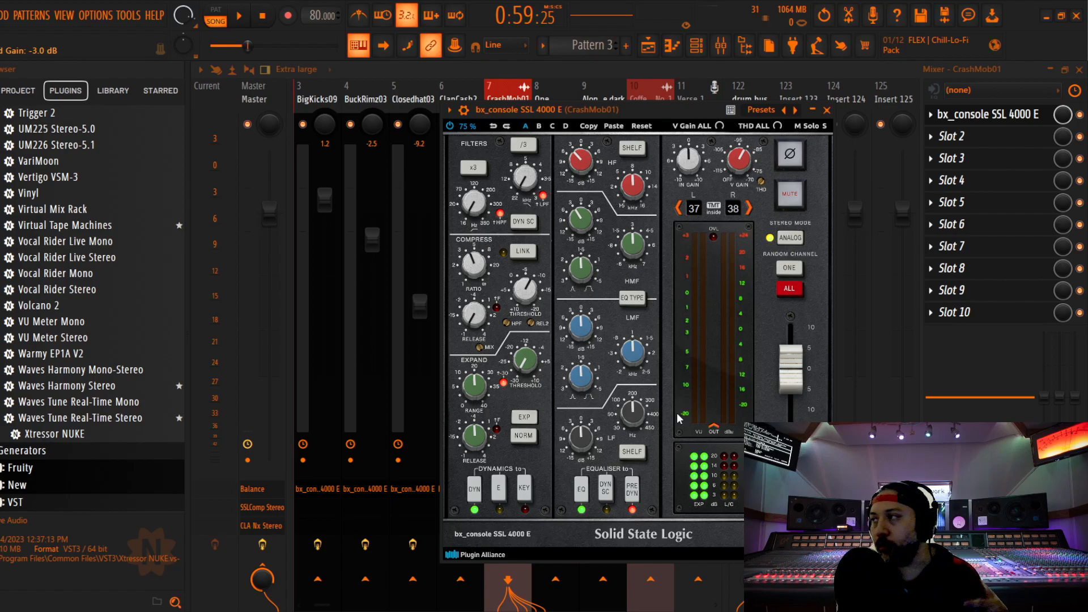
key(space)
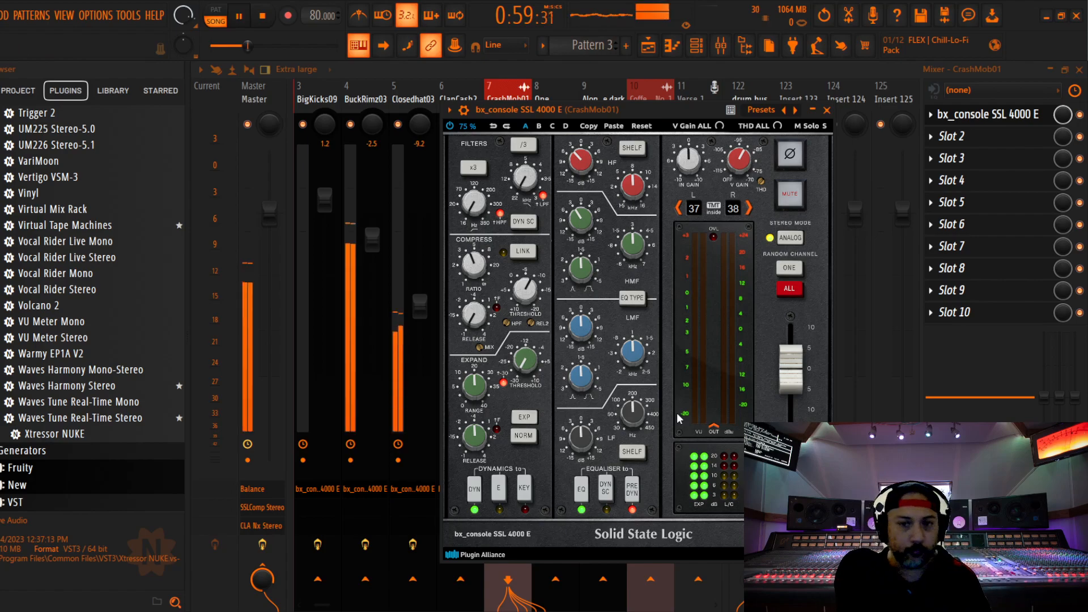
click(826, 111)
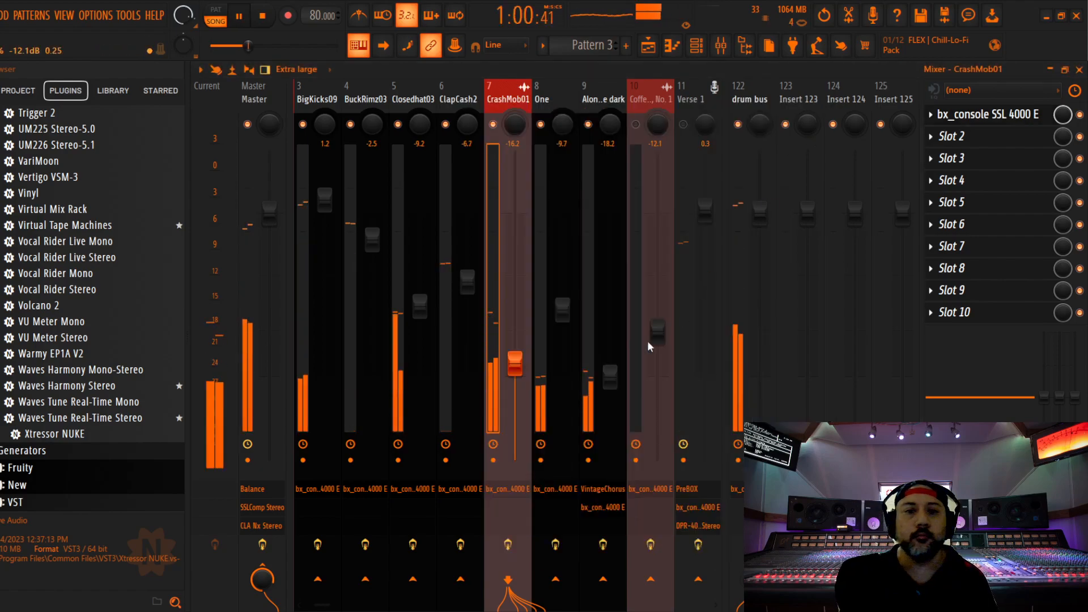
Lower the CrashMob01 track's volume to -17.8 dB while listening to the mix.
drag(515, 366, 516, 376)
key(space)
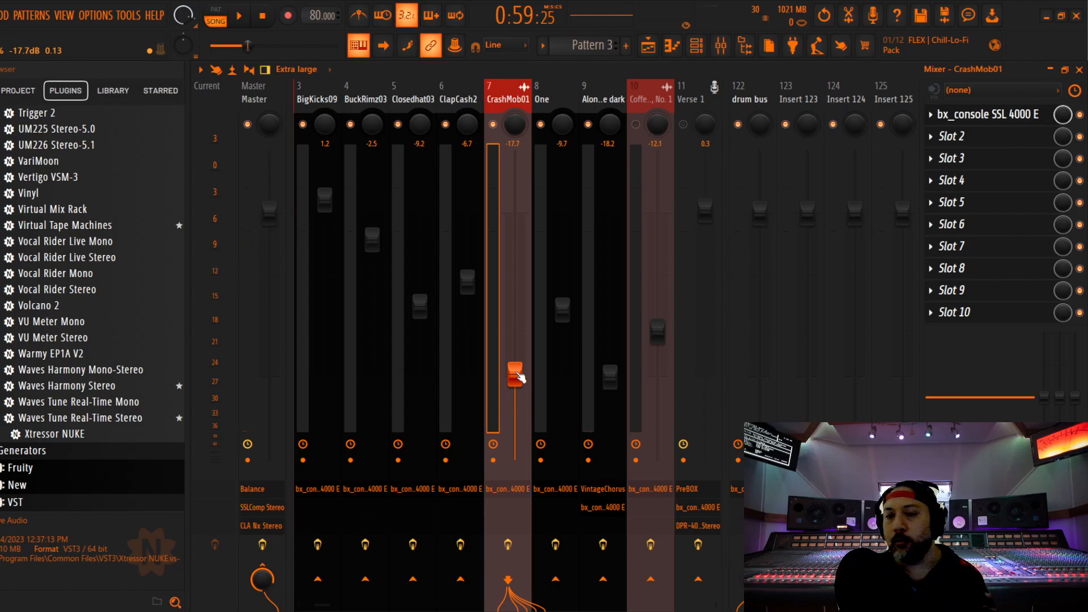
key(space)
drag(517, 376, 520, 375)
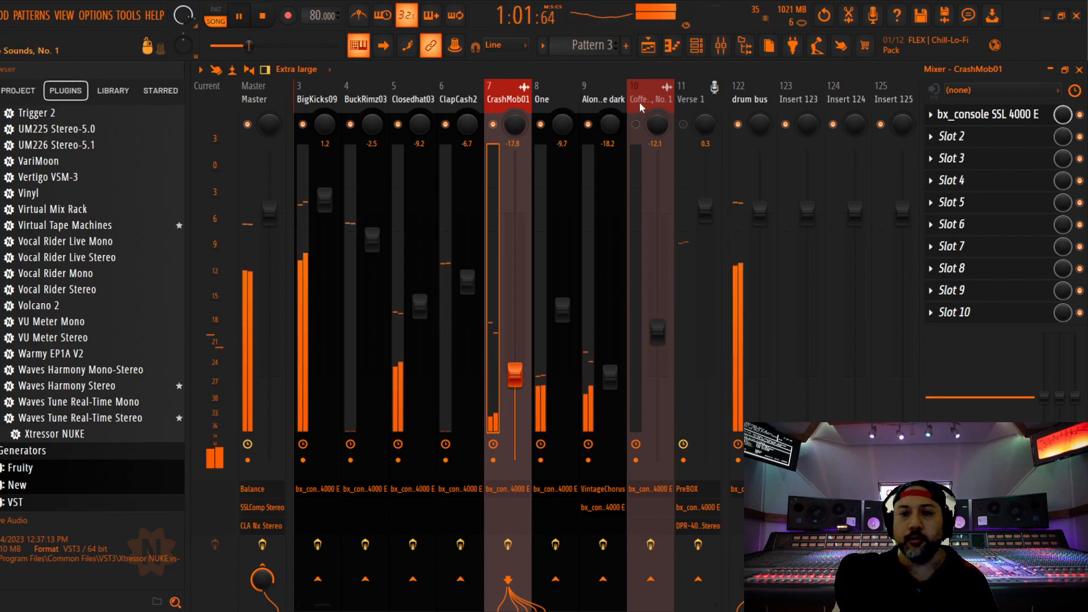
key(space)
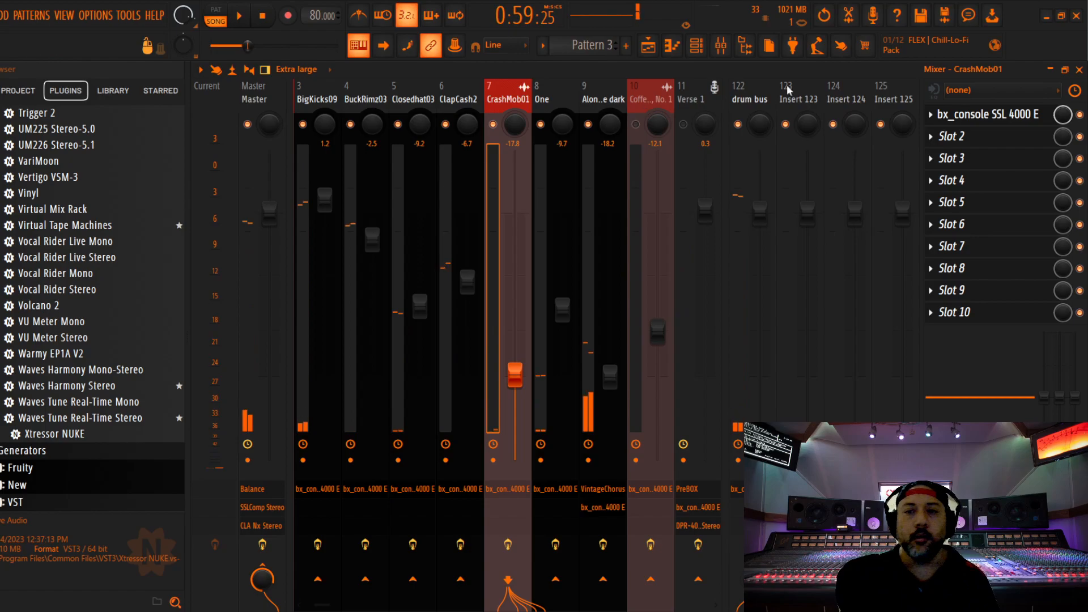
Save the project from the playlist and move the playback position to the start of the song.
click(1079, 70)
drag(617, 87, 396, 103)
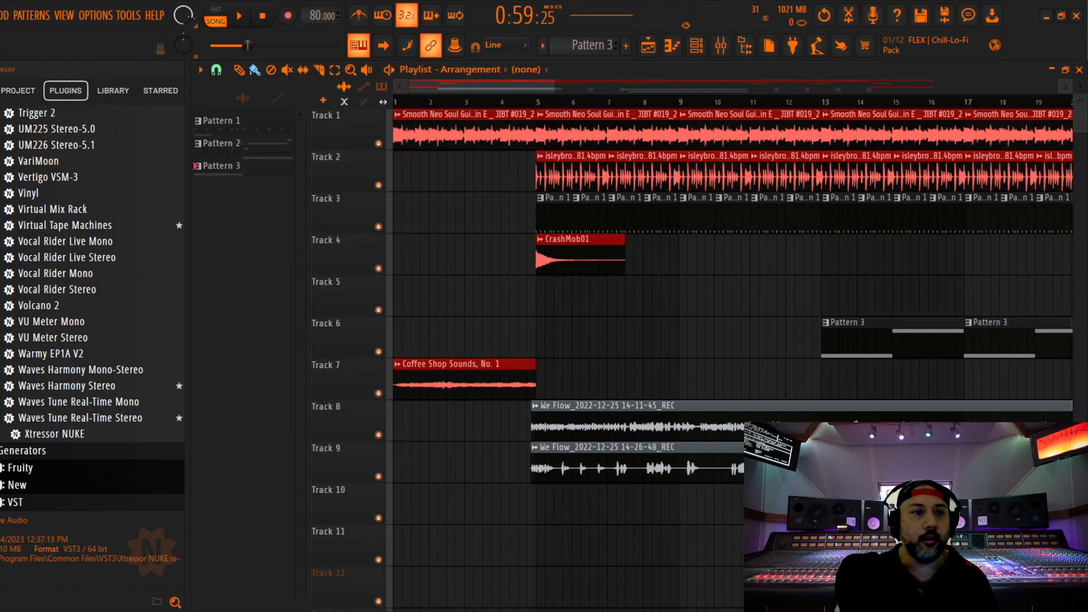
click(0, 16)
click(105, 83)
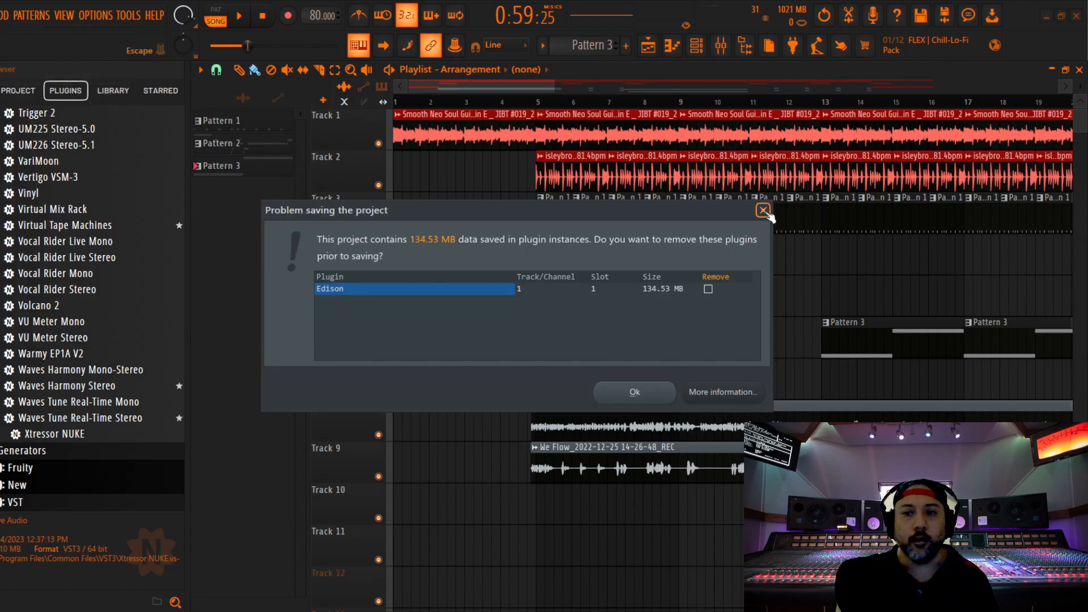
click(765, 211)
click(400, 105)
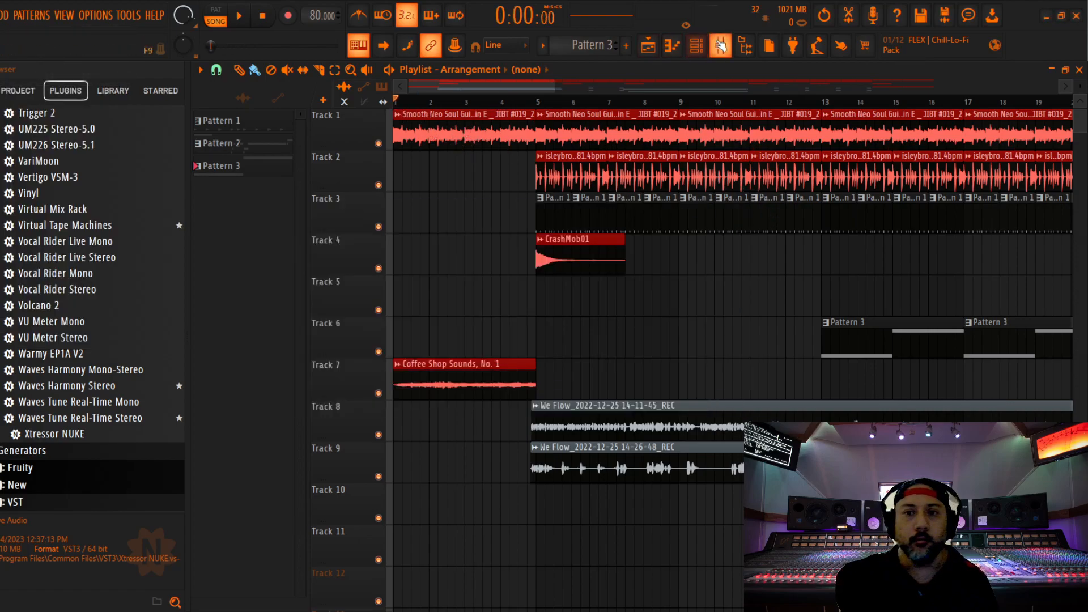
Return to the mixer, select the Coffee Shop Sounds, No. 1 track and save the project again.
click(721, 46)
click(646, 102)
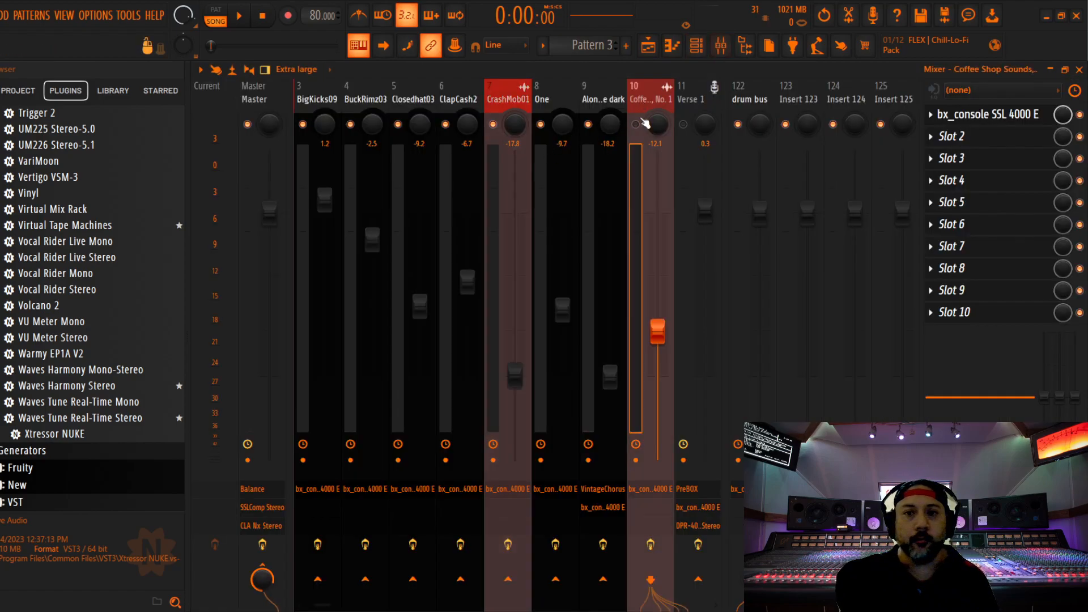
click(0, 15)
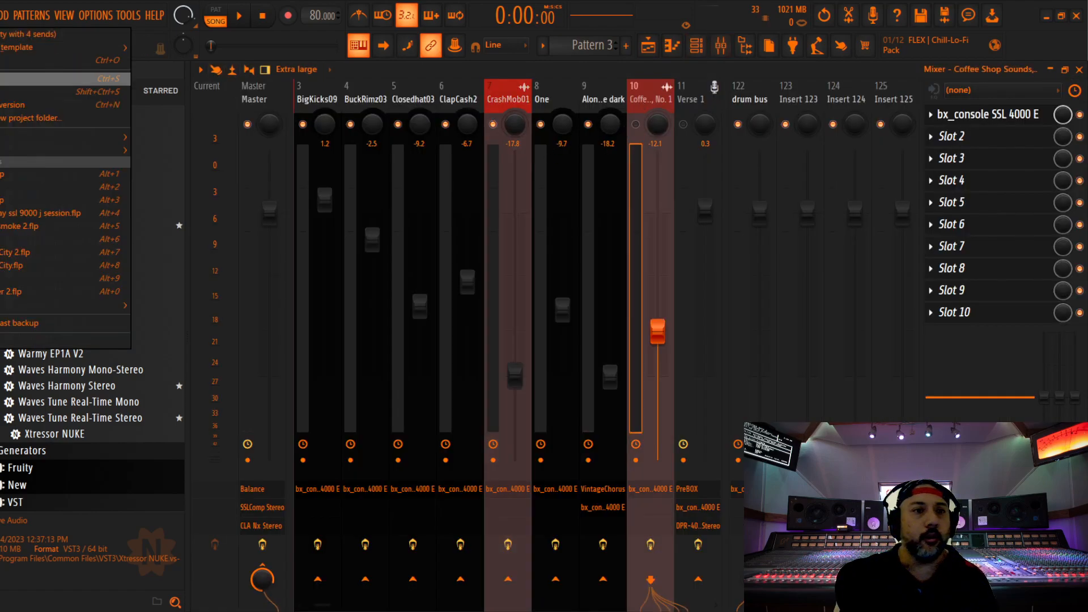
key(Return)
click(763, 211)
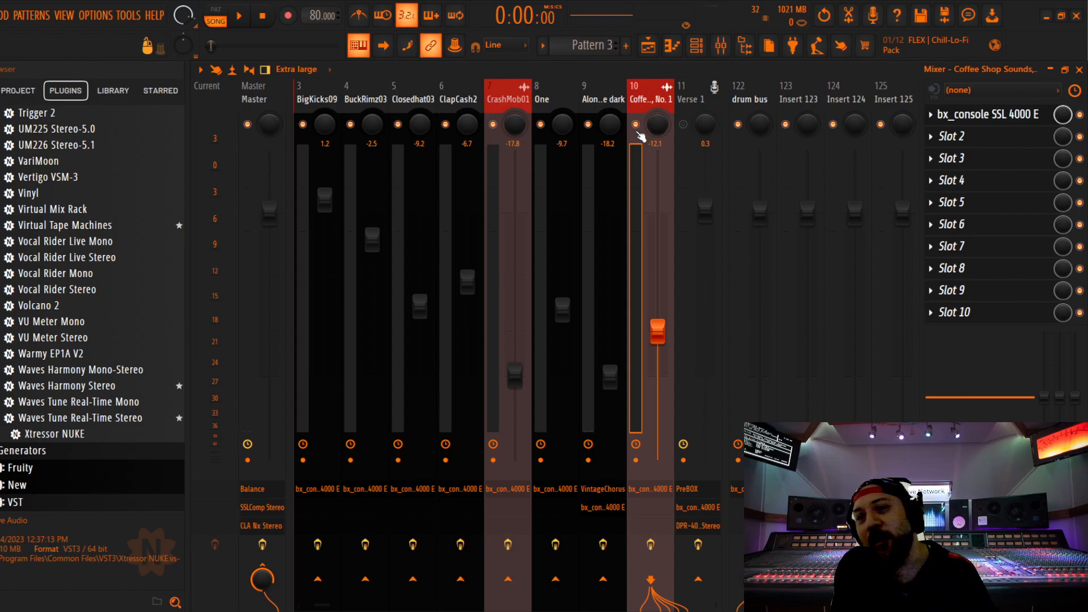
Unmute the Coffee Shop Sounds, No. 1 track and lower its volume to -14.9 dB during playback.
key(space)
drag(659, 330, 659, 388)
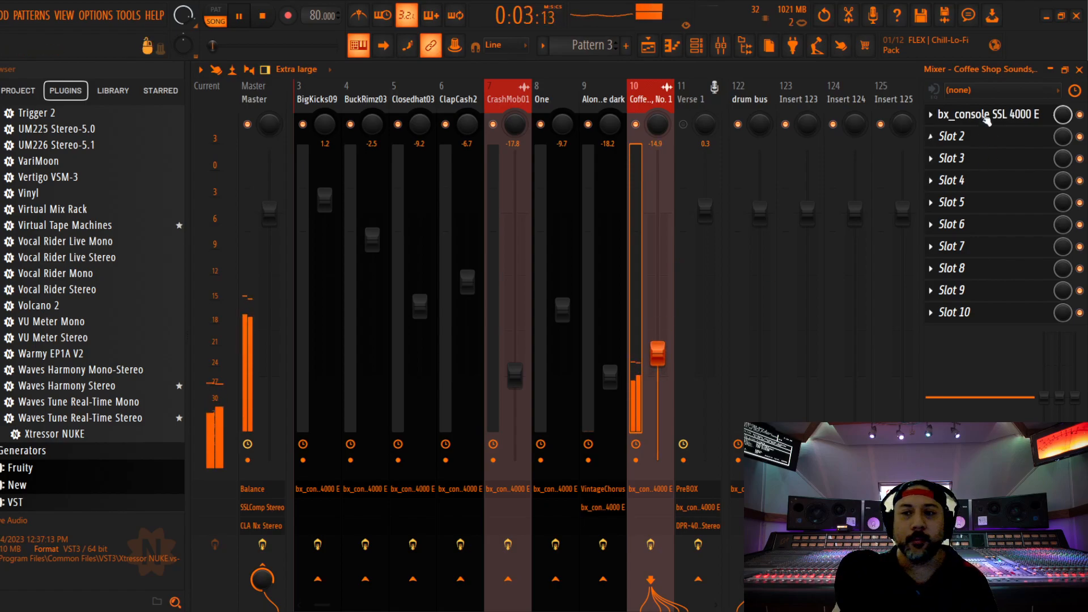
In the Coffee Shop Sounds track's bx_console SSL 4000 E, set the compressor threshold to -17.0 dB, raise HF gain and set HMF gain to +2.0 dB.
click(987, 114)
mouse_move(444, 260)
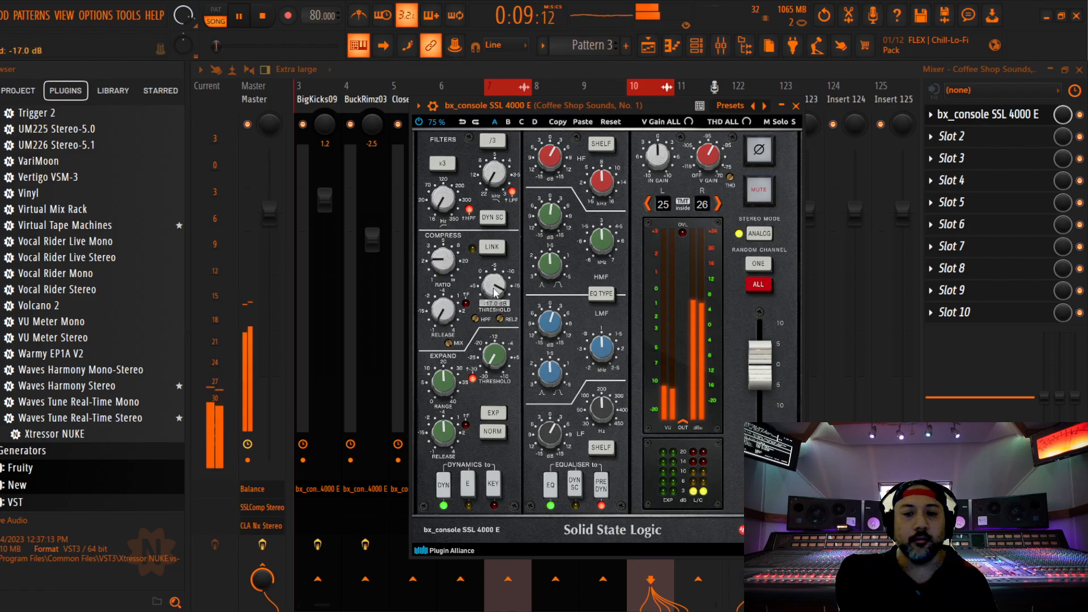
mouse_move(555, 197)
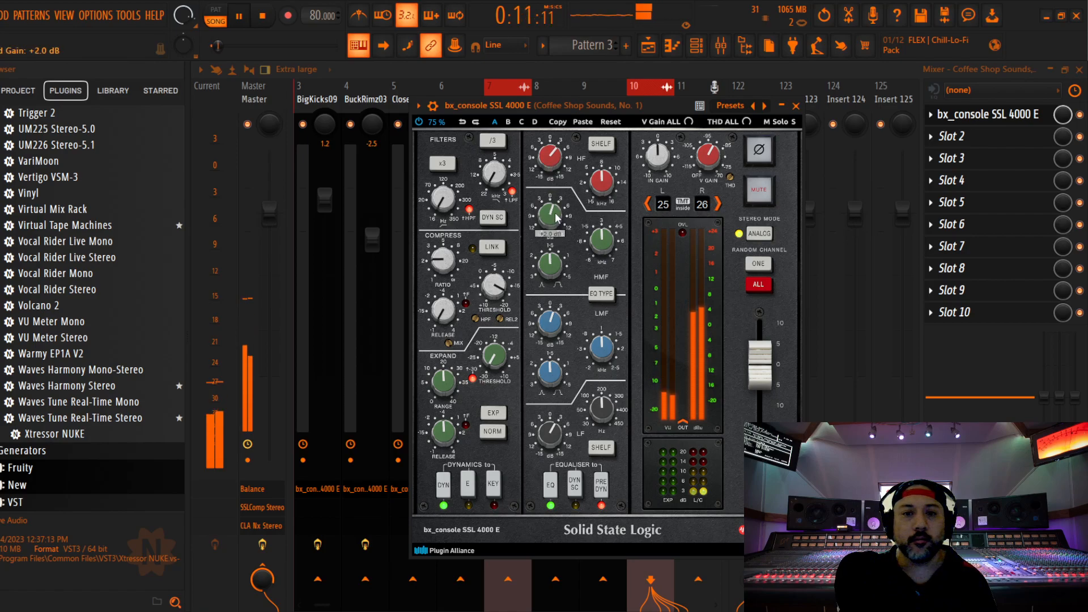
key(space)
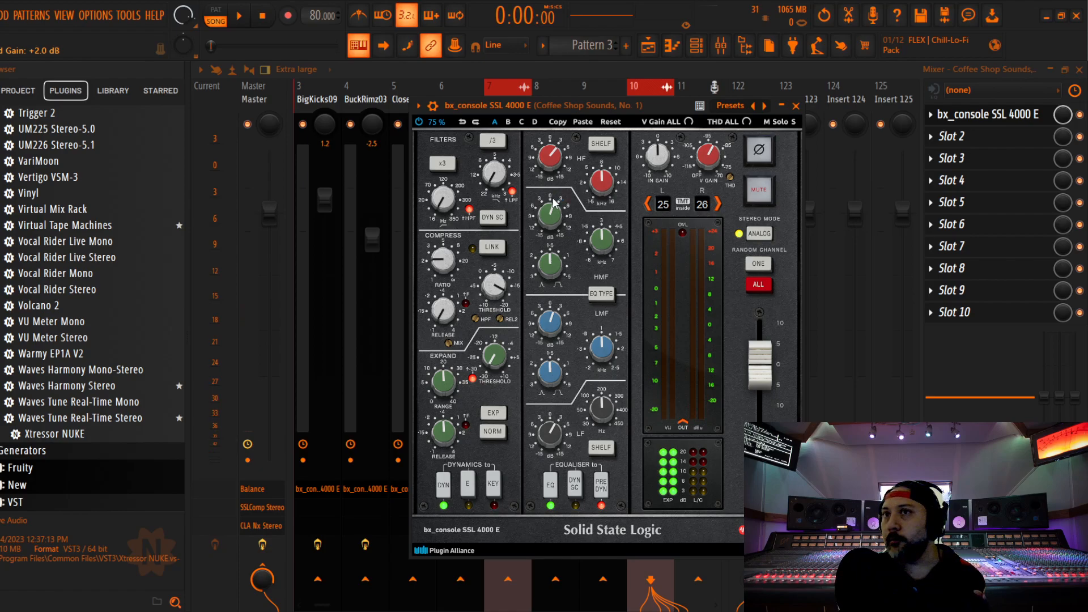
Raise the HF gain slightly in the Coffee Shop Sounds track's bx_console SSL 4000 E during playback.
key(space)
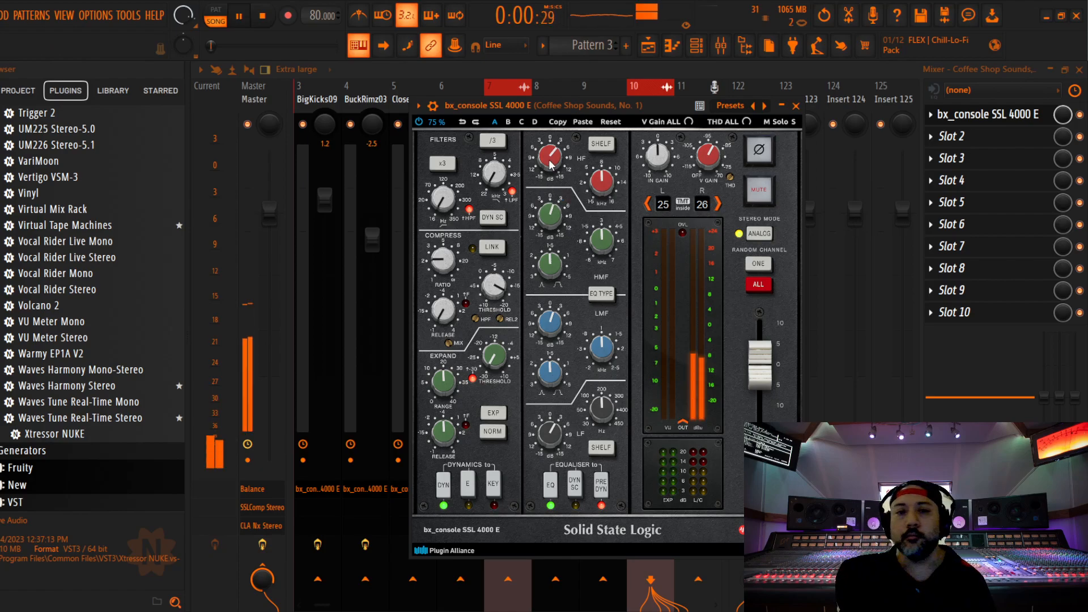
mouse_move(551, 165)
scroll(551, 165, up, 1)
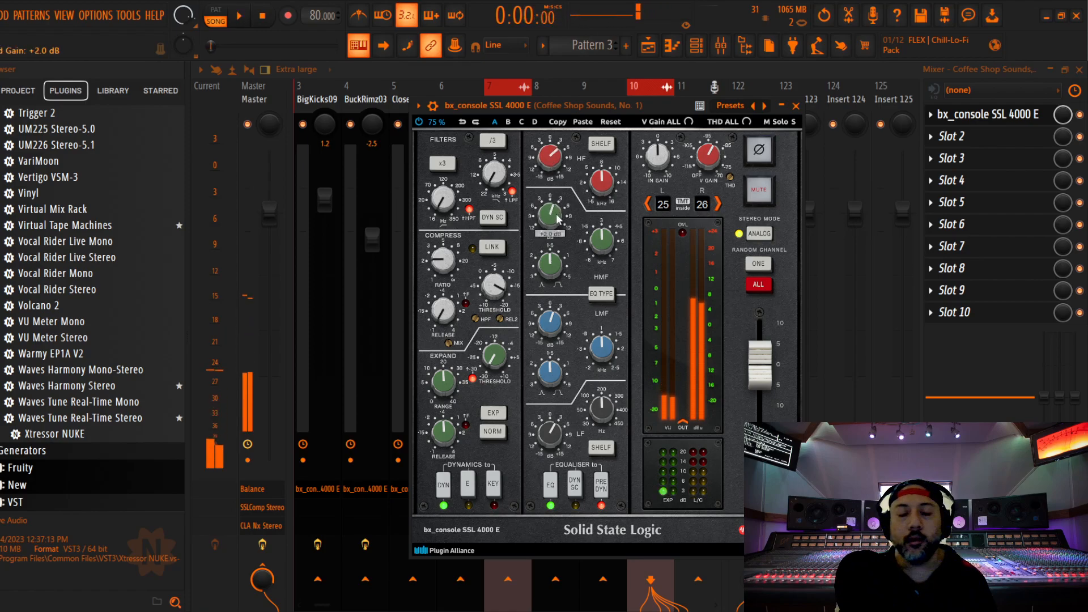
key(space)
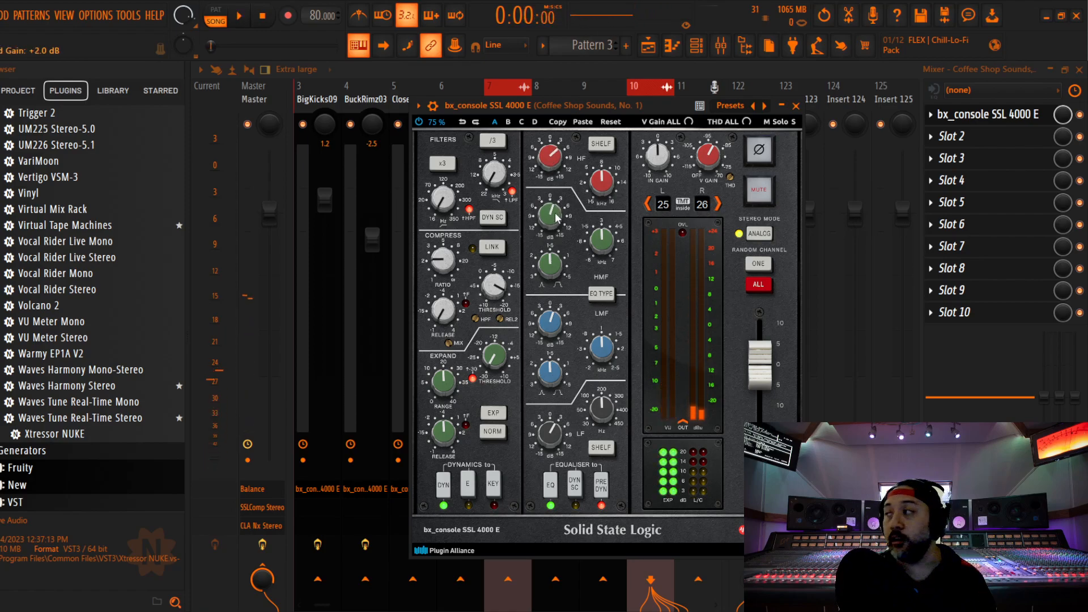
Set the Coffee Shop Sounds console EQ's LMF gain to +3.0 dB and LF gain to +7.0 dB, and close the plugin.
key(space)
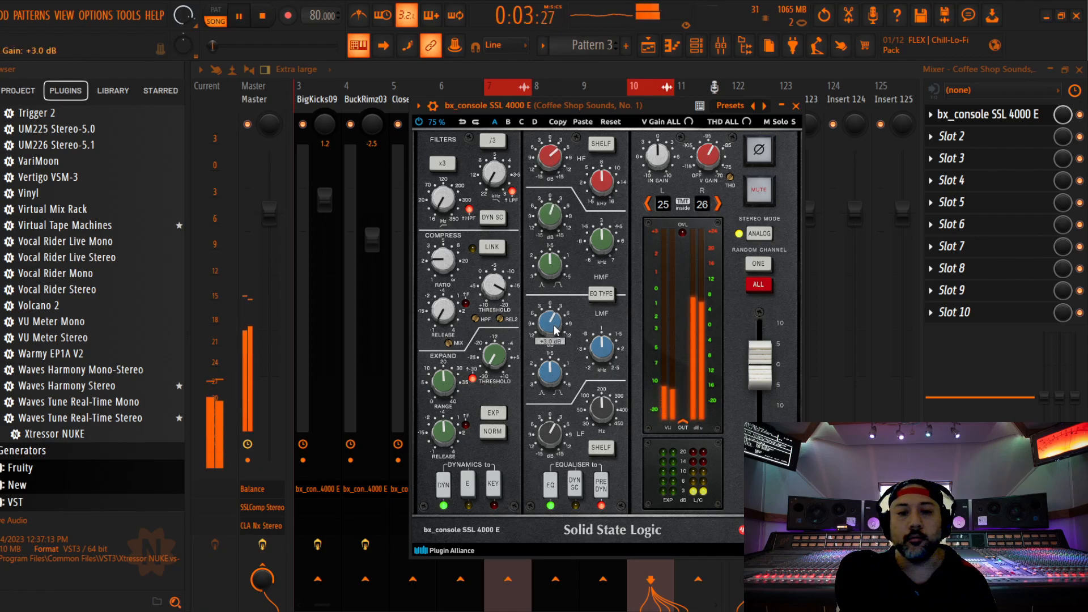
mouse_move(556, 438)
scroll(555, 434, up, 2)
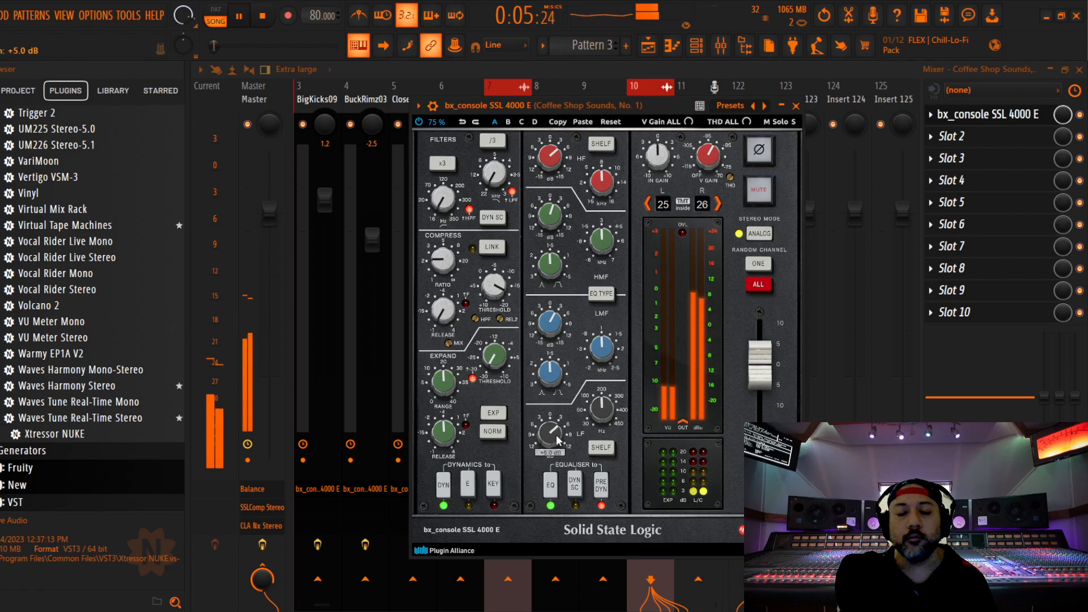
scroll(555, 434, up, 1)
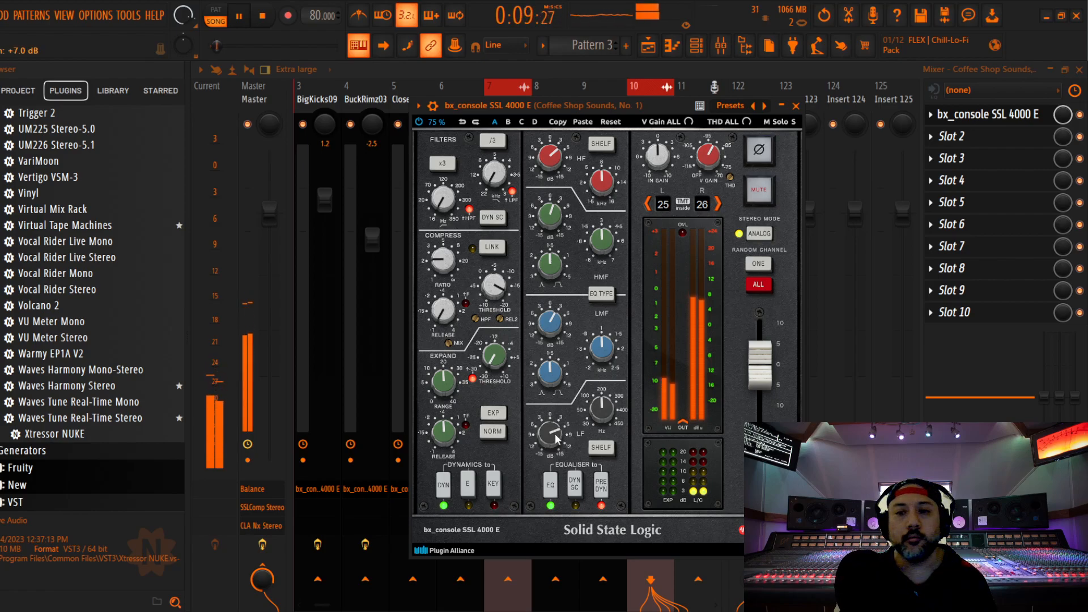
click(796, 107)
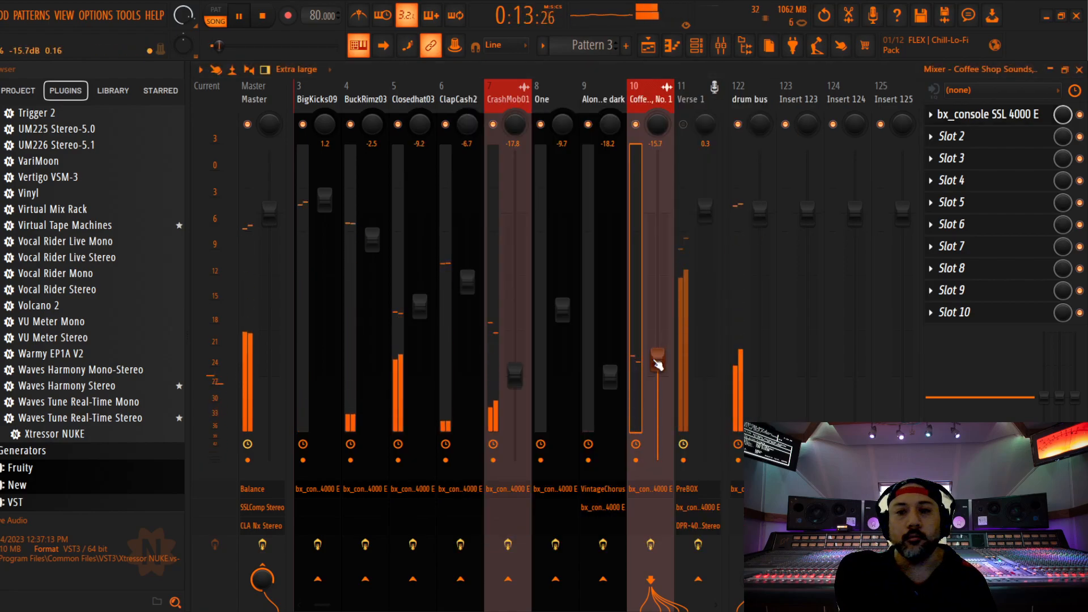
Lower the Coffee Shop Sounds track's volume to -19.1 dB and replay the intro to check the balance.
key(space)
key(space)
drag(657, 360, 658, 391)
key(space)
key(space)
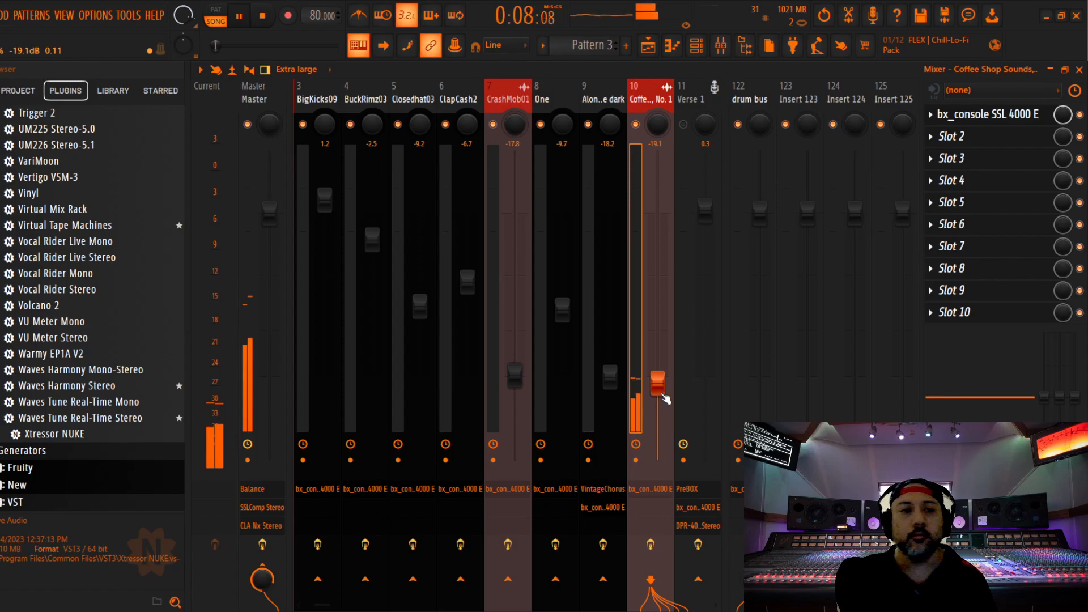
Save the project twice with a playback check in between, dismissing the plugin-data prompt without removing Edison.
key(ctrl+s)
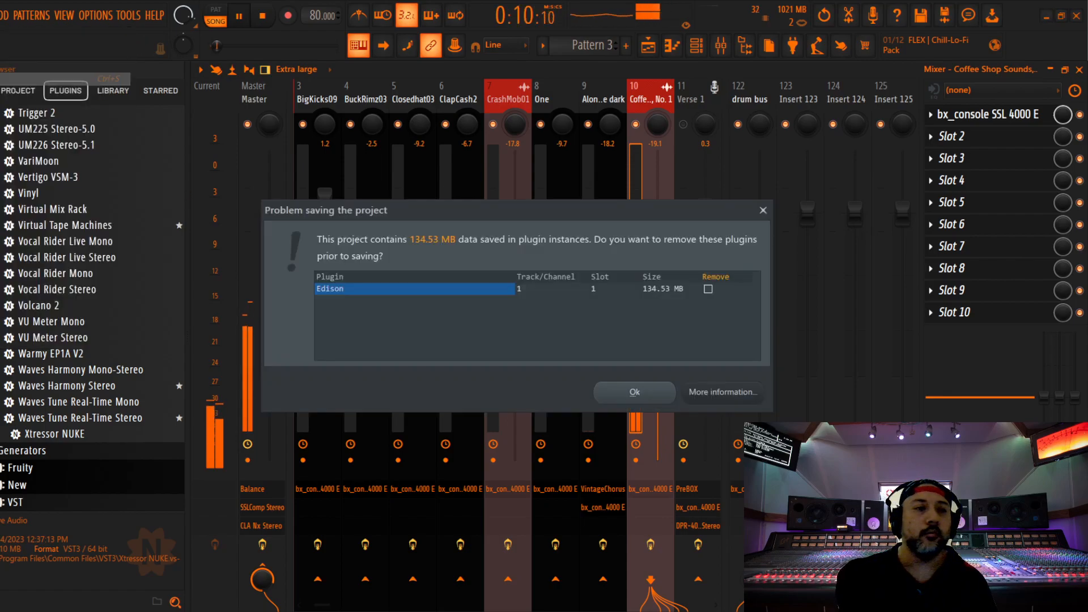
click(763, 210)
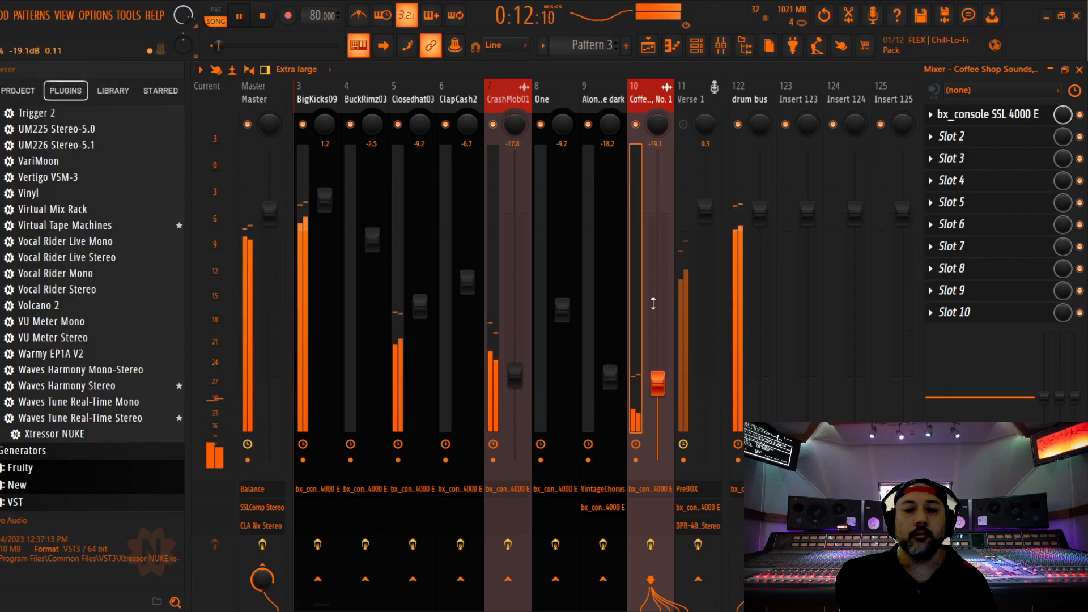
key(space)
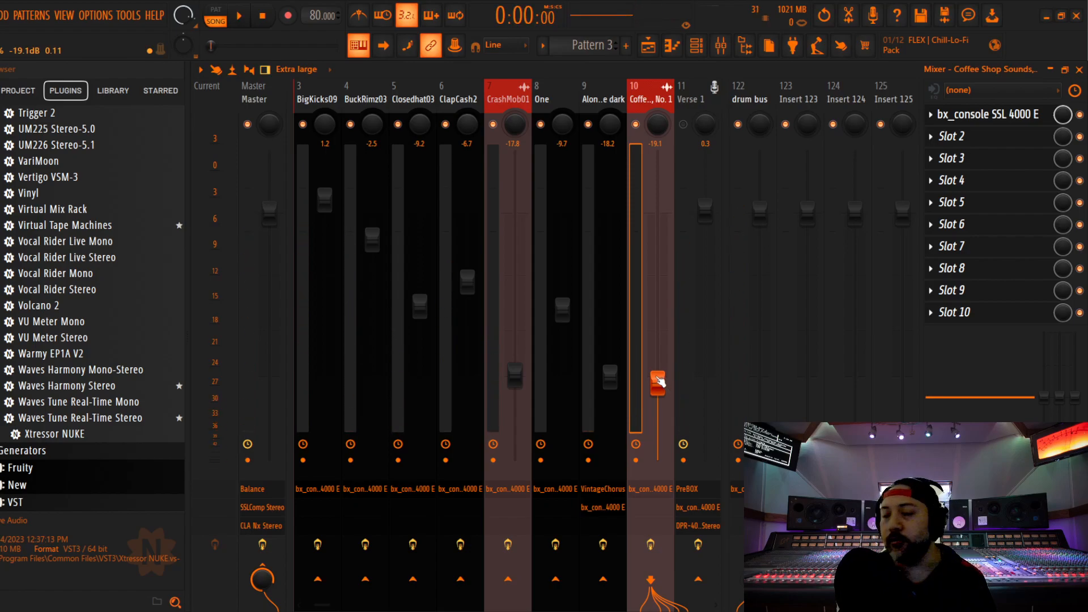
key(space)
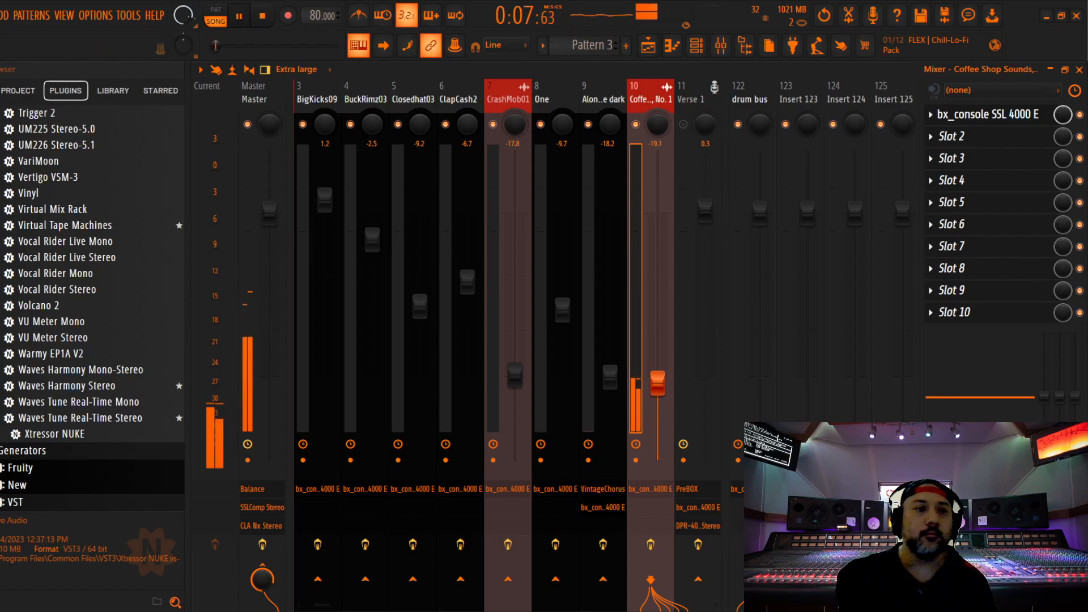
click(1, 15)
click(11, 78)
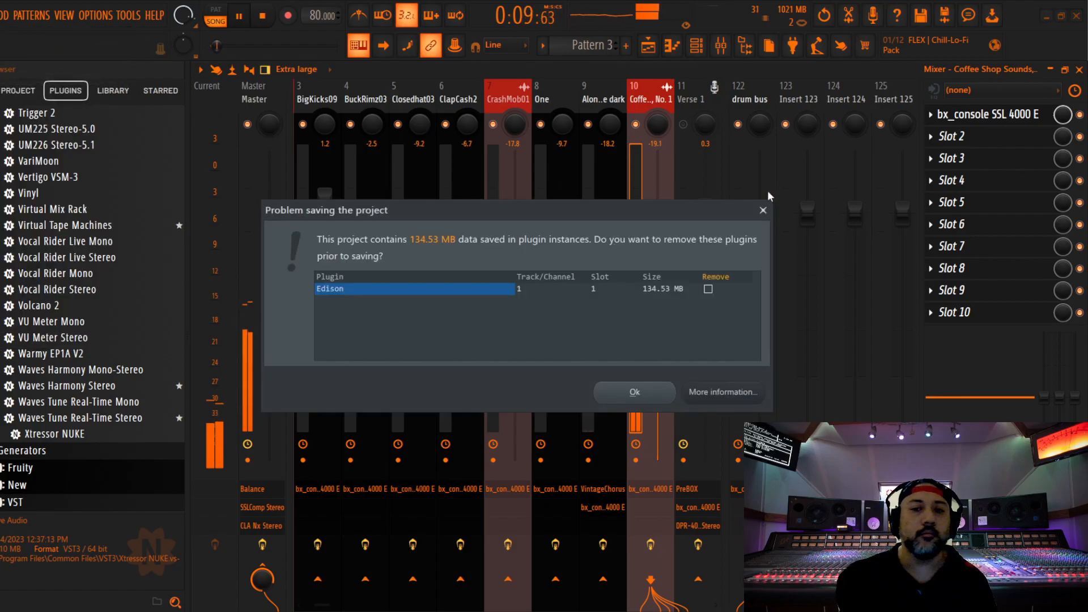
click(766, 211)
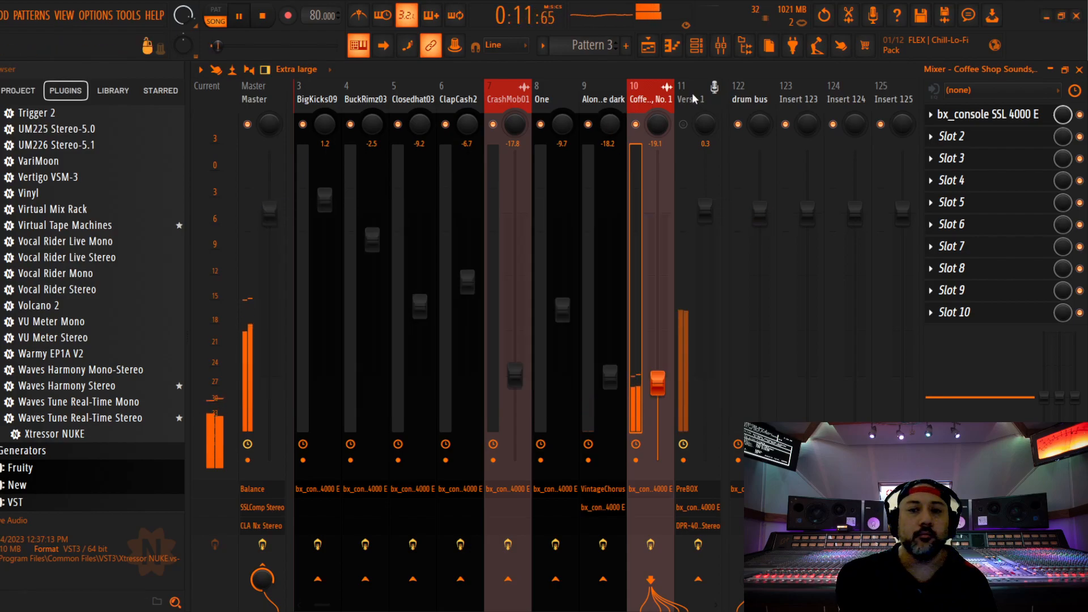
Select the Verse 1 mixer track and move the playlist's playback position to bar 5, returning to the mixer.
scroll(646, 100, down, 6)
drag(587, 102, 364, 98)
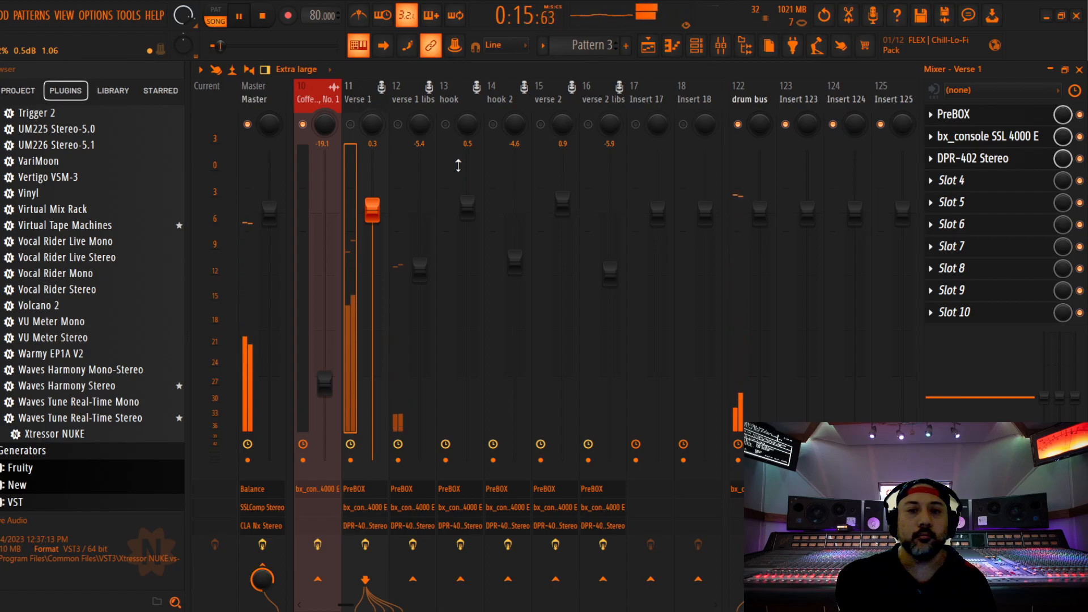
click(1079, 69)
key(space)
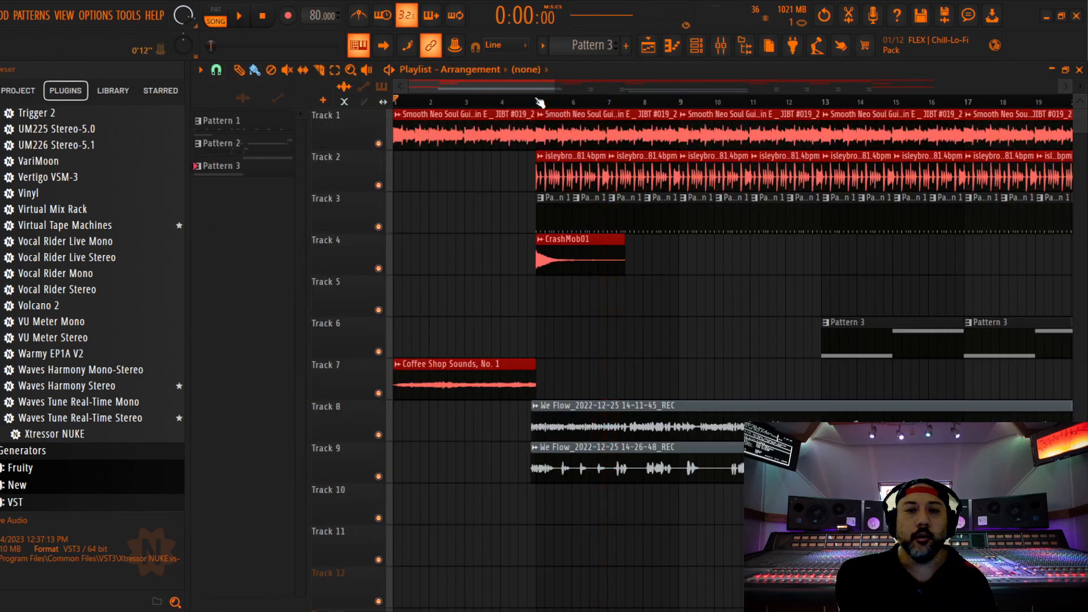
click(538, 102)
click(721, 45)
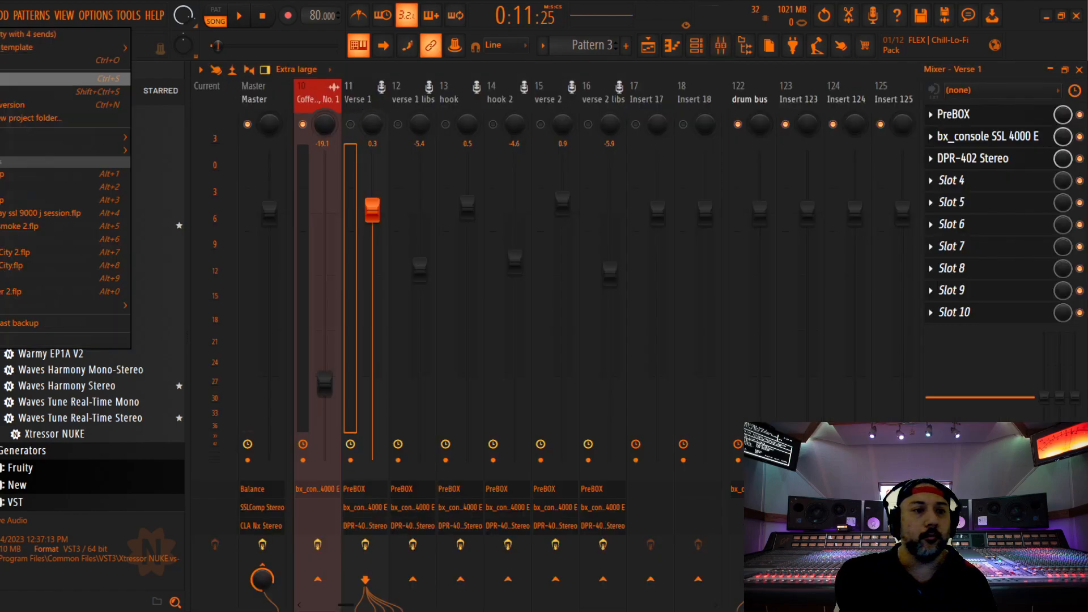
Save the project without removing Edison, unmute the Verse 1 track and set its volume to -1.8 dB during playback.
key(ctrl+s)
click(763, 211)
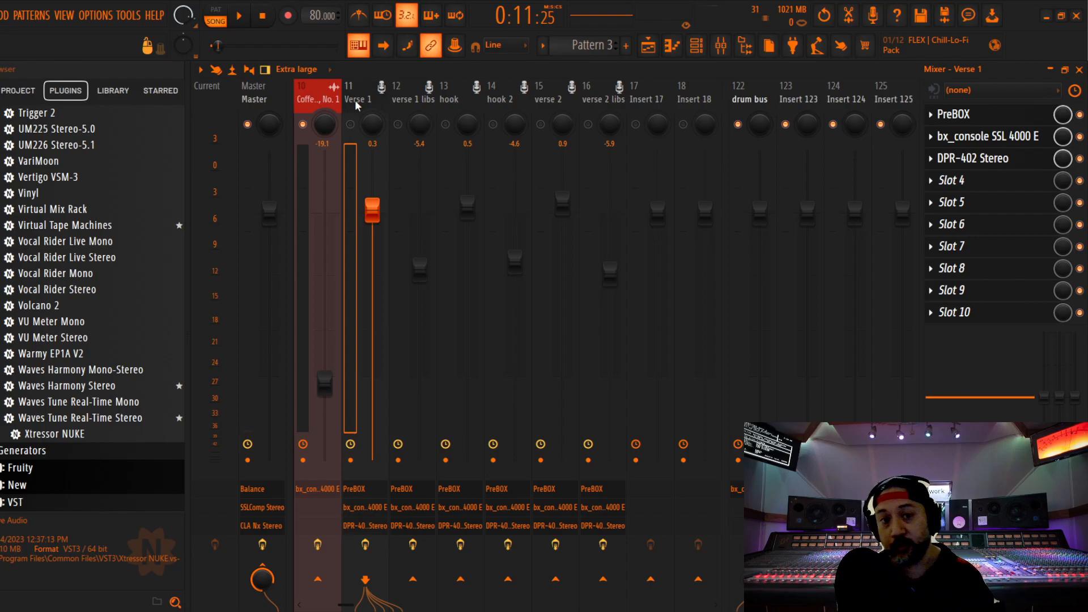
key(space)
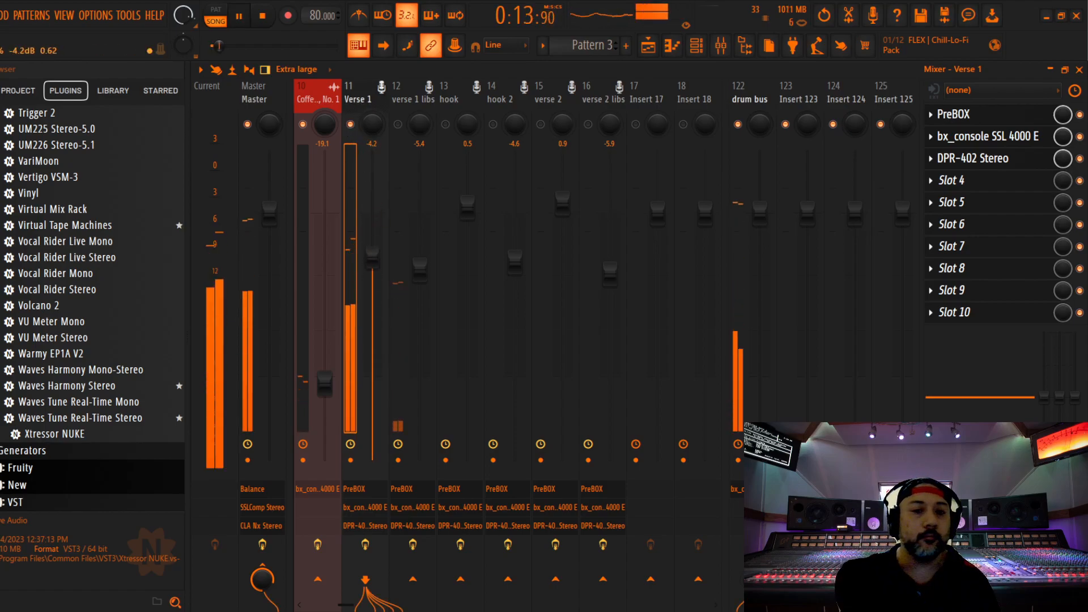
Insert the dBComp plugin on the Verse 1 track between PreBOX and bx_console SSL 4000 E, and close its window.
scroll(79, 238, up, 20)
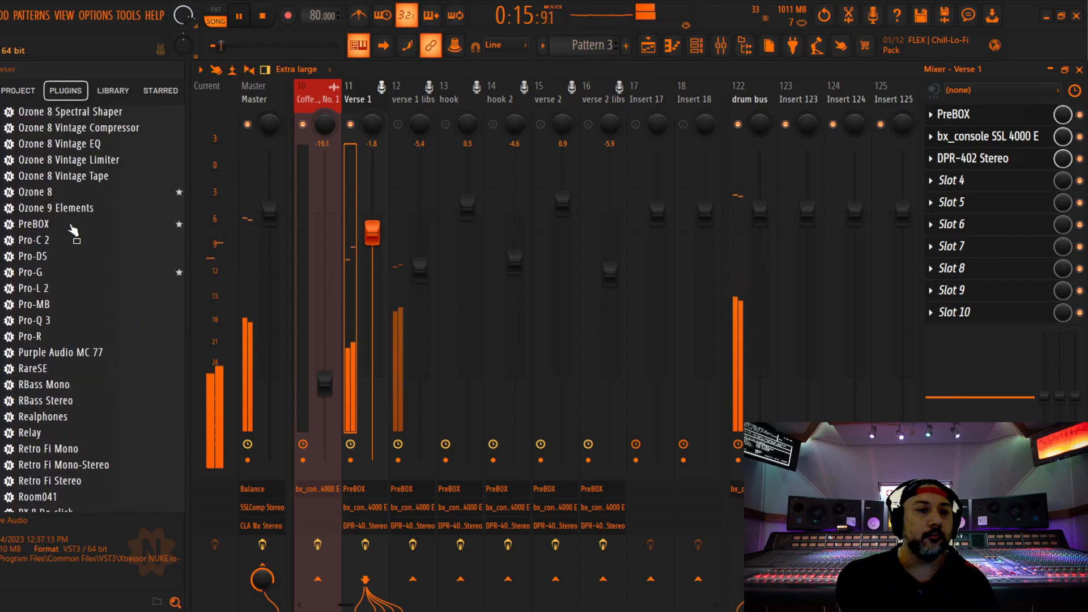
scroll(73, 227, up, 15)
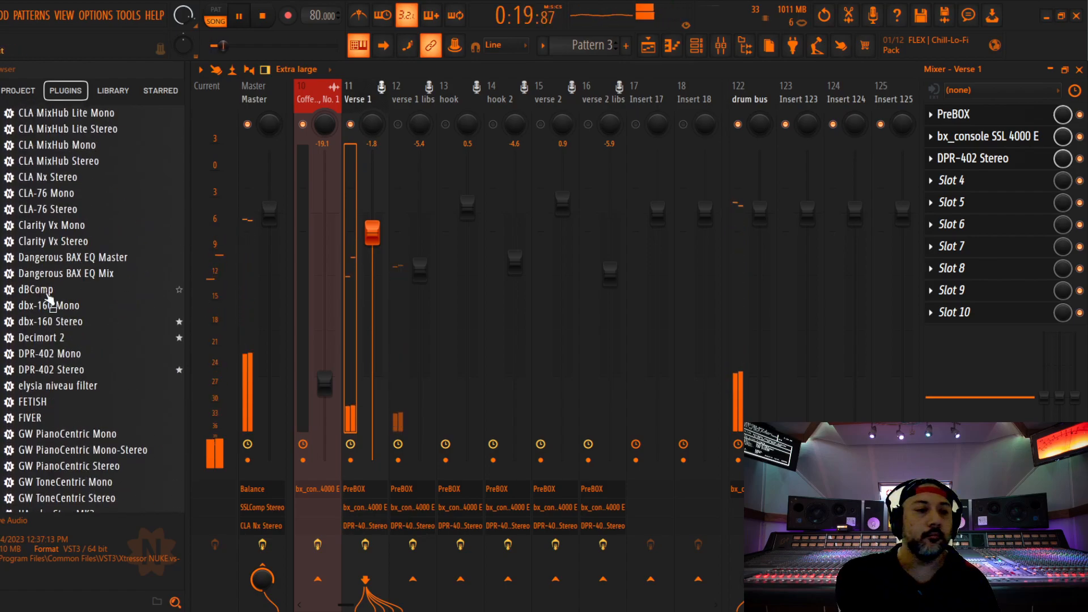
drag(45, 289, 966, 139)
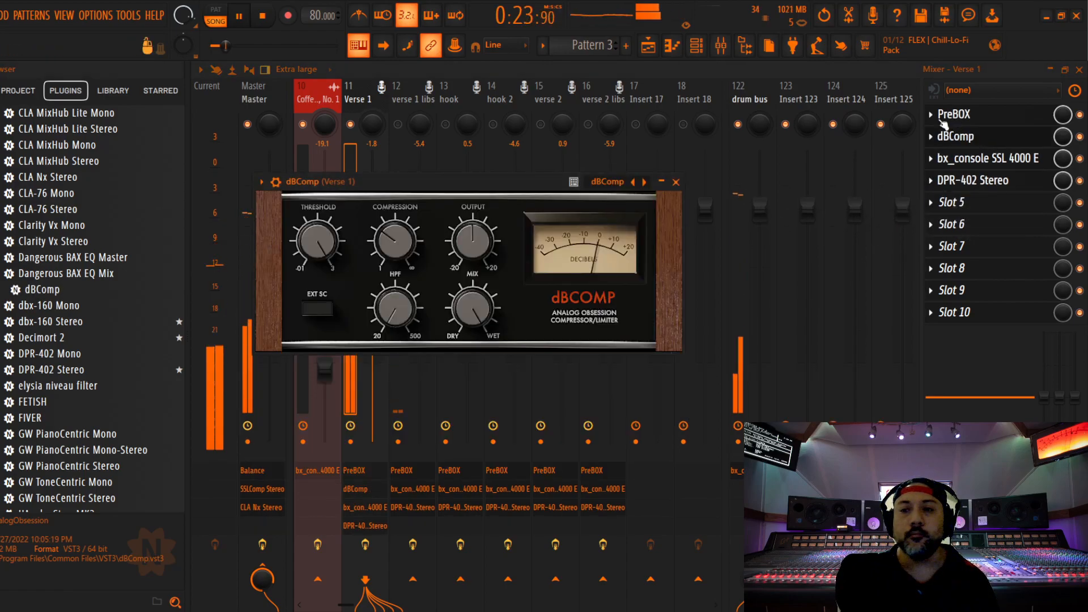
click(675, 182)
Switch the Verse 1 track's PreBOX preamp model to New-81, check it during playback and close the plugin.
click(987, 115)
key(space)
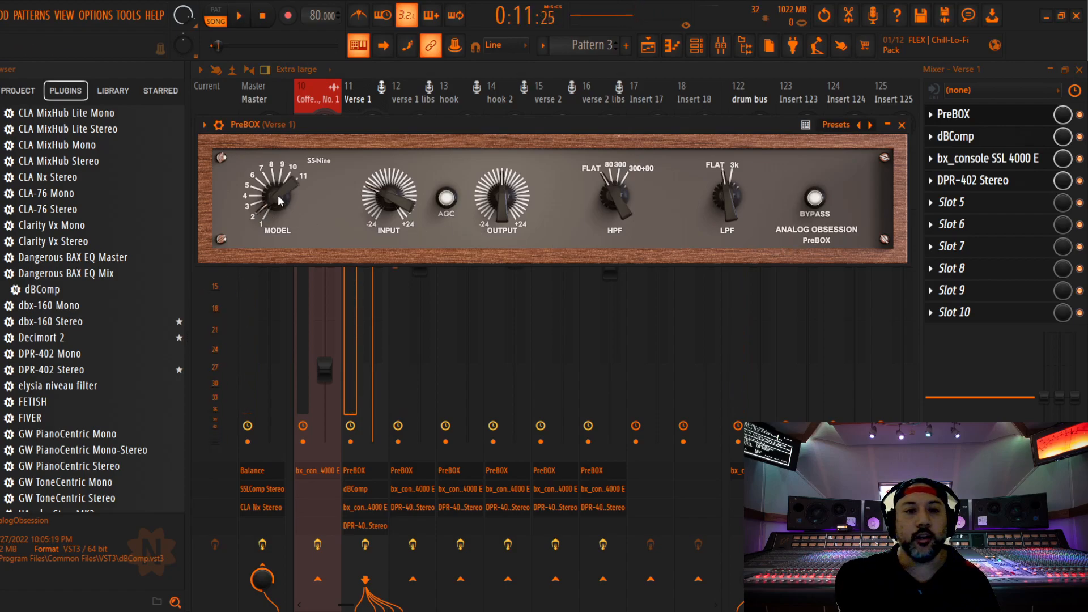
scroll(278, 195, up, 2)
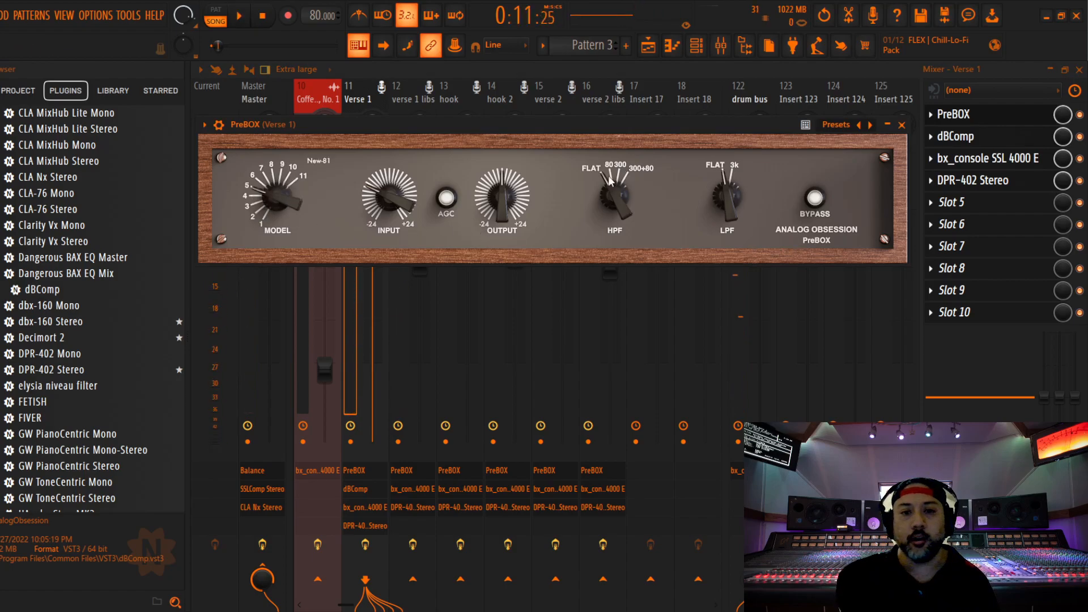
drag(393, 200, 446, 199)
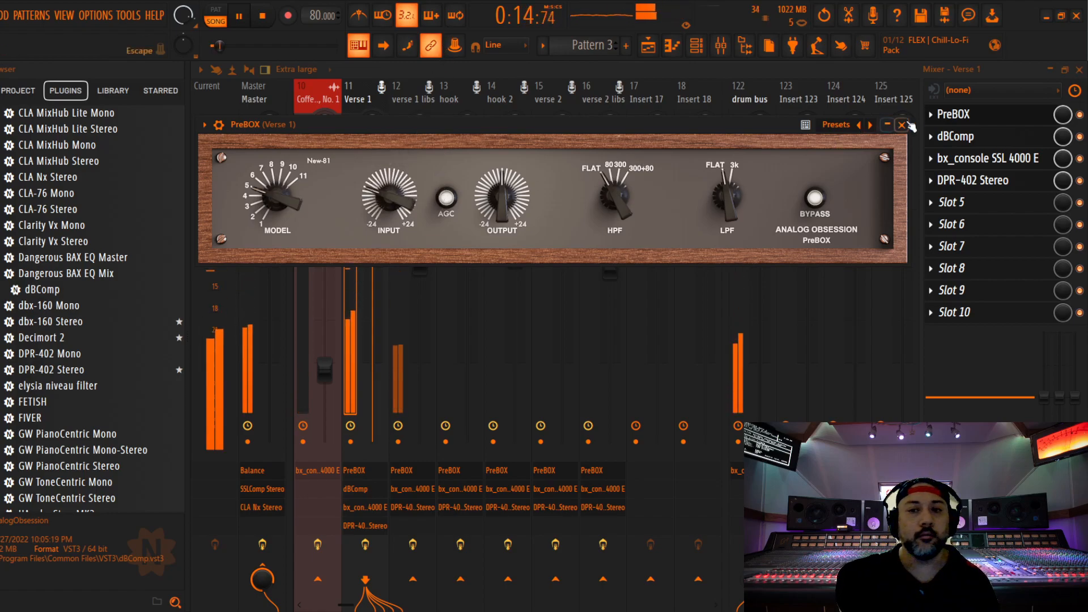
click(901, 124)
Open dBComp on the Verse 1 track and raise its compression amount slightly.
click(956, 136)
key(space)
mouse_move(415, 214)
drag(406, 221, 425, 207)
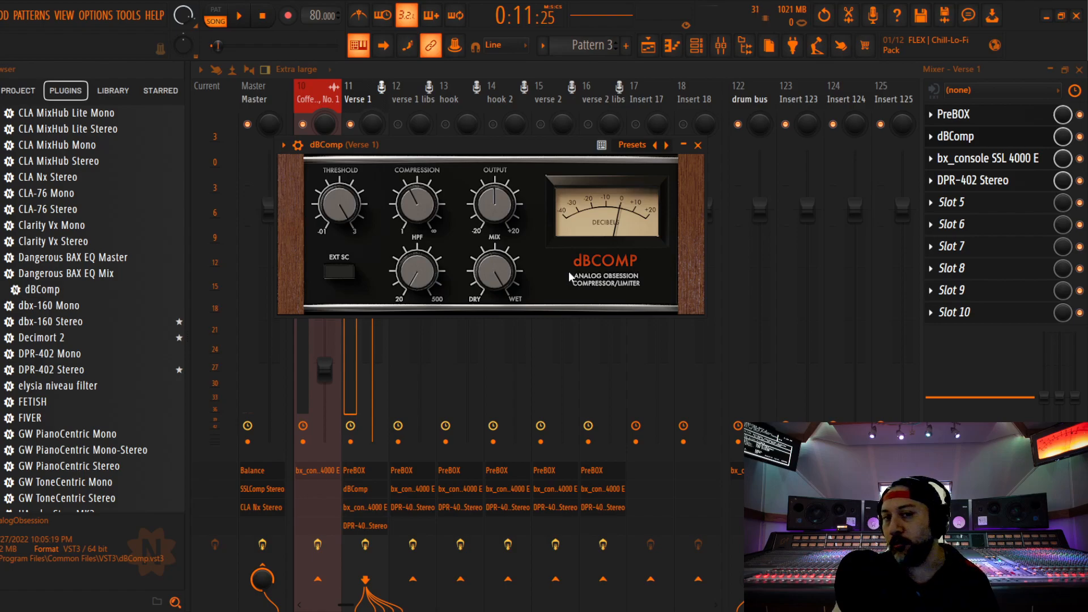
Lower dBComp's threshold to about the middle of its range during Verse 1 playback, and close the plugin.
mouse_move(346, 213)
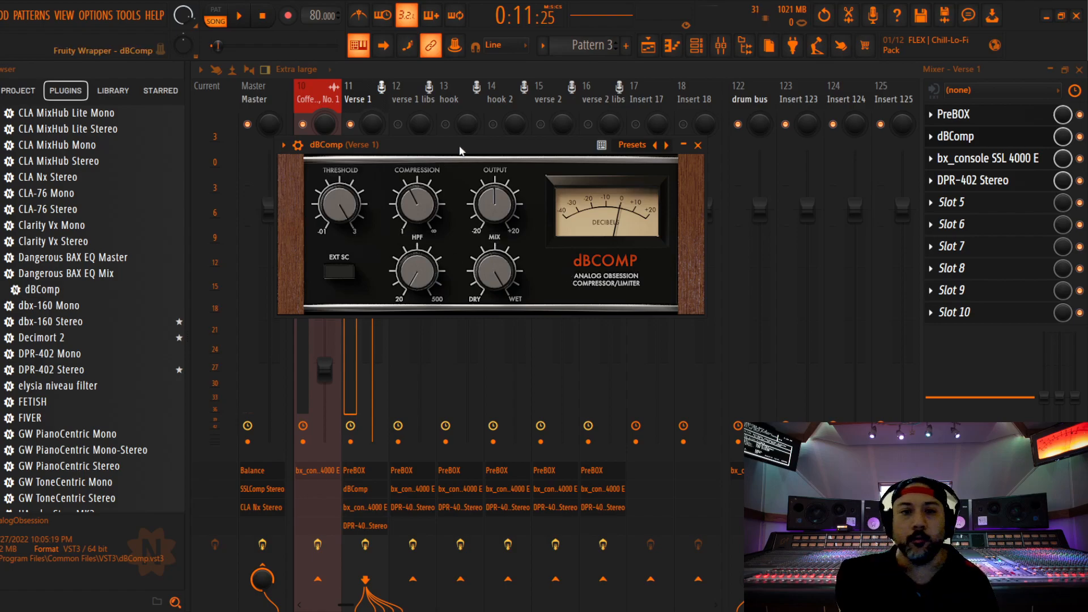
drag(460, 147, 562, 144)
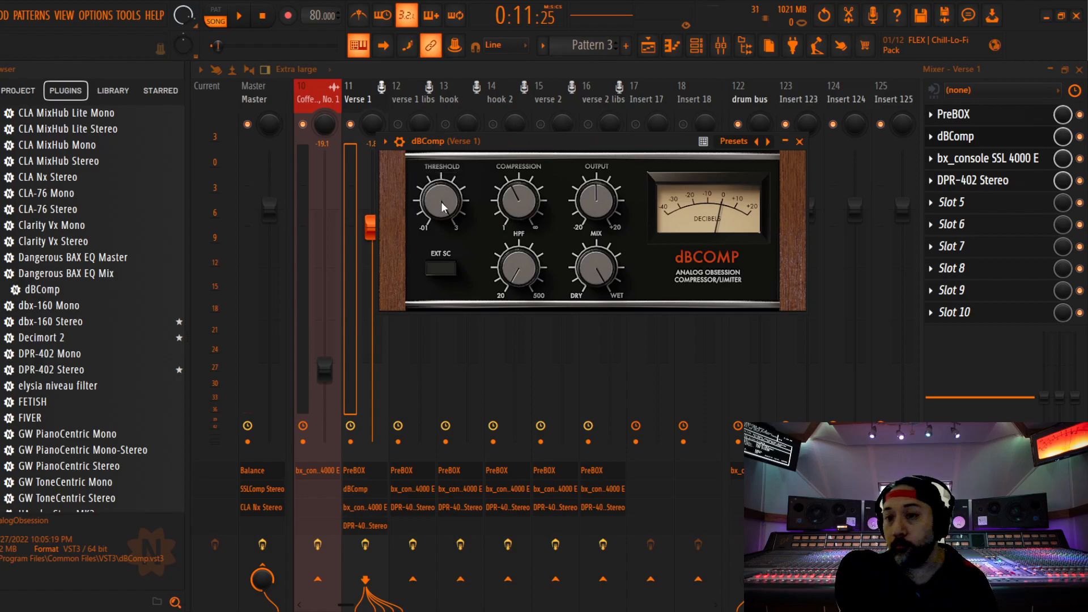
key(space)
drag(442, 208, 450, 287)
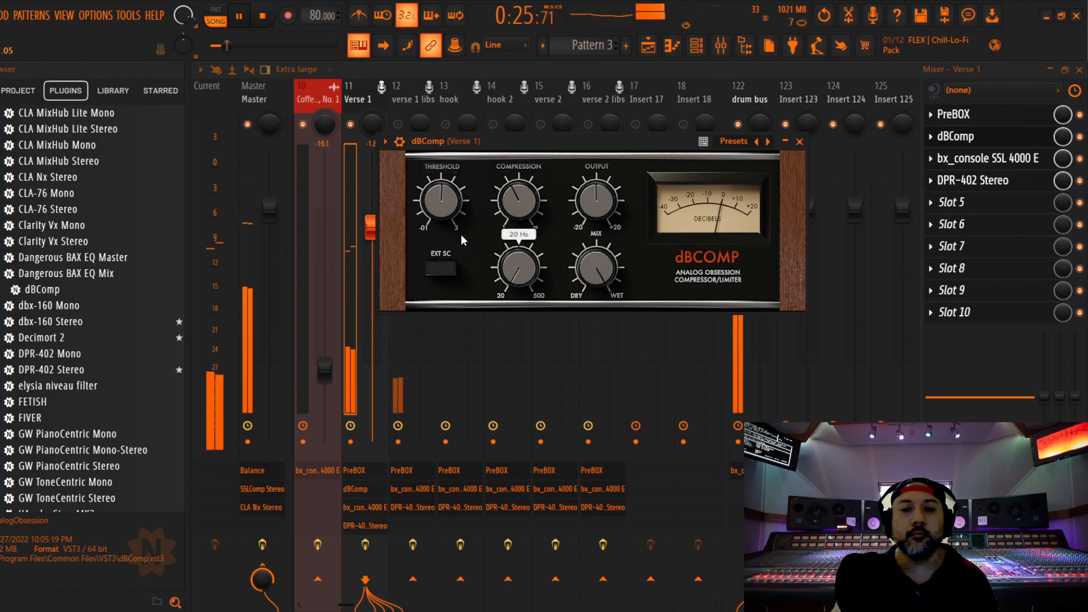
mouse_move(453, 218)
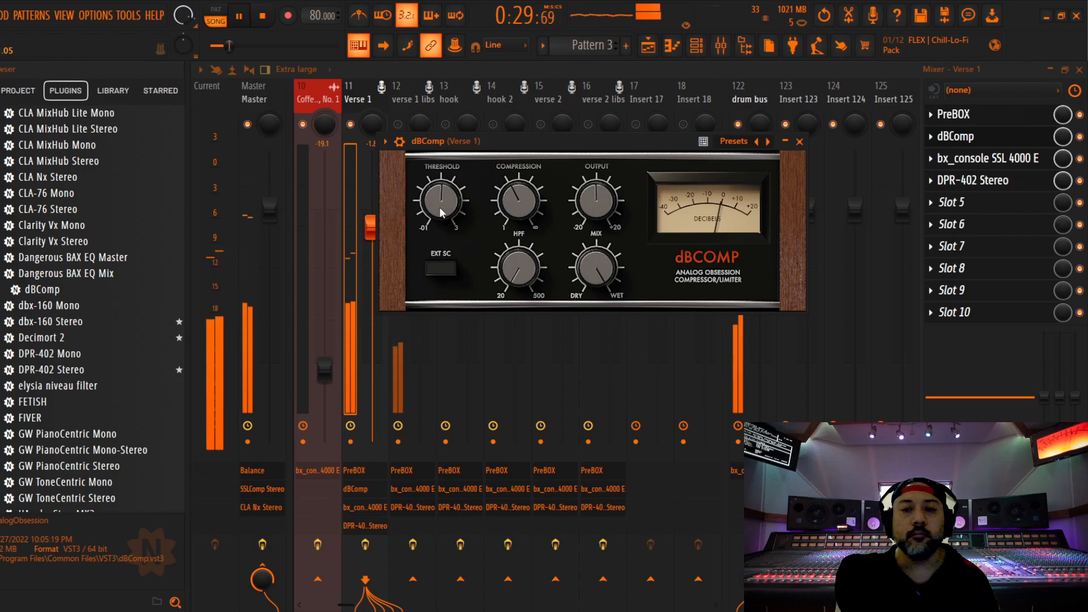
click(799, 142)
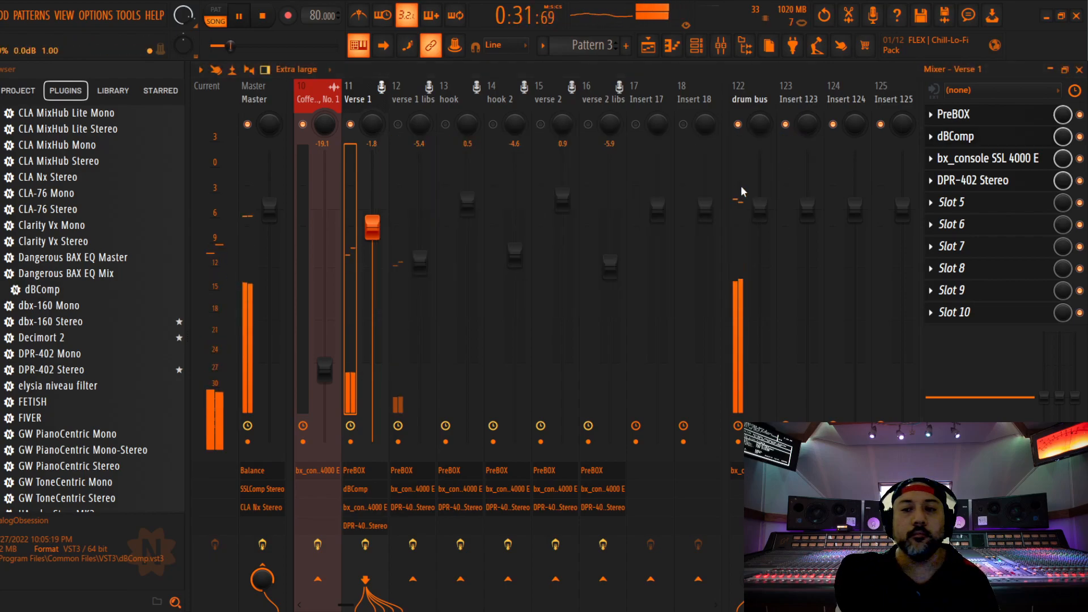
key(space)
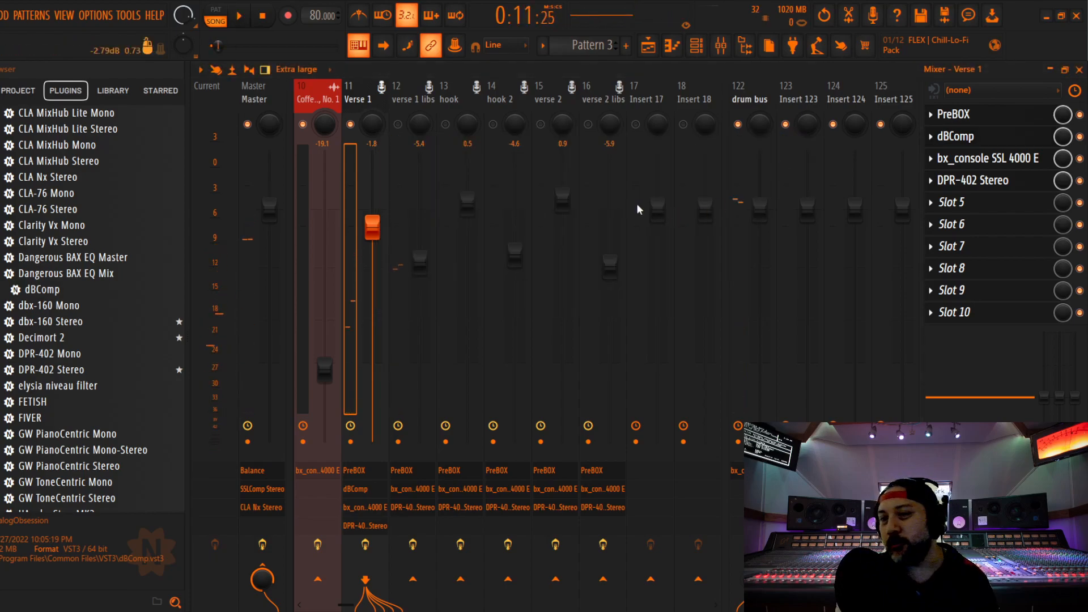
In Verse 1's bx_console SSL 4000 E, adjust the compressor's ratio and release, lower its threshold during playback, and close the plugin.
click(984, 163)
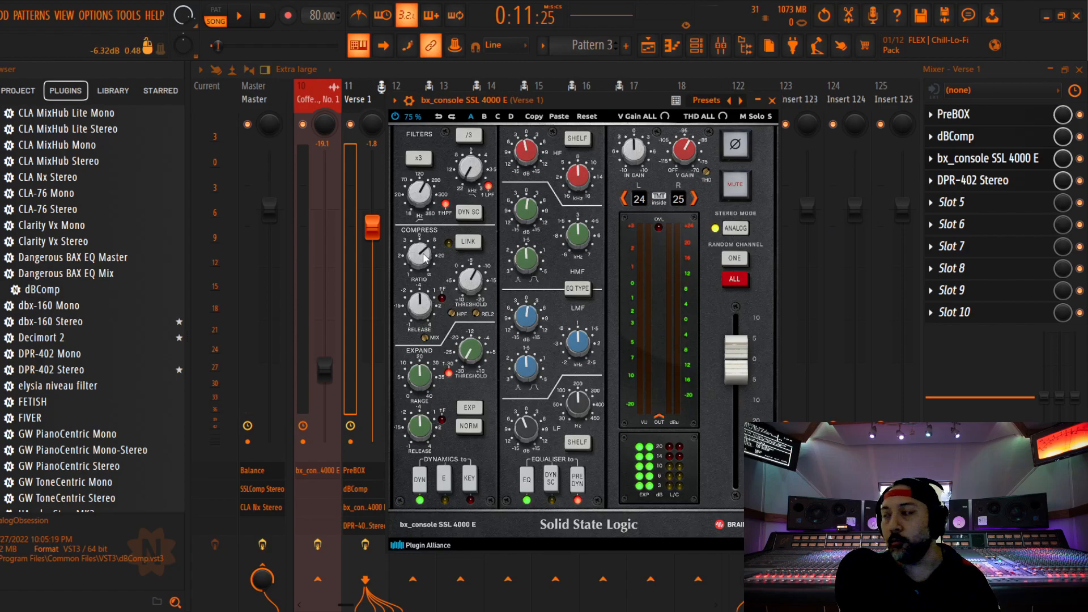
drag(422, 252, 421, 252)
drag(428, 307, 418, 311)
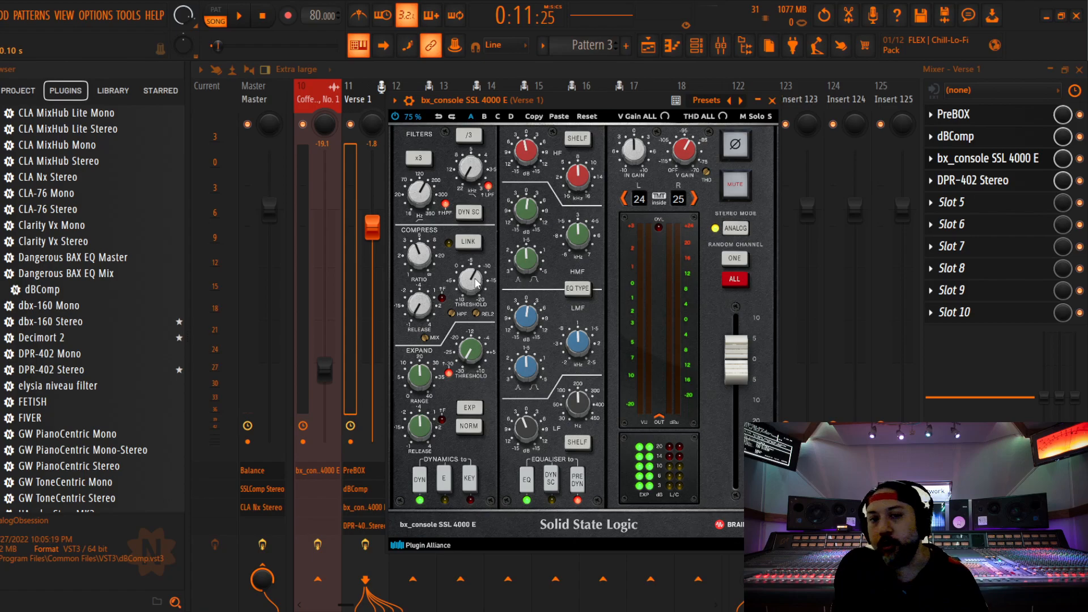
key(space)
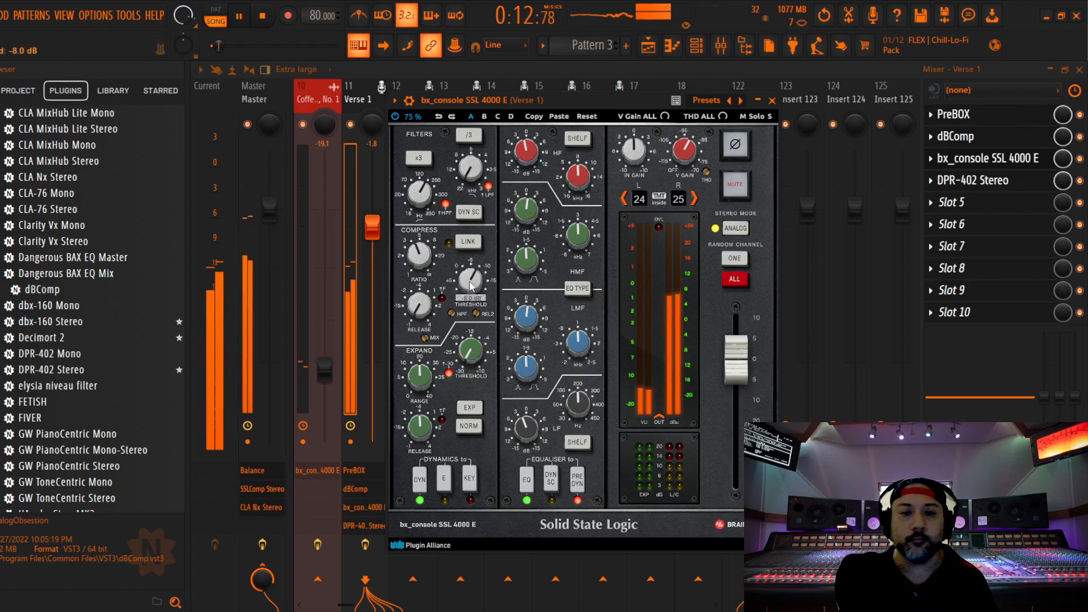
scroll(470, 281, down, 5)
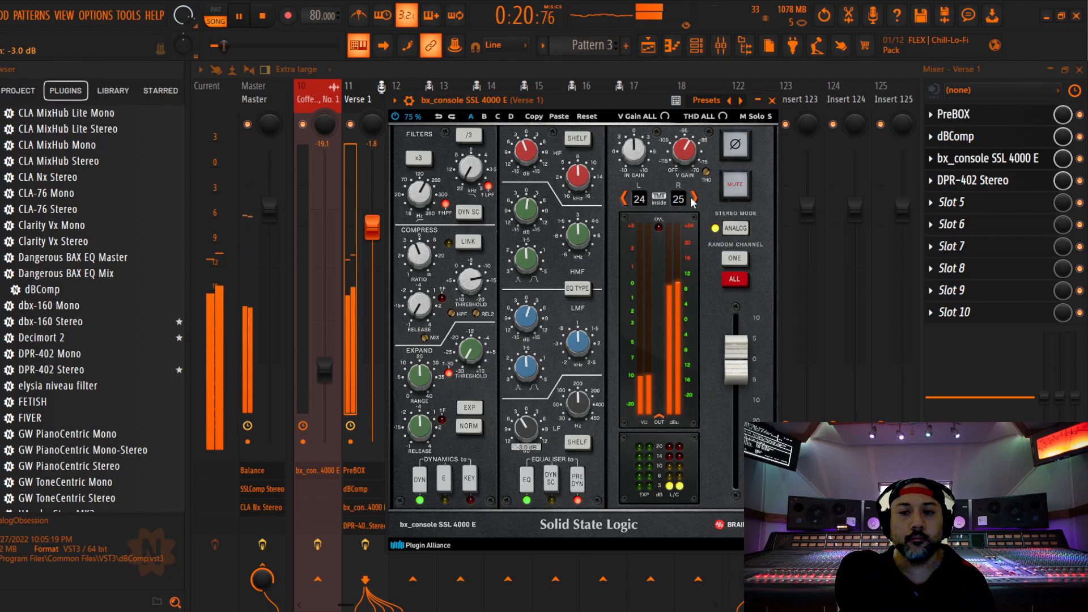
click(772, 101)
Set the de-ess amount to 2.1 in the Verse 1 track's DPR-402 Stereo and close the plugin.
click(986, 180)
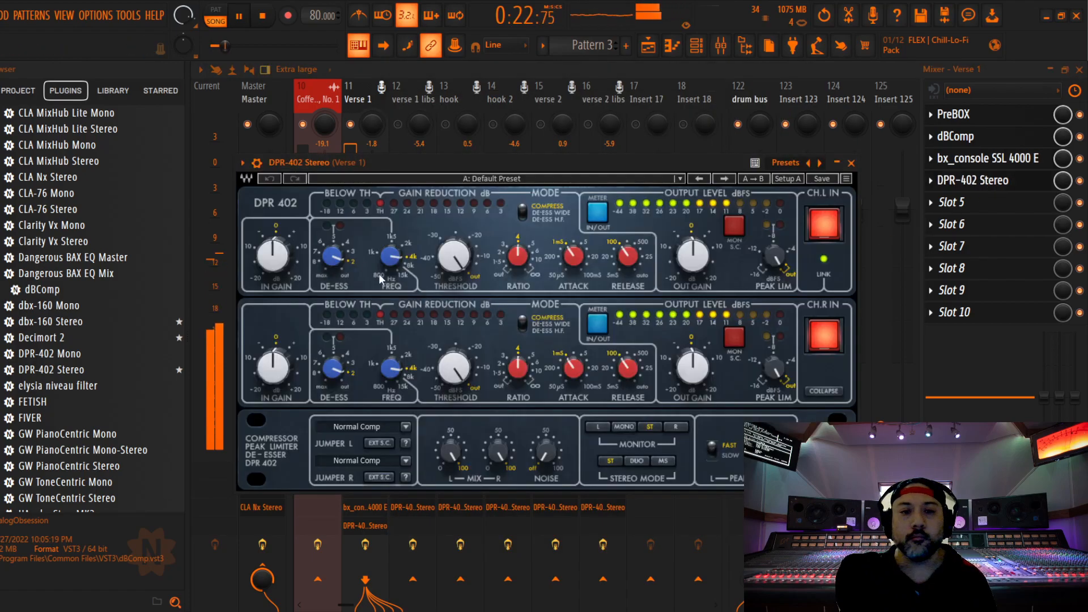
drag(332, 257, 332, 255)
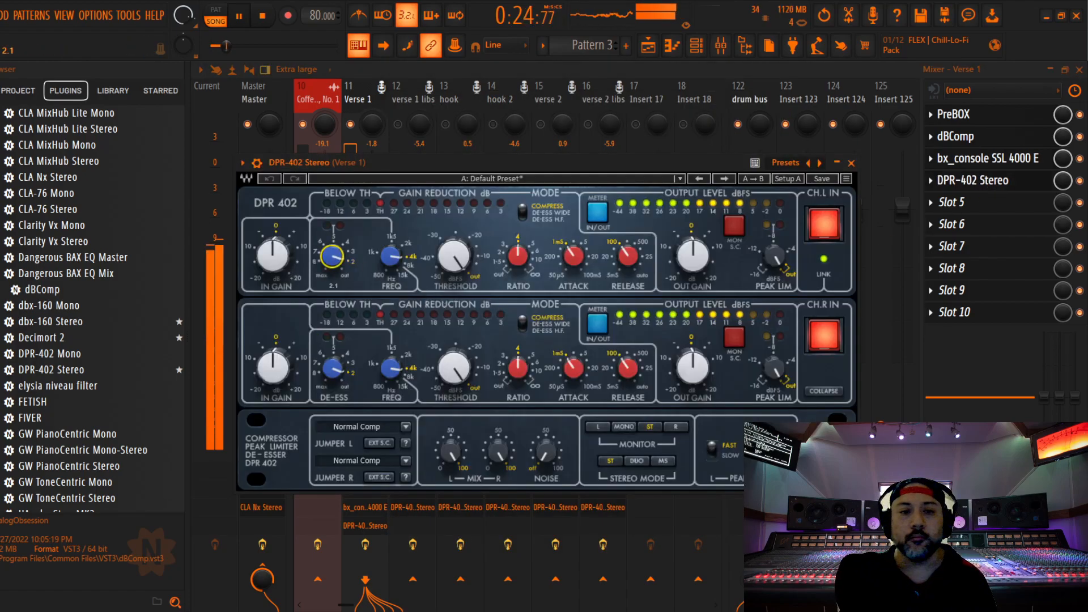
click(852, 164)
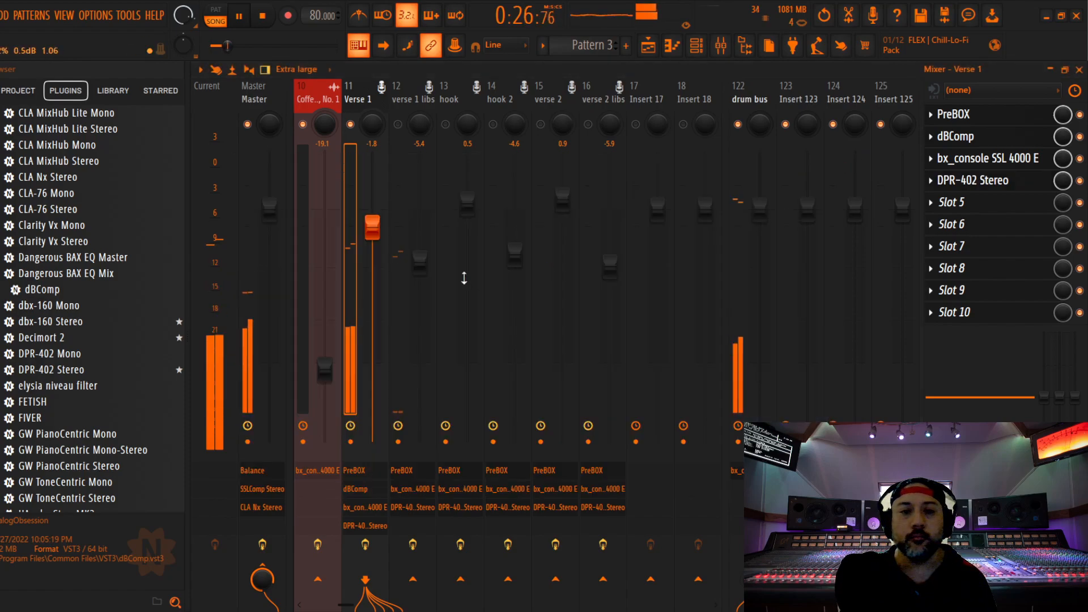
Fine-tune the Verse 1 track's level to -1.4 dB during playback.
drag(372, 264, 371, 230)
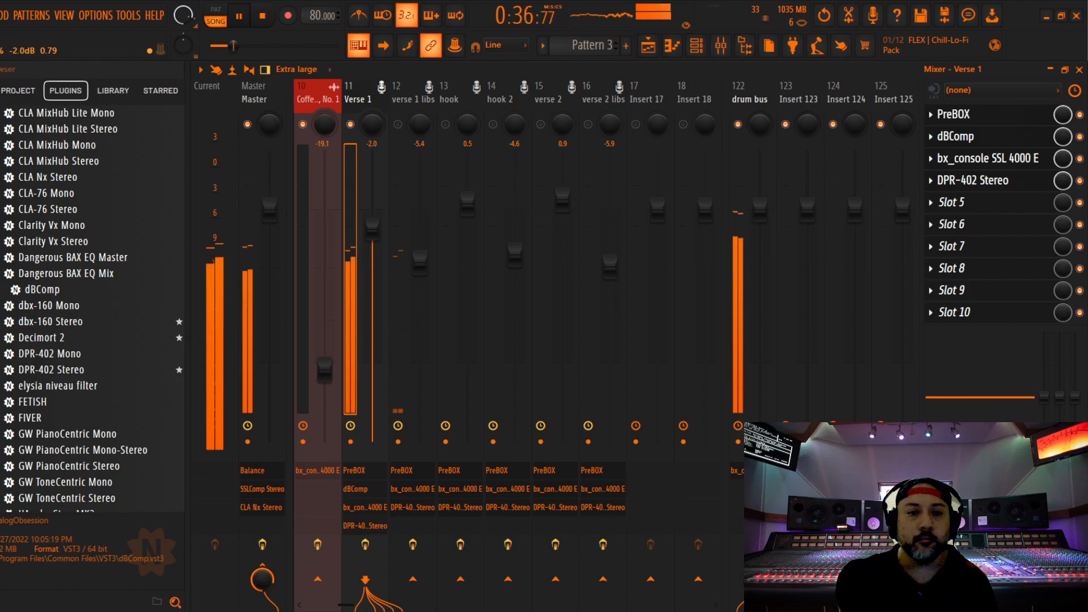
drag(372, 225, 371, 224)
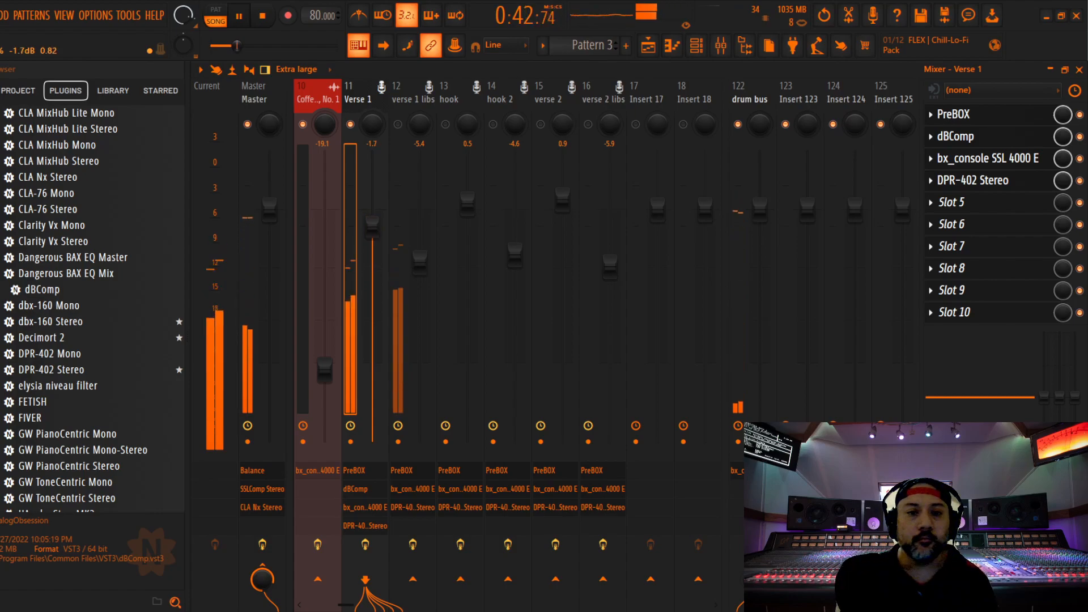
drag(372, 226, 371, 223)
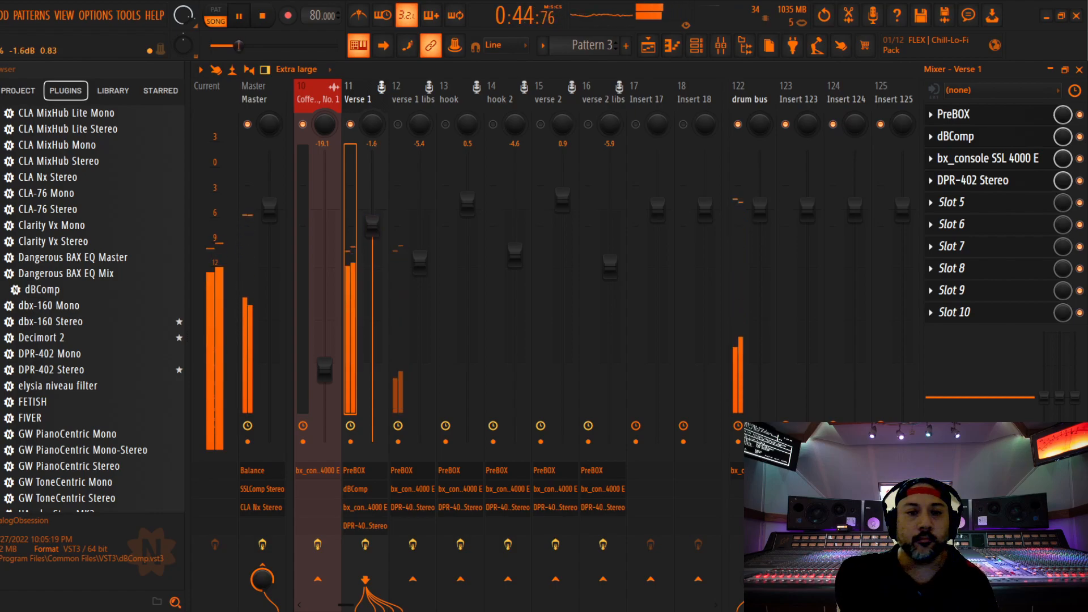
drag(372, 225, 372, 224)
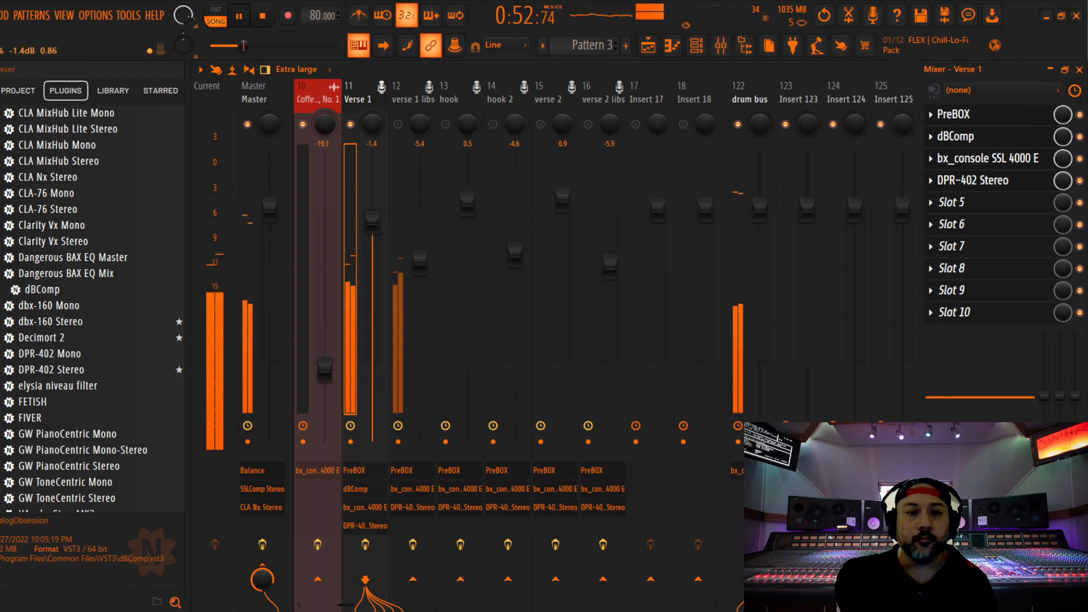
Save the project and dismiss the dialog about plugin data without marking Edison for removal.
click(1, 16)
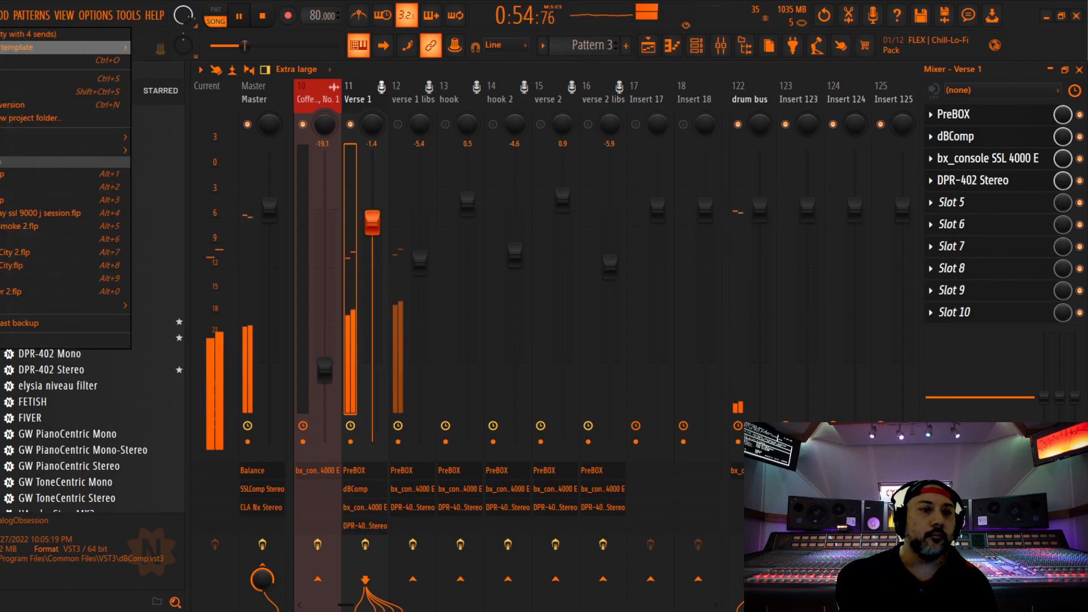
click(45, 80)
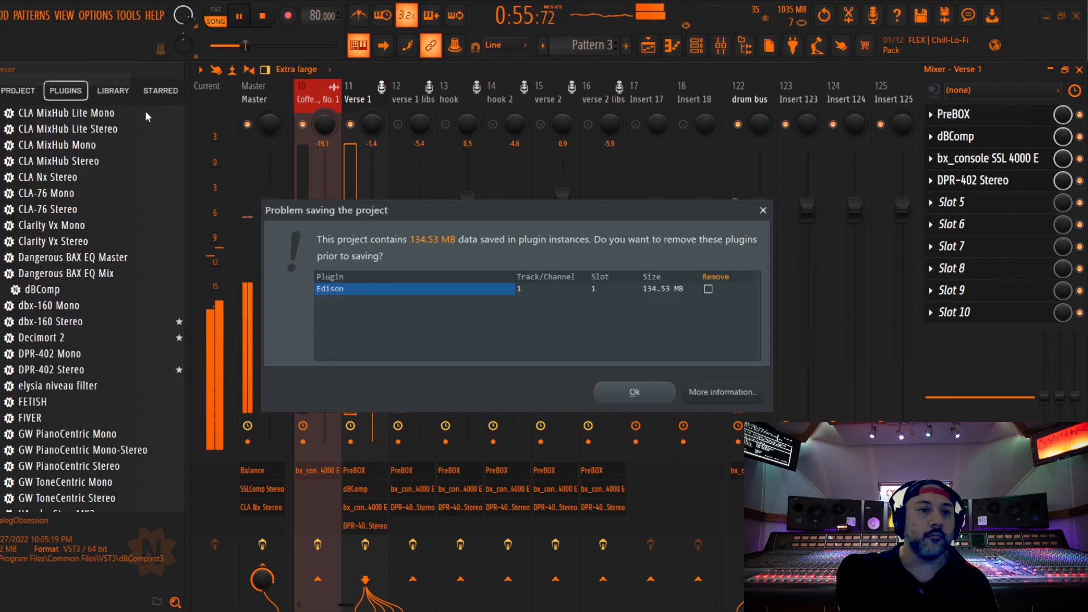
click(763, 210)
Stop playback, unmute the verse 1 libs track and insert dBComp between its PreBOX and bx_console SSL 4000 E.
click(413, 108)
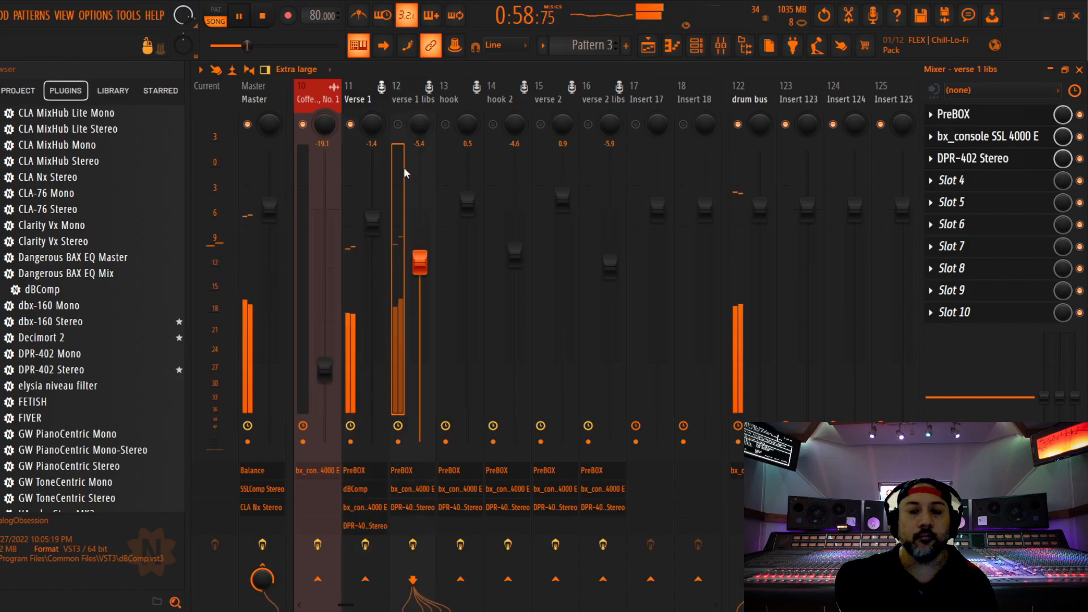
key(space)
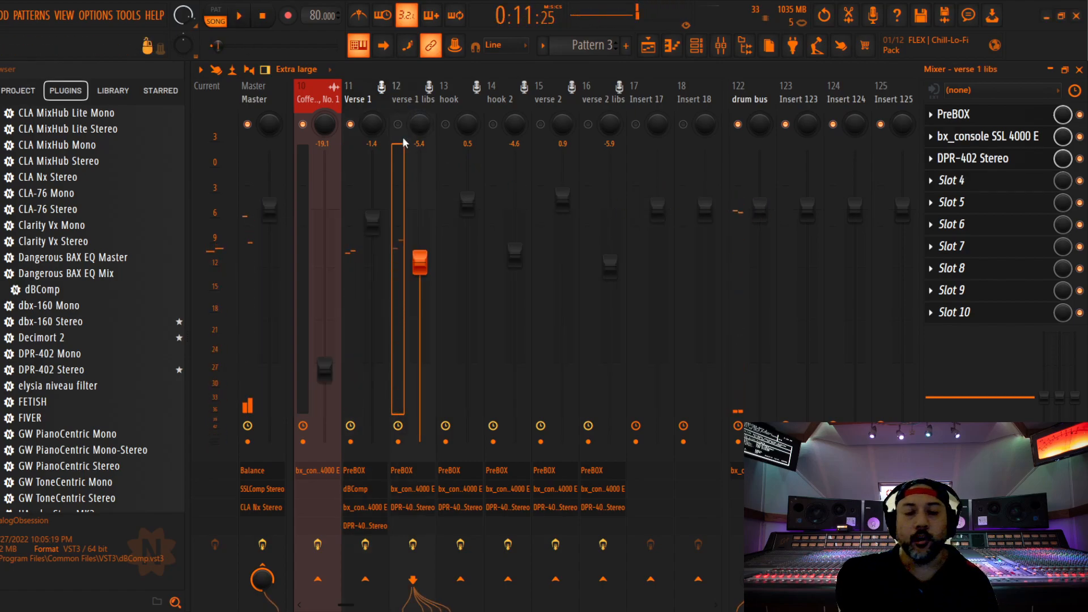
click(398, 125)
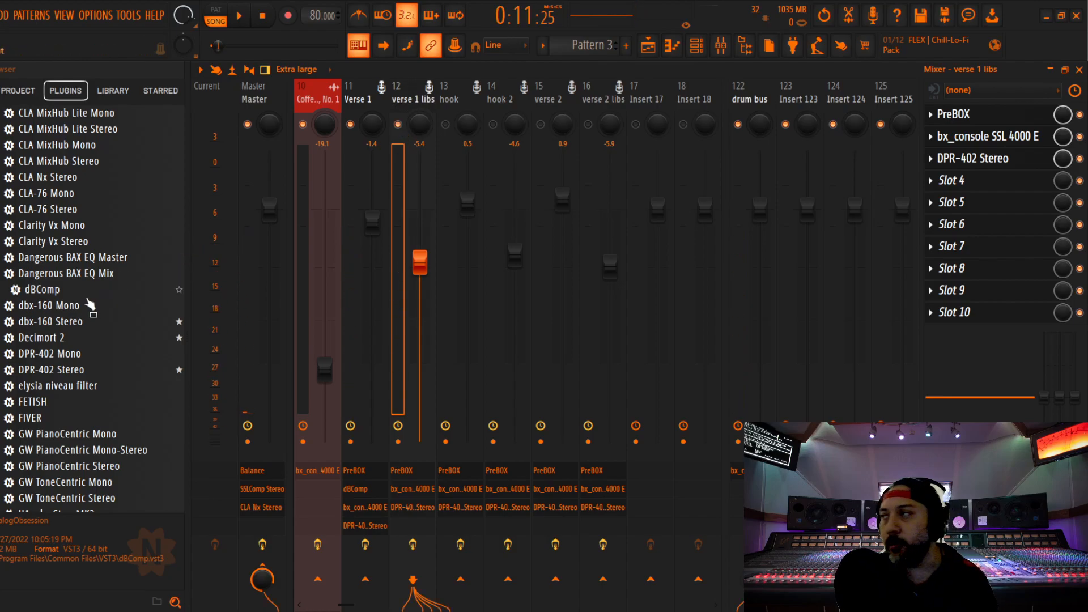
drag(42, 299, 959, 136)
Switch the verse 1 libs track's PreBOX preamp model to New-81, check it during playback and close the plugin.
click(955, 114)
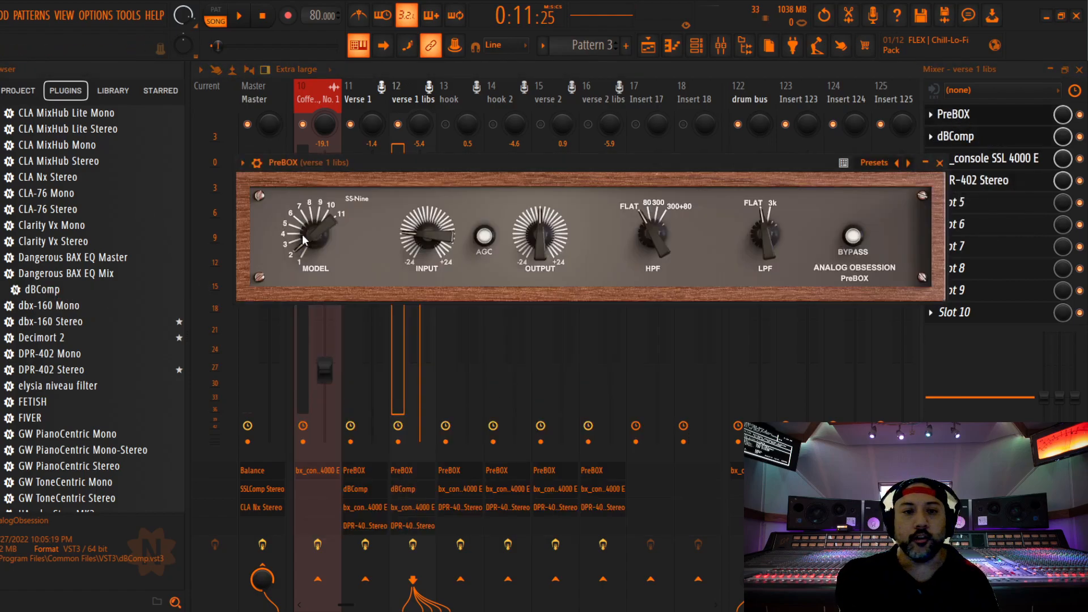
scroll(314, 237, up, 2)
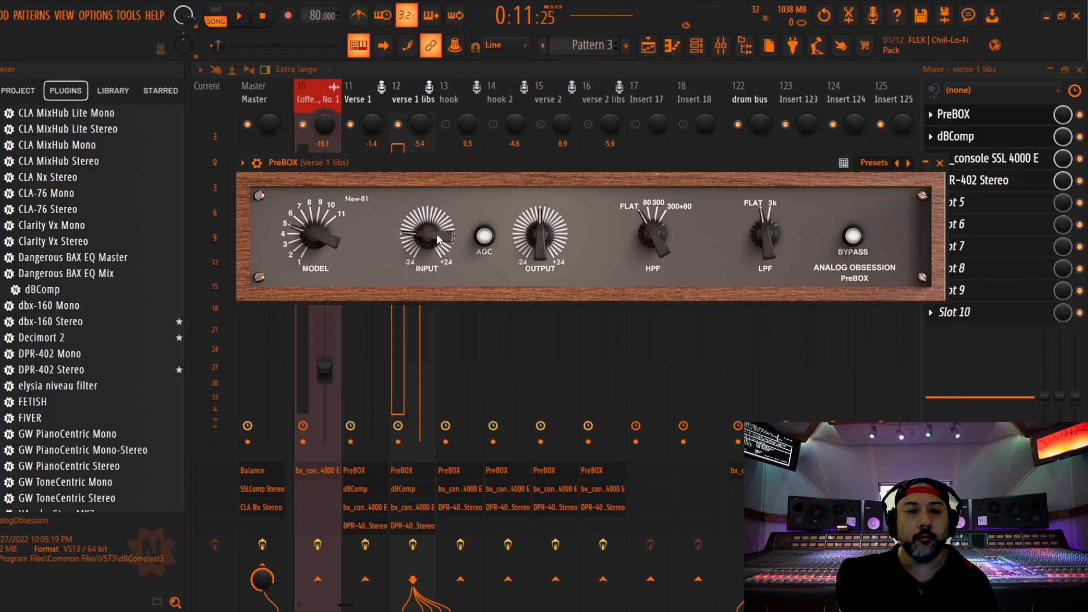
key(space)
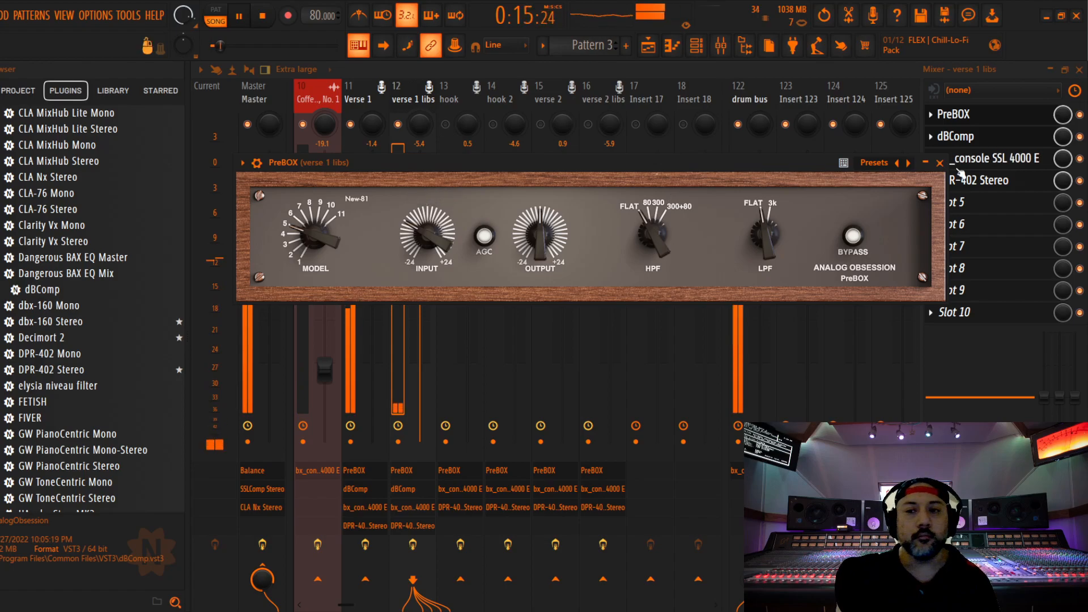
click(939, 163)
On verse 1 libs, set dBComp's compression to 3.9, lower its threshold to about mid-range during playback, and close it.
click(955, 136)
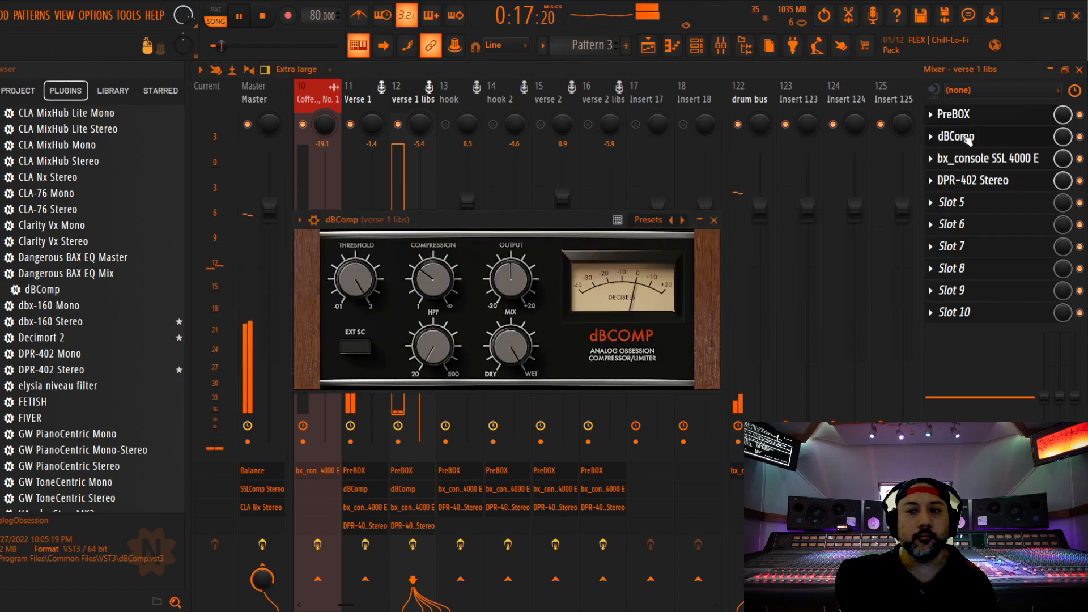
drag(440, 274, 443, 271)
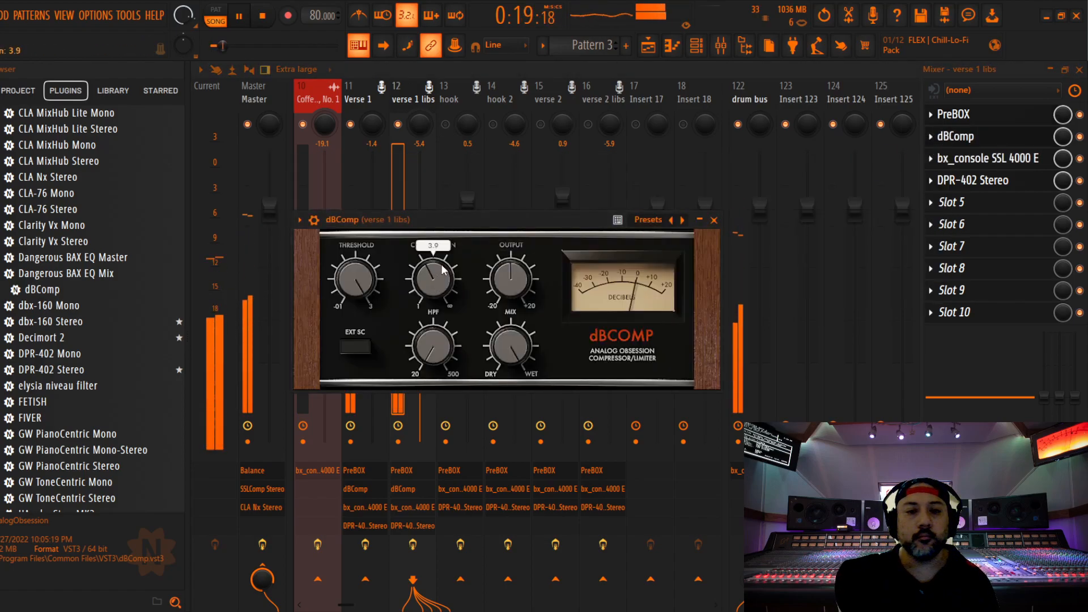
drag(356, 278, 351, 307)
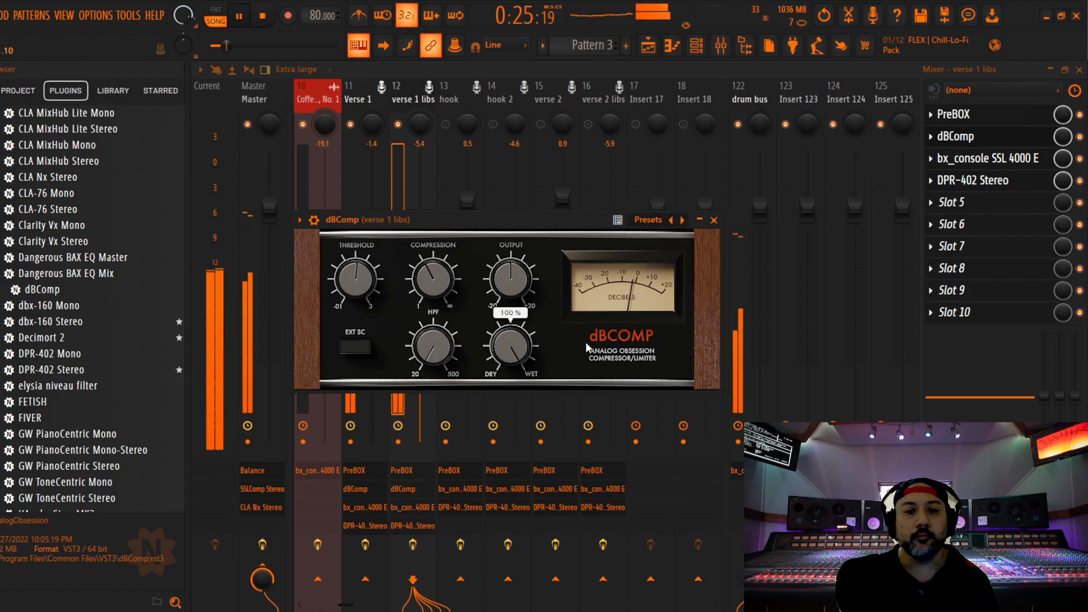
drag(353, 282, 353, 279)
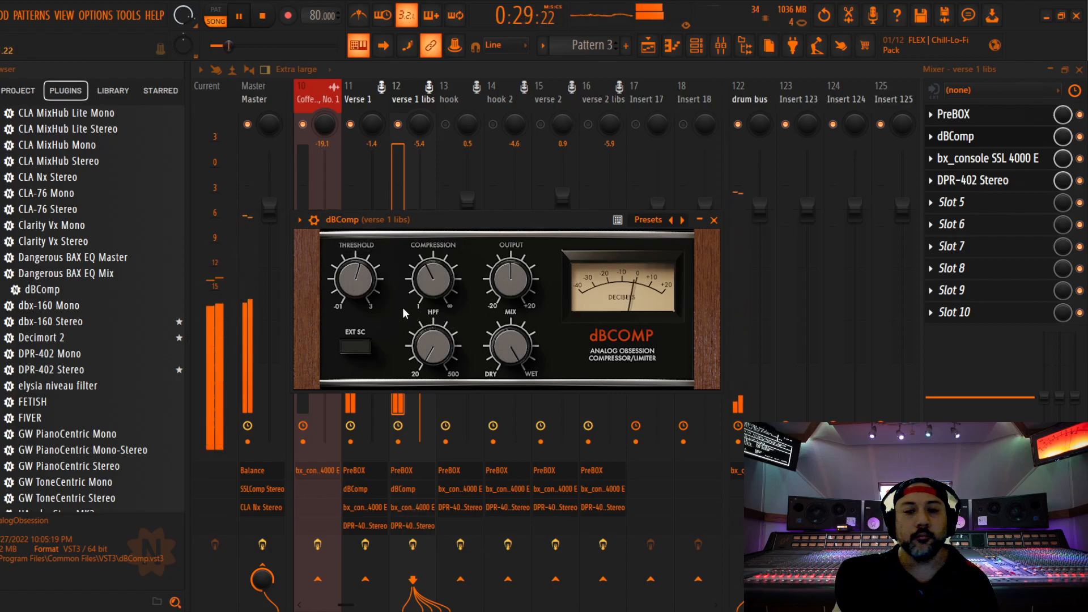
drag(357, 282, 359, 287)
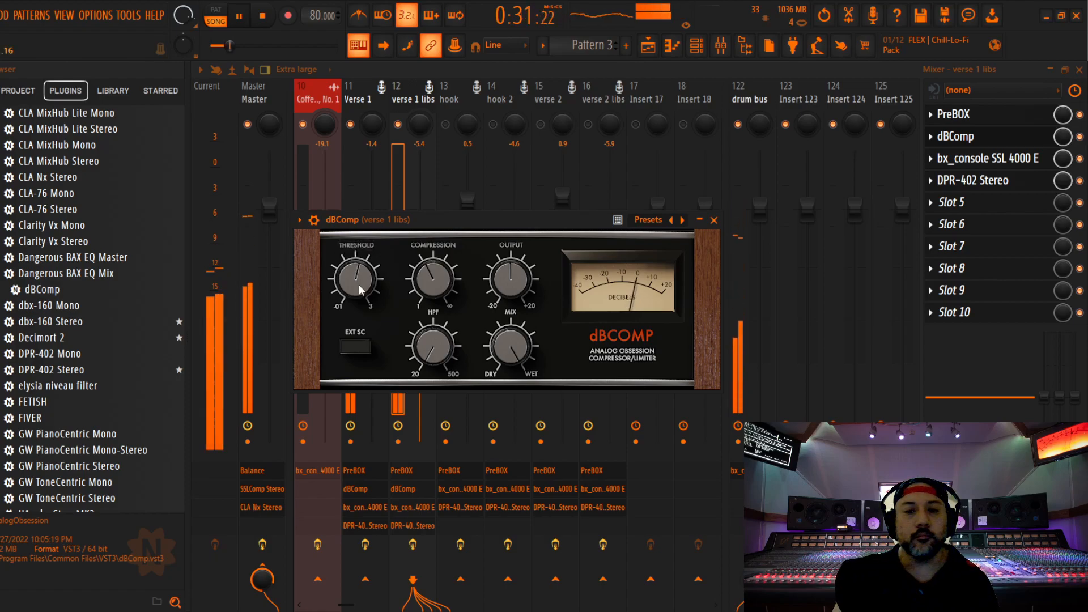
click(714, 220)
Lower the compressor threshold in verse 1 libs' bx_console SSL 4000 E, close it, and set the track's level to -6.8 dB.
click(957, 159)
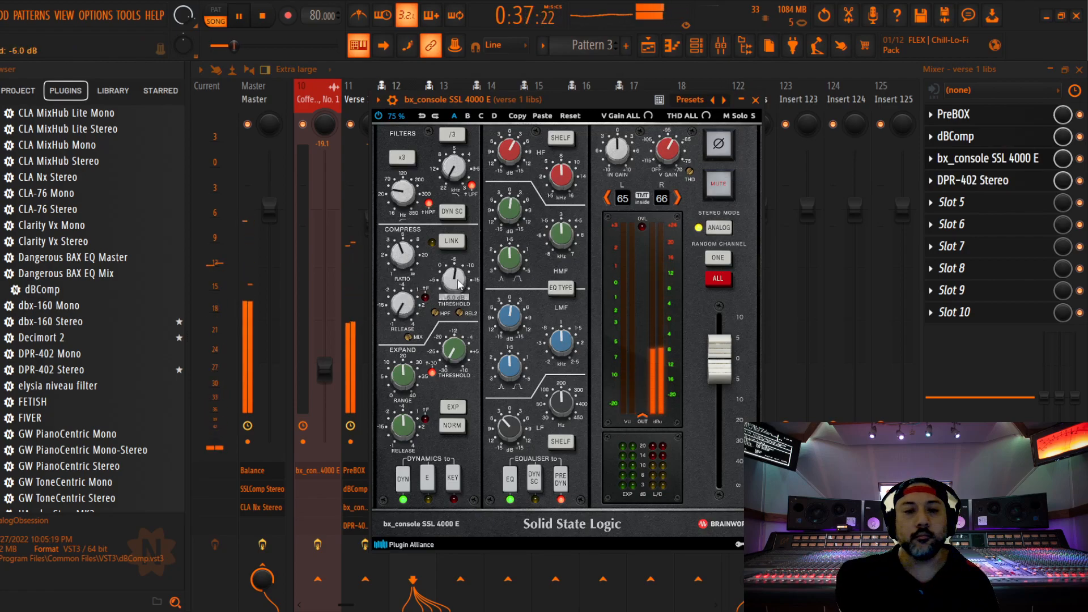
scroll(458, 284, down, 1)
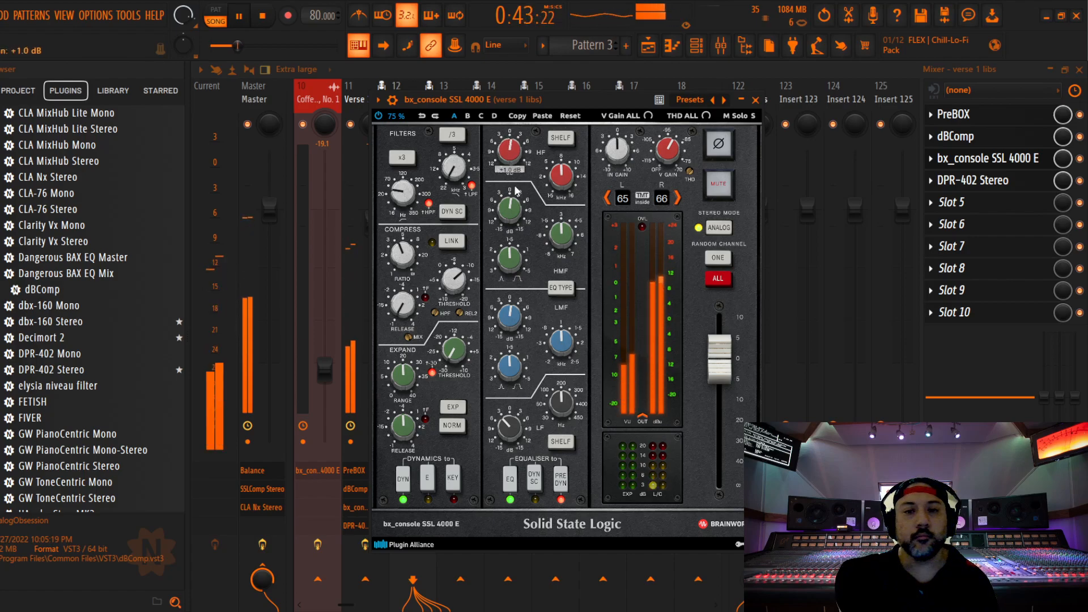
click(755, 100)
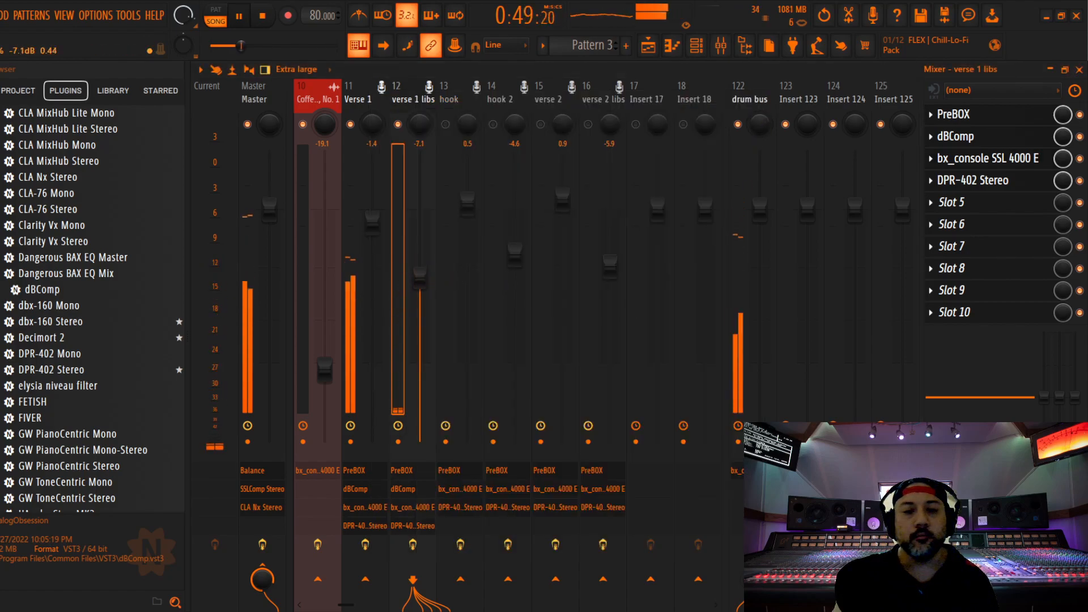
click(373, 225)
click(418, 275)
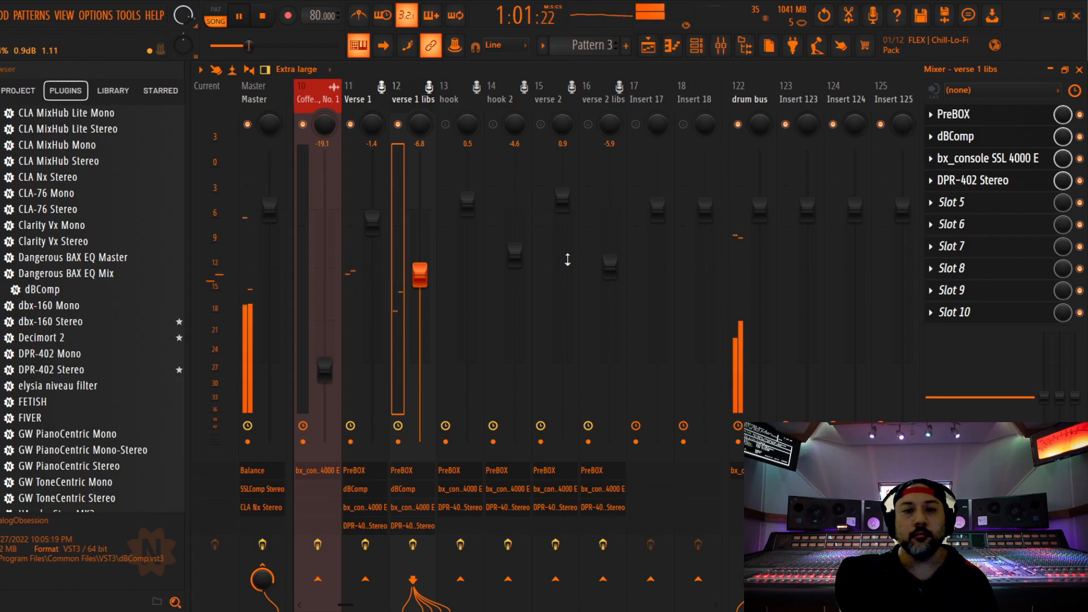
Move the playback position to just before the hook vocals near bar 24 in the playlist, and resume playback in the mixer.
click(1079, 69)
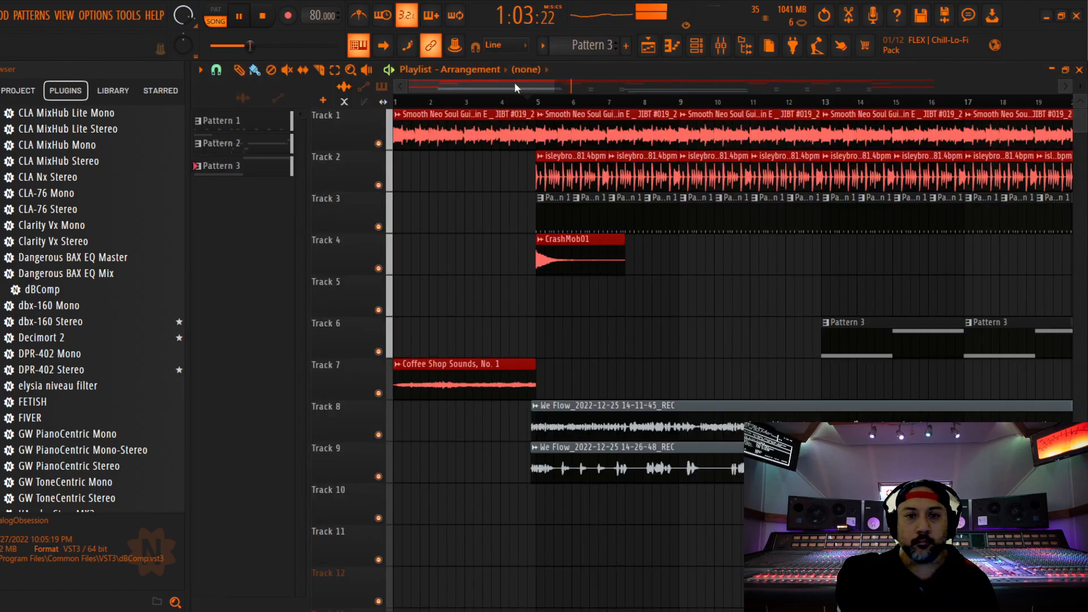
drag(695, 71, 645, 63)
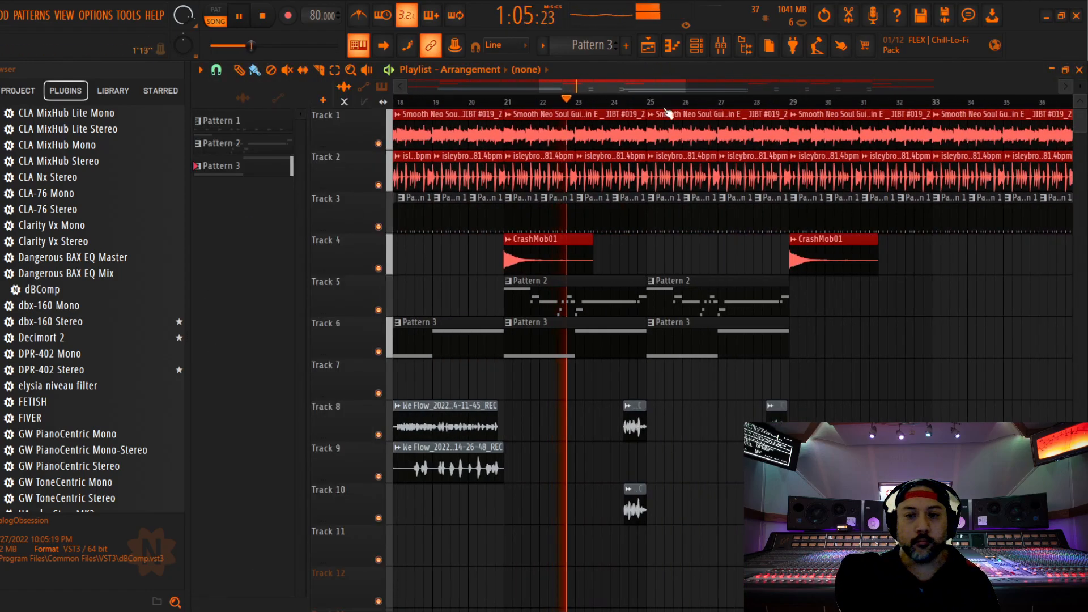
key(space)
click(630, 105)
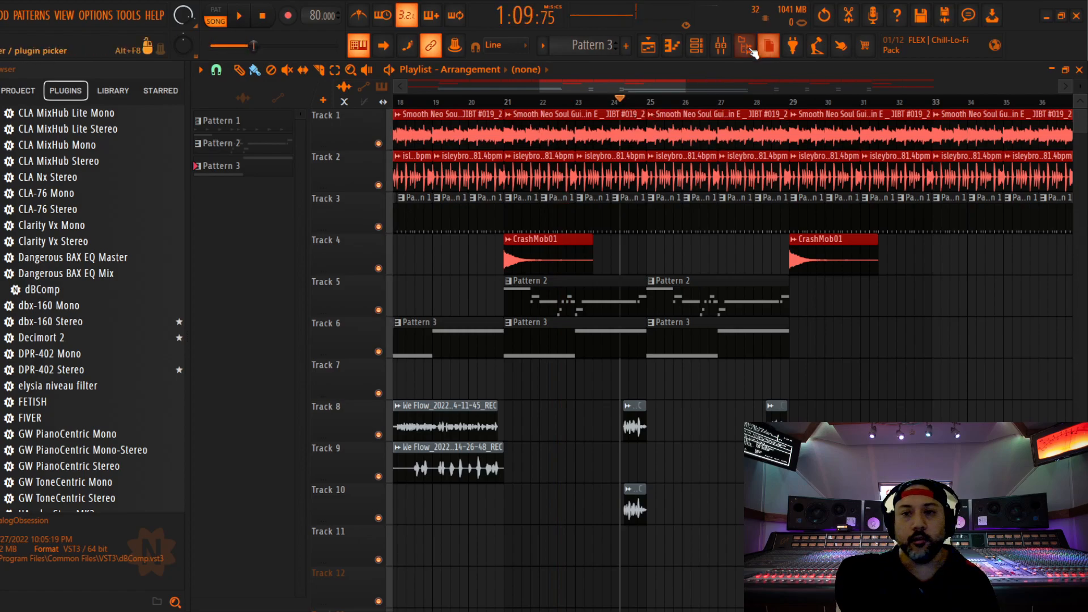
click(715, 51)
key(space)
Select the hook track, insert dBComp between its PreBOX and bx_console SSL 4000 E, and close the dBComp window.
click(448, 102)
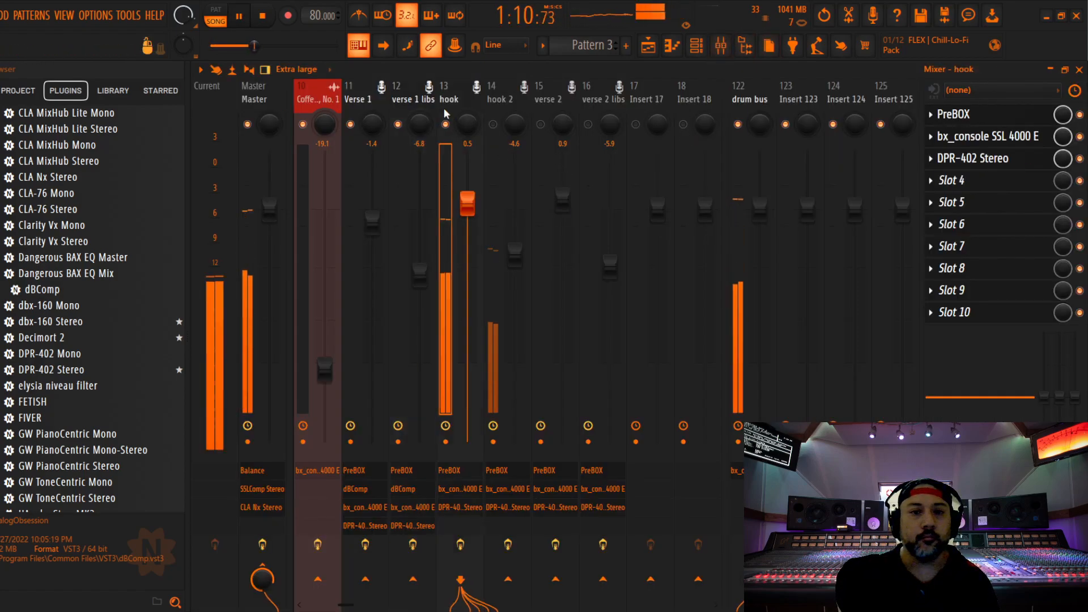
key(space)
drag(57, 291, 963, 180)
scroll(983, 160, up, 2)
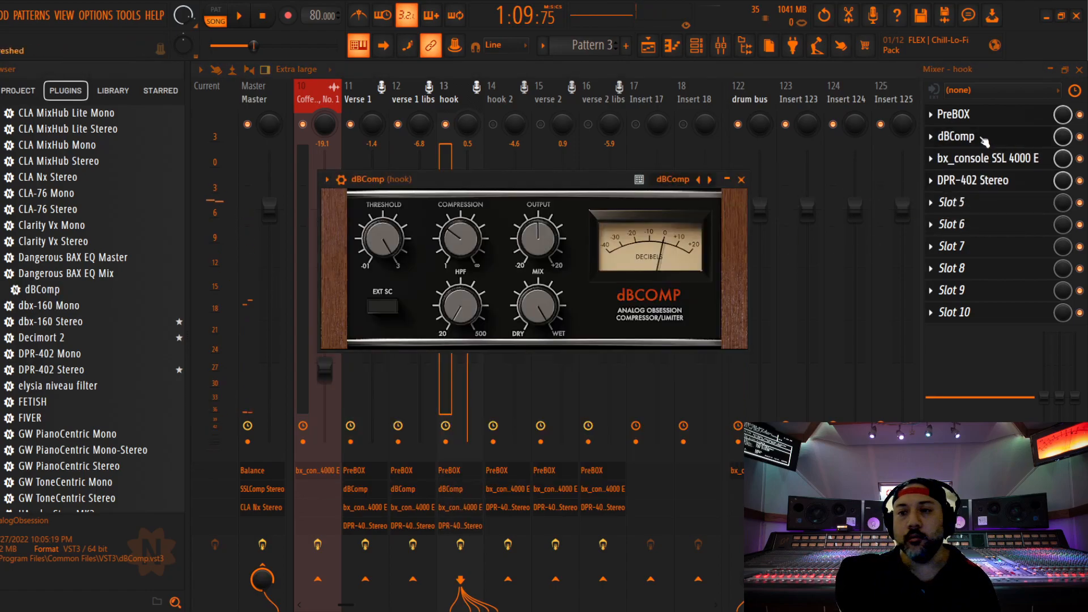
click(741, 180)
Set the hook track's PreBOX model to New-81 and its input to 10.3 dB during playback, and close the plugin.
click(954, 115)
scroll(350, 275, up, 3)
key(space)
drag(470, 273, 488, 176)
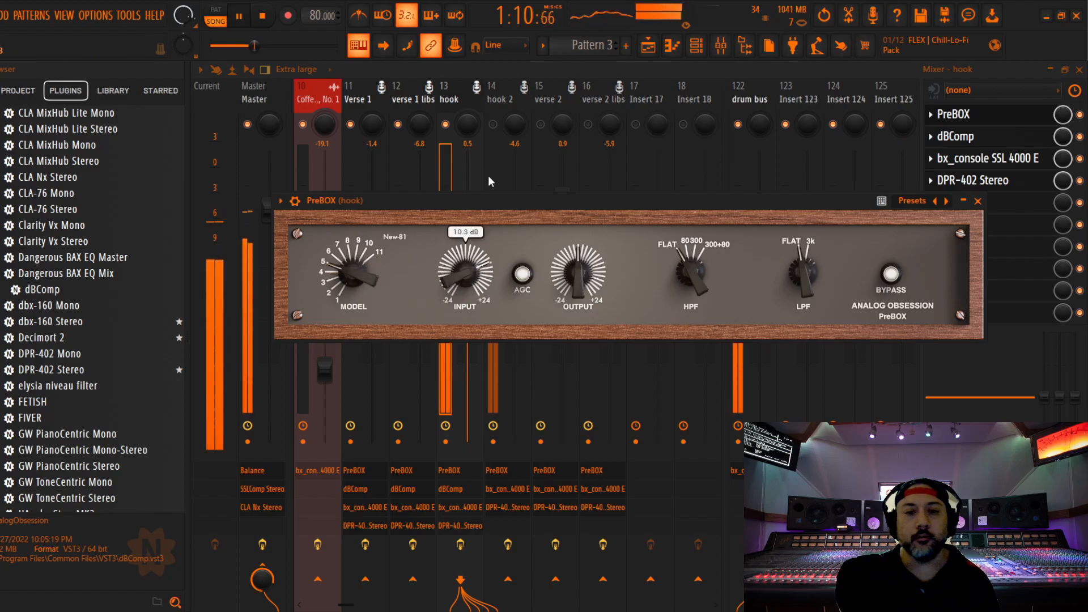
click(977, 200)
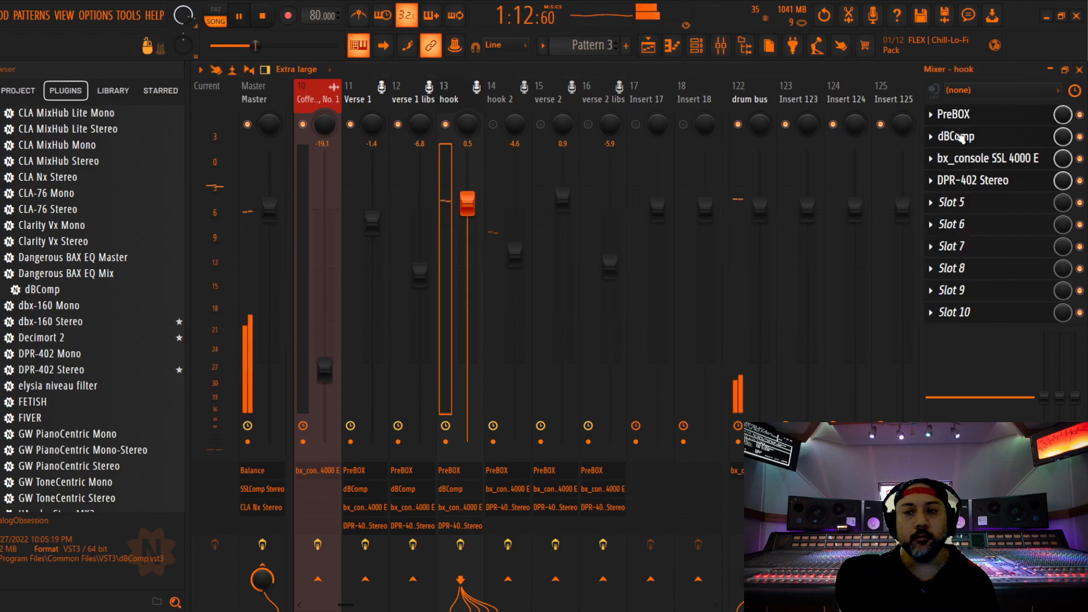
Set the hook track's dBComp compression to 3.9 and lower its threshold to about 1.33, and close the plugin.
click(958, 138)
mouse_move(464, 243)
scroll(459, 238, up, 4)
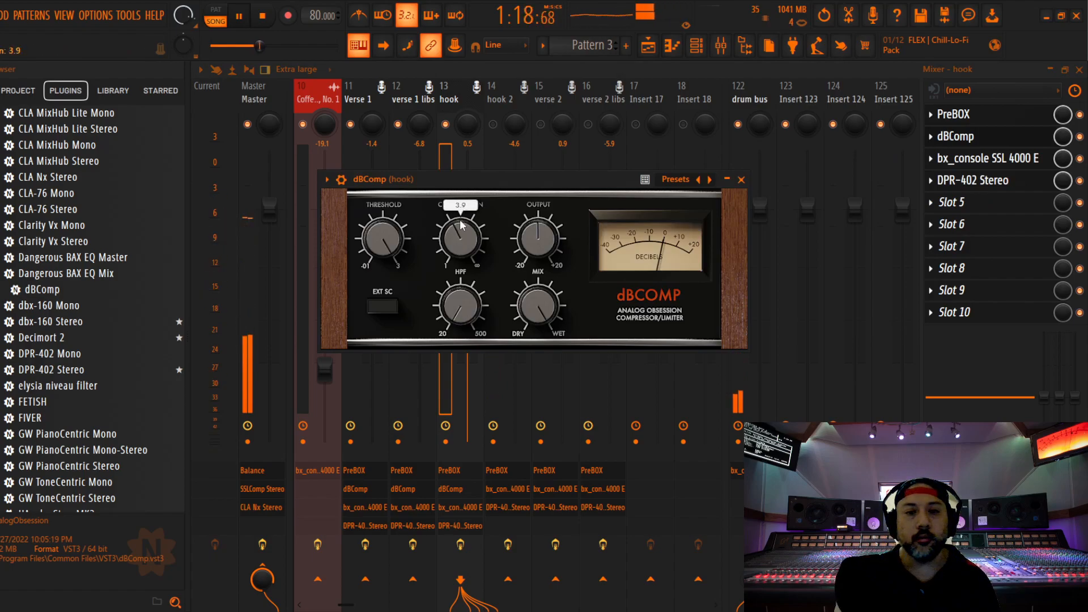
scroll(379, 235, down, 5)
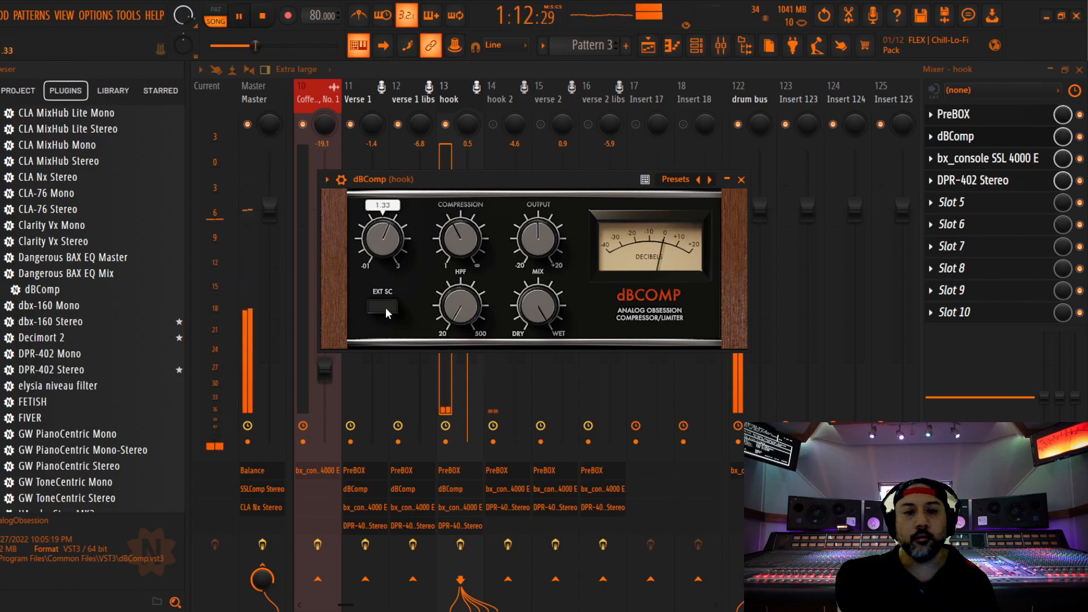
scroll(382, 250, up, 2)
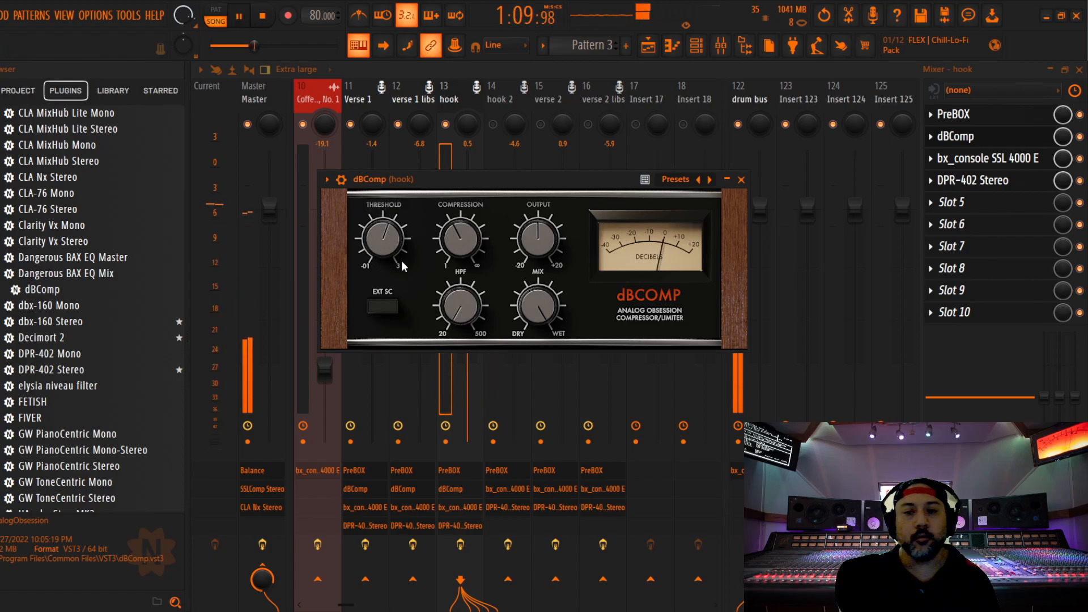
click(741, 179)
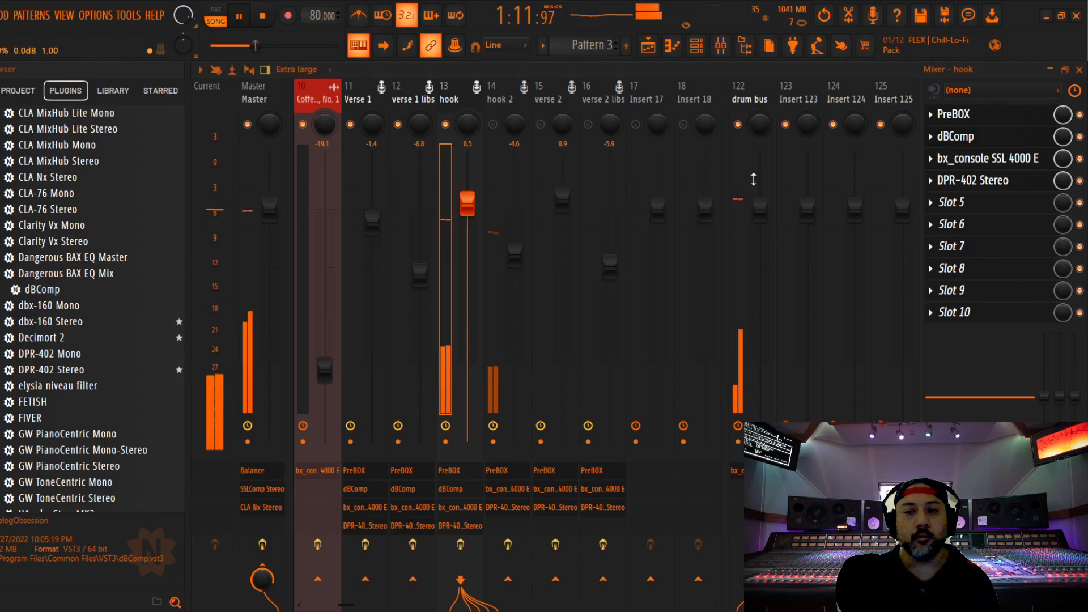
In hook's bx_console SSL 4000 E, adjust the compressor ratio, release and -8.0 dB threshold, fine-tune the HF gain, and close the plugin.
click(976, 160)
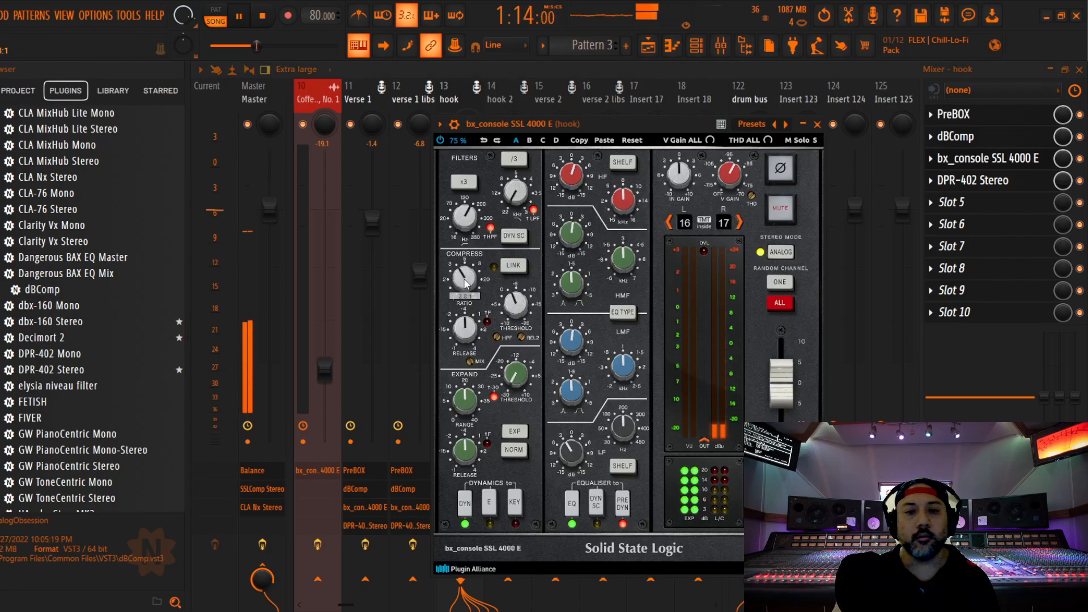
drag(465, 328, 465, 333)
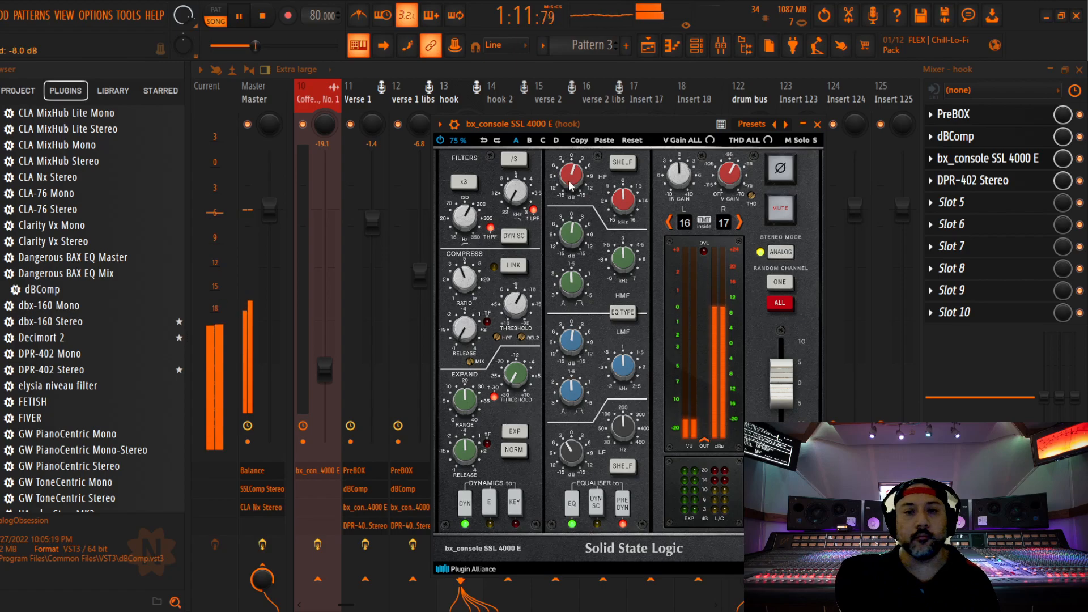
drag(570, 189, 572, 183)
click(816, 125)
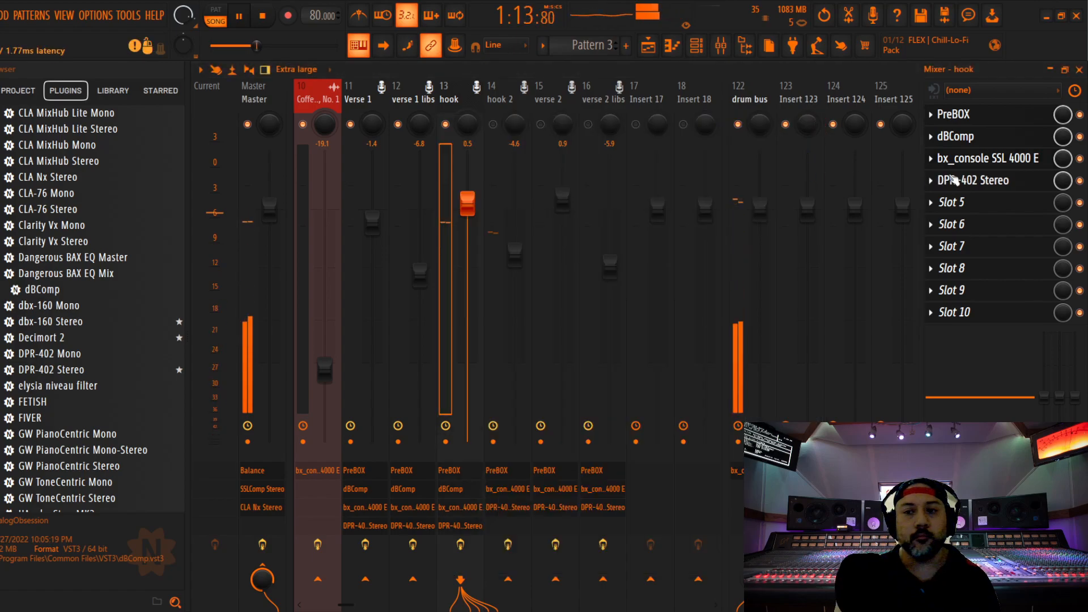
Set the de-esser in the hook track's DPR-402 Stereo to 2.0 and close the plugin.
click(955, 180)
key(space)
key(space)
drag(424, 281, 424, 274)
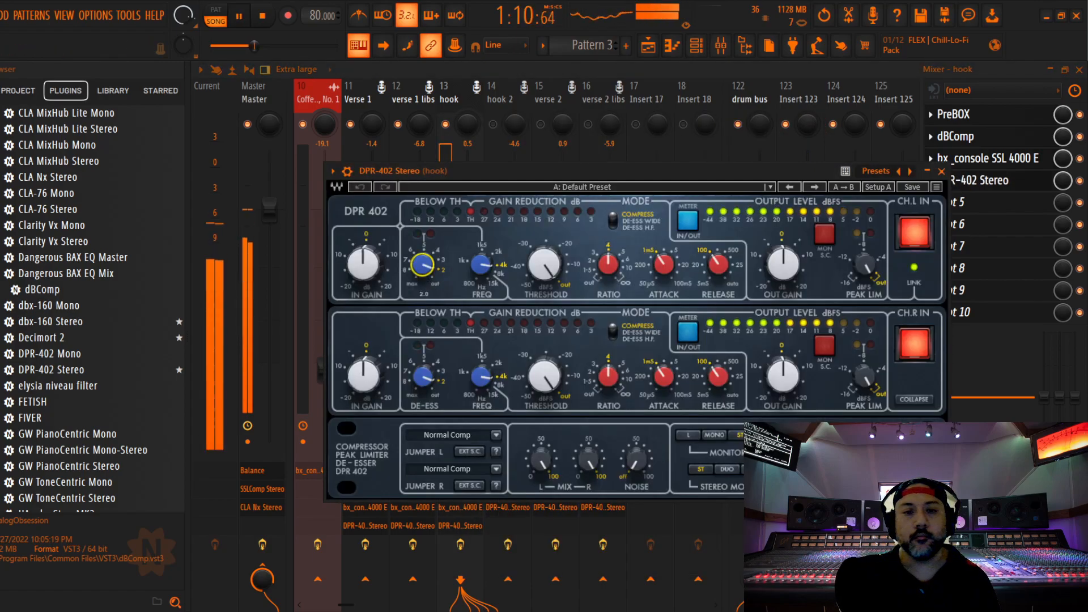
click(941, 171)
Pause playback, check the DPR-402 Stereo settings on the verse 1 libs track, and close the plugin.
click(433, 105)
key(space)
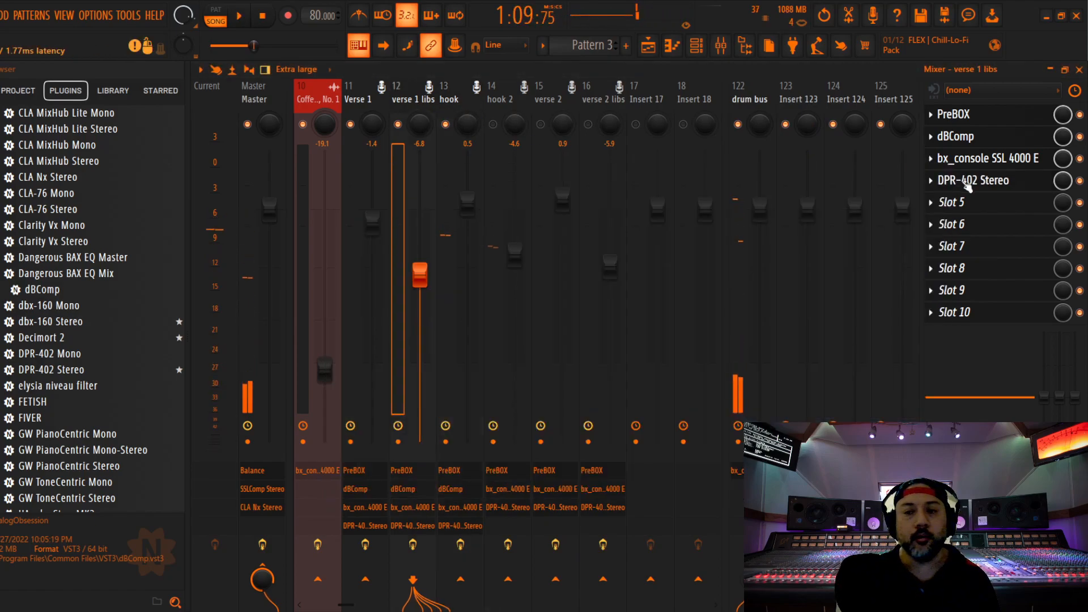
click(967, 182)
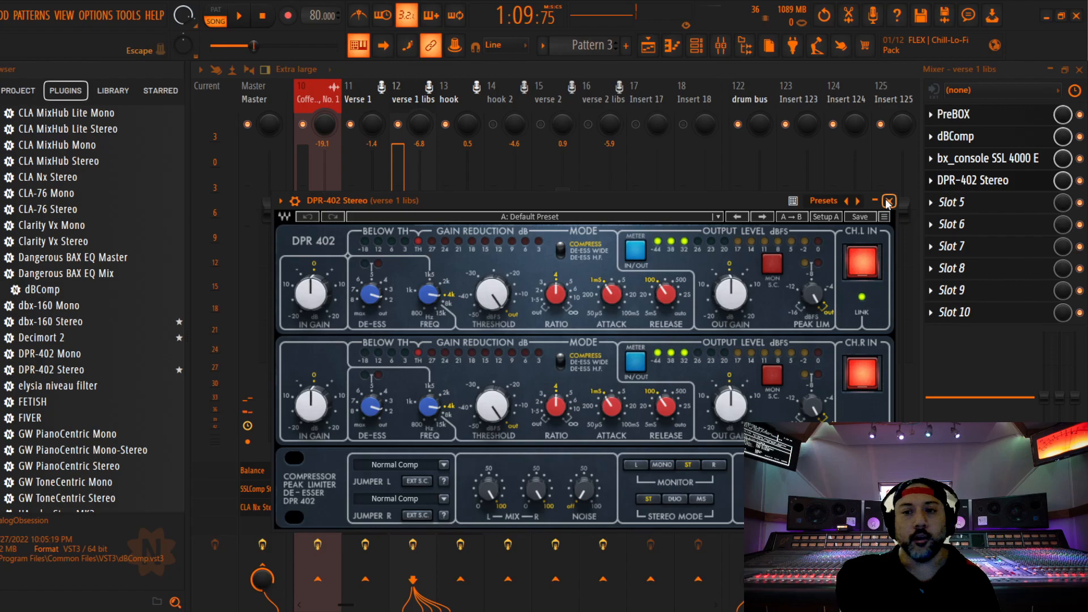
click(888, 202)
Reselect the hook track, resume playback, and lower the track's level to -2.0 dB.
click(467, 120)
key(space)
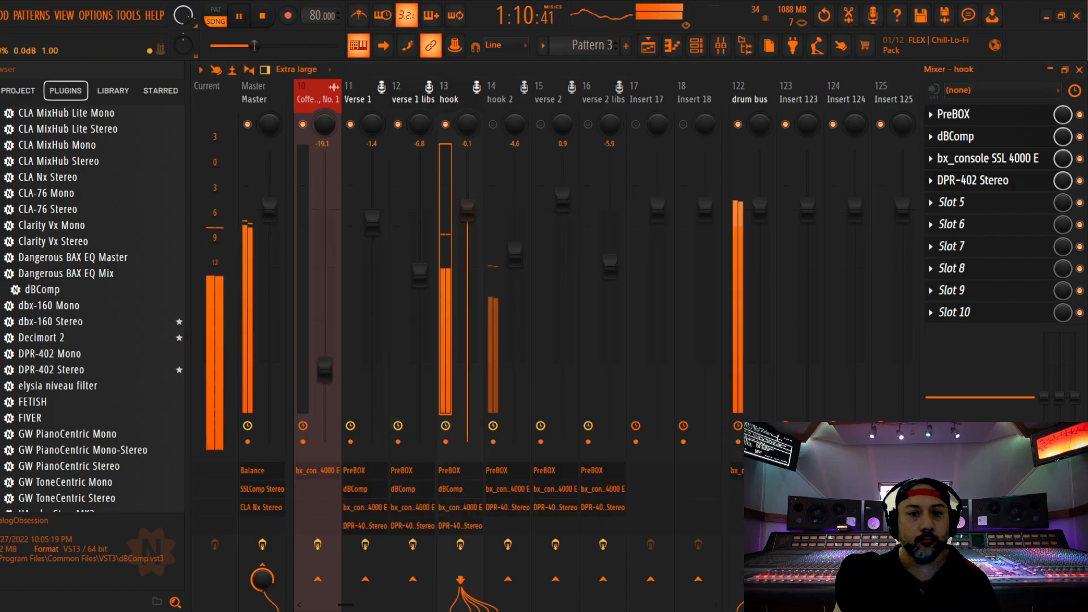
drag(468, 207, 468, 230)
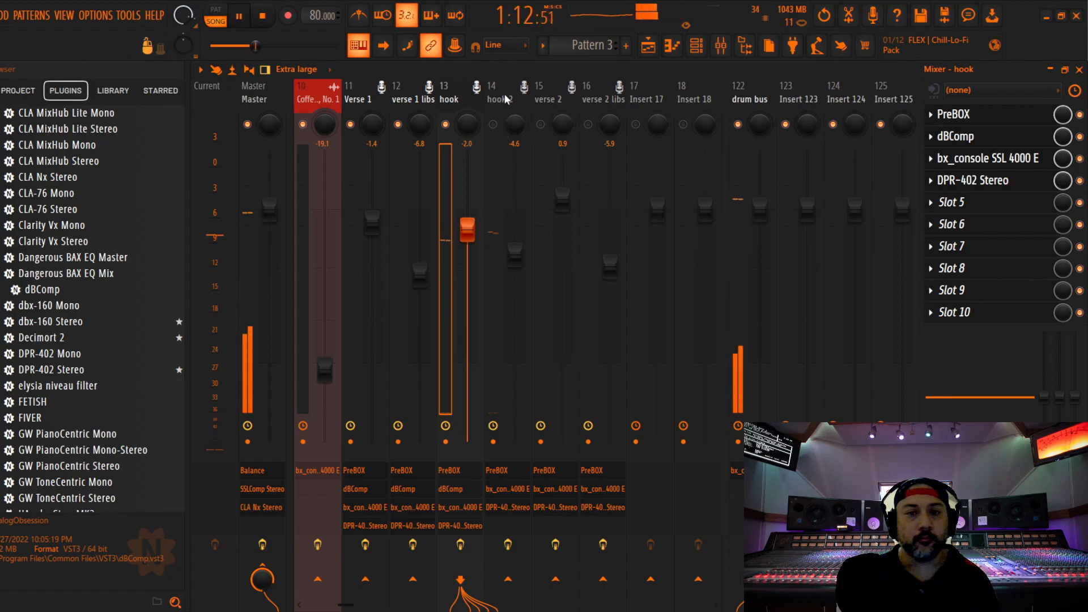
Insert dBComp between PreBOX and bx_console on the hook 2 track, set its compression to 4.0, and close it.
click(506, 101)
drag(44, 298, 973, 137)
drag(357, 205, 366, 187)
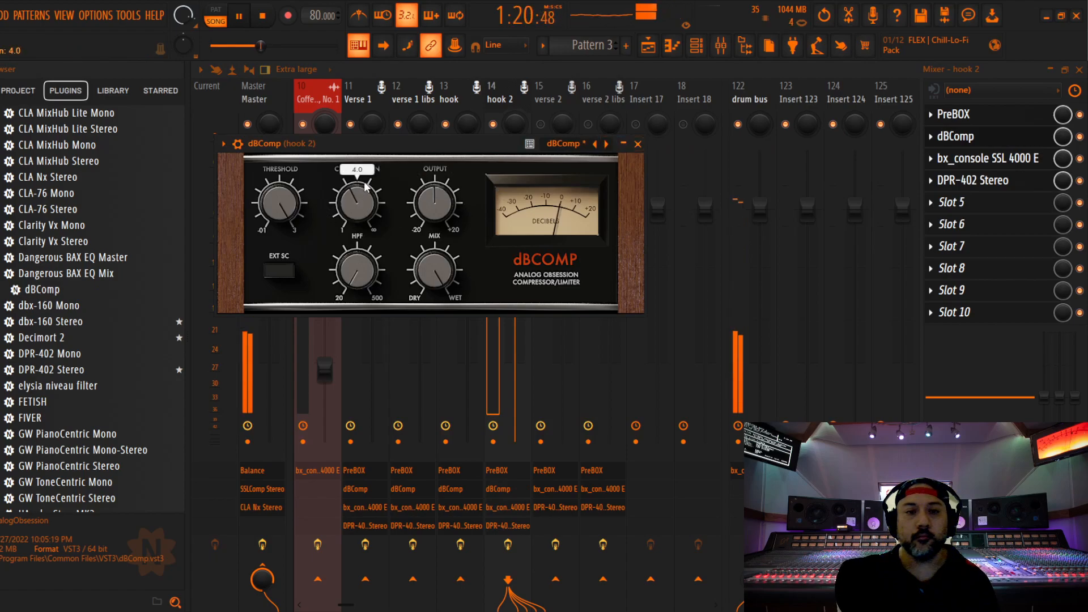
click(638, 144)
Adjust the input gain of the hook 2 track's PreBOX during playback and close the plugin.
click(953, 113)
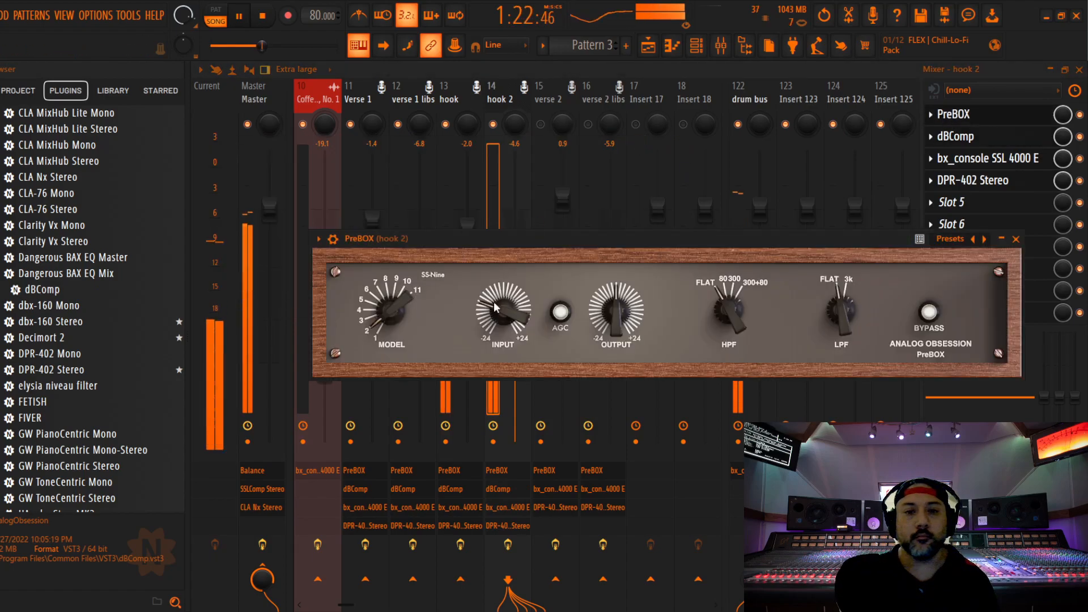
scroll(390, 304, up, 3)
drag(503, 312, 534, 317)
click(1015, 238)
Lower the threshold of the hook 2 track's dBComp and close the plugin.
click(955, 136)
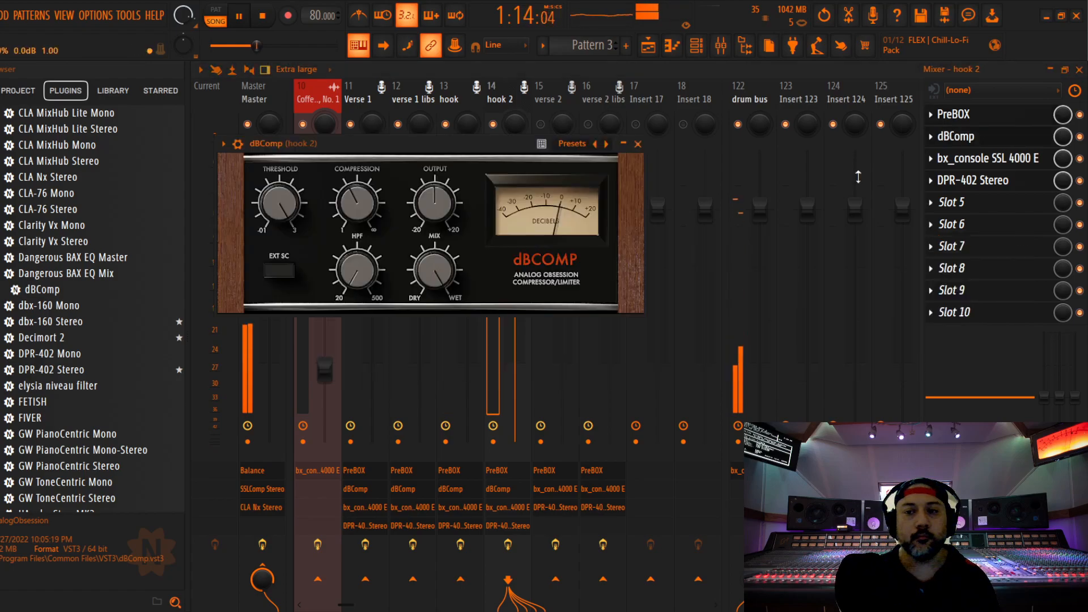
drag(282, 212, 276, 274)
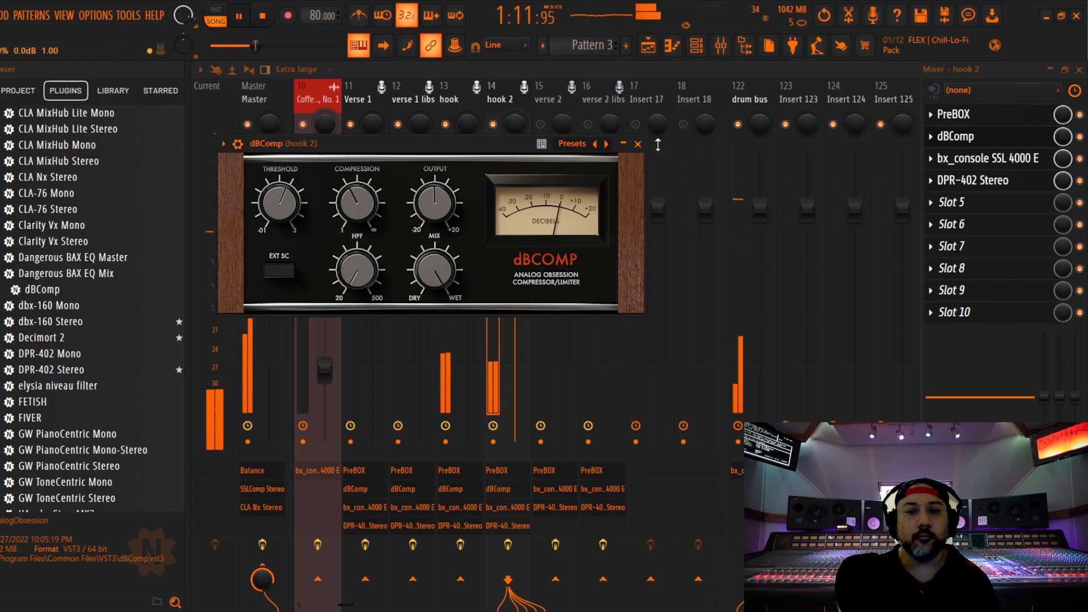
click(637, 144)
In hook 2's bx_console SSL 4000 E, lower the compressor ratio, set release to 0.10 s and HF gain to +1.0 dB, and close it.
click(997, 158)
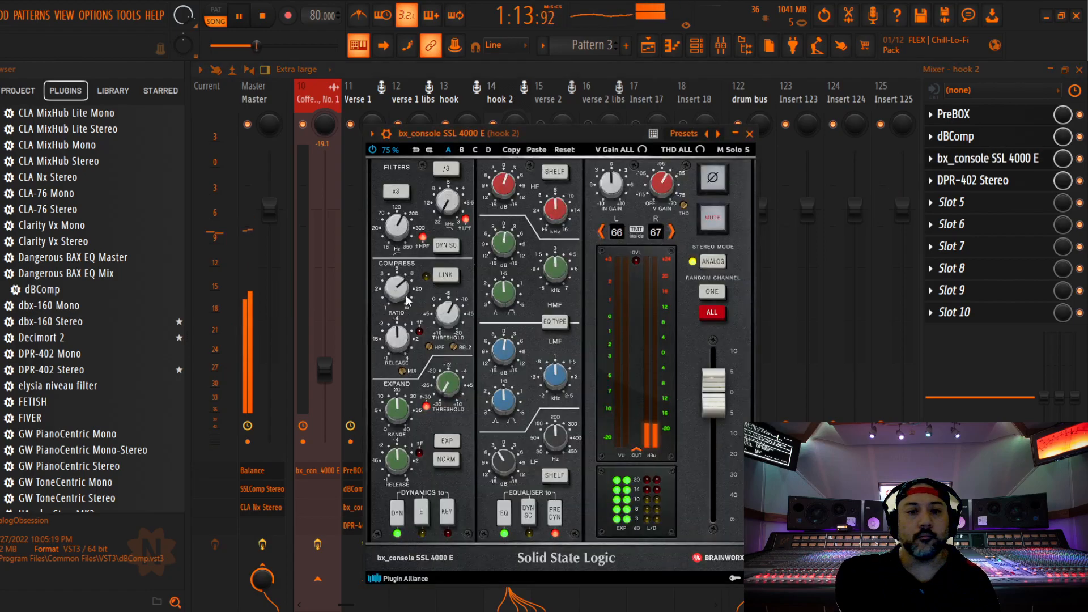
scroll(403, 297, down, 3)
key(space)
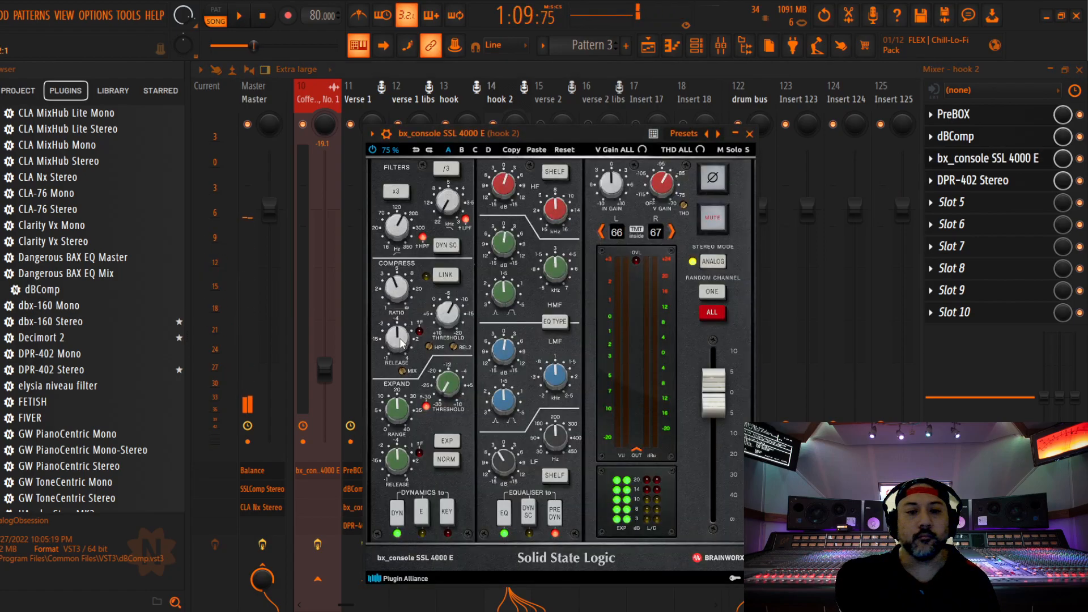
key(space)
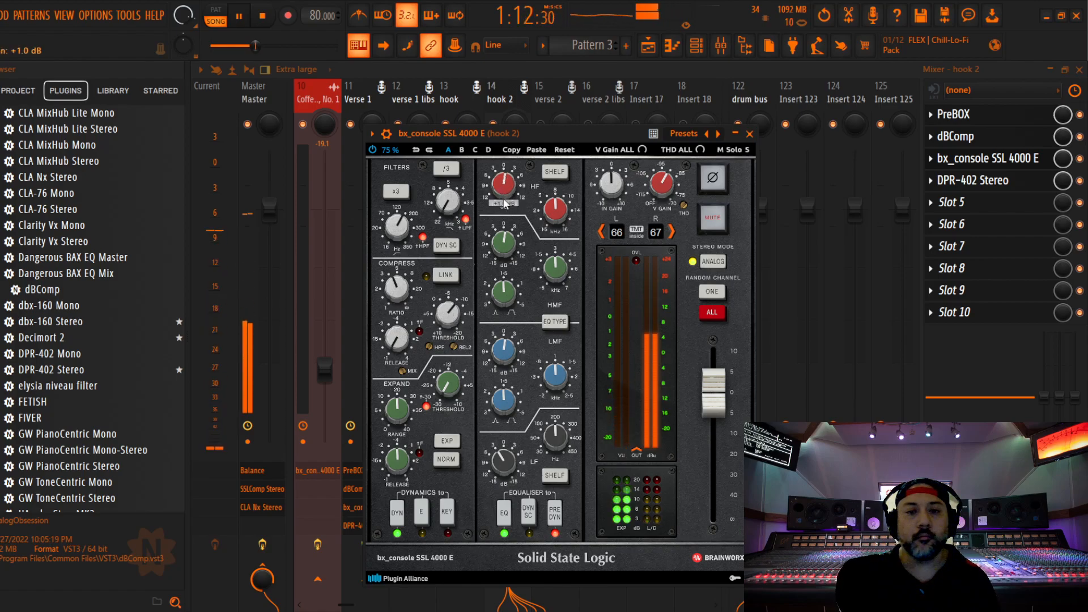
key(space)
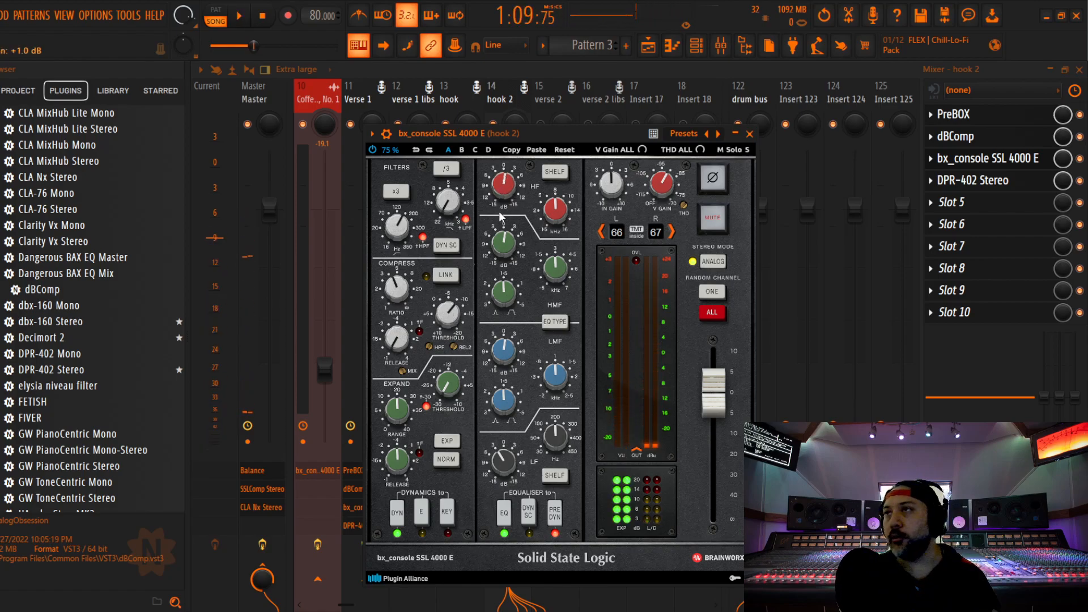
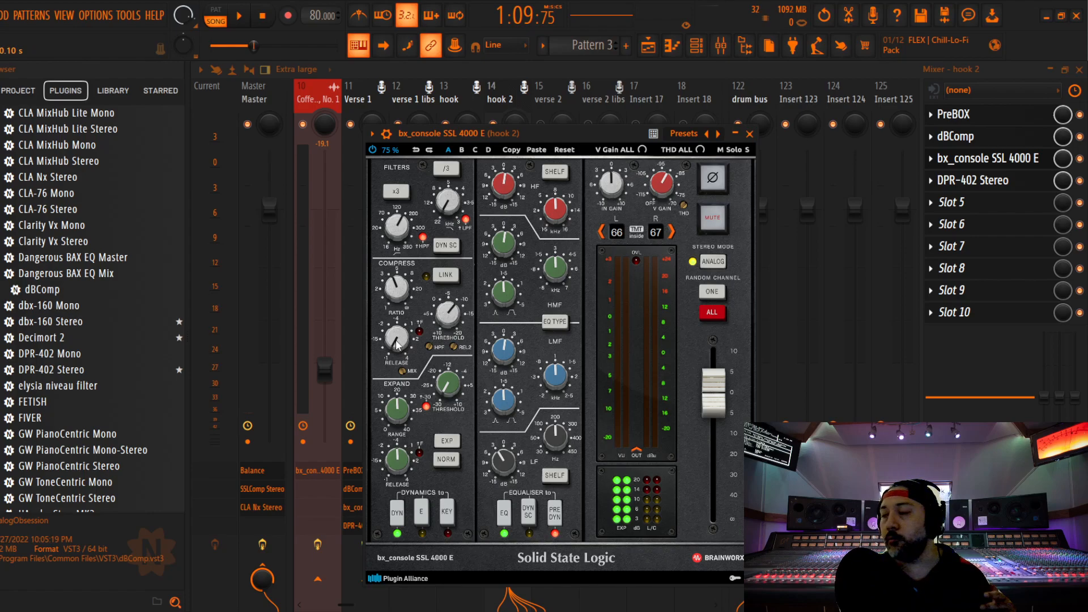
key(space)
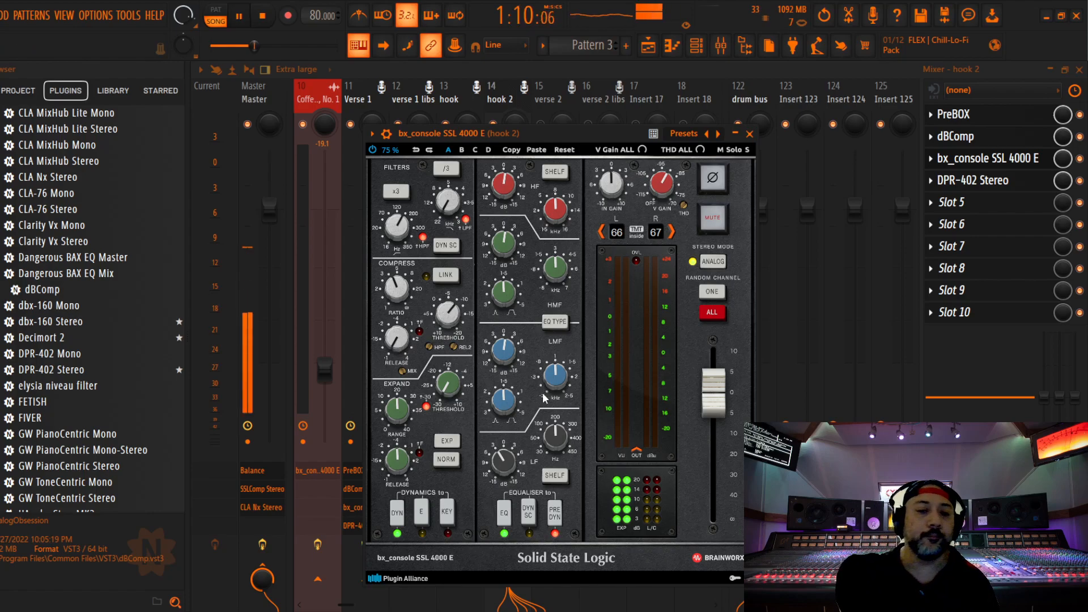
click(749, 134)
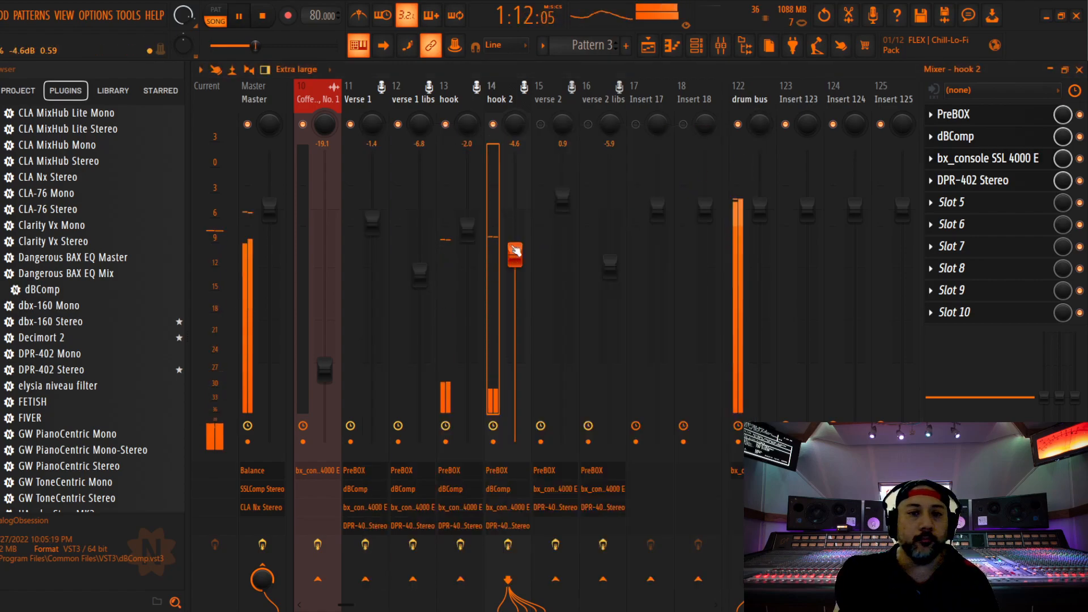
Replay the section and check the meters in hook 2's bx_console SSL 4000 E, and close the plugin.
key(space)
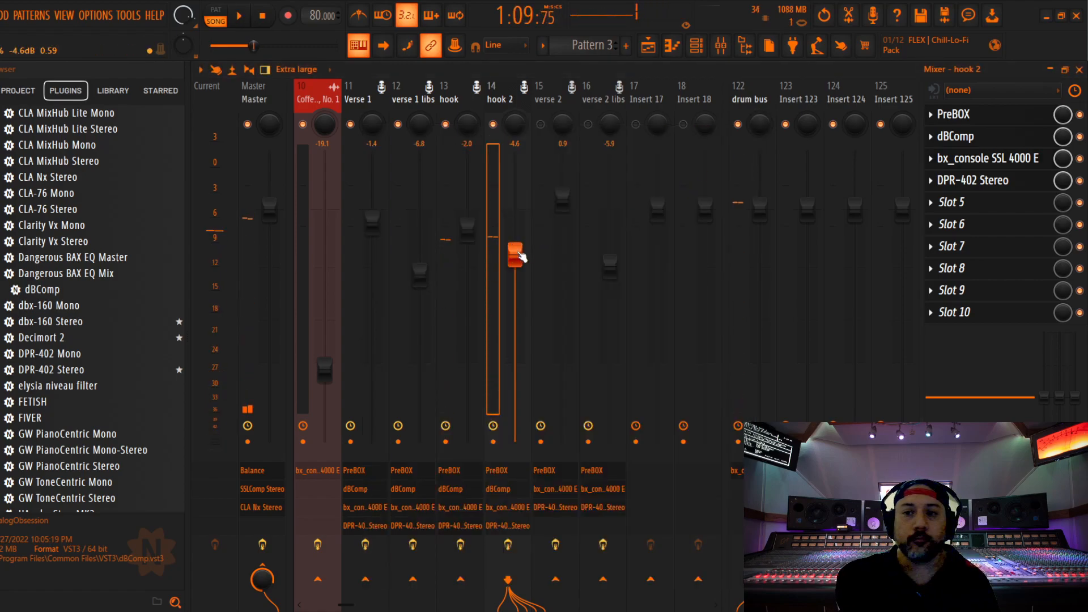
click(972, 158)
key(space)
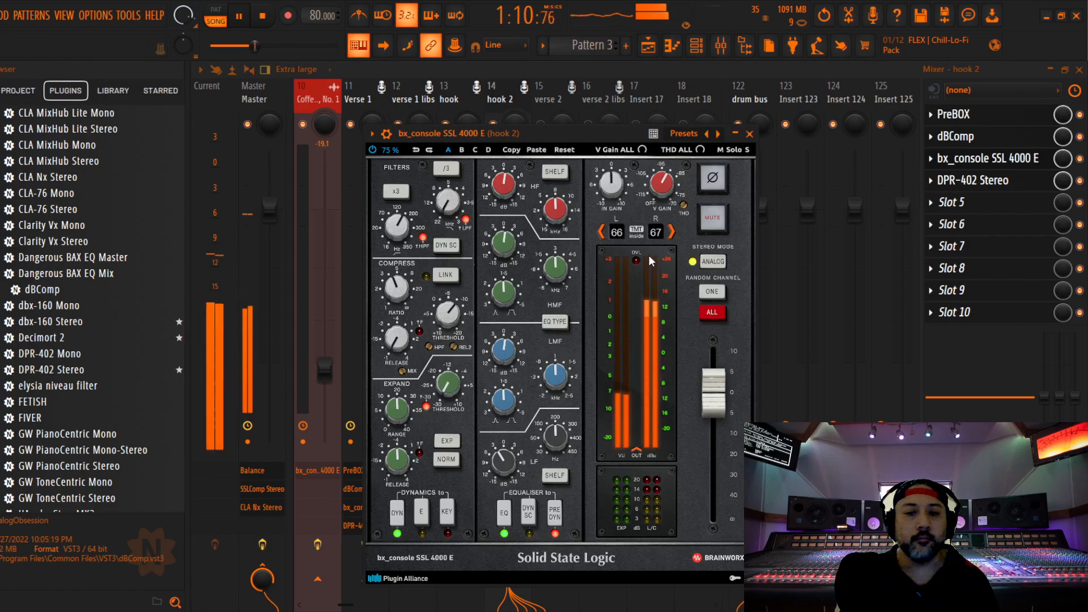
click(749, 134)
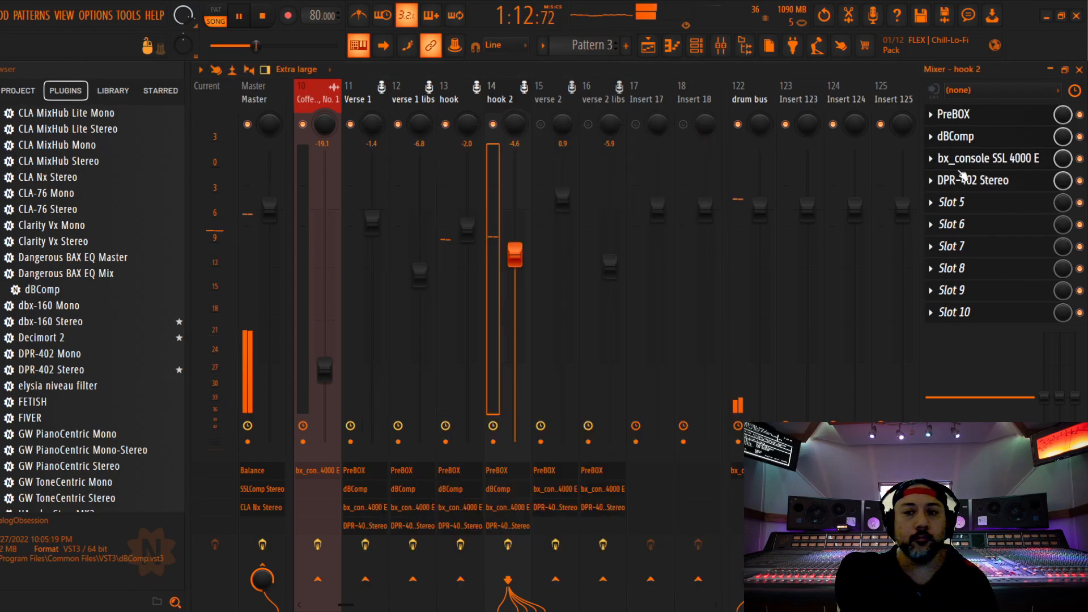
Set the de-esser in hook 2's DPR-402 Stereo to 1.9, close the plugin, and set the track's level to -6.5 dB.
click(972, 181)
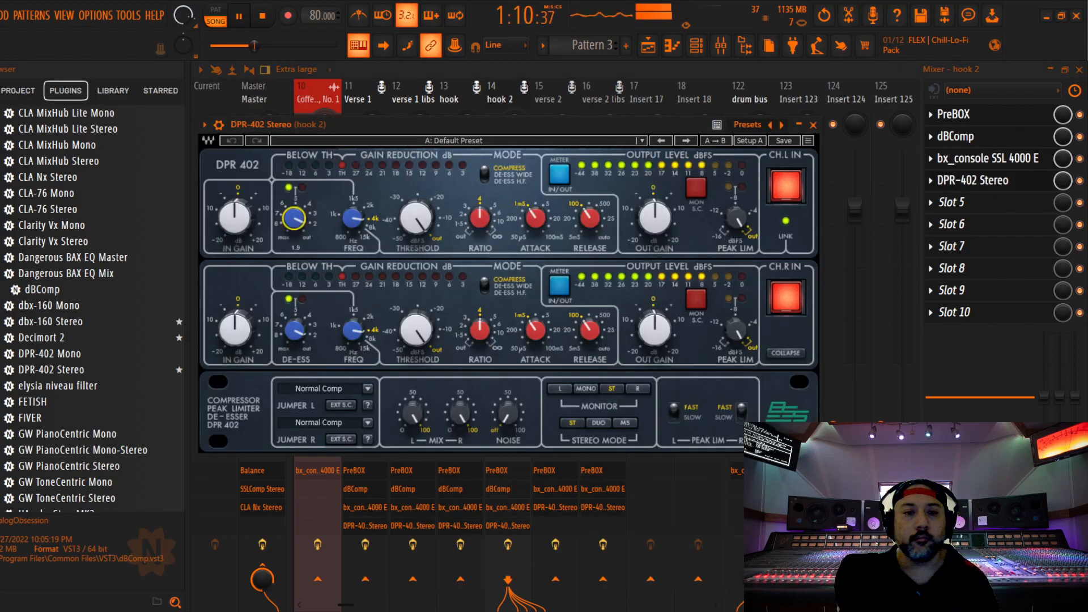
click(813, 125)
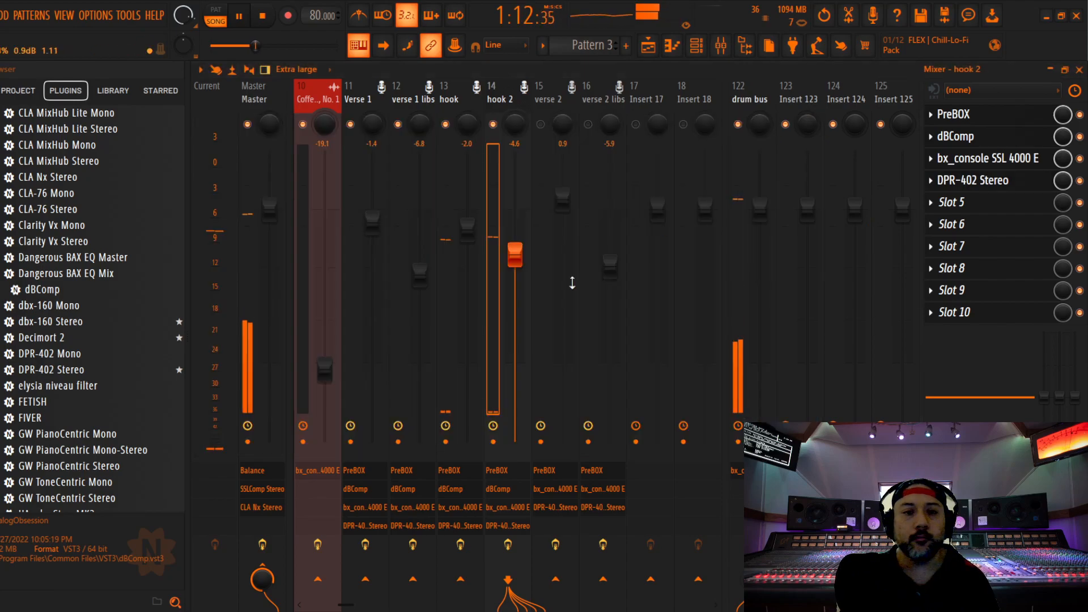
drag(515, 288, 515, 272)
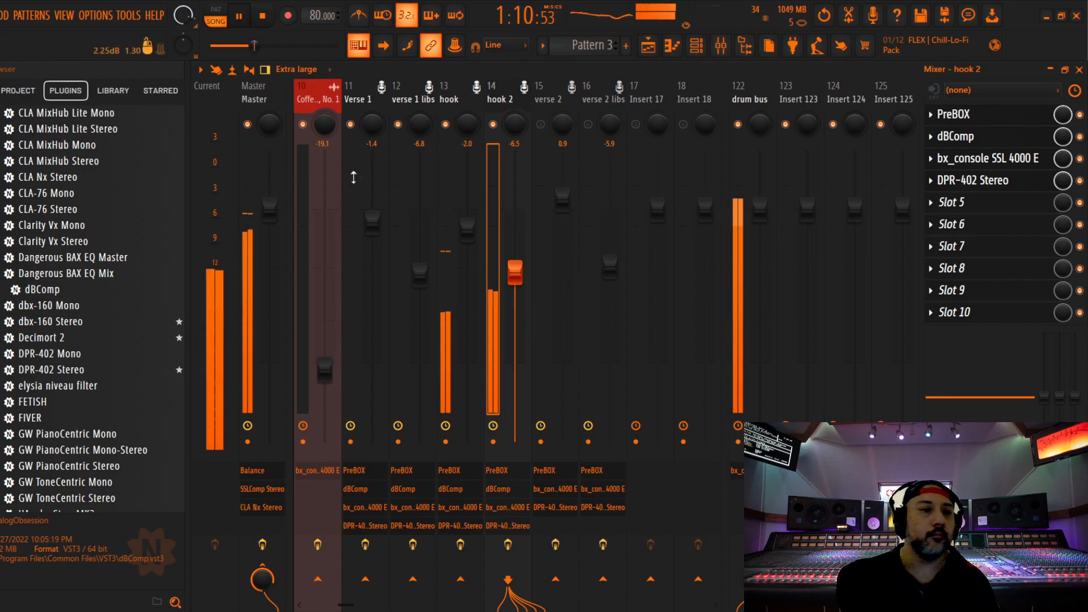
Save the project and dismiss the prompt about removing Edison's stored data.
click(0, 15)
click(3, 78)
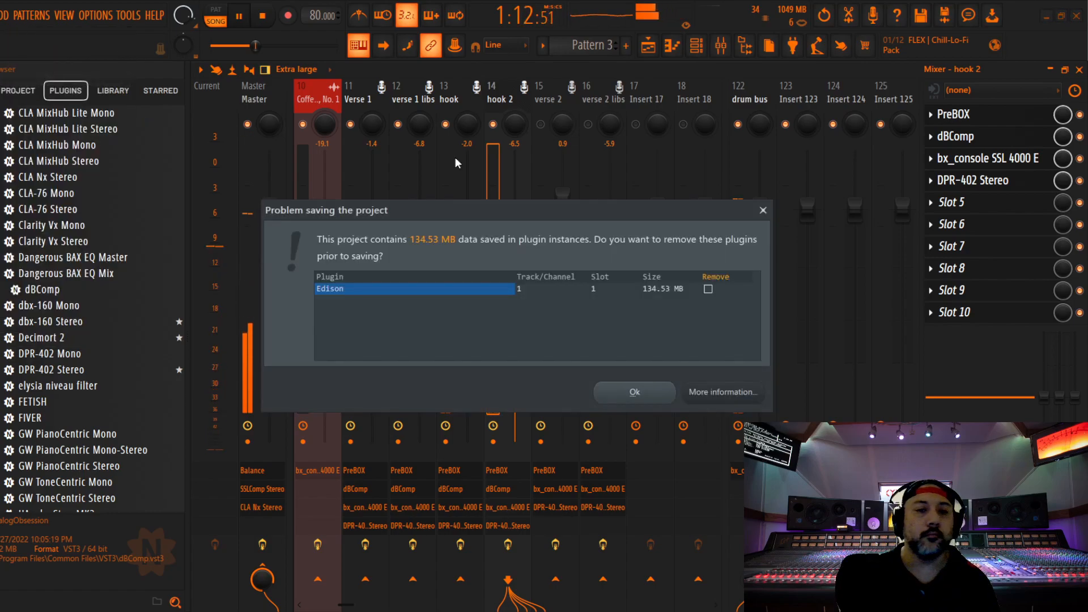
click(762, 212)
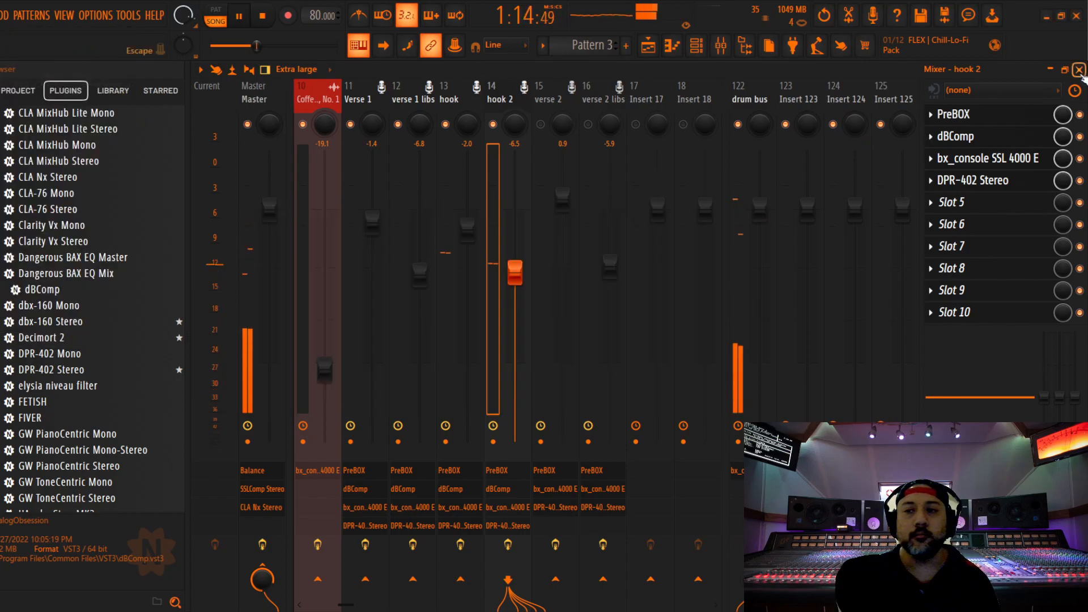
Open the playlist, stop playback, and move the playback position to just after bar 28, before the next vocal section.
key(F5)
key(space)
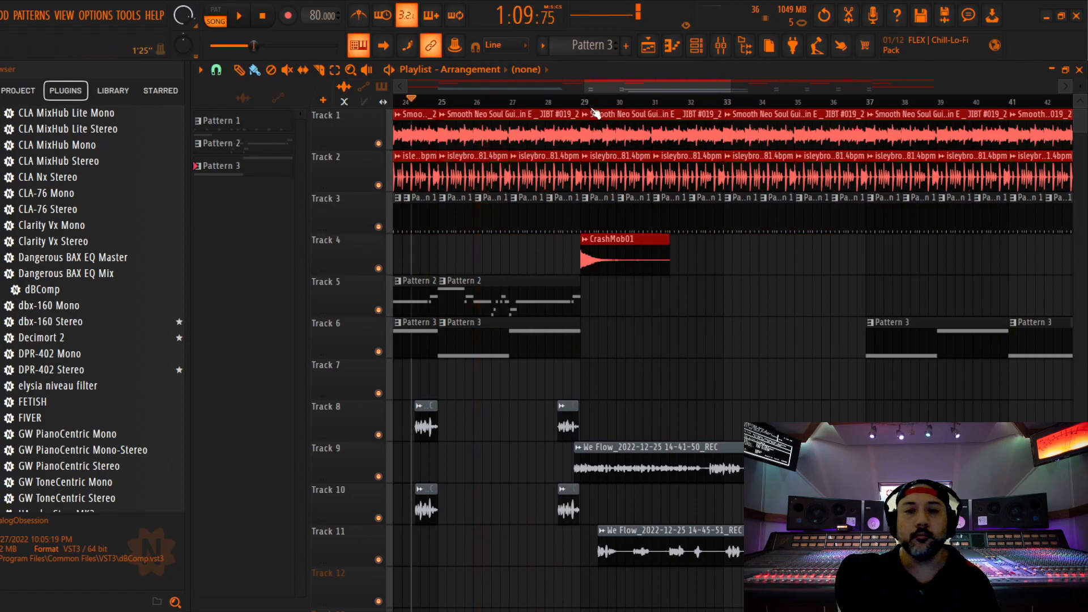
click(569, 103)
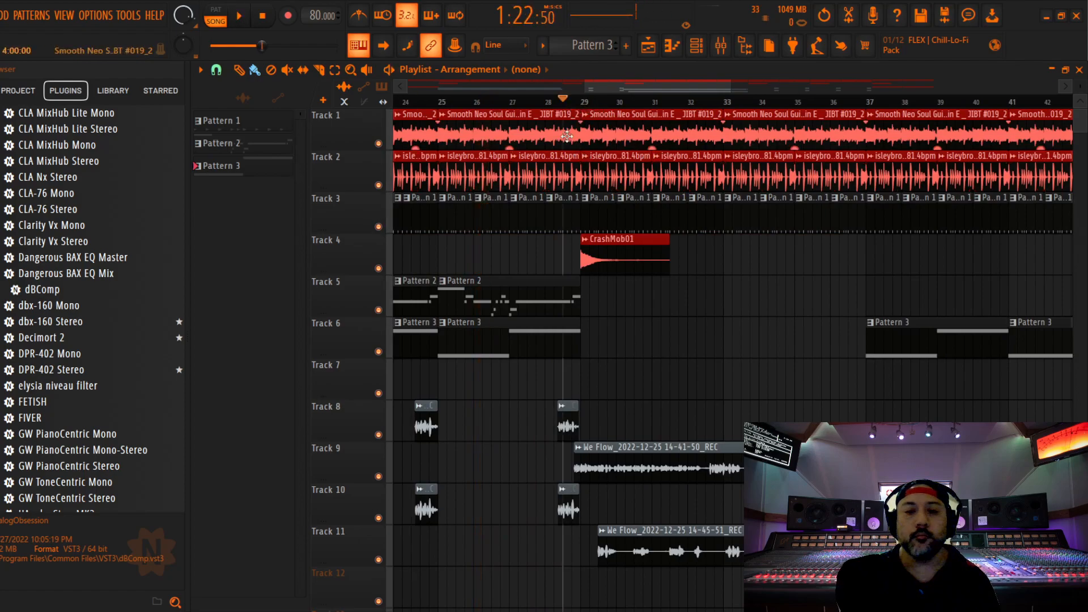
click(563, 105)
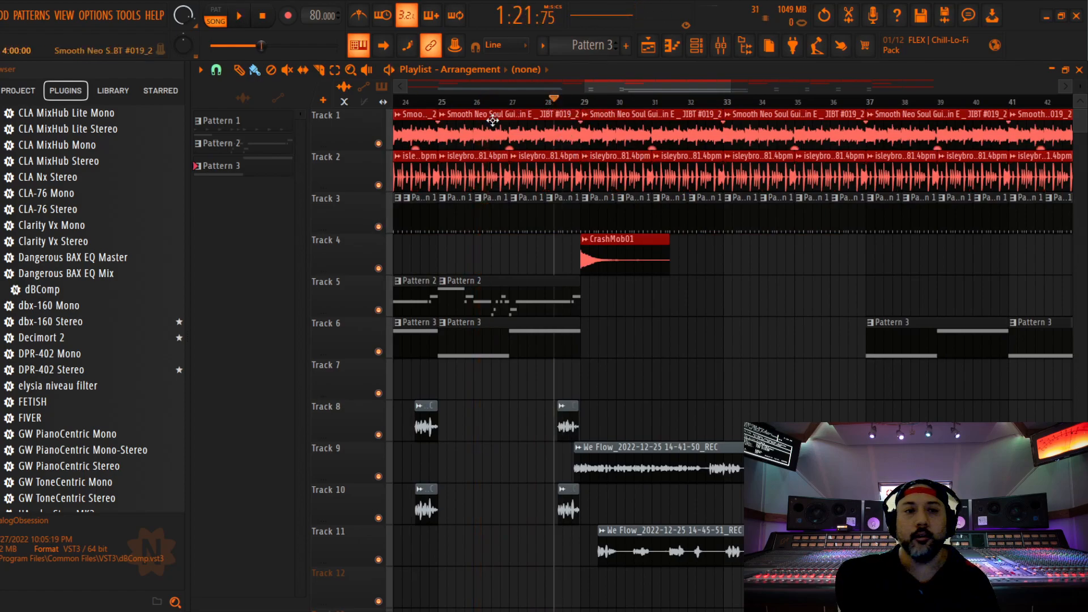
Save the project again and dismiss the prompt about removing Edison's stored data.
click(1, 16)
click(6, 79)
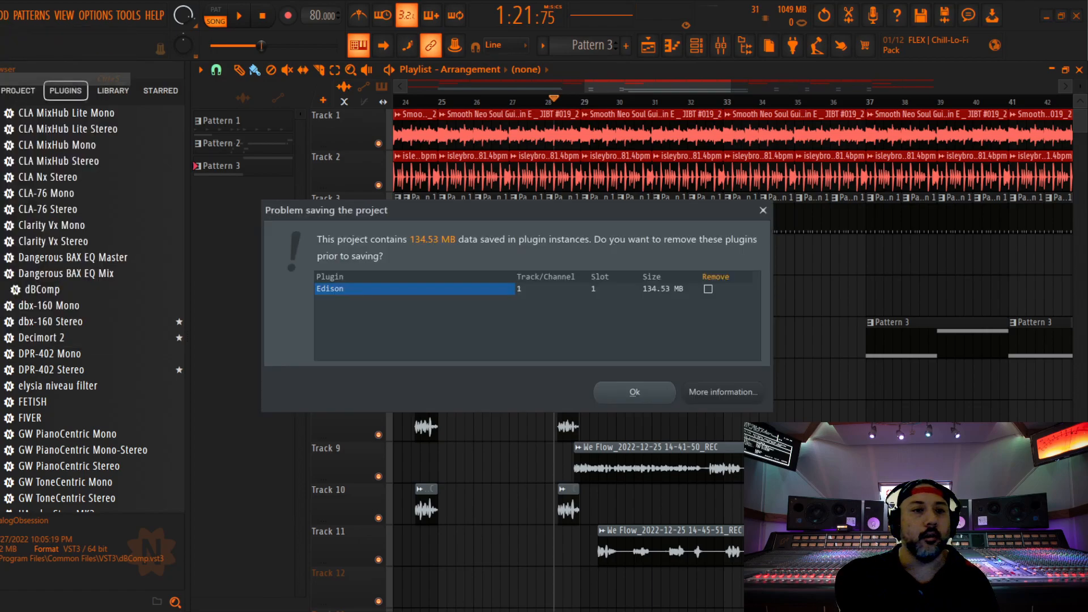
click(763, 210)
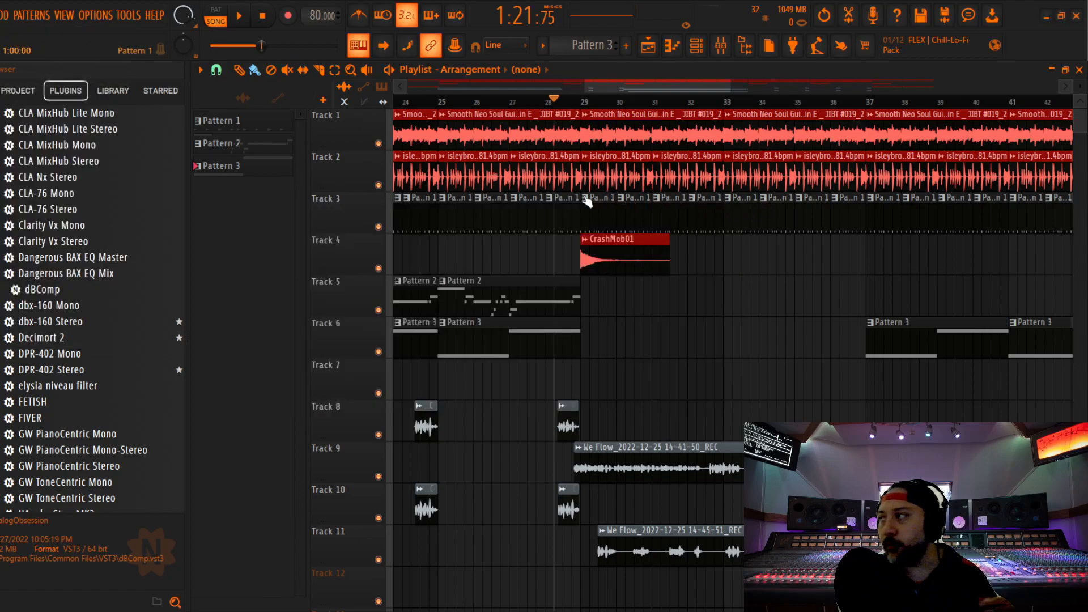
Start playback, insert dBComp between PreBOX and bx_console SSL 4000 E on the verse 2 mixer track, adjust its compression, and close the plugin.
key(space)
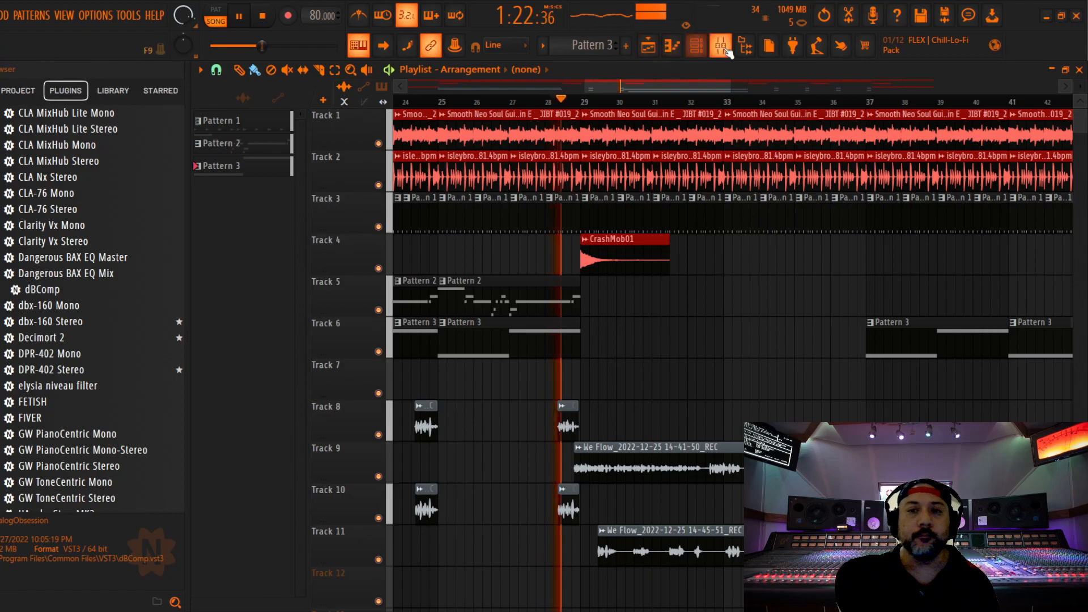
key(F9)
click(542, 102)
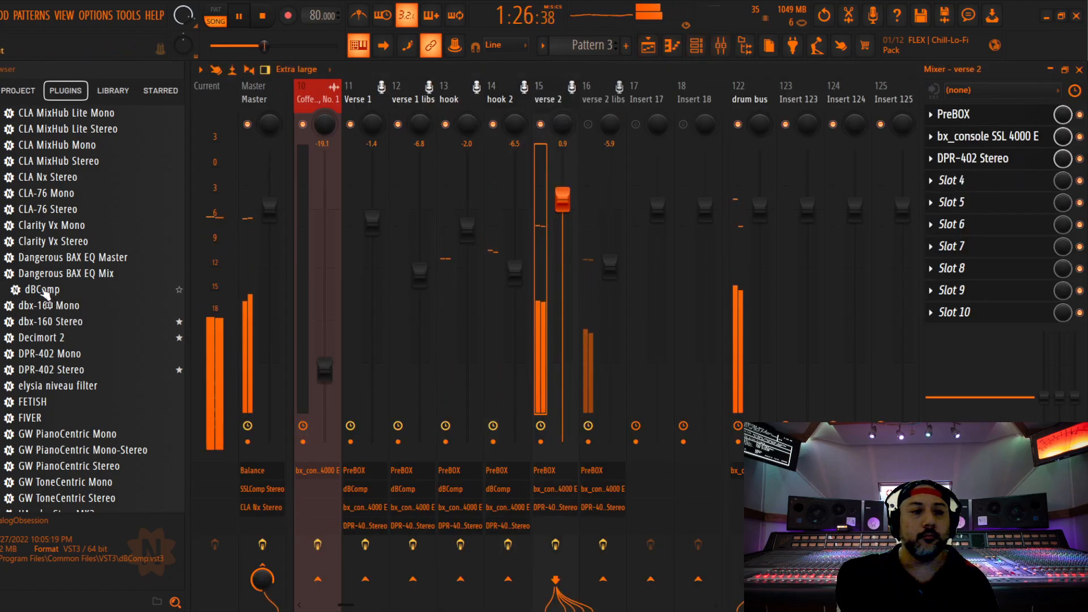
drag(42, 289, 963, 137)
drag(396, 235, 401, 226)
click(676, 182)
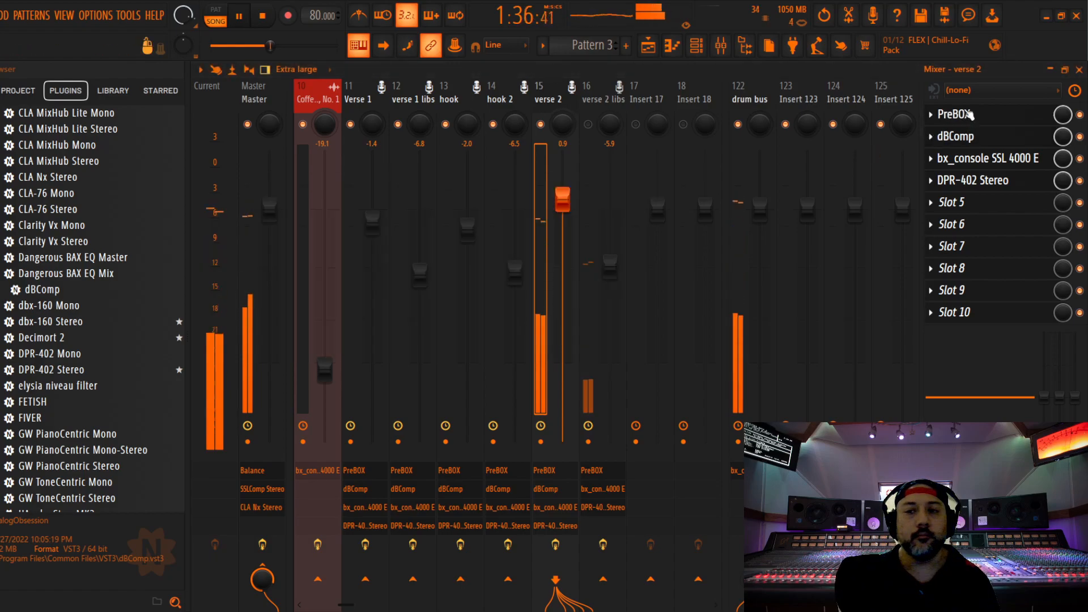
Adjust the preamp model and input gain in verse 2's PreBOX, and close the plugin.
click(967, 115)
drag(282, 200, 288, 166)
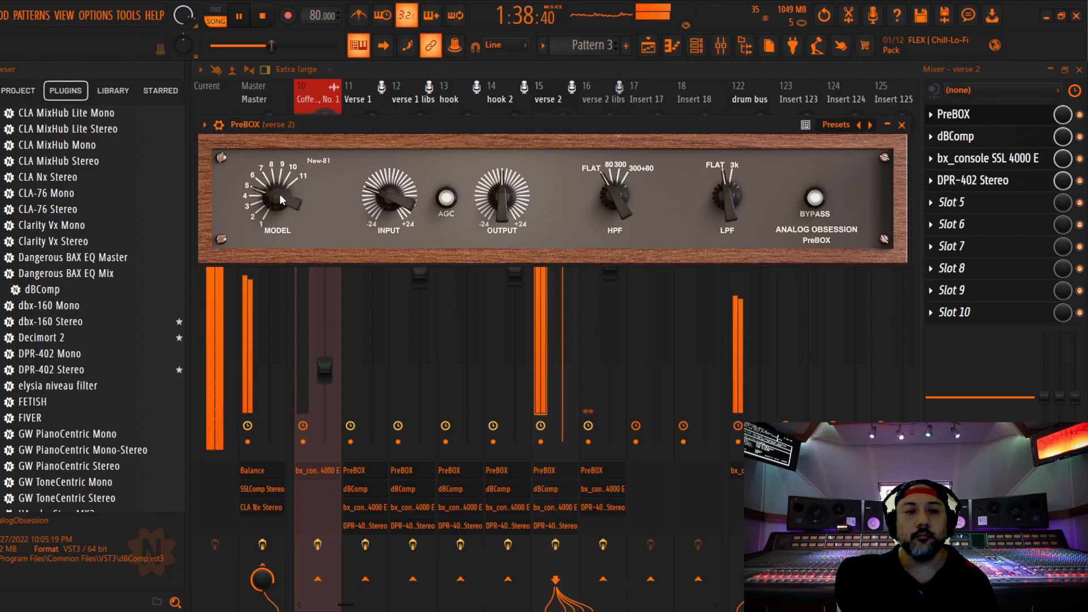
drag(399, 199, 437, 209)
click(901, 125)
Set the threshold in verse 2's dBComp to about 1.03 and close the plugin.
click(950, 137)
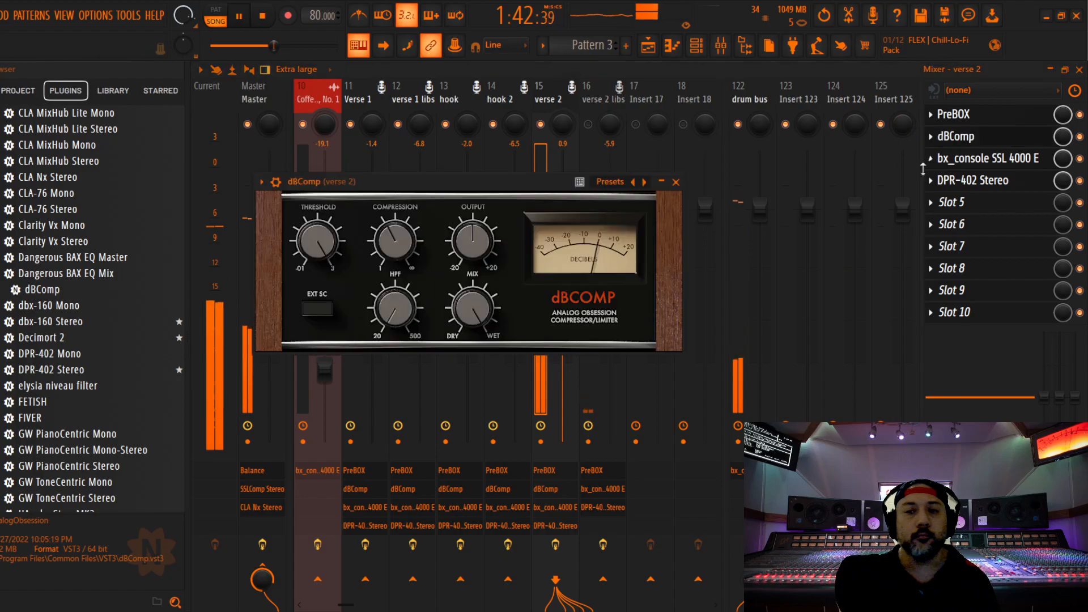
mouse_move(315, 247)
mouse_down()
mouse_move(314, 331)
mouse_move(309, 245)
mouse_up()
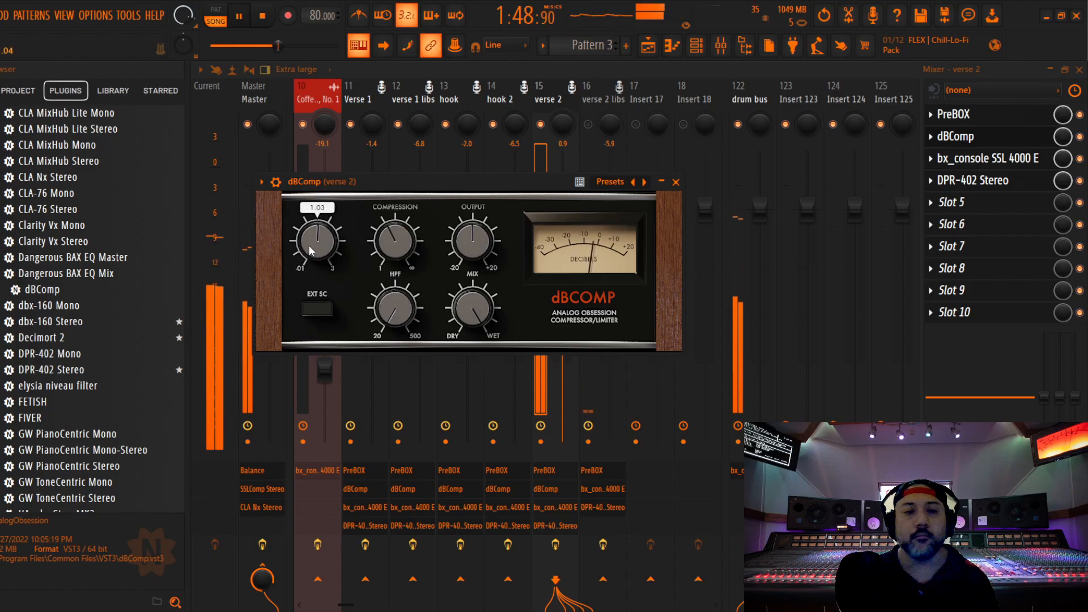
click(676, 182)
Lower the compressor ratio and release in verse 2's bx_console SSL 4000 E, and set the threshold to -12.0 dB.
click(961, 162)
scroll(468, 269, down, 4)
scroll(467, 321, down, 4)
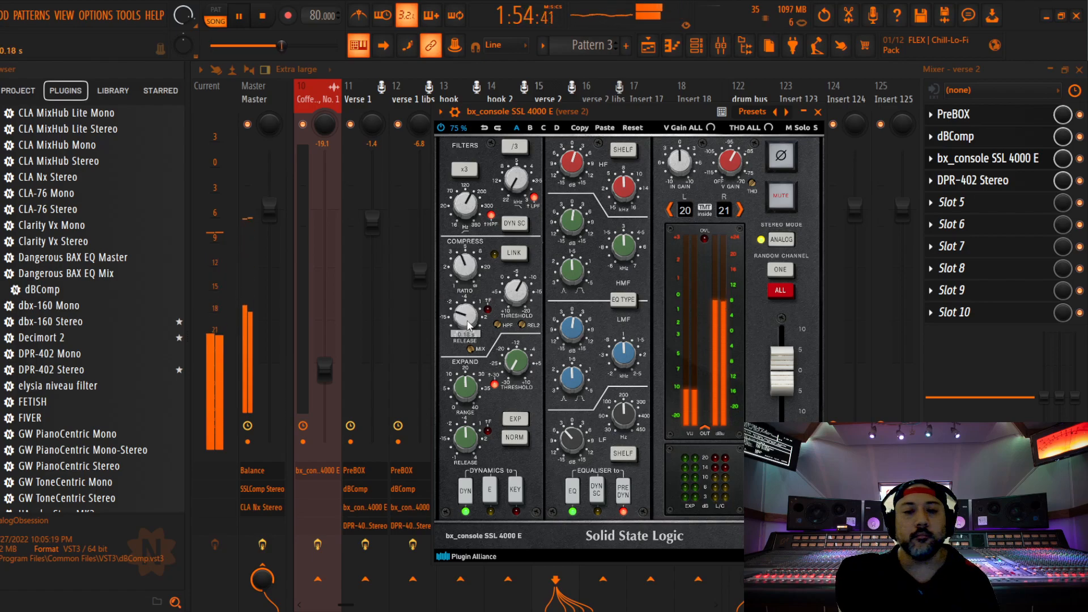
scroll(516, 300, up, 4)
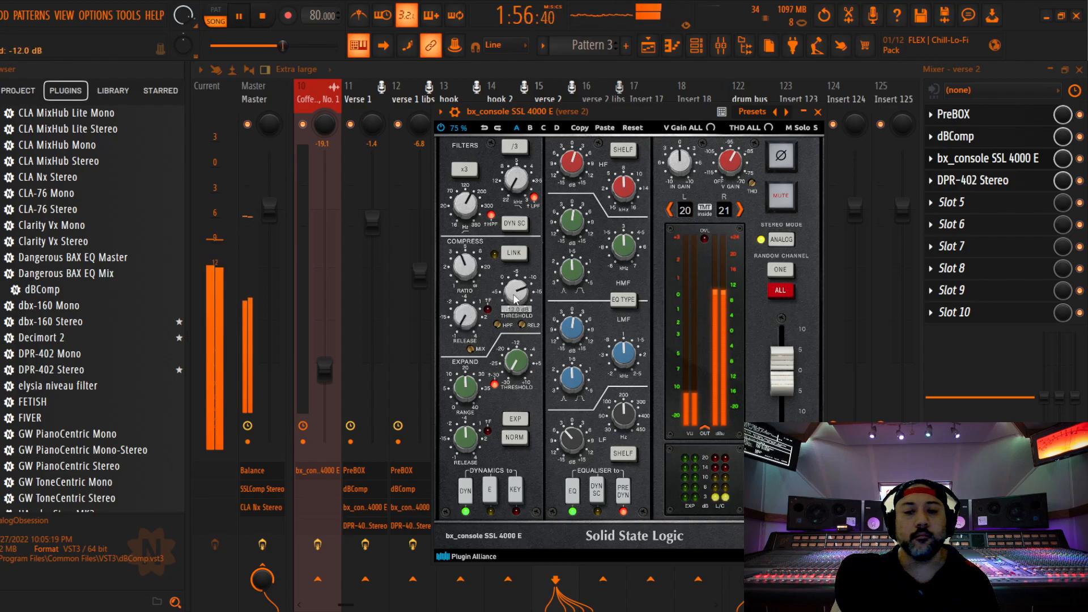
Set the HF gain to -2.0 dB and the HMF gain to 0.0 dB in verse 2's SSL equaliser, and close the plugin.
scroll(571, 165, down, 2)
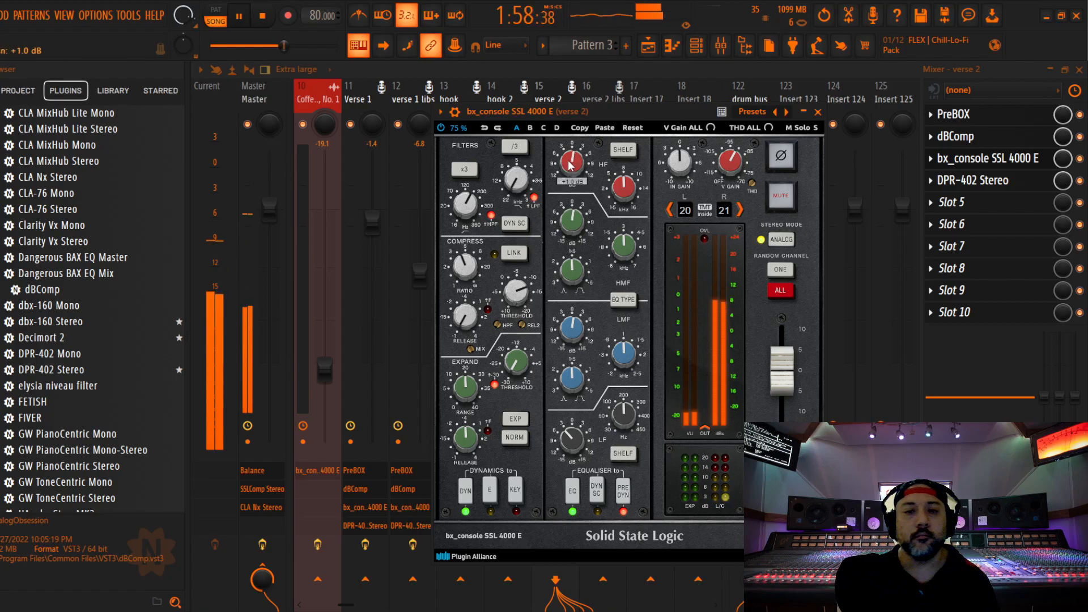
scroll(574, 165, up, 1)
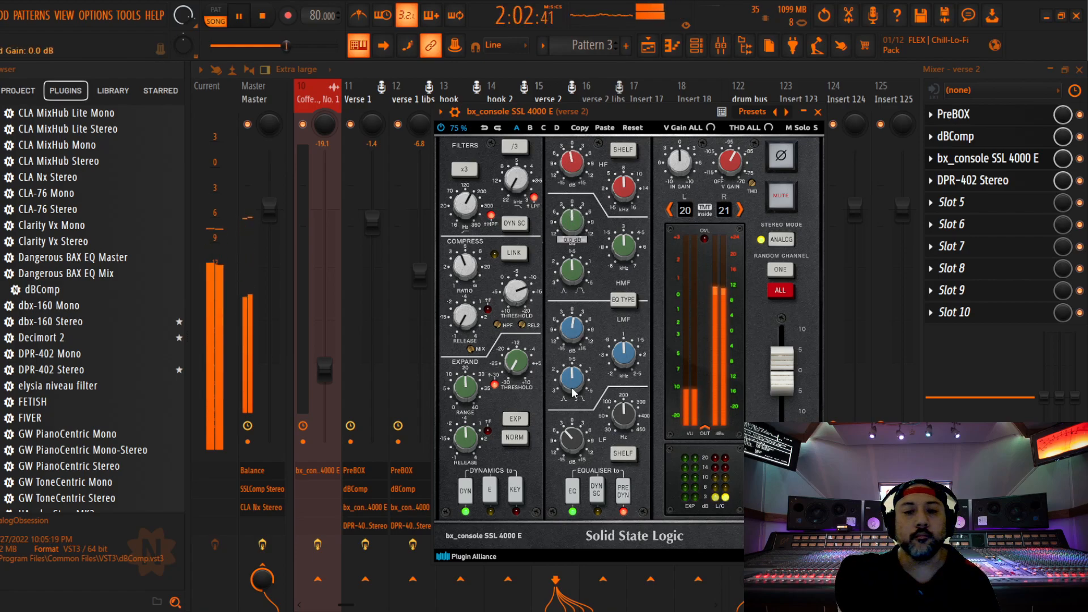
scroll(570, 165, down, 2)
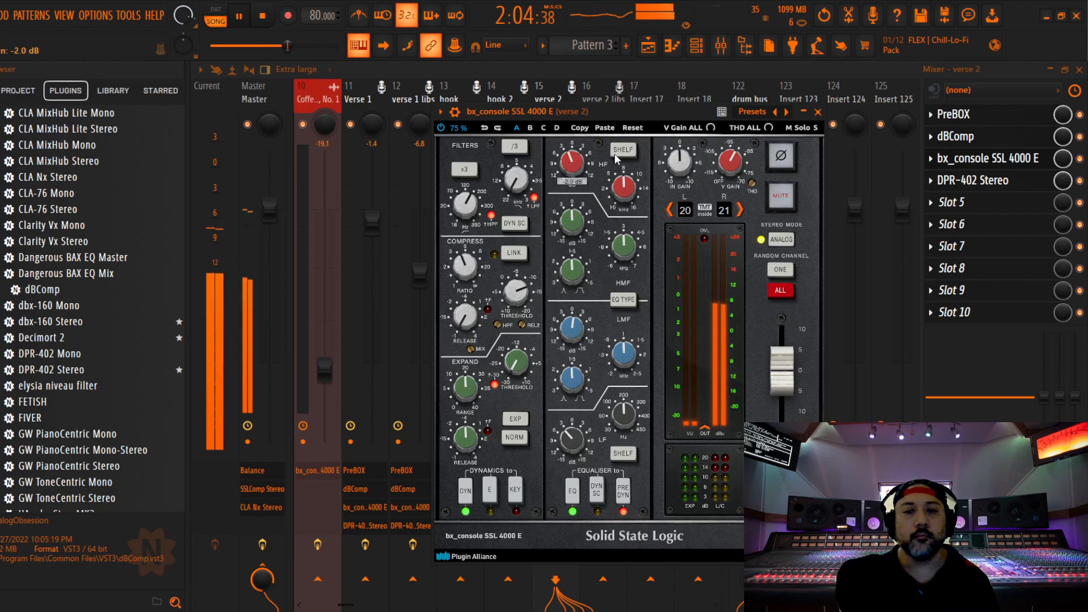
click(818, 112)
Set the de-esser in verse 2's DPR-402 Stereo to 1.6, close the plugin, and set the track's level to 0.3 dB.
click(972, 180)
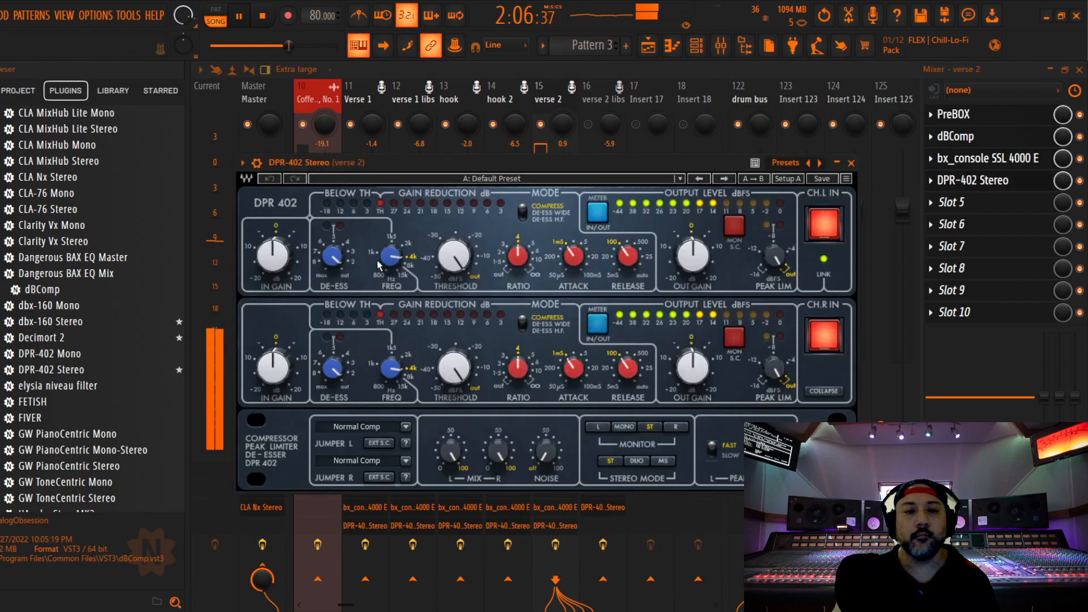
scroll(332, 257, up, 1)
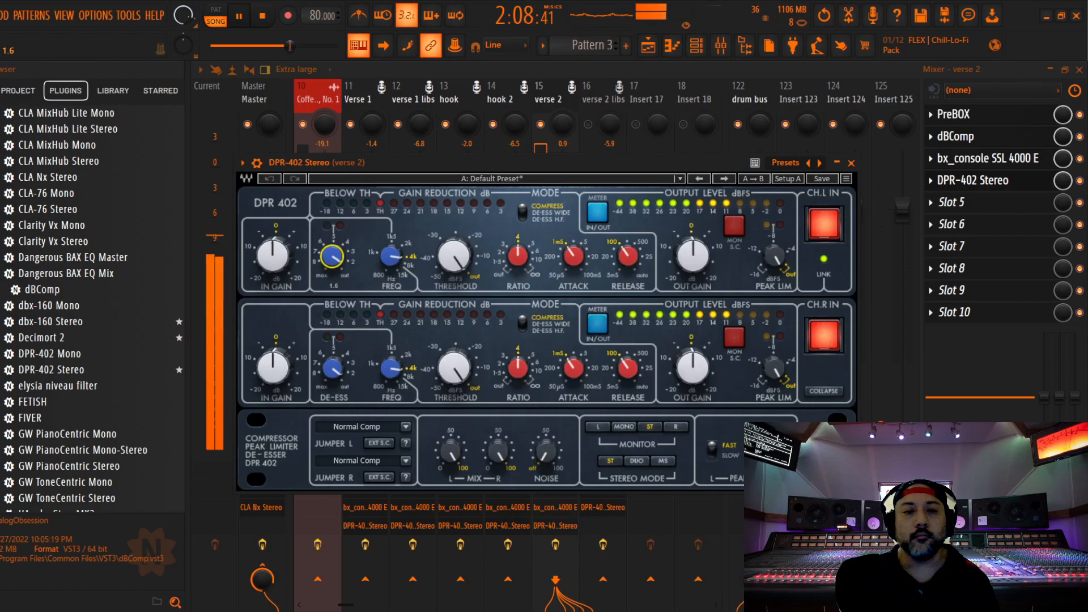
click(851, 163)
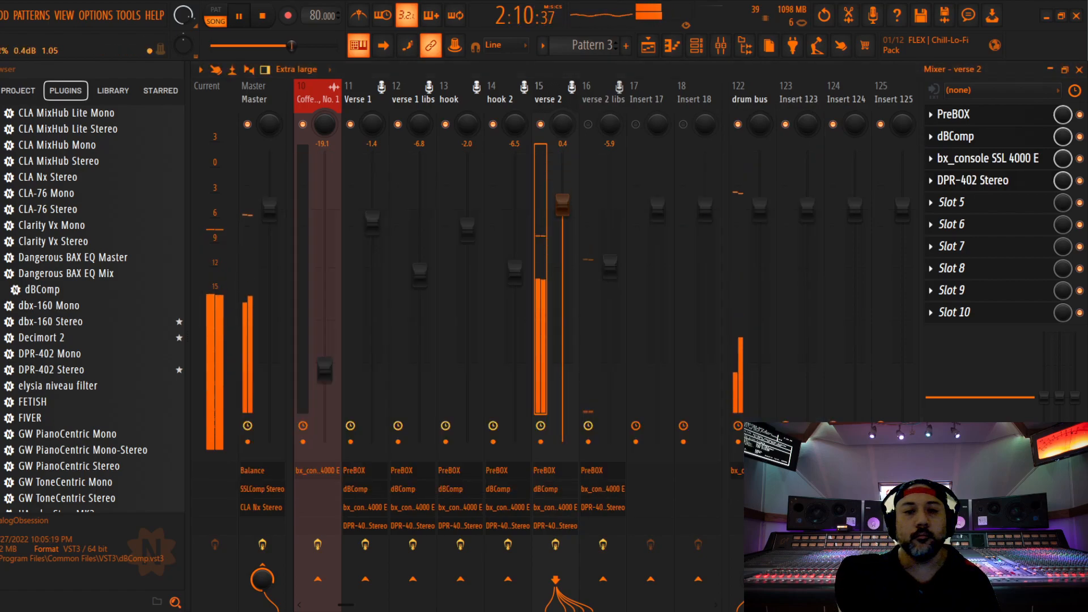
drag(562, 397, 562, 208)
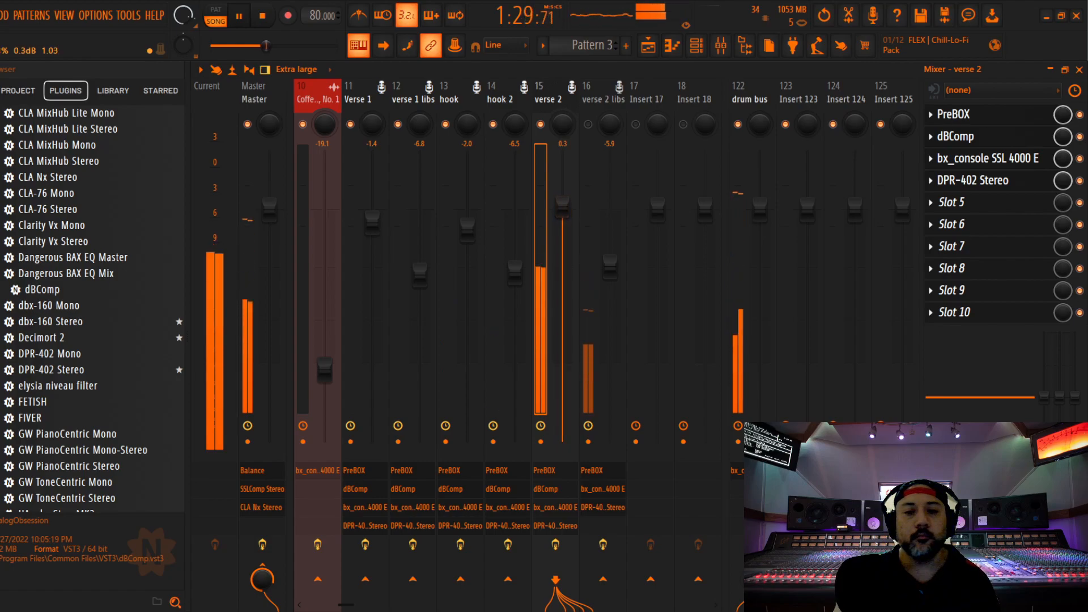
drag(562, 208, 562, 207)
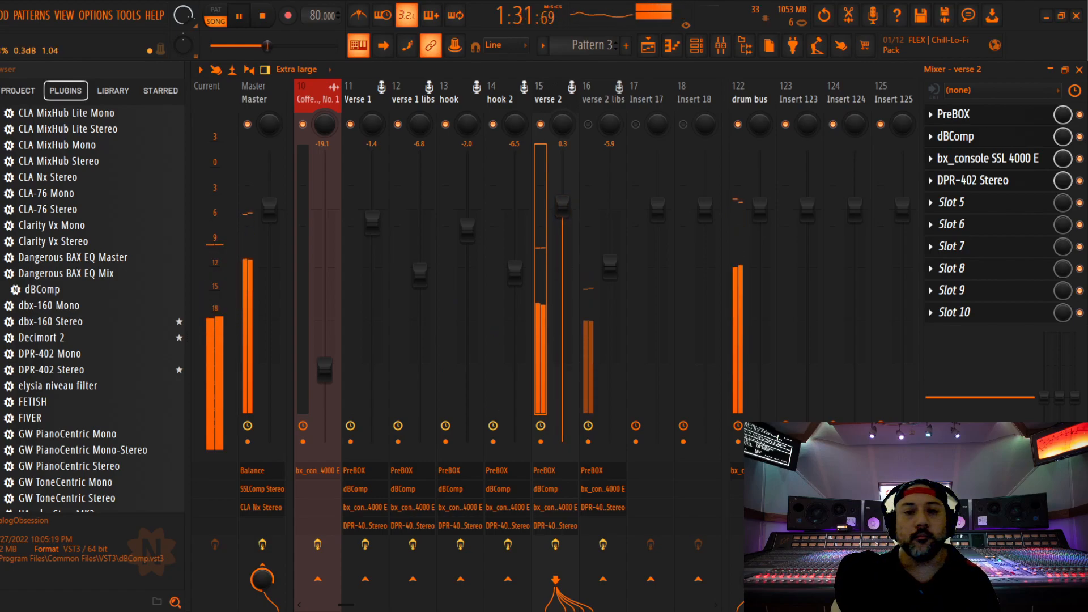
Stop playback, insert dBComp after PreBOX on the verse 2 libs track with compression at 4.0, and close the plugin.
click(598, 105)
key(space)
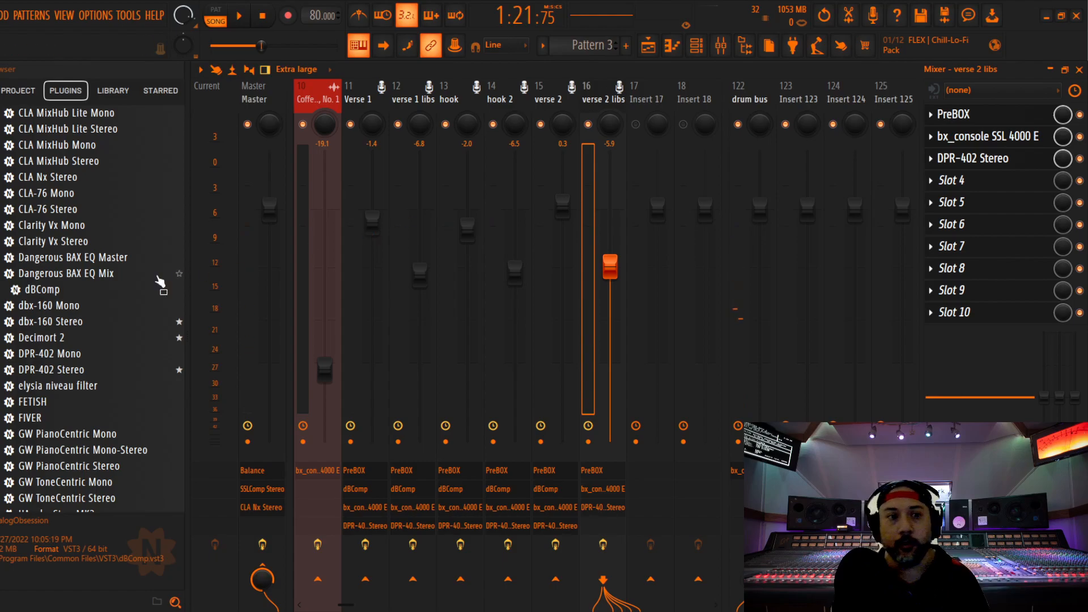
drag(50, 293, 874, 161)
drag(569, 222, 609, 163)
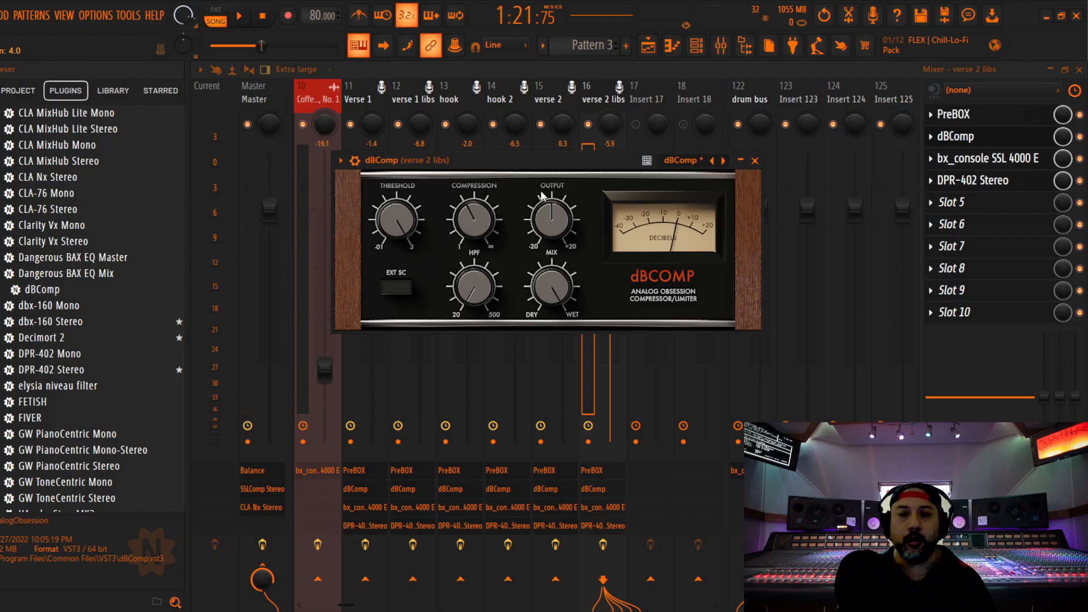
drag(589, 170, 617, 154)
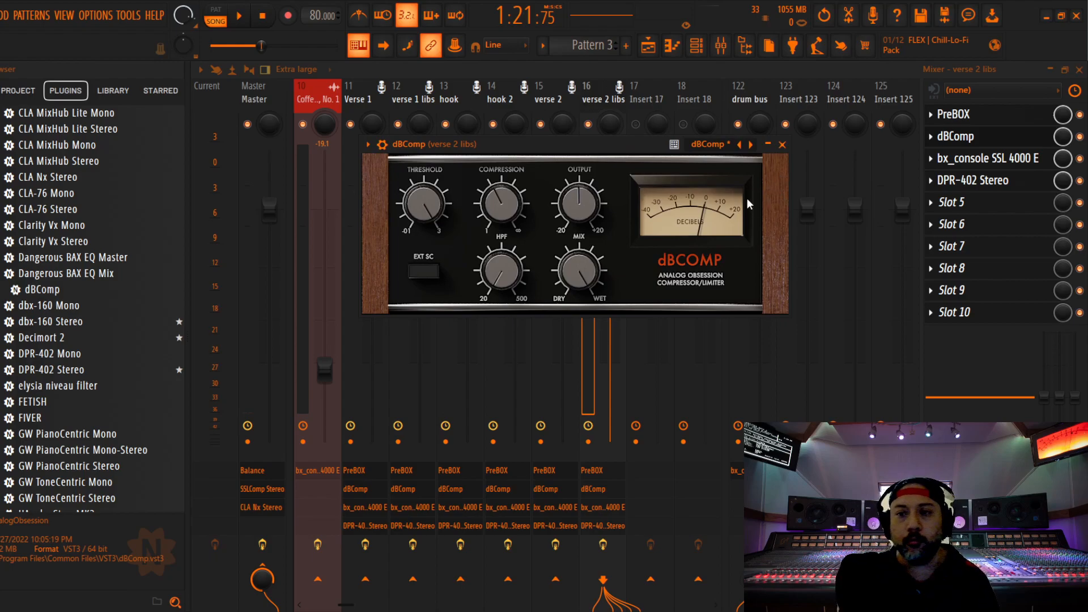
click(783, 145)
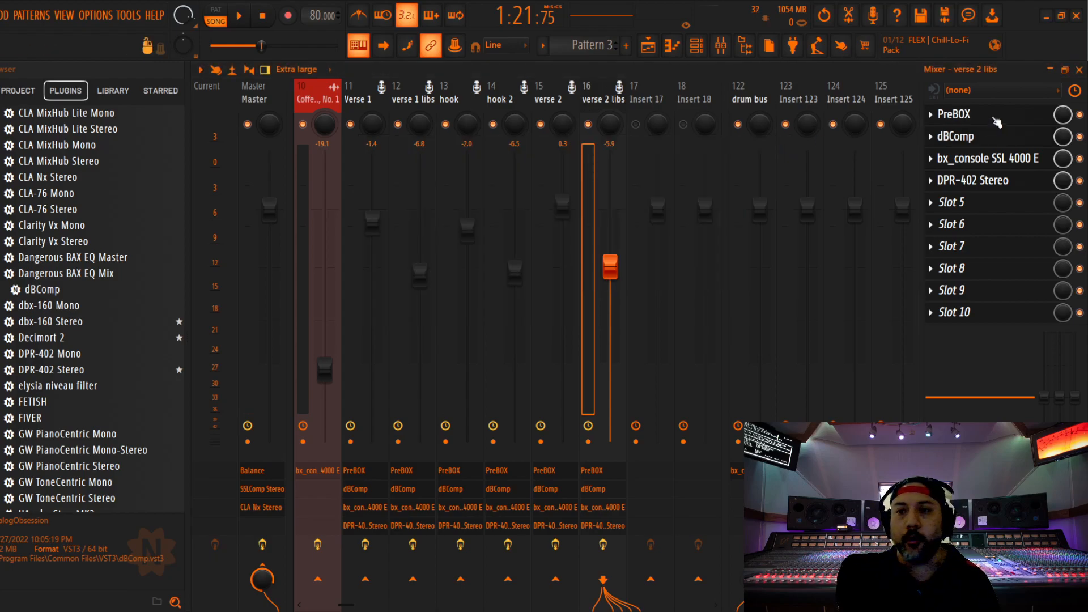
Start playback, set the input gain in verse 2 libs' PreBOX to -11.7 dB, and close the plugin.
click(964, 114)
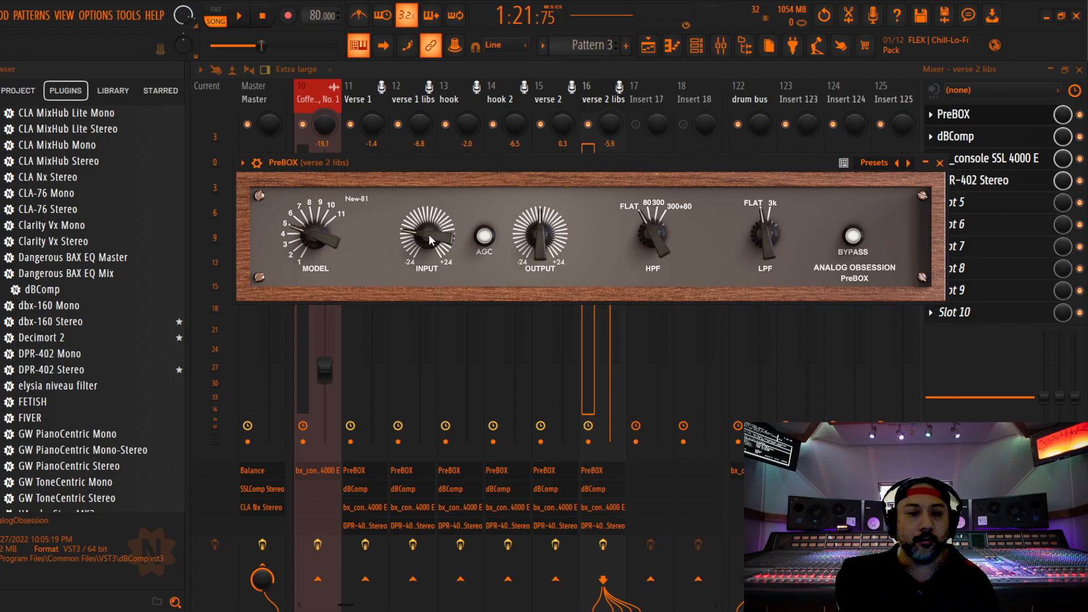
key(space)
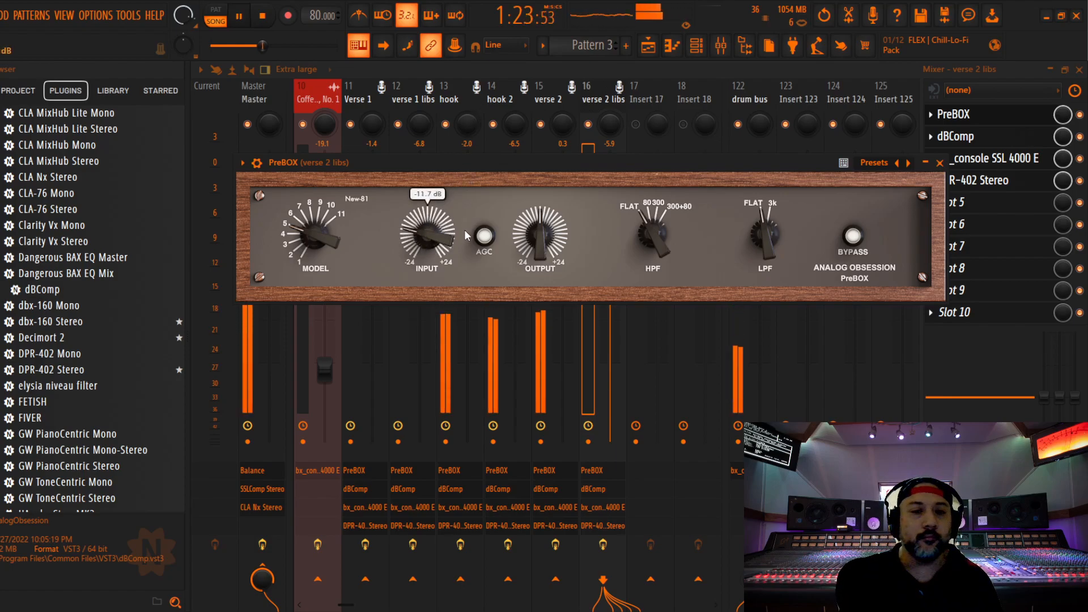
click(939, 162)
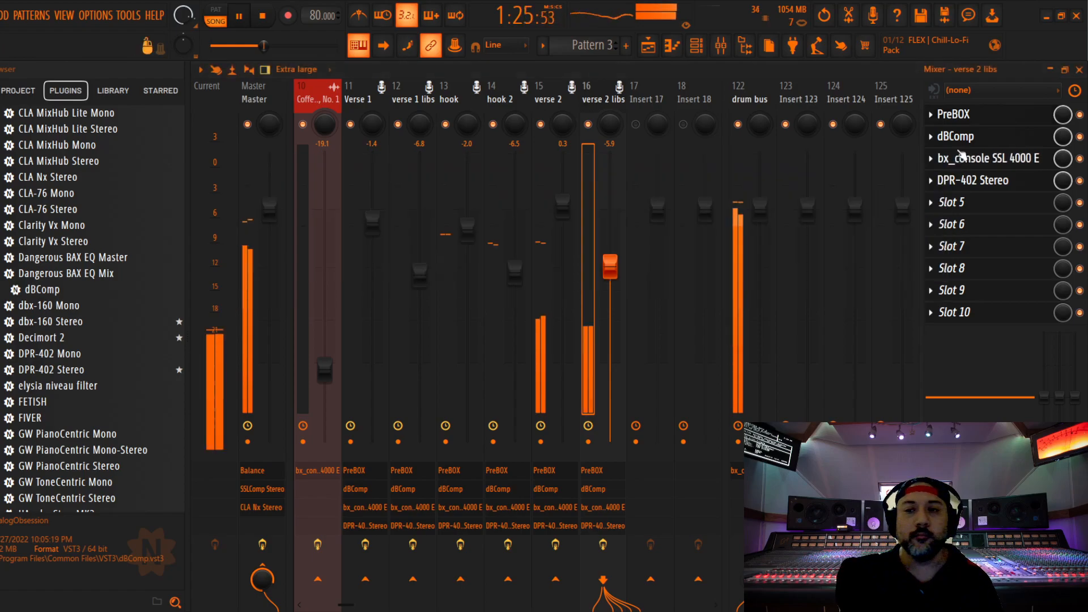
Set the threshold in verse 2 libs' dBComp to about 0.92 and close the plugin.
click(955, 137)
drag(428, 274, 430, 300)
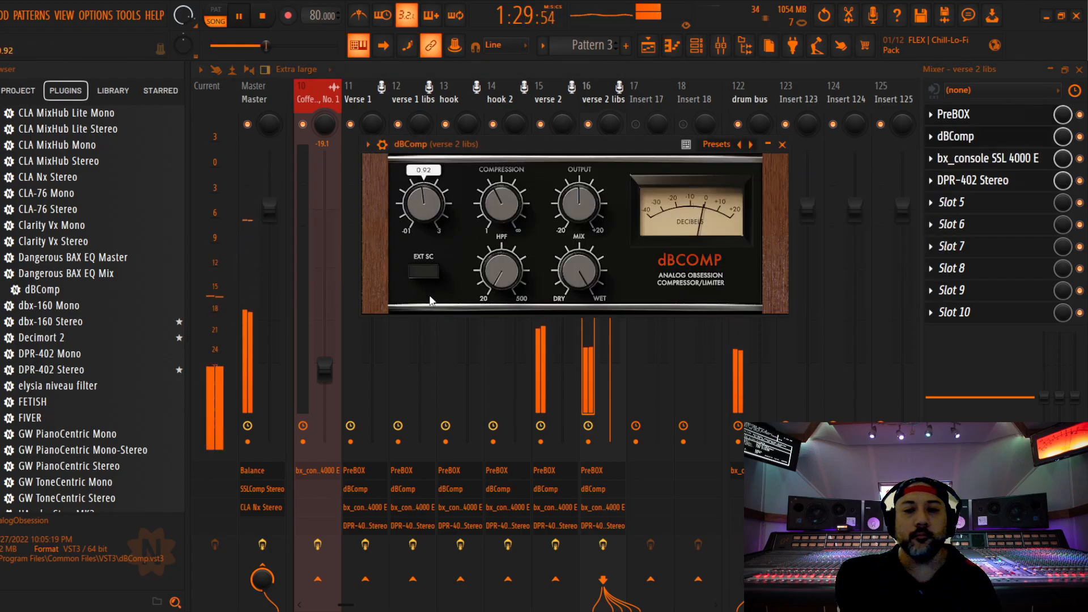
click(783, 145)
In verse 2 libs' bx_console SSL 4000 E, set ratio 4.2:1 and release 0.10 s, lower the compressor threshold, and set HMF gain to +1.0 dB.
click(971, 158)
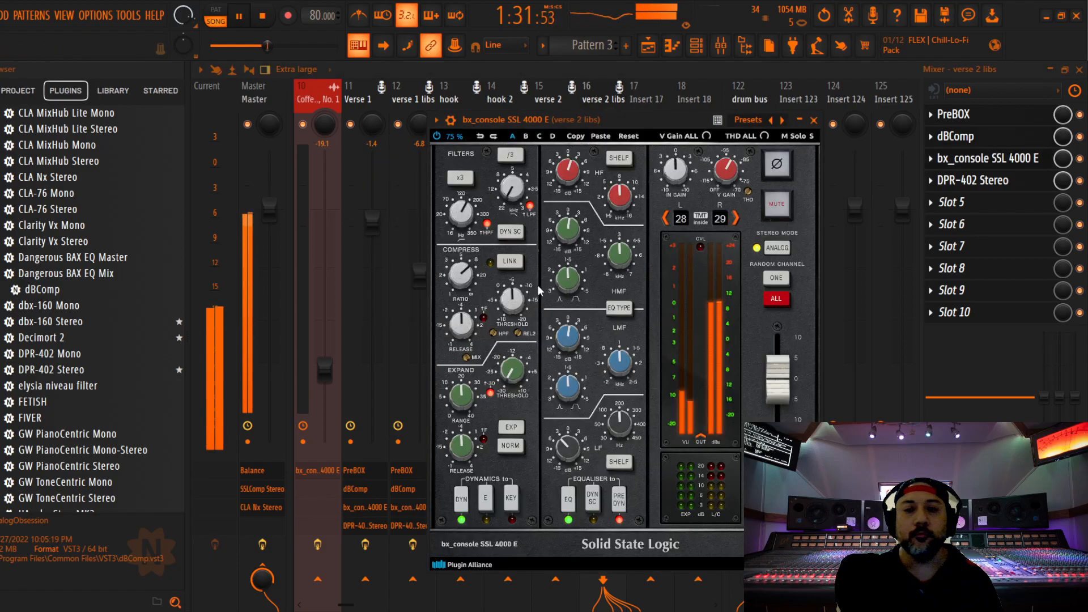
scroll(463, 275, down, 5)
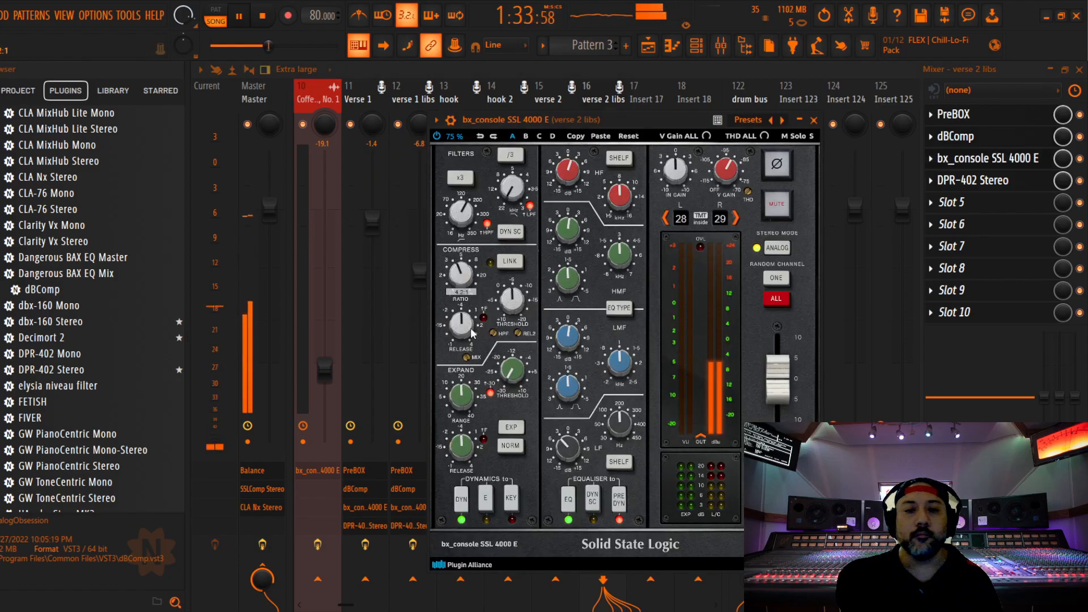
scroll(465, 328, down, 5)
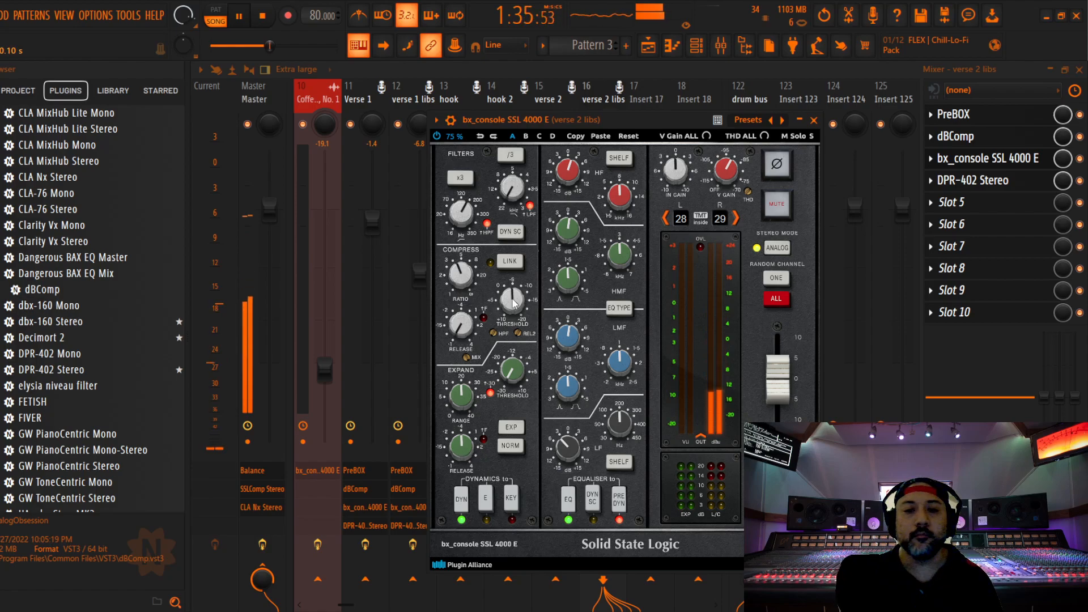
scroll(514, 303, up, 2)
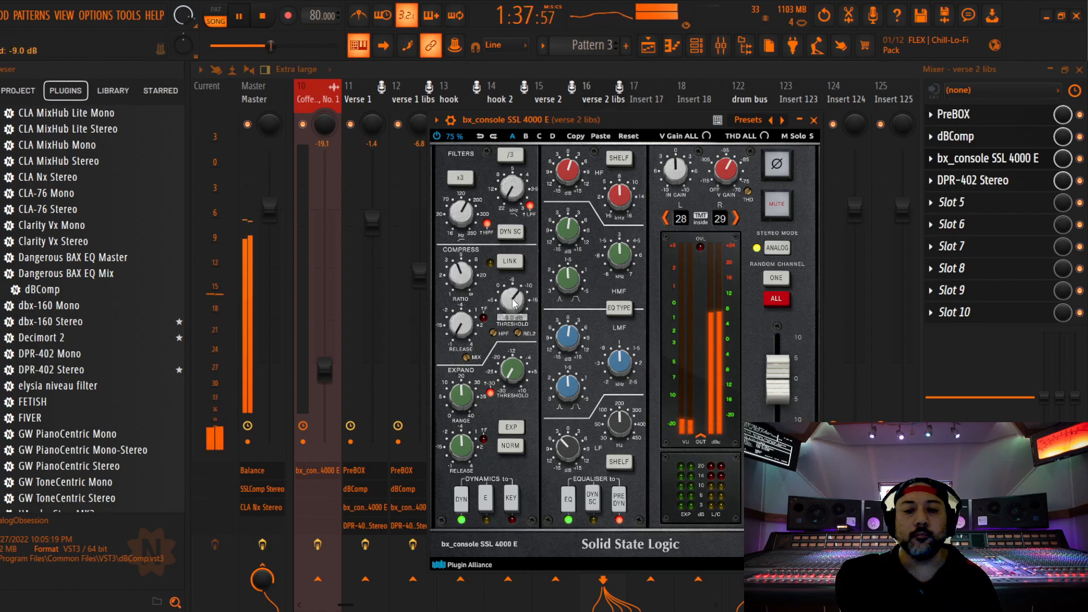
scroll(514, 303, up, 1)
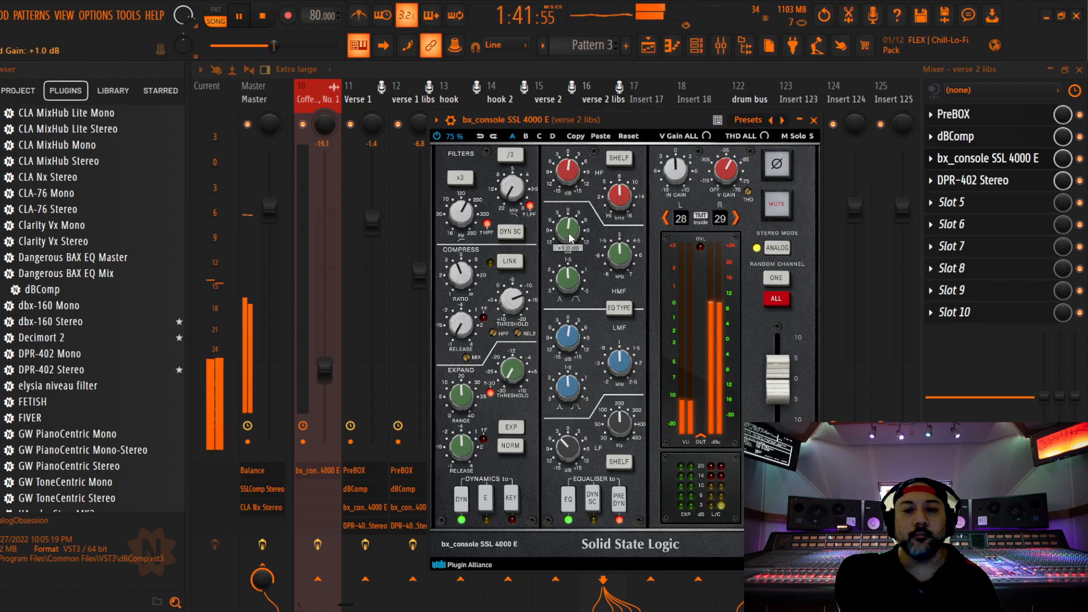
click(813, 121)
Check the de-esser in verse 2 libs' DPR-402 Stereo, set the track's level to -6.2 dB, and replay the section.
drag(612, 272, 612, 317)
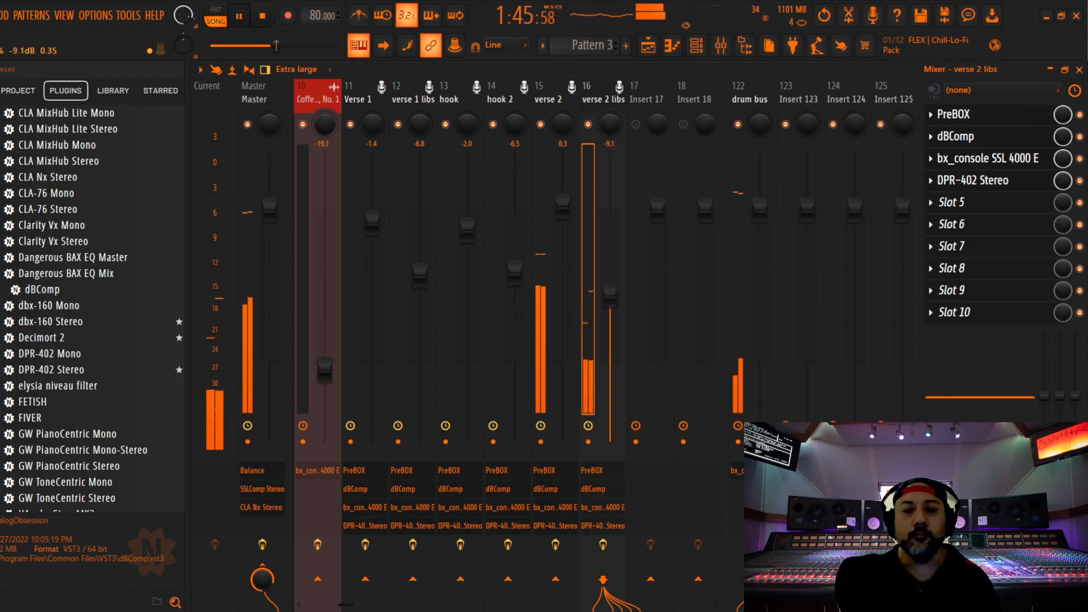
click(963, 180)
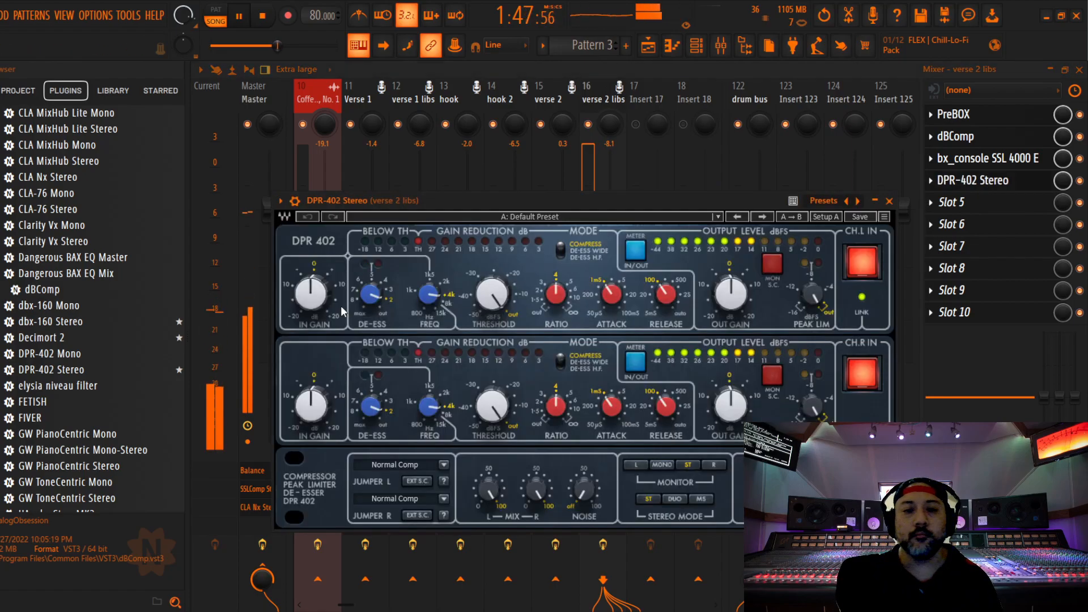
click(890, 202)
drag(612, 285, 611, 269)
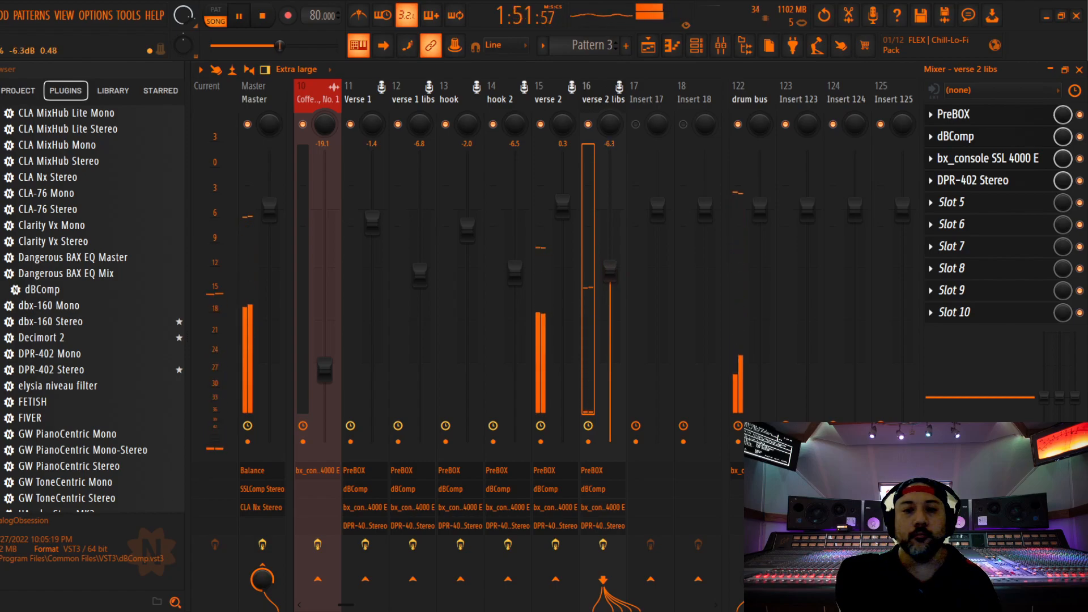
key(space)
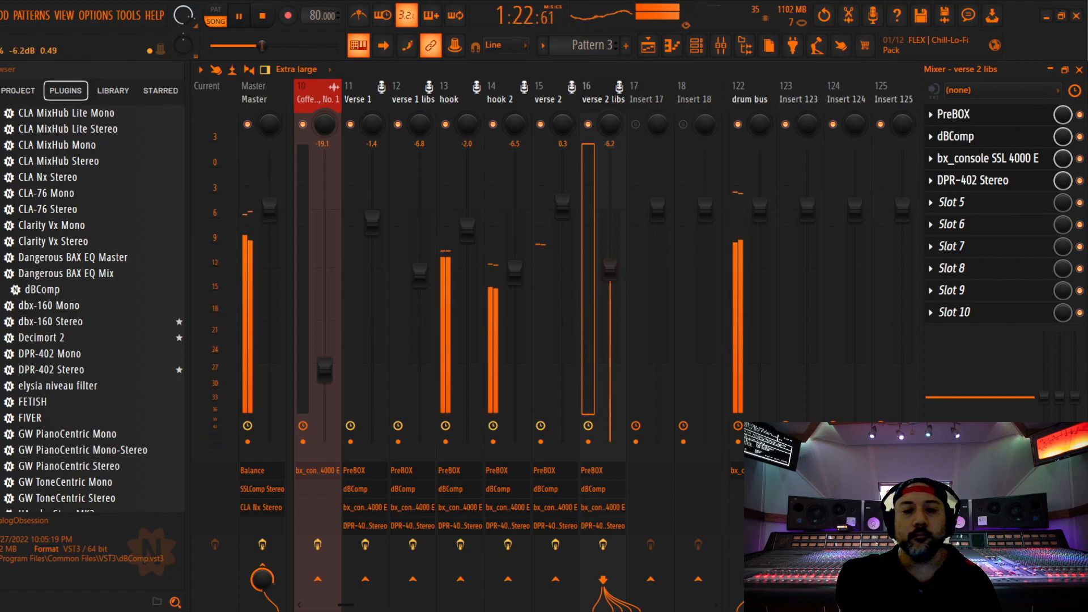
Set the verse 2 libs level to -6.3 dB and save the project, dismissing the plugin-data dialog.
drag(610, 269, 610, 269)
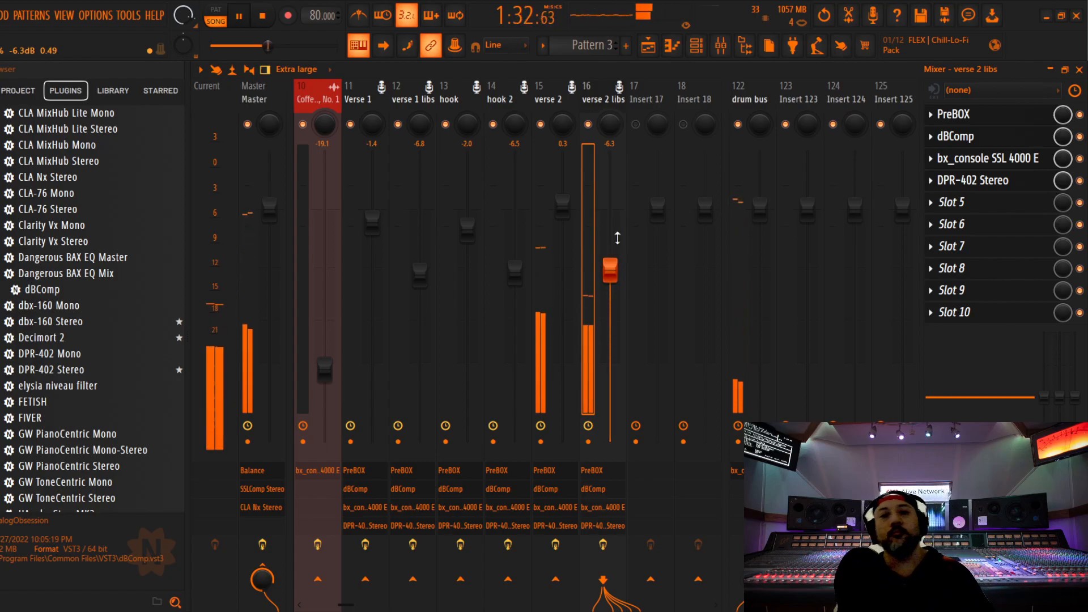
click(2, 15)
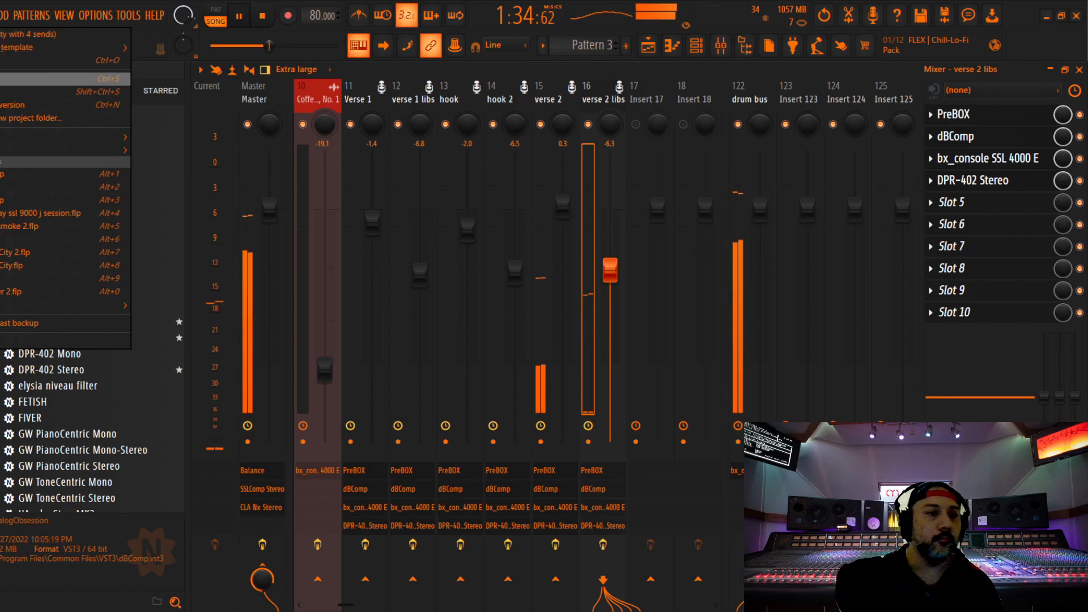
click(68, 78)
click(765, 214)
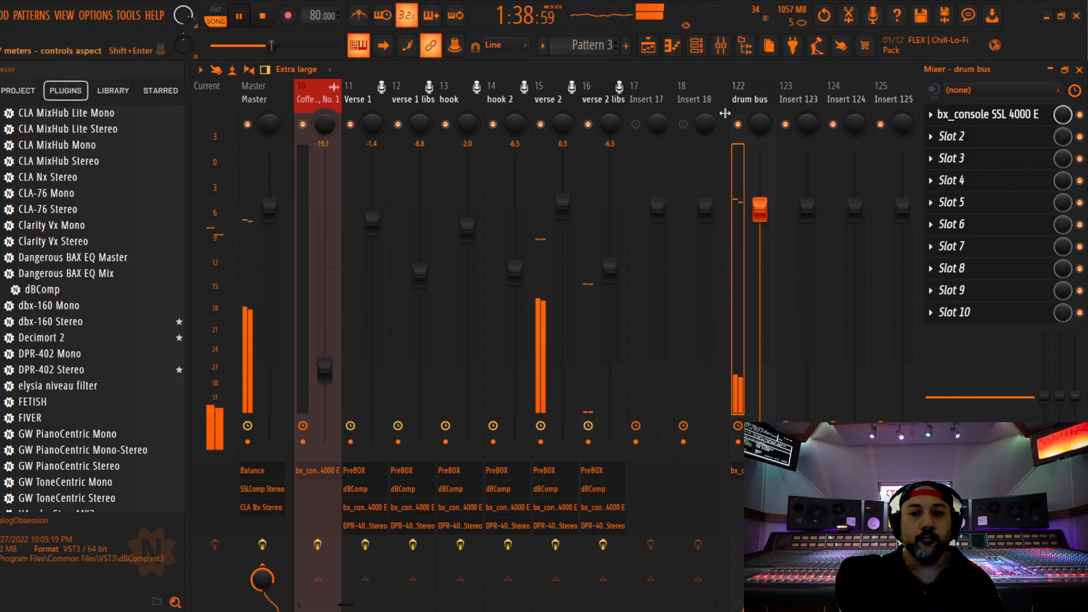
Set the Master track's Fruity Balance volume to -3.1 dB and close the plugin.
drag(507, 99, 211, 106)
click(276, 100)
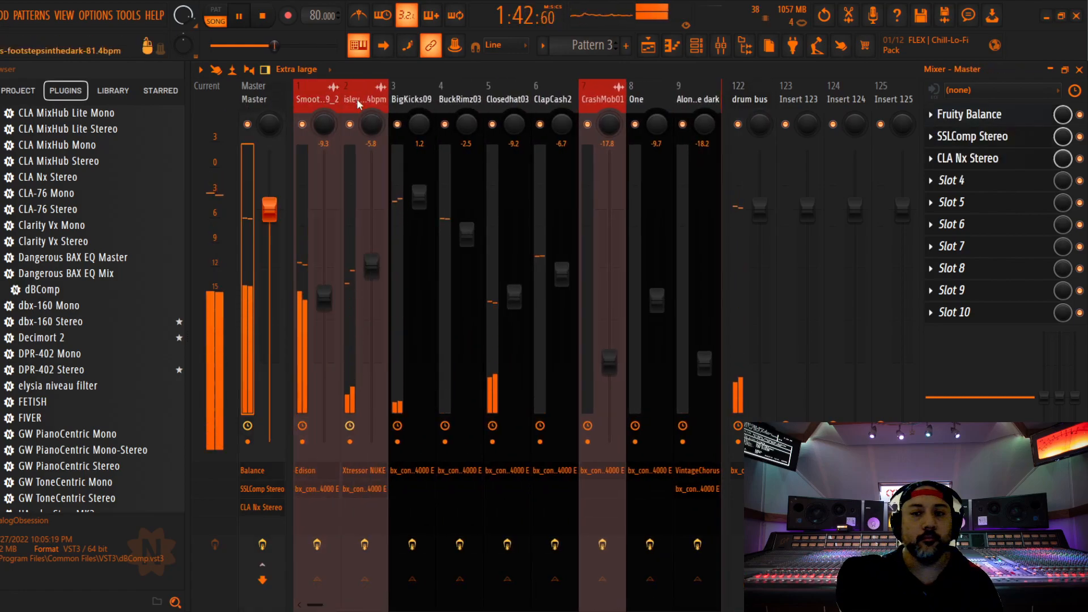
click(963, 113)
drag(385, 248, 385, 263)
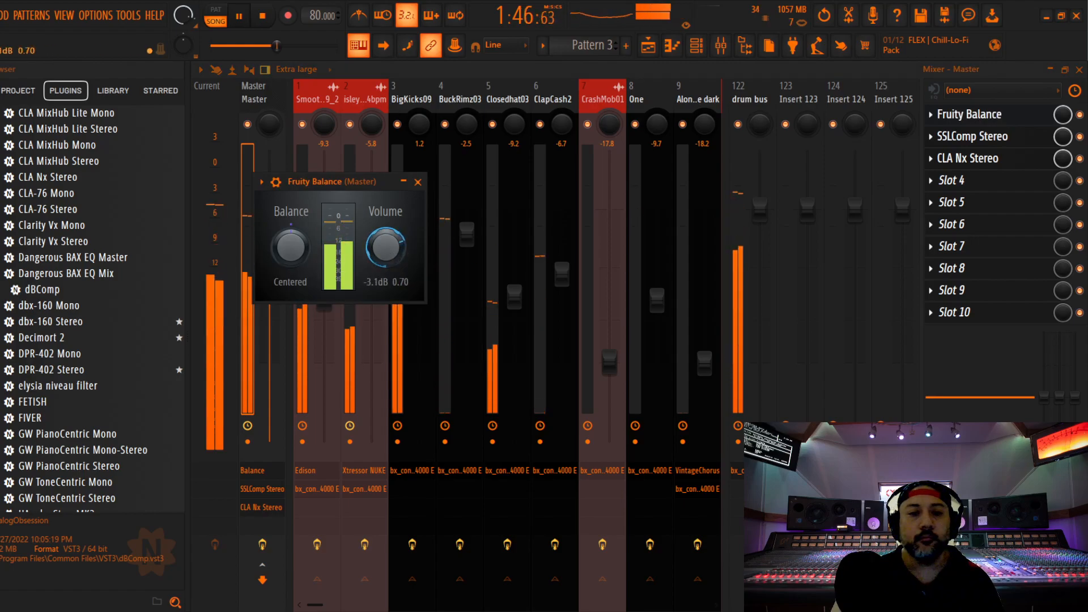
click(418, 182)
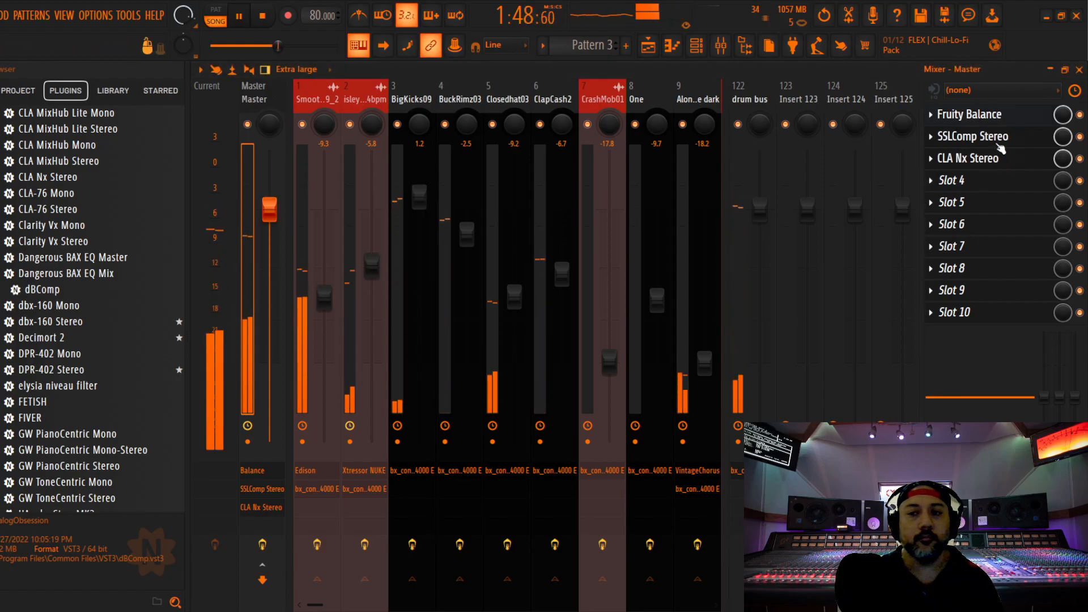
Set the threshold in the Master's SSLComp Stereo to 13.7 dB while replaying the section, and close the plugin.
click(971, 136)
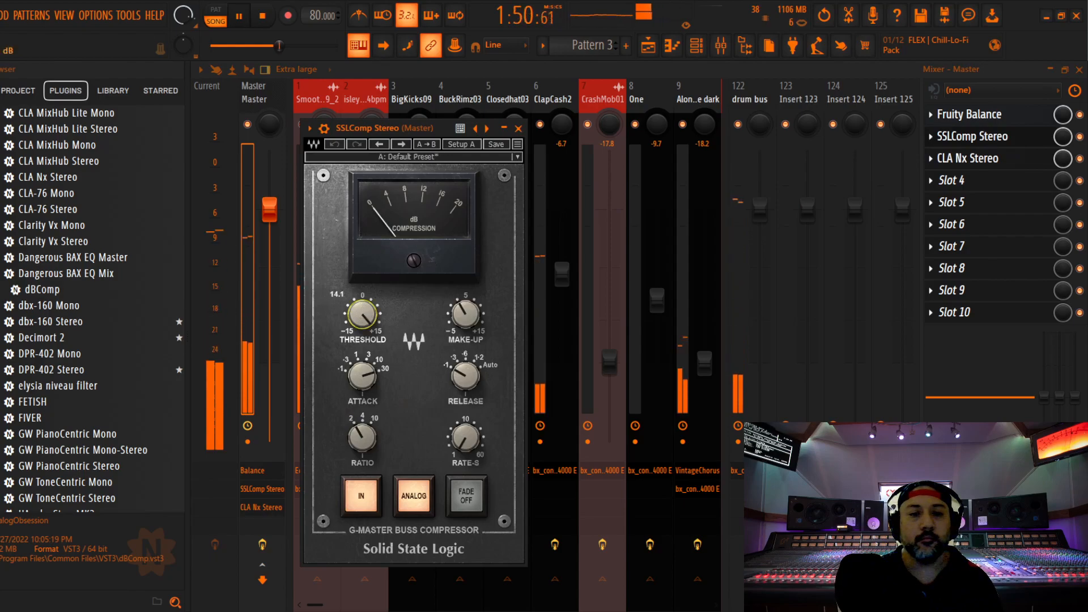
drag(363, 314, 360, 319)
key(space)
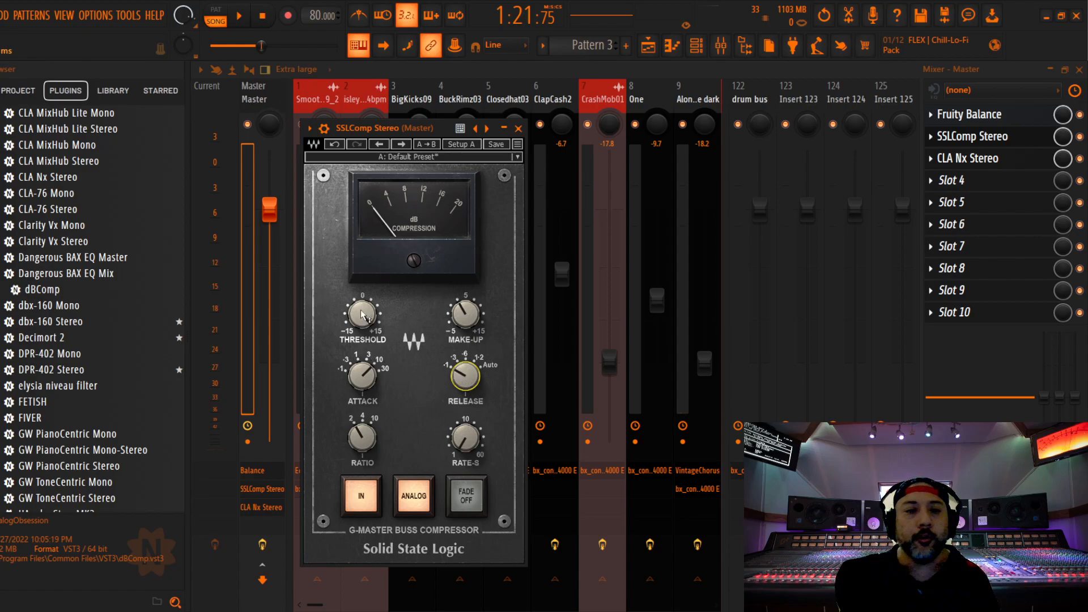
key(space)
drag(362, 315, 361, 314)
key(space)
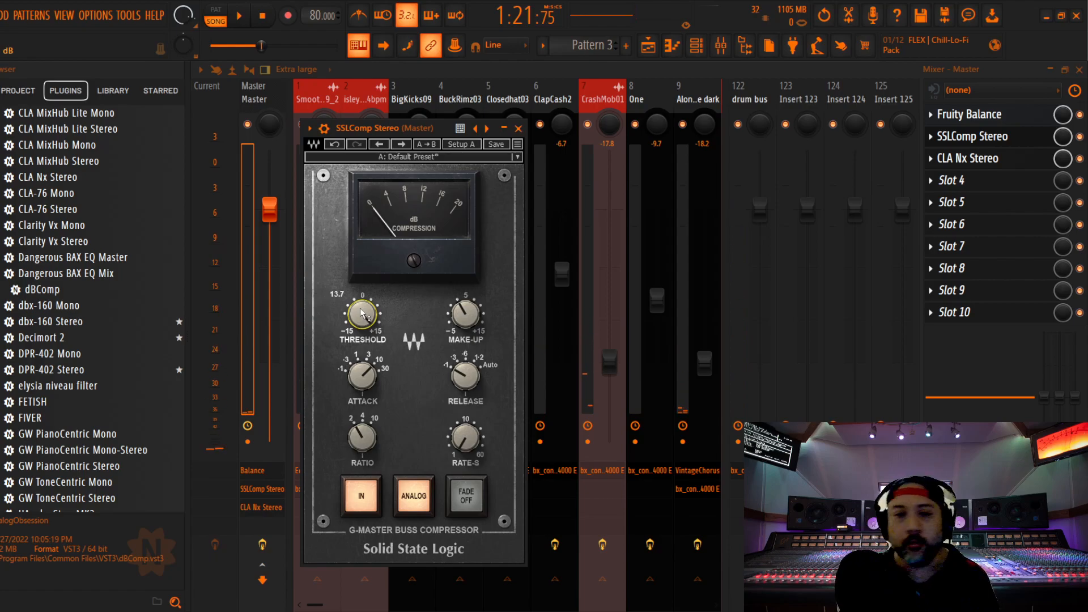
key(space)
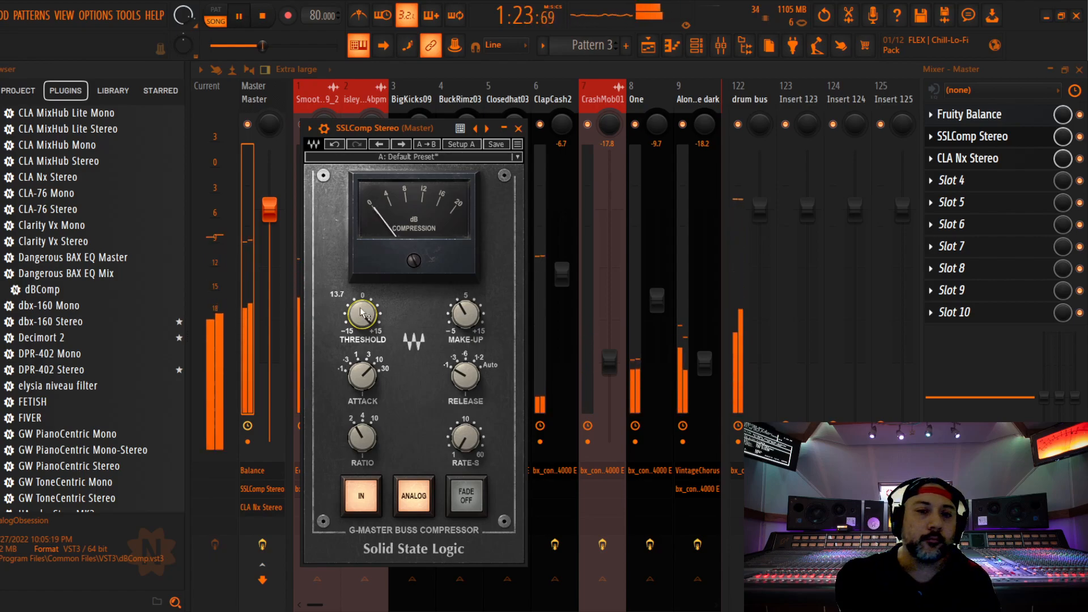
click(518, 129)
key(space)
Set the Master's Fruity Balance volume to -3.4 dB, and lower SSLComp Stereo's threshold further during playback.
click(982, 115)
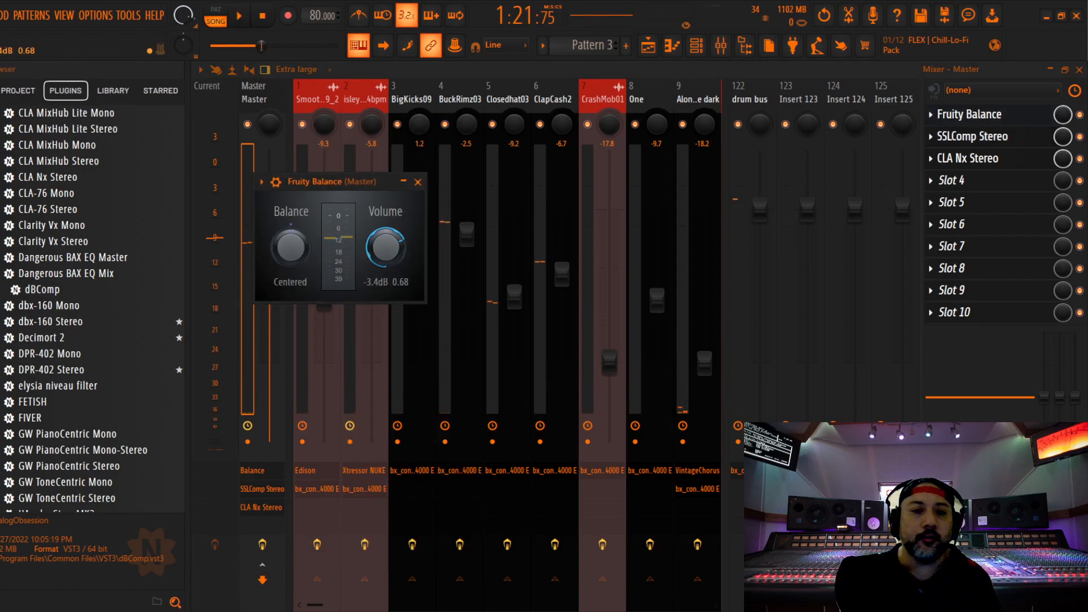
click(418, 182)
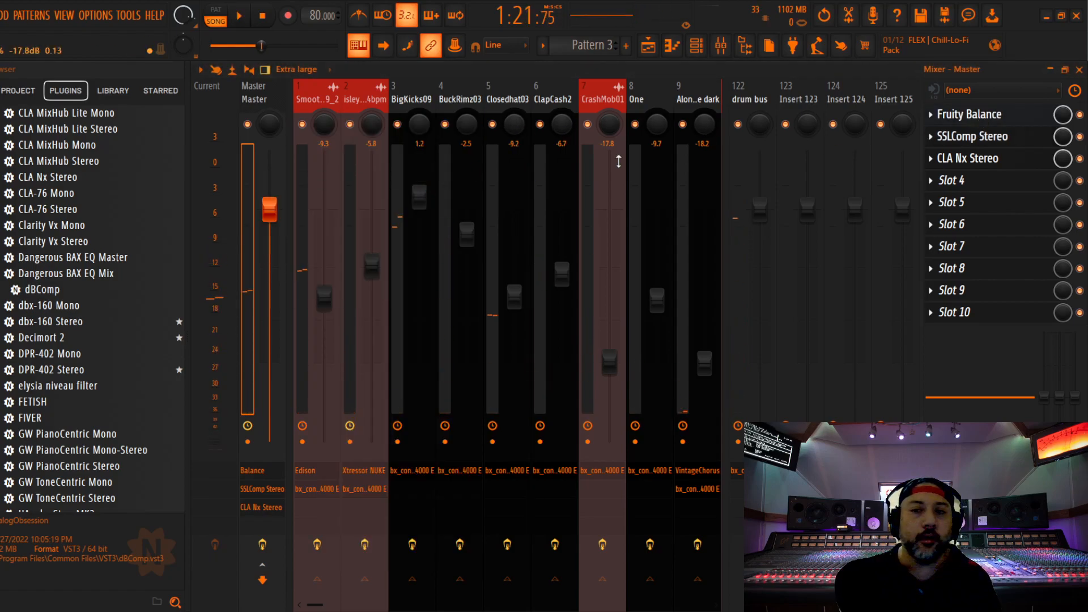
click(972, 136)
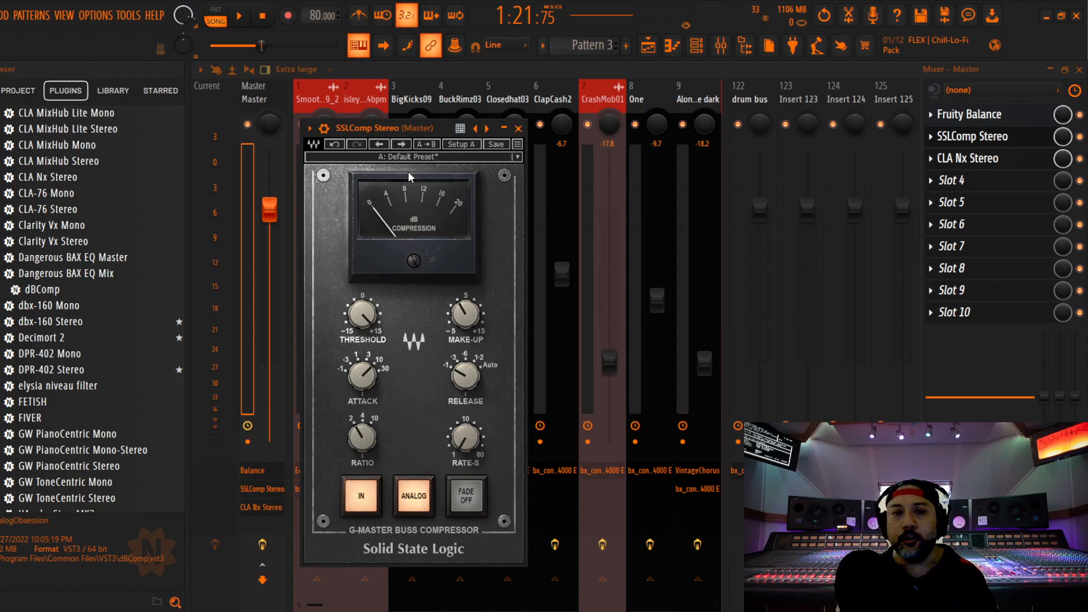
drag(399, 128, 440, 95)
key(space)
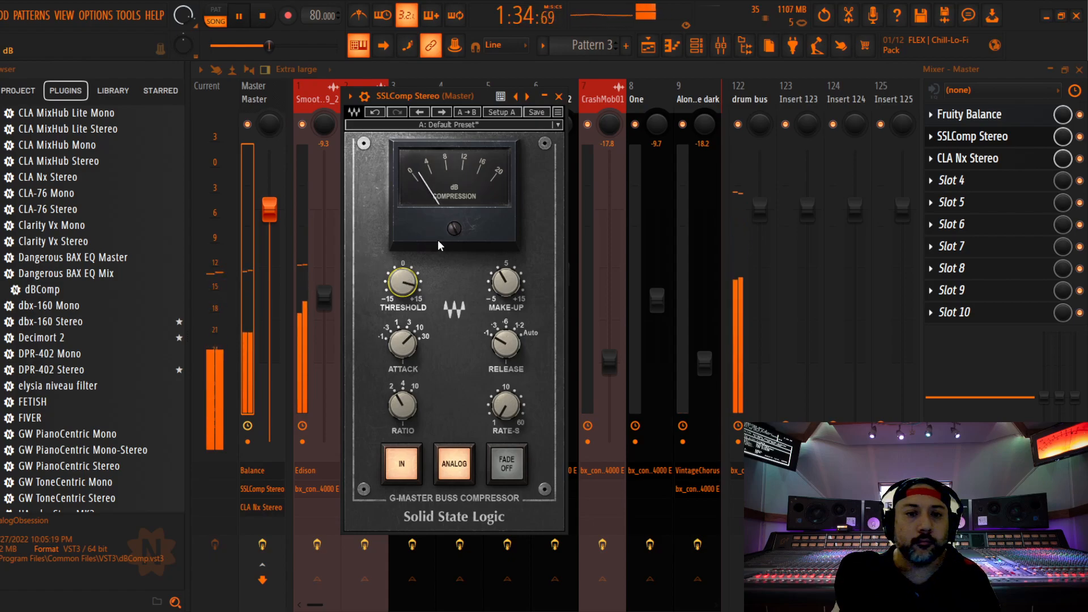
drag(405, 279, 405, 277)
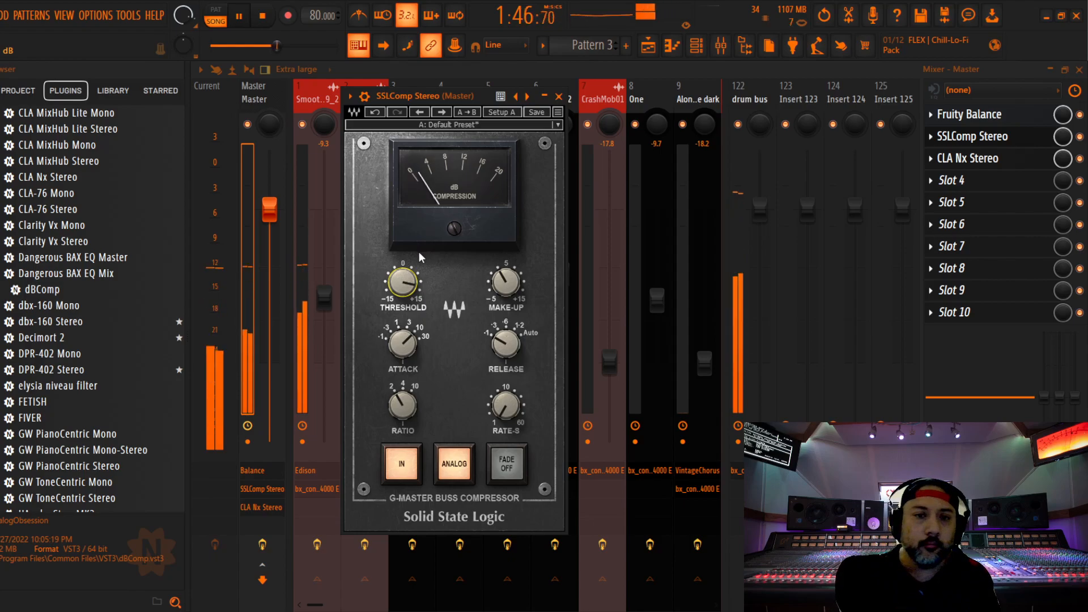
mouse_move(403, 282)
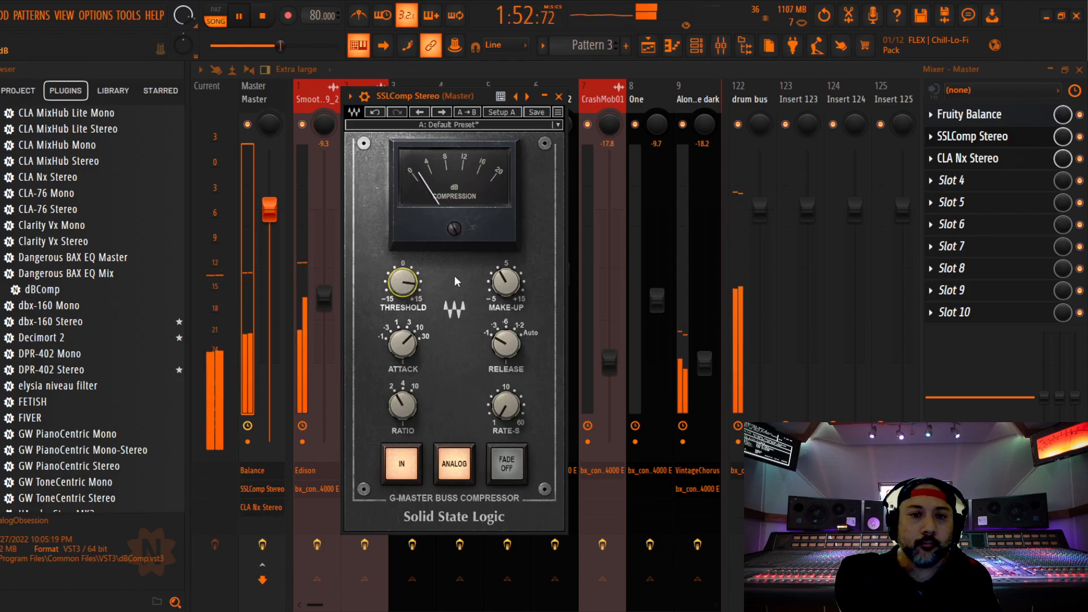
click(559, 96)
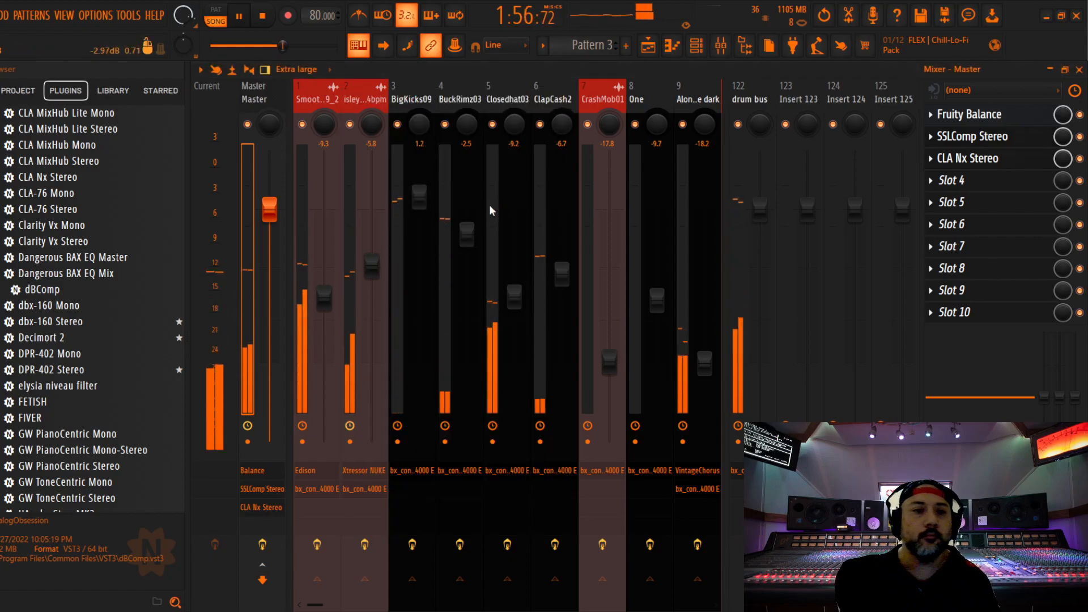
key(space)
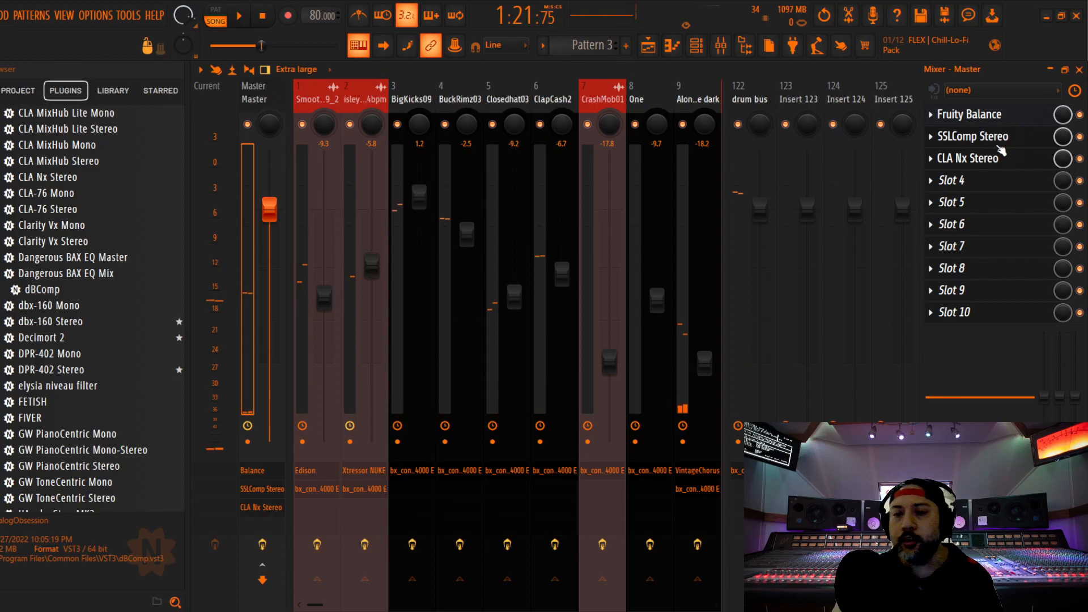
Check the Master's SSLComp Stereo settings, replay the section, and save the project without removing Edison.
click(981, 139)
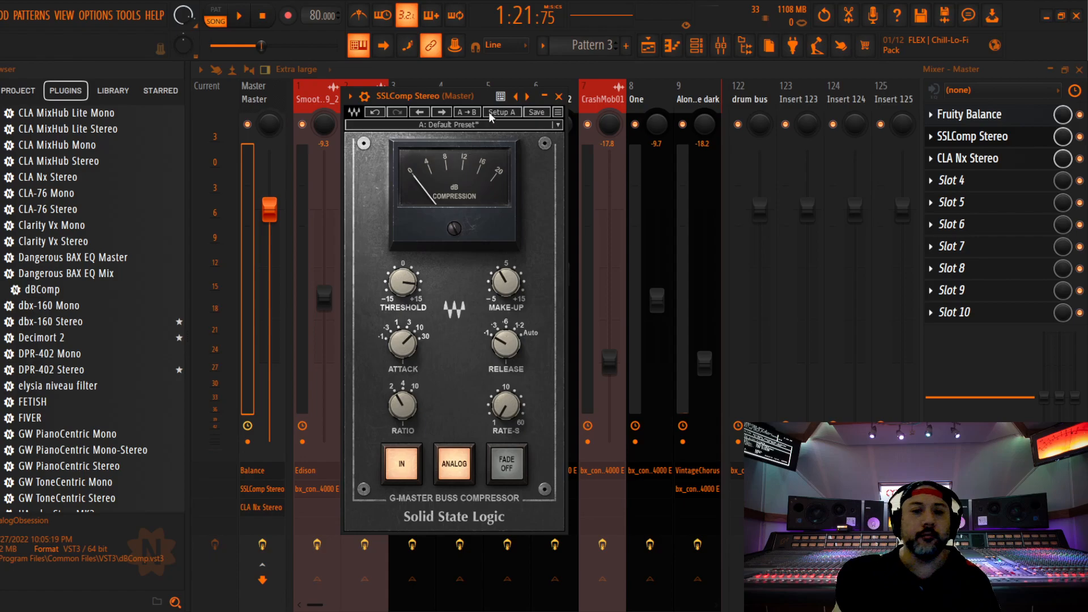
click(558, 96)
key(space)
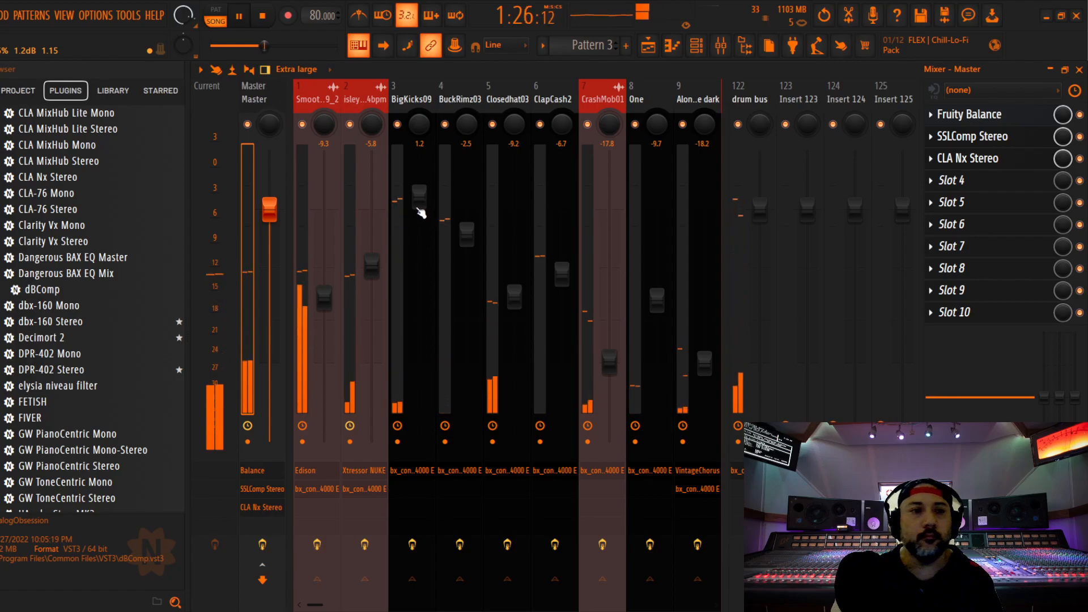
click(0, 15)
click(56, 77)
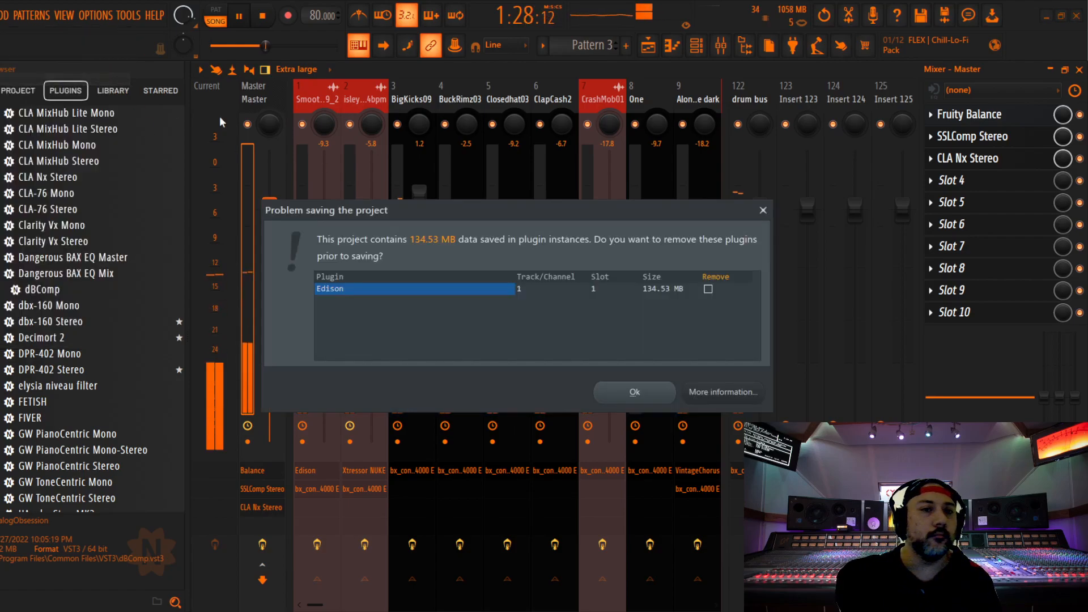
click(771, 214)
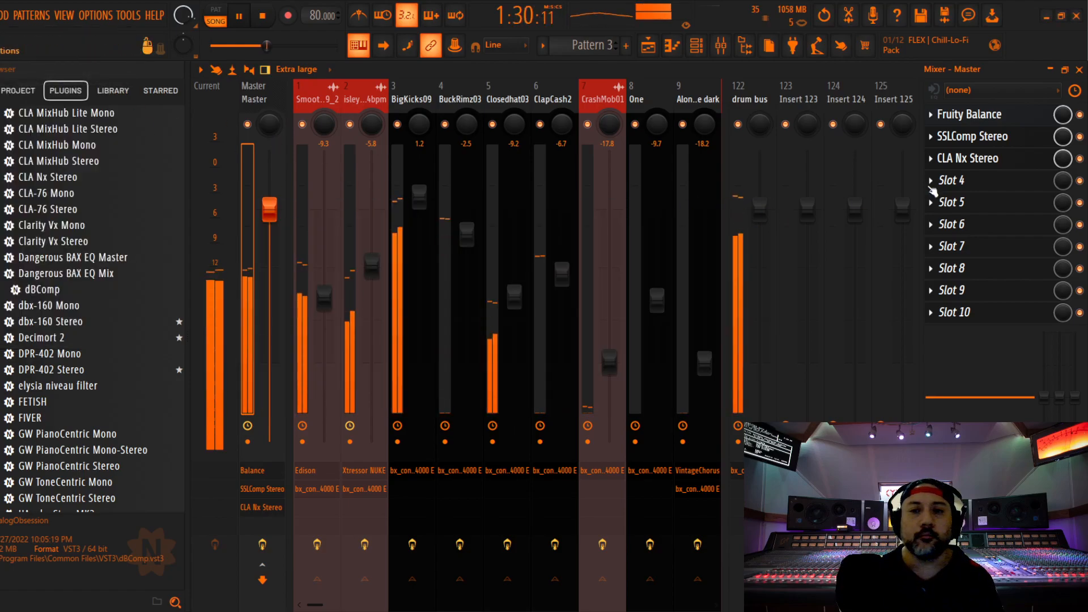
Switch the studio monitors in the Master's CLA Nx Stereo to Mains, close the plugin, and restart playback.
key(space)
click(963, 158)
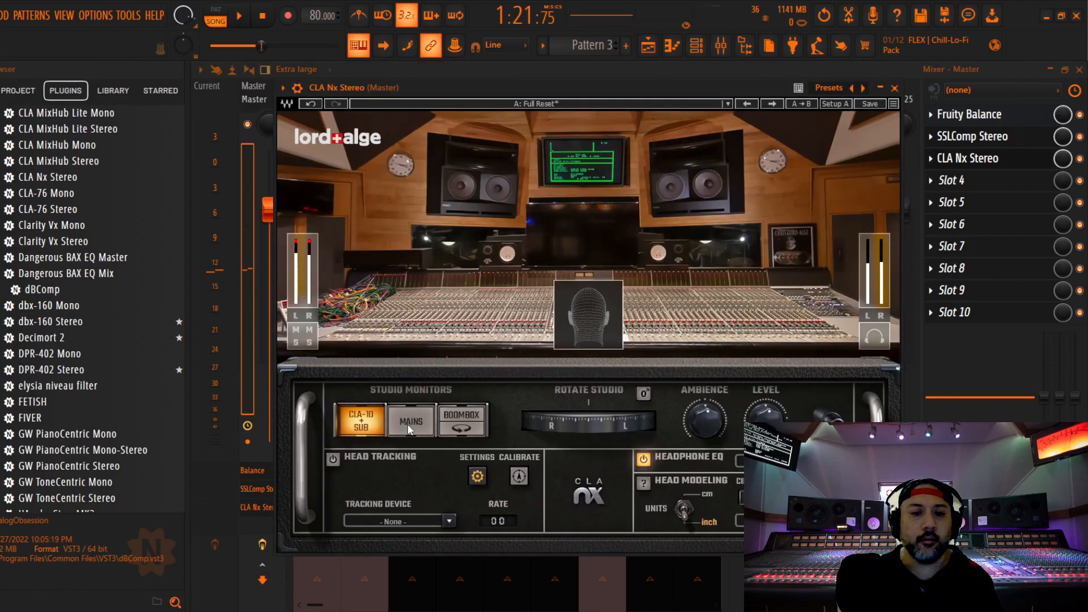
click(409, 423)
click(894, 88)
key(space)
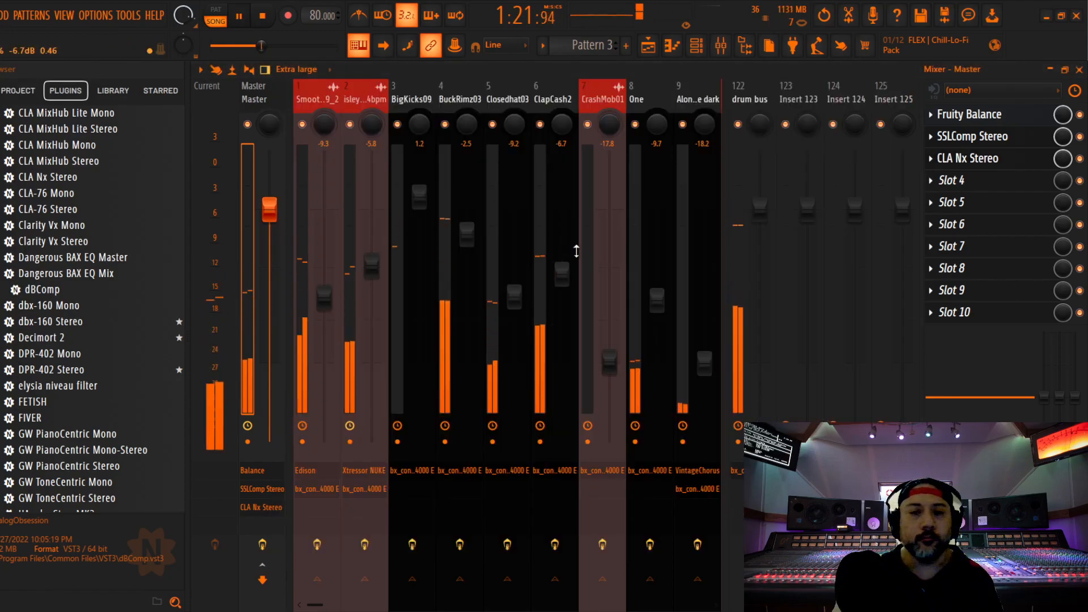
Set the LF gain in the drum bus's bx_console SSL 4000 E to +8.0 dB and close the plugin.
click(753, 114)
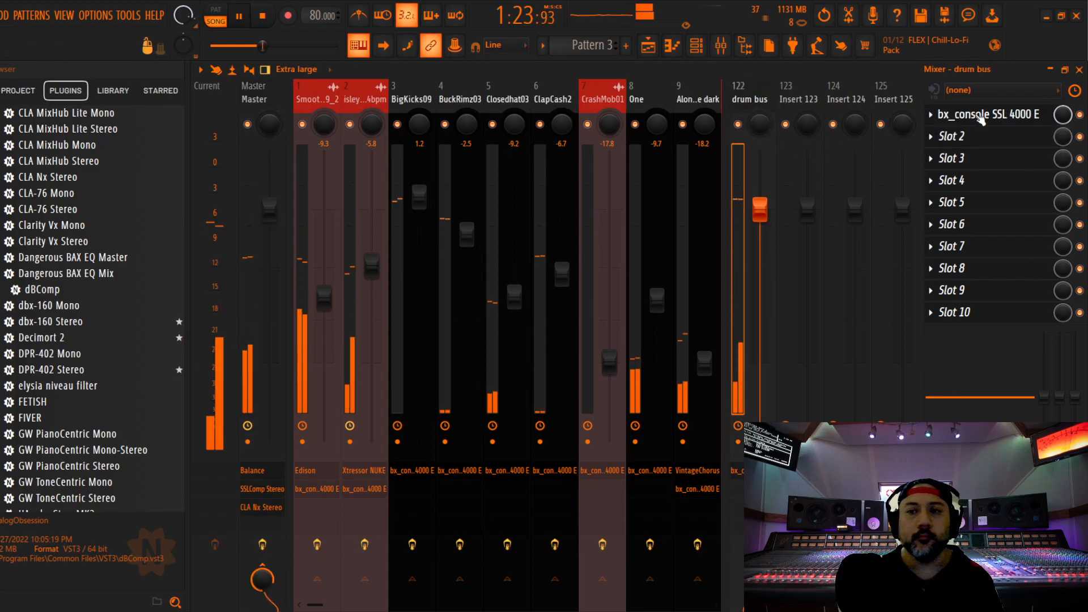
click(1015, 114)
drag(521, 427, 528, 427)
scroll(526, 423, down, 1)
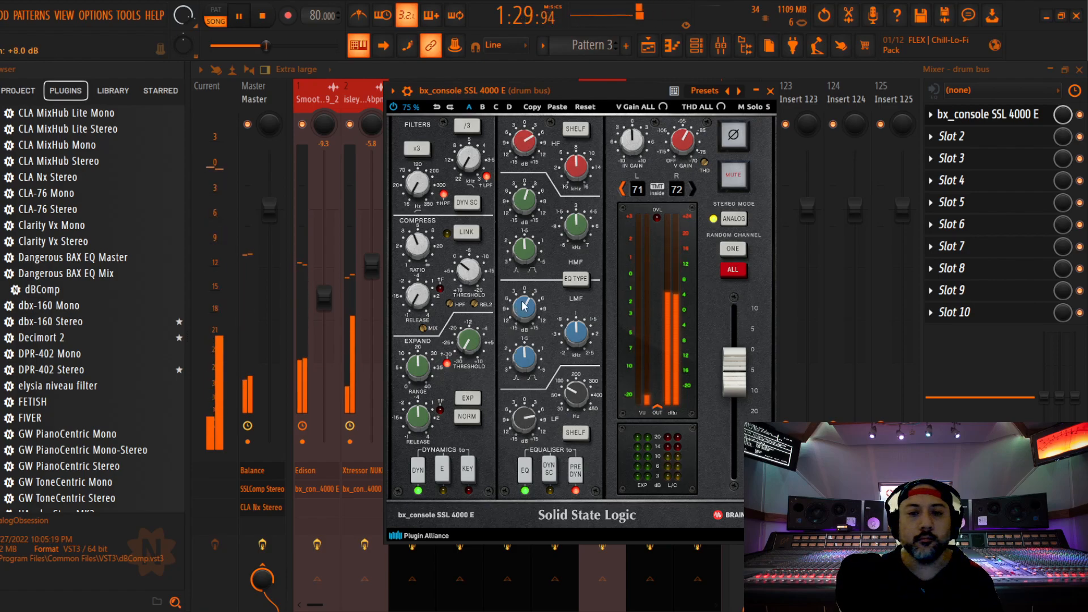
mouse_move(528, 424)
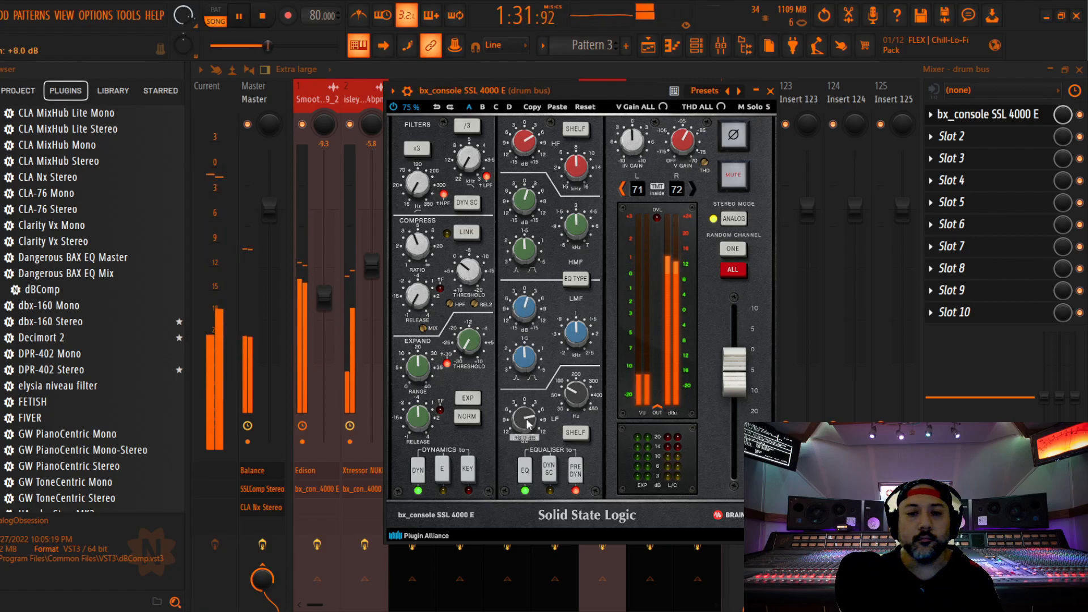
click(770, 90)
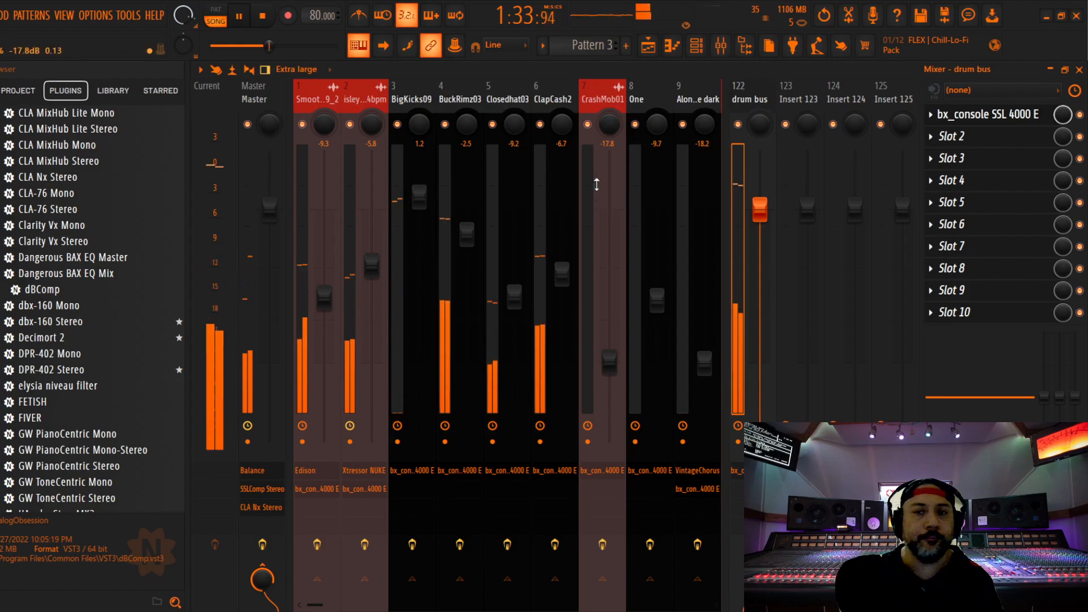
Save the project with the drum bus EQ change, dismissing the plugin-data dialog.
click(0, 16)
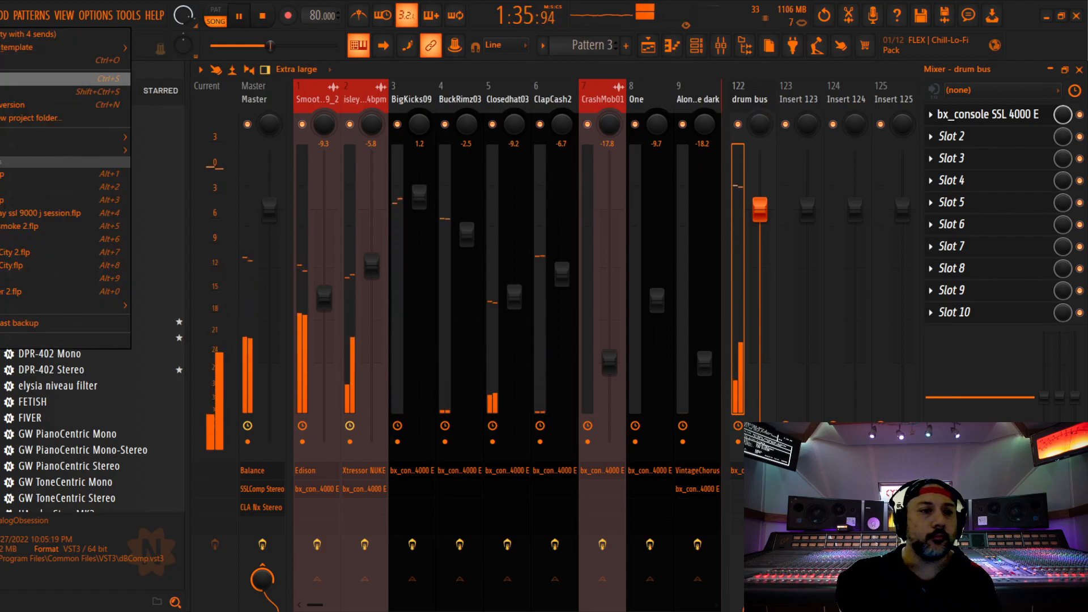
click(68, 79)
click(763, 210)
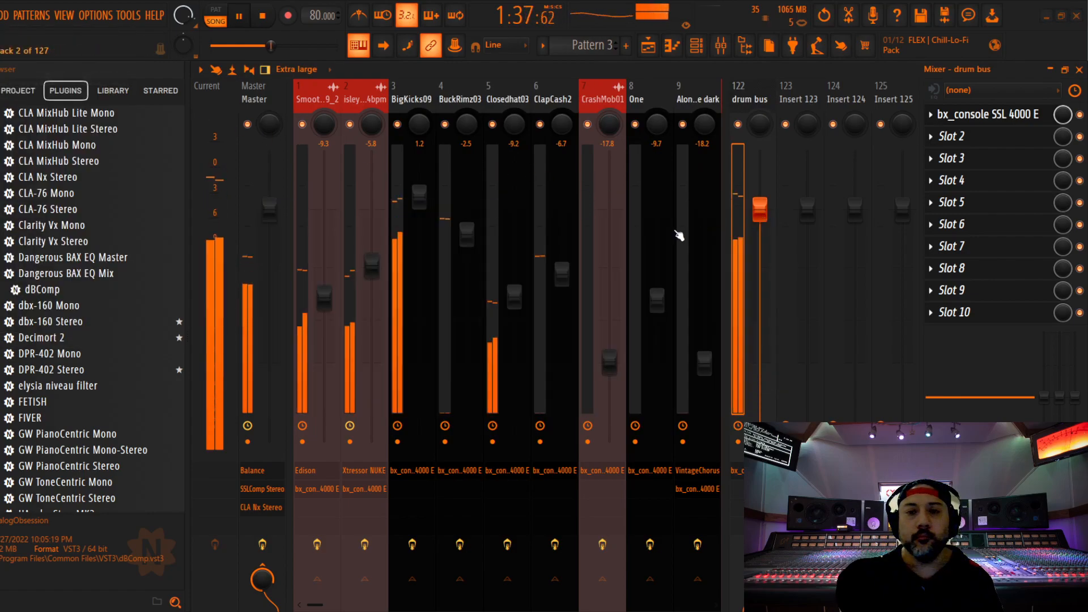
Look over the vocal channels in the mixer, reselect the Master track, and save the project again.
scroll(623, 102, down, 5)
click(639, 100)
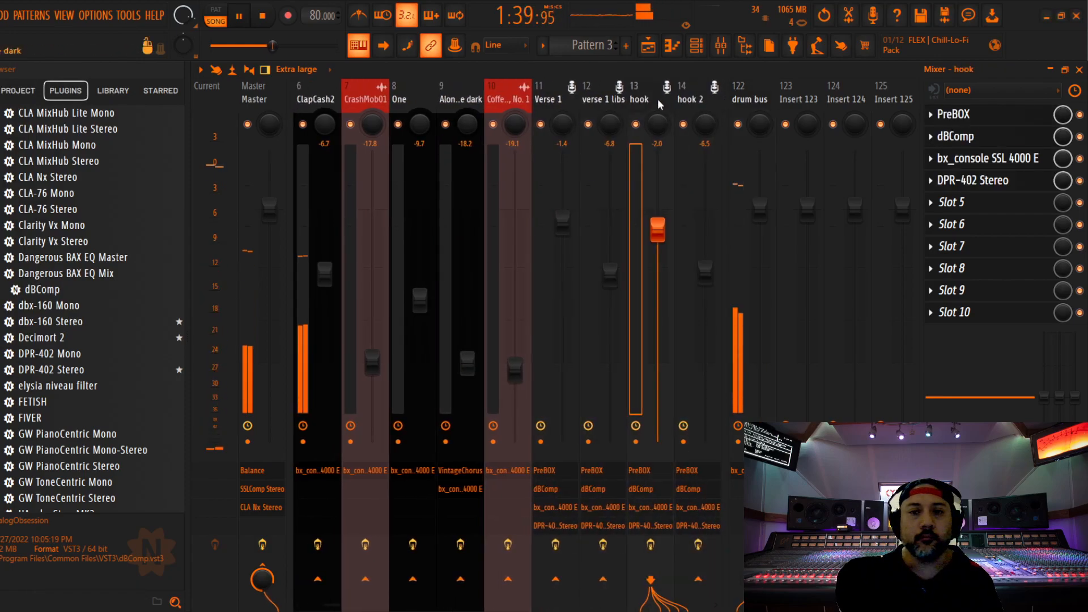
scroll(638, 102, down, 5)
drag(639, 102, 157, 143)
click(254, 98)
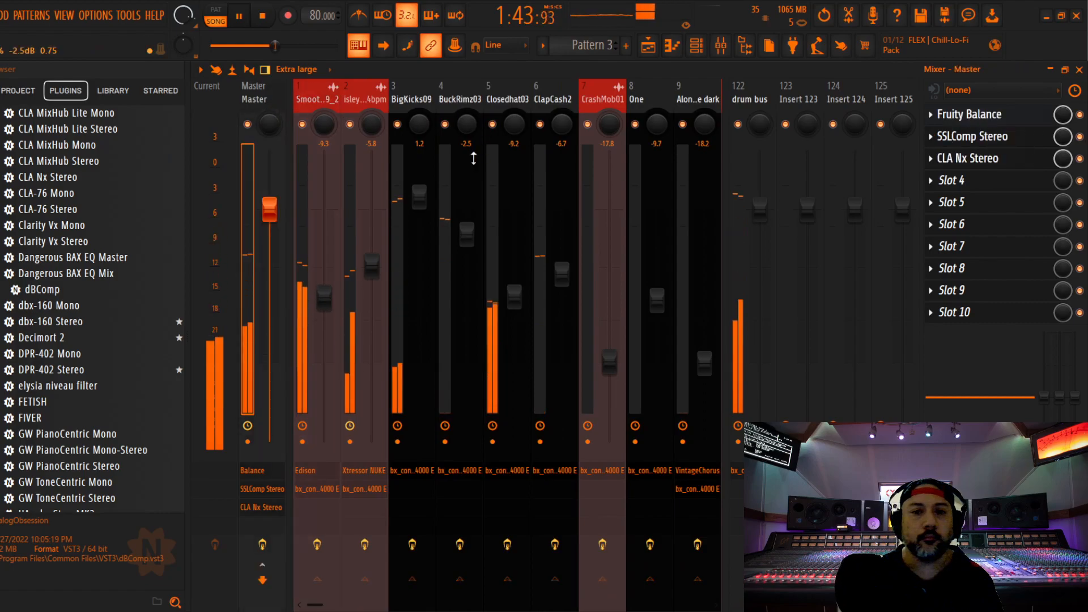
click(1, 15)
click(7, 79)
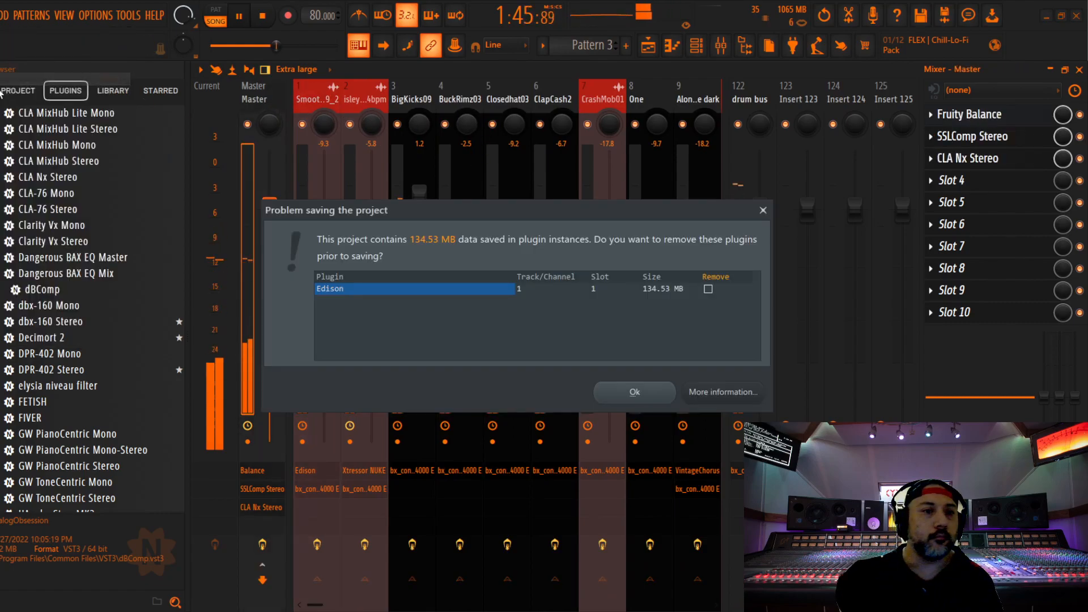
click(763, 211)
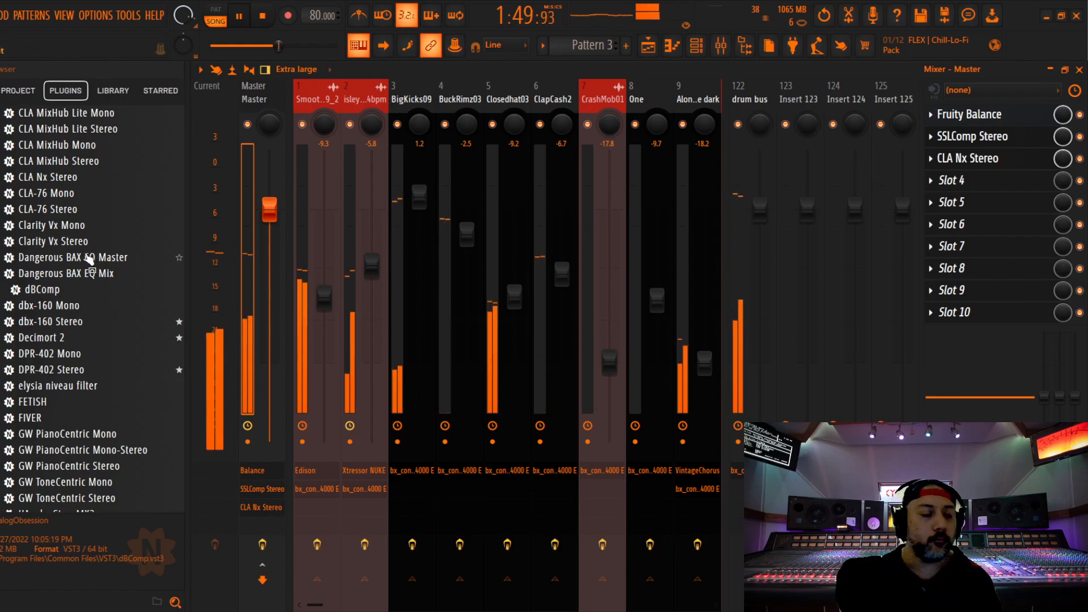
Stop playback and add Virtual Tape Machines to the Master's effect chain, moving it above CLA Nx Stereo.
key(space)
scroll(115, 255, down, 15)
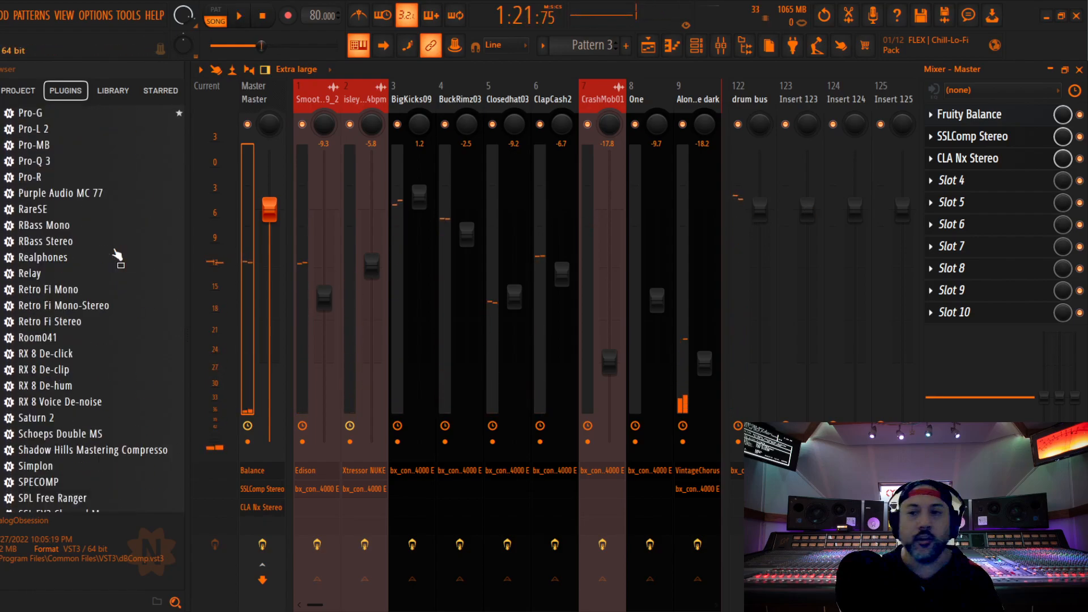
scroll(116, 254, down, 20)
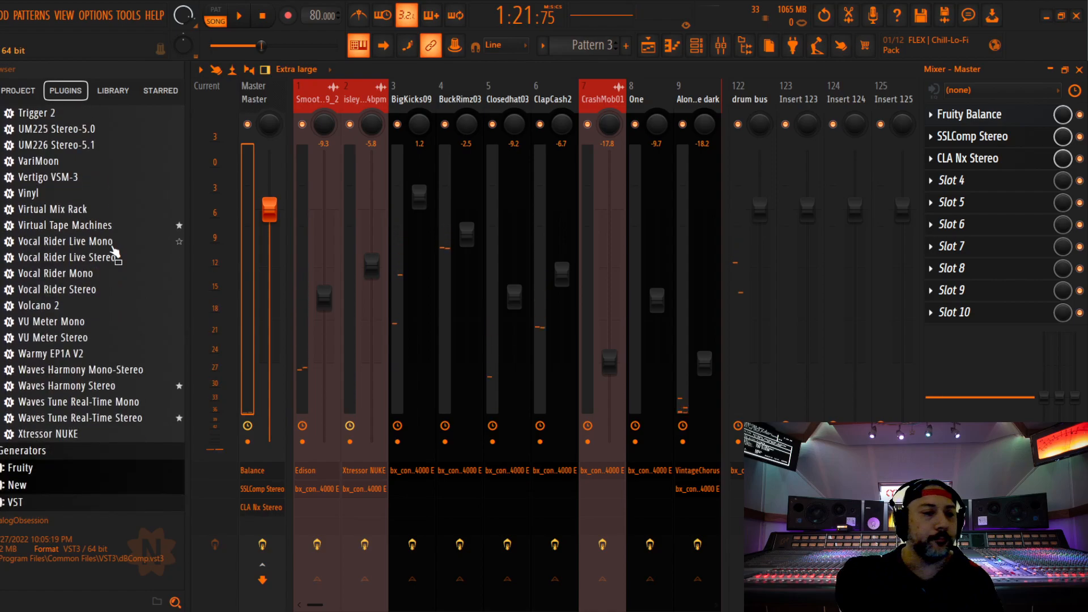
drag(75, 222, 935, 209)
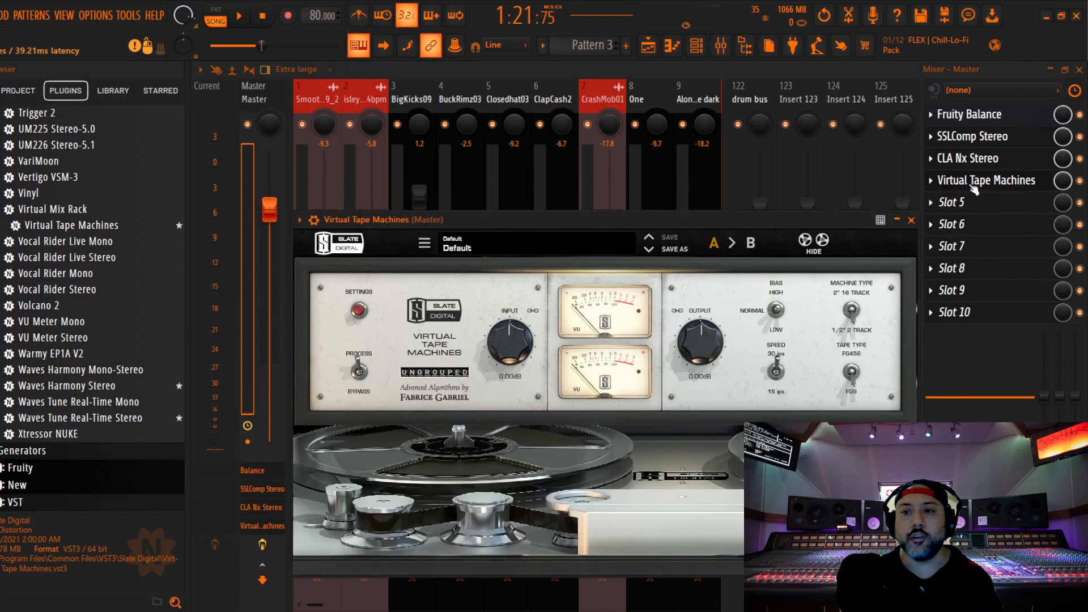
scroll(974, 182, up, 1)
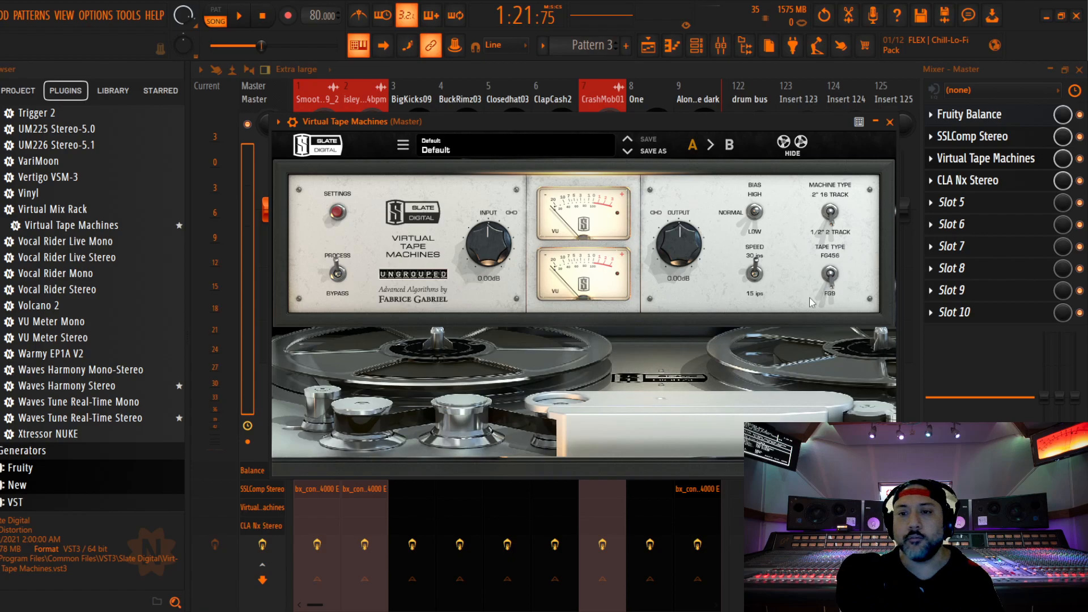
Set the Virtual Tape Machines input to -1.08 dB and output to +1.08 dB during playback, and close the plugin.
drag(475, 245, 491, 255)
key(space)
scroll(491, 255, up, 3)
scroll(490, 255, up, 1)
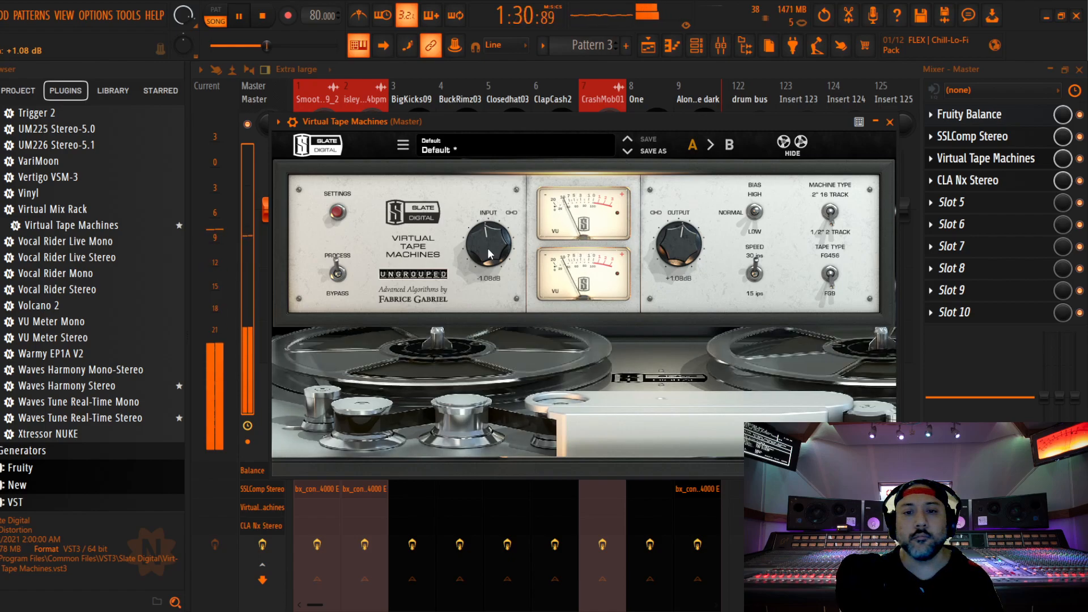
click(890, 122)
Compare the mix on the Boombox, Mains and CLA-10 + Sub monitors in the Master's CLA Nx Stereo, and close the plugin.
click(986, 181)
key(space)
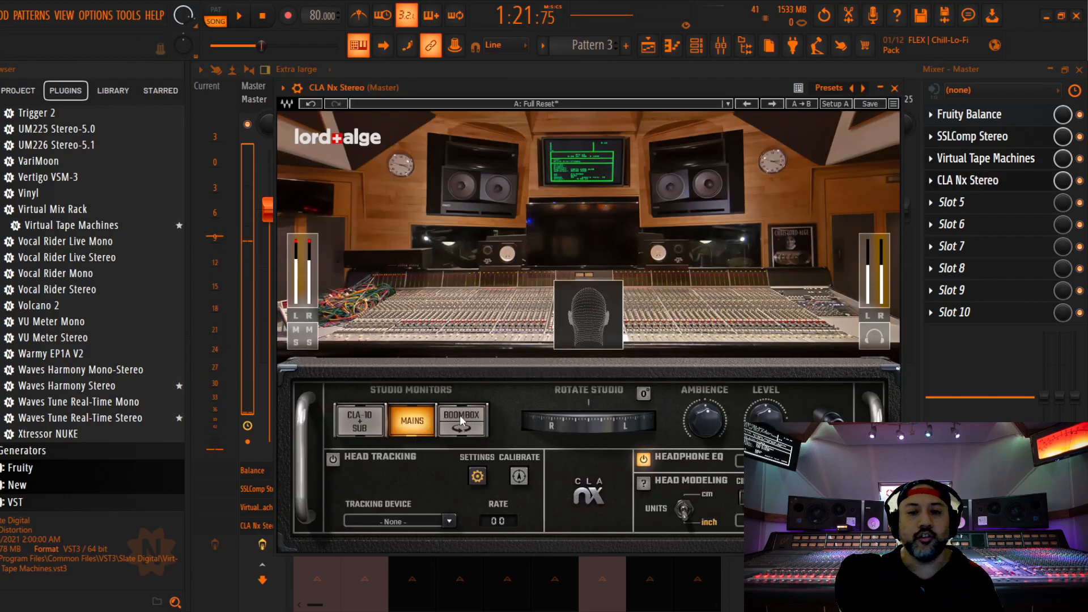
click(465, 429)
key(space)
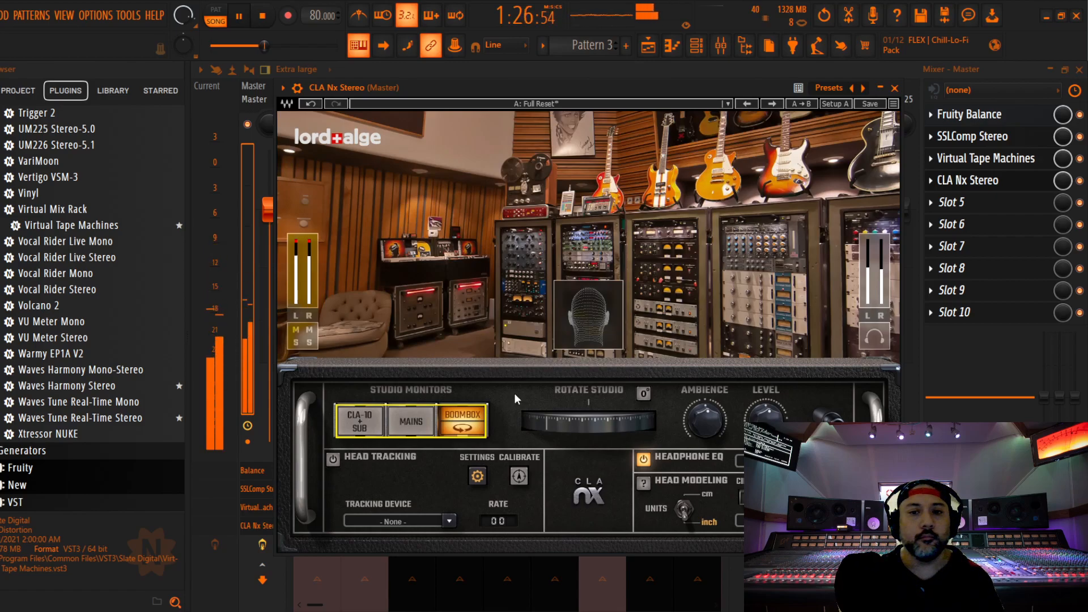
click(412, 431)
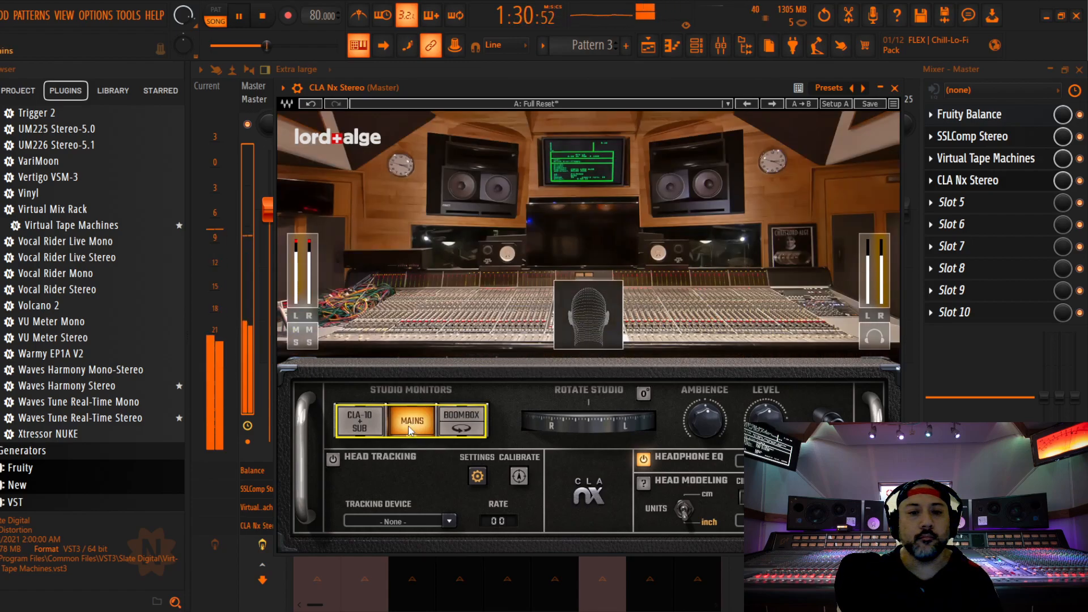
click(362, 424)
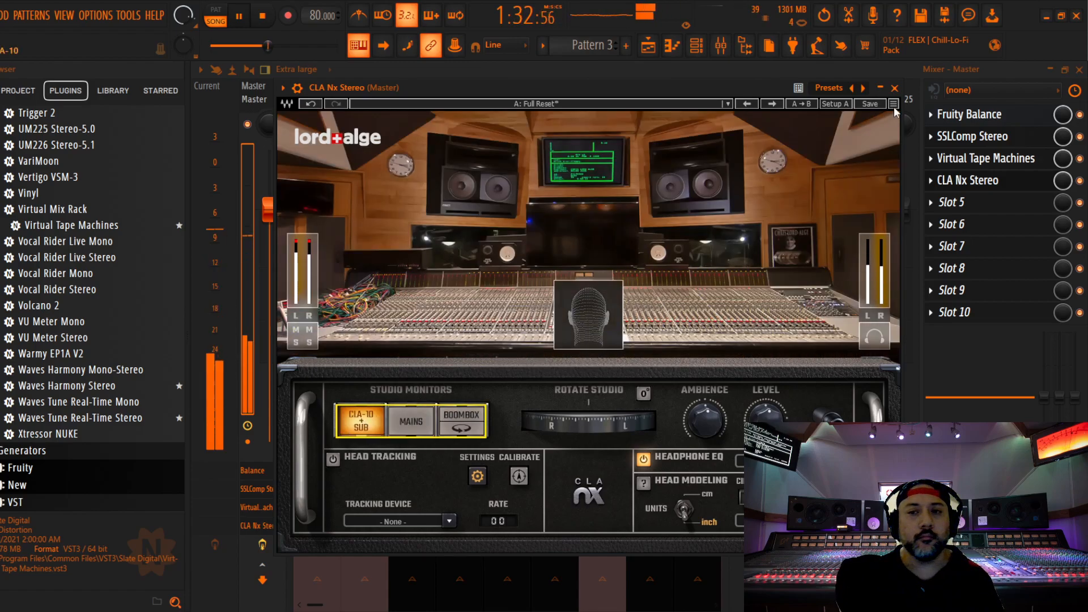
click(894, 88)
Save the project with the tape machine added, dismissing the plugin-data dialog, and stop playback.
key(alt+f)
click(5, 79)
click(763, 210)
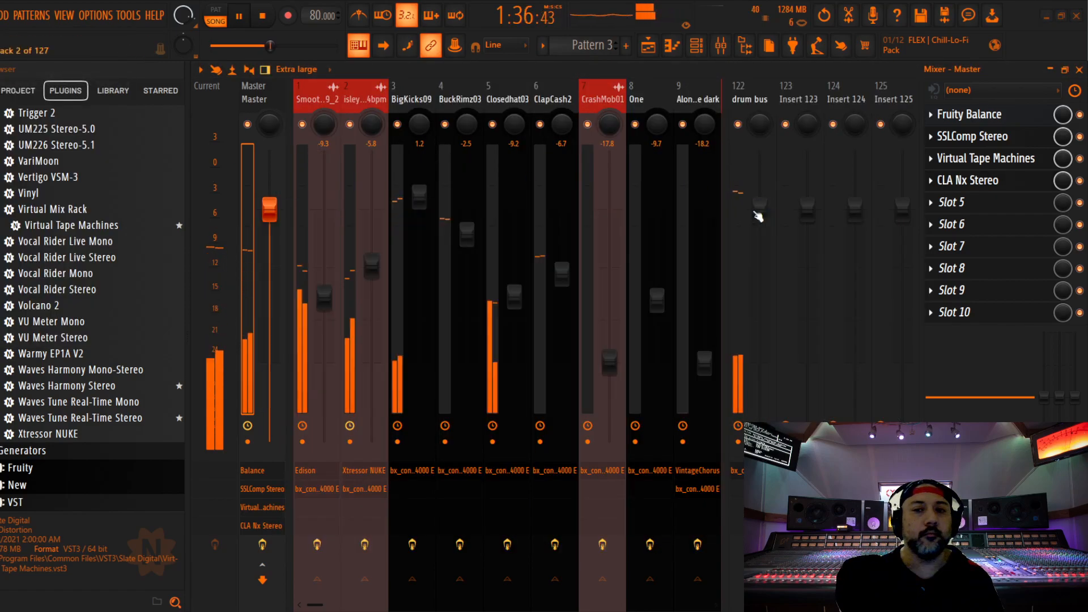
key(space)
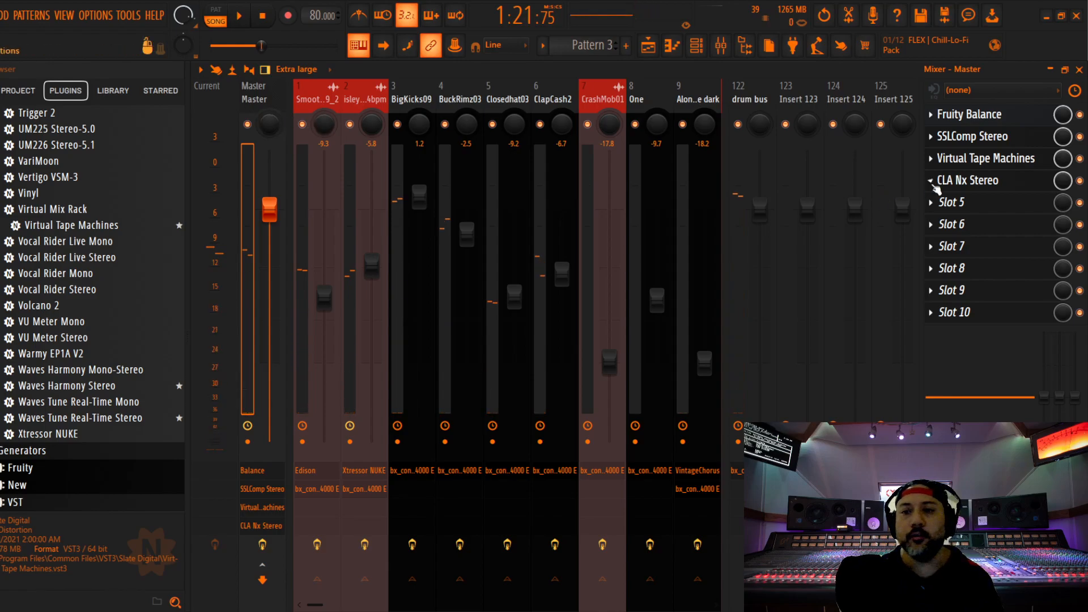
Remove CLA Nx Stereo from the Master's effect chain and save the project, dismissing the plugin-data dialog.
click(932, 182)
click(940, 210)
click(569, 371)
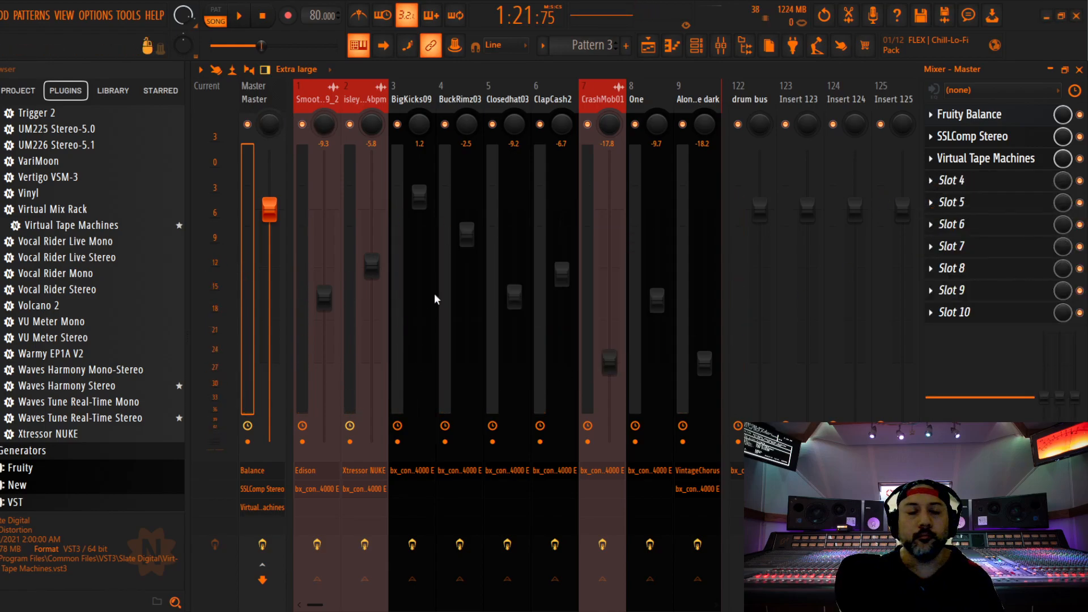
click(0, 16)
click(11, 79)
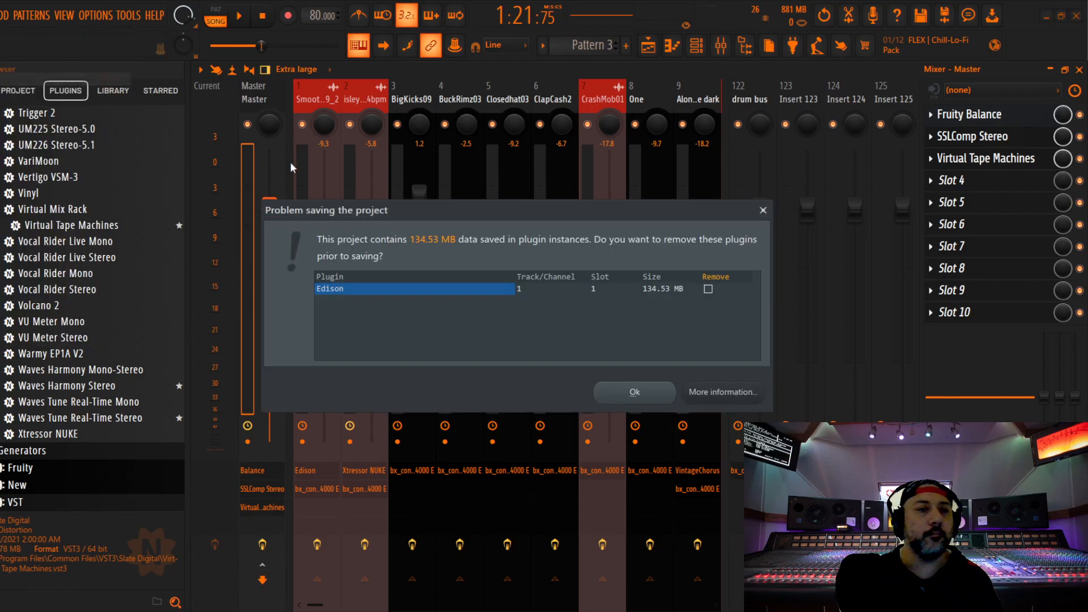
click(762, 210)
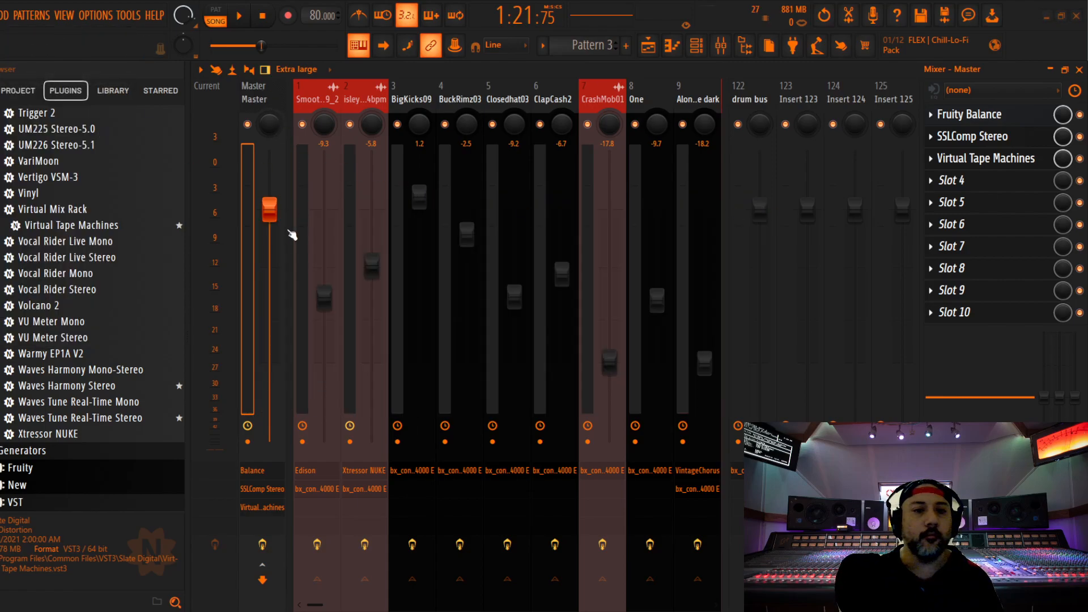
Set the Master fader to -2.3 dB during playback and save the project, keeping the Edison plugin.
drag(271, 214, 270, 215)
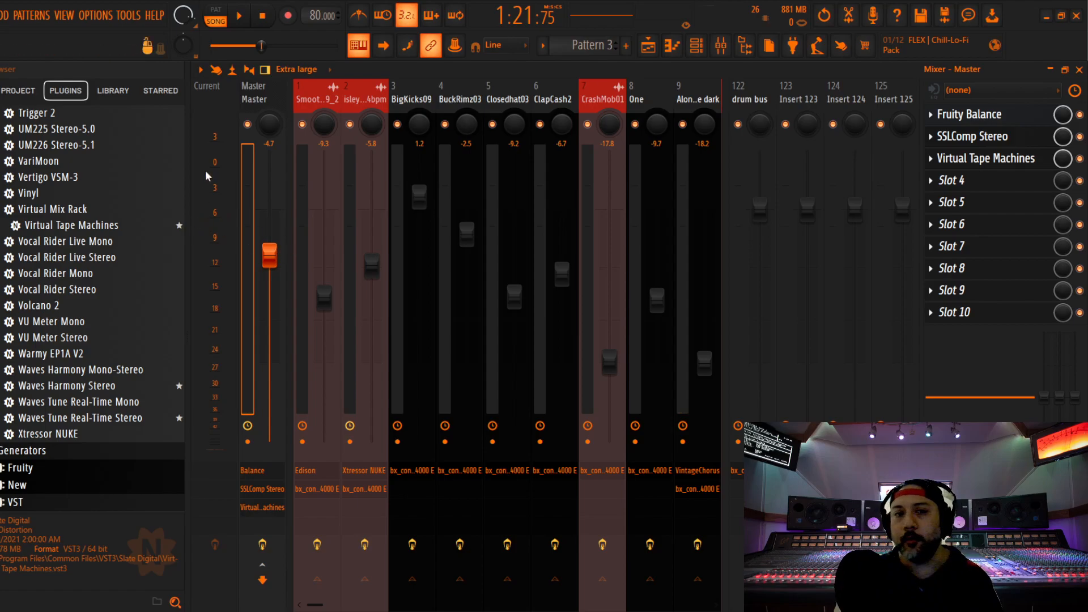
key(space)
drag(269, 260, 269, 235)
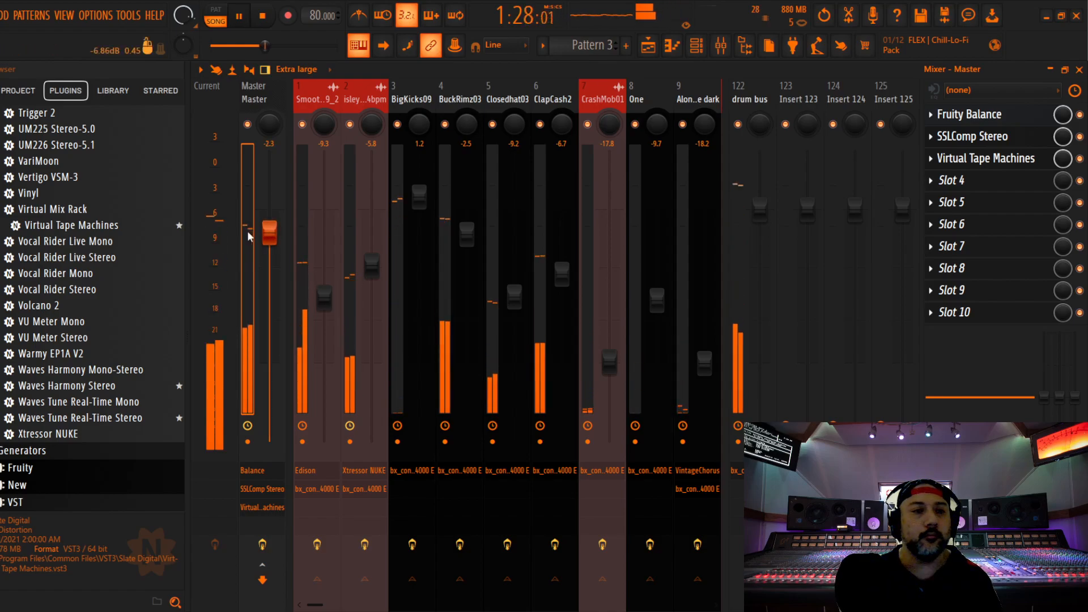
click(1, 15)
click(12, 79)
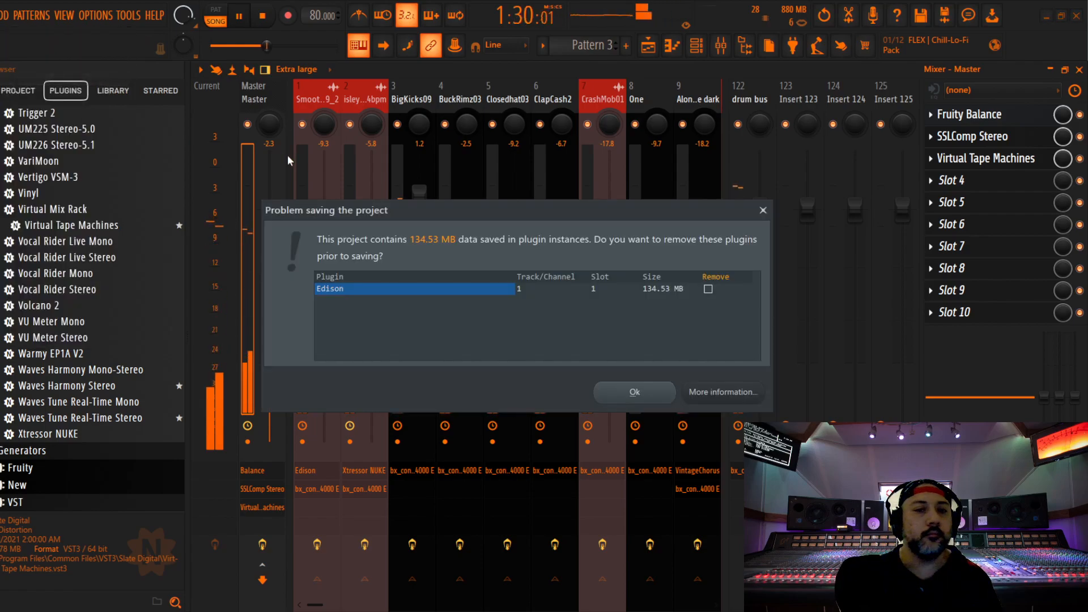
click(635, 392)
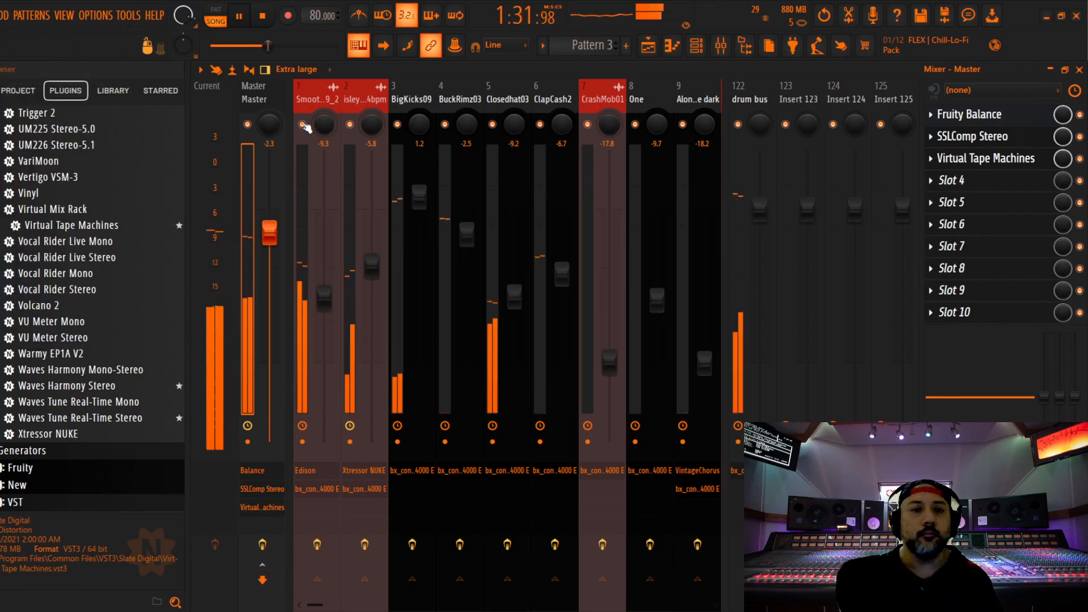
Look over the beat channels in the mixer, save the project from the guitar track, and reselect the Master.
drag(273, 97, 529, 100)
drag(529, 99, 145, 123)
click(2, 15)
click(11, 80)
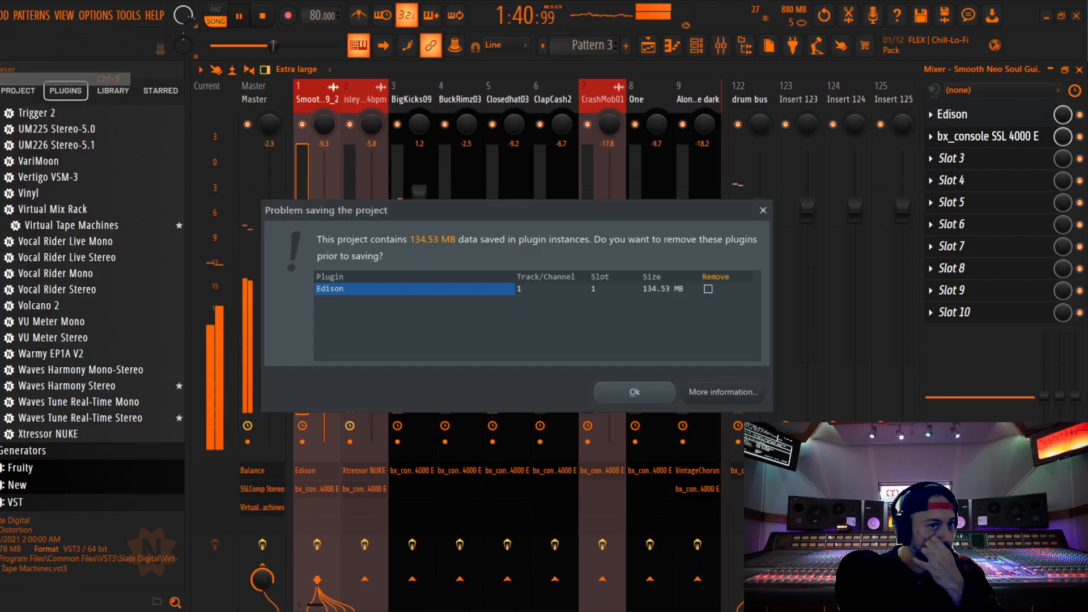
click(762, 210)
click(265, 99)
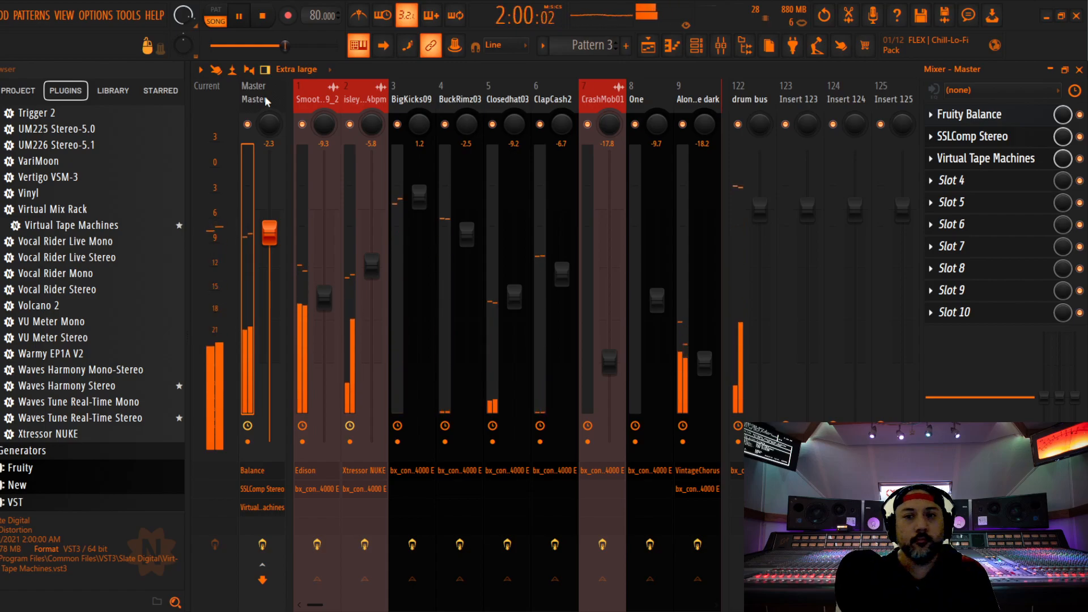
Lower the output fader in the drum bus's bx_console SSL 4000 E to about -5.8 dB and close the plugin.
click(749, 99)
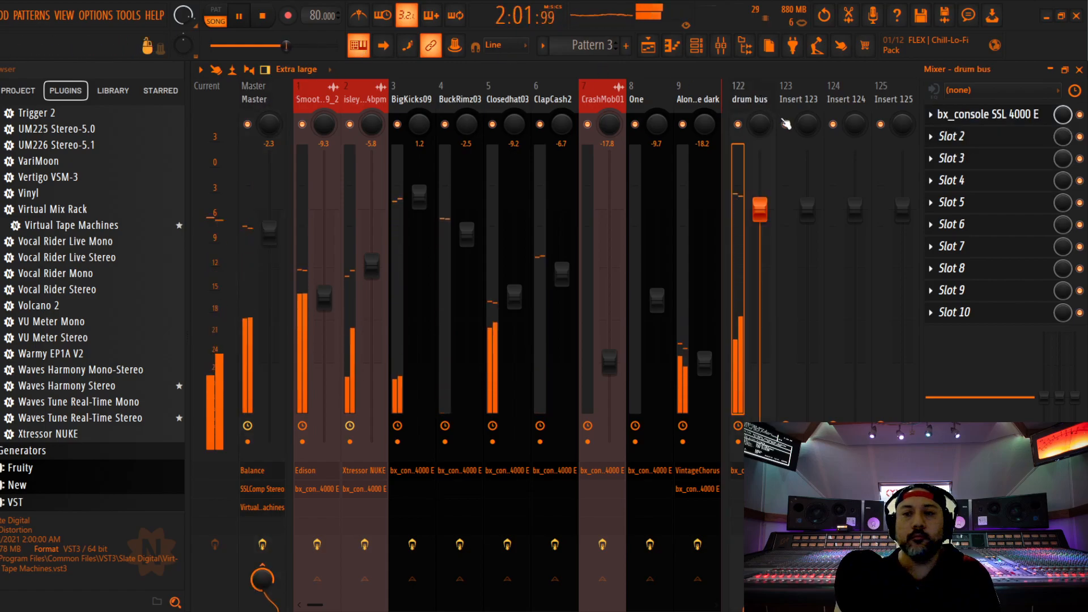
click(967, 117)
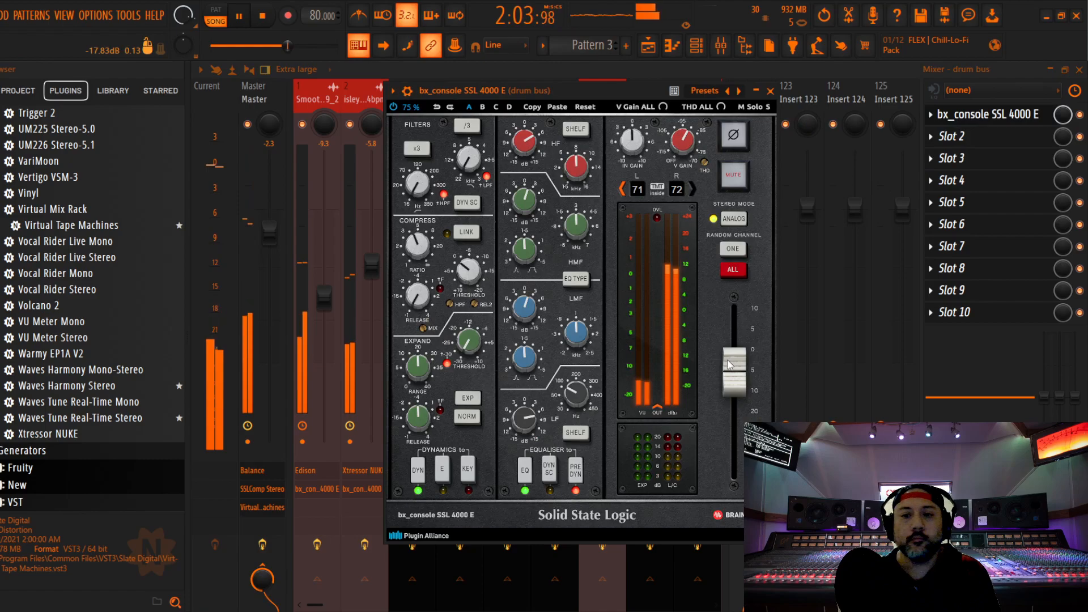
click(738, 383)
drag(738, 383, 738, 384)
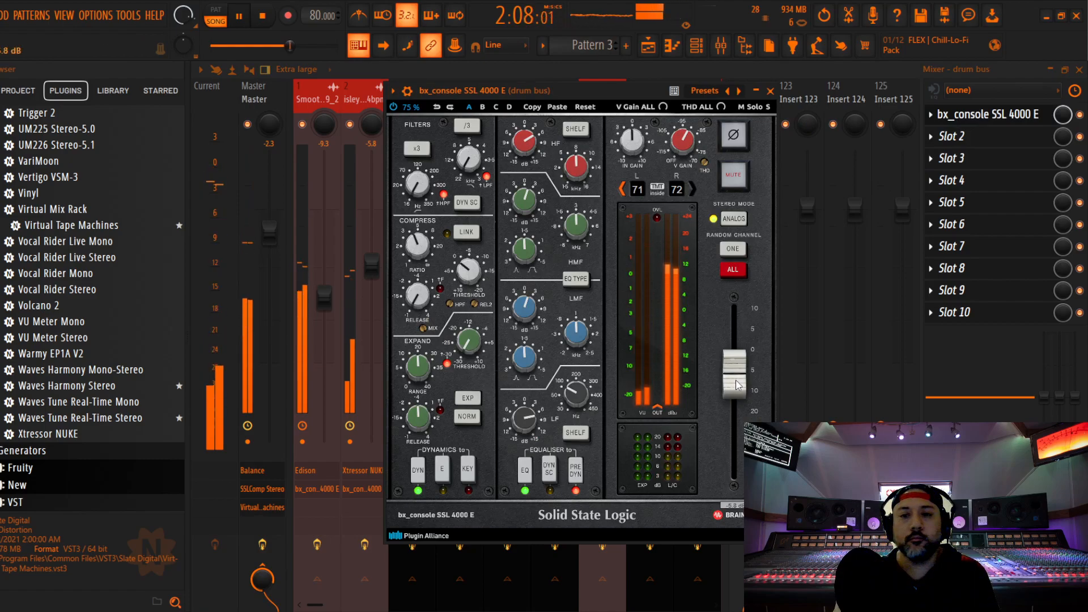
click(771, 90)
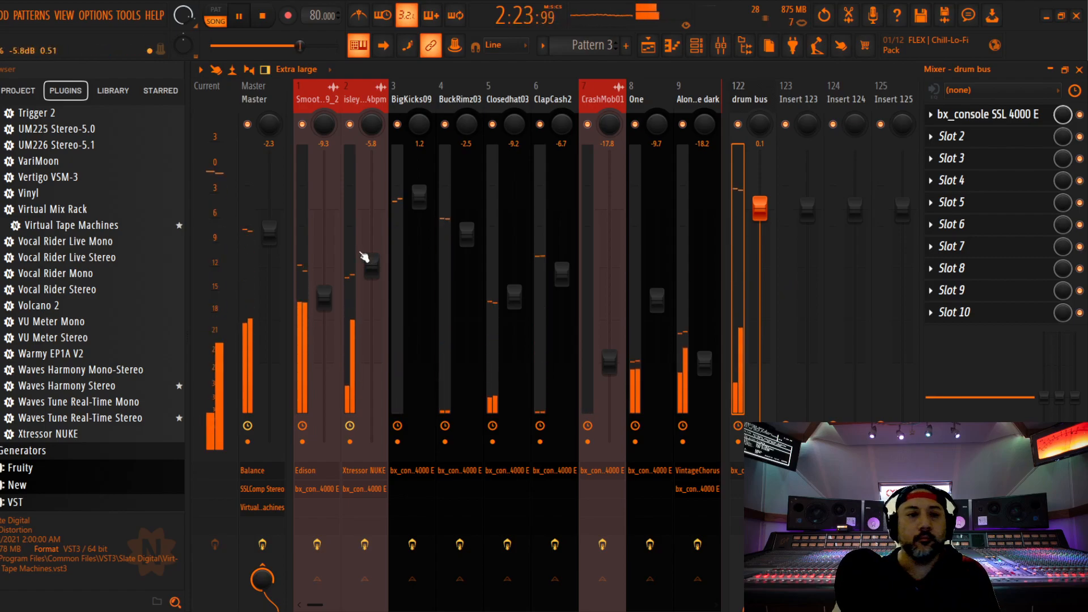
Select the Master track and check the compression in its SSLComp Stereo.
click(267, 198)
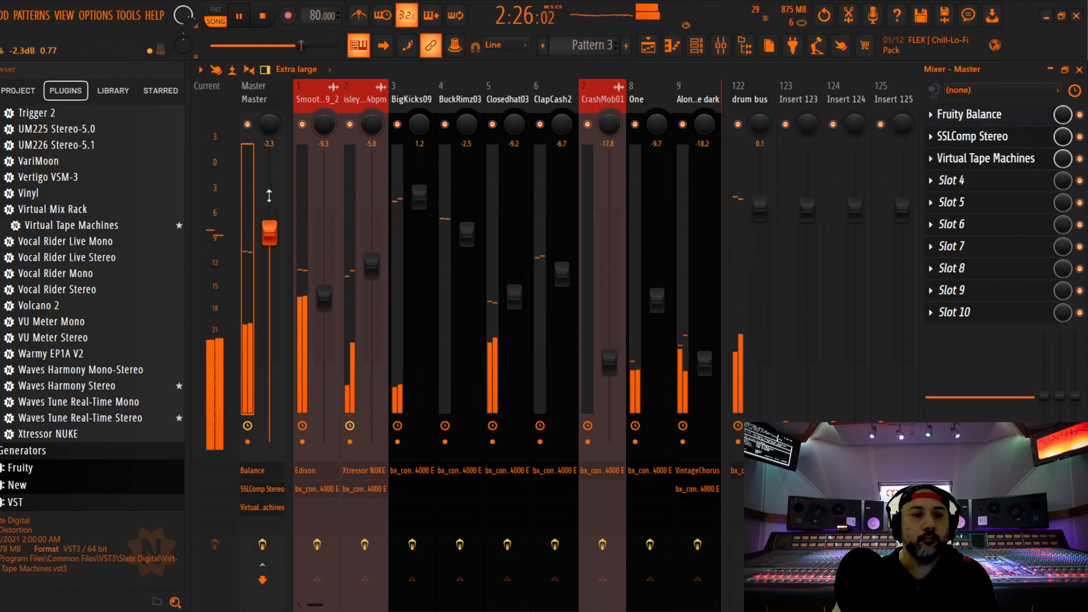
click(960, 137)
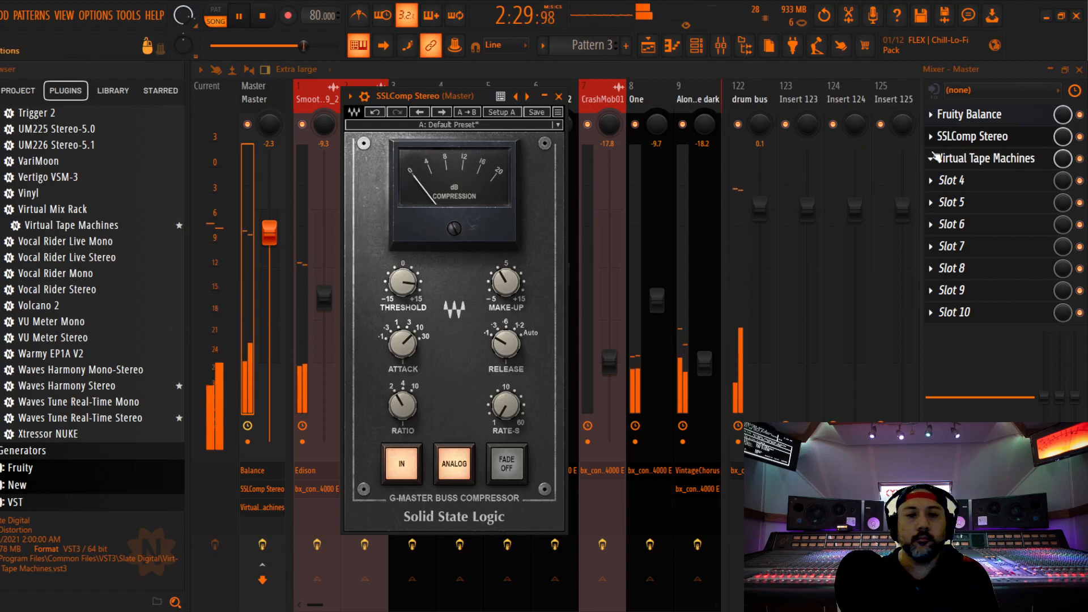
click(558, 97)
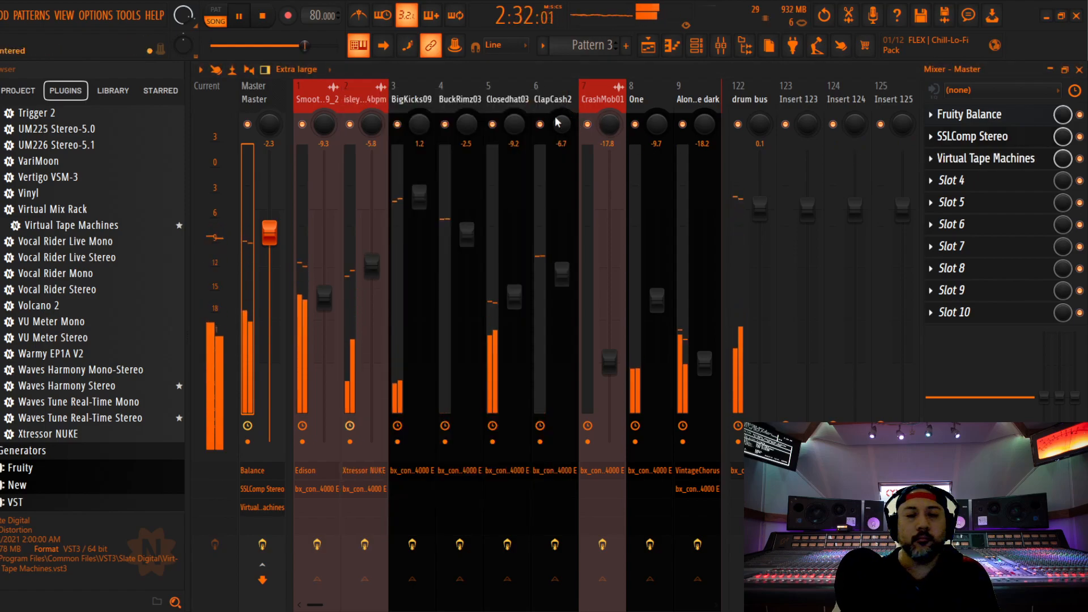
Save the project with the drum bus level change, stop playback, and save once more, dismissing the plugin-data dialogs.
click(1, 15)
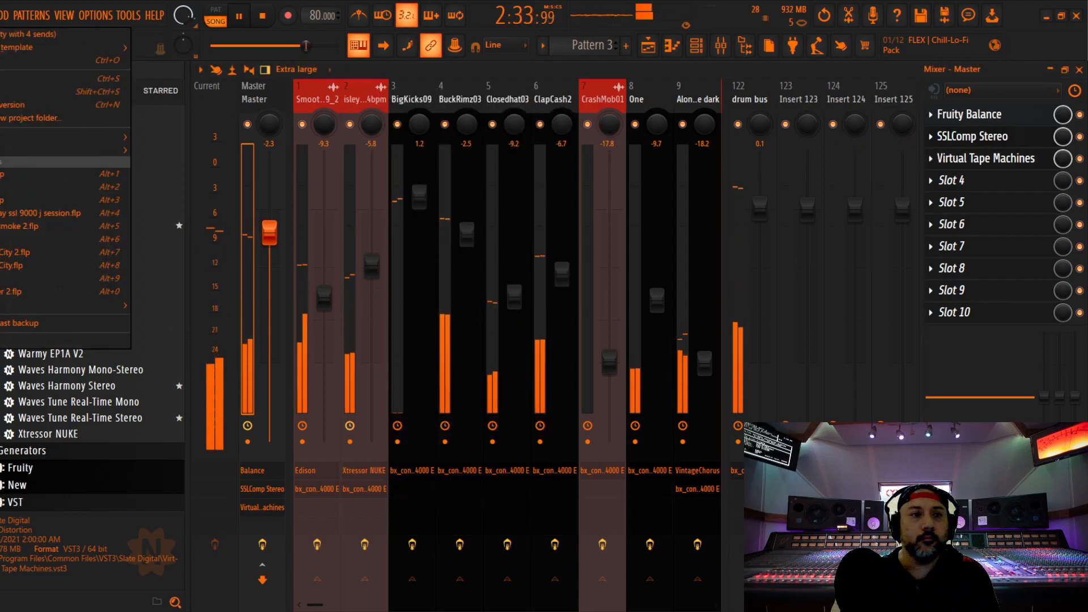
click(1, 78)
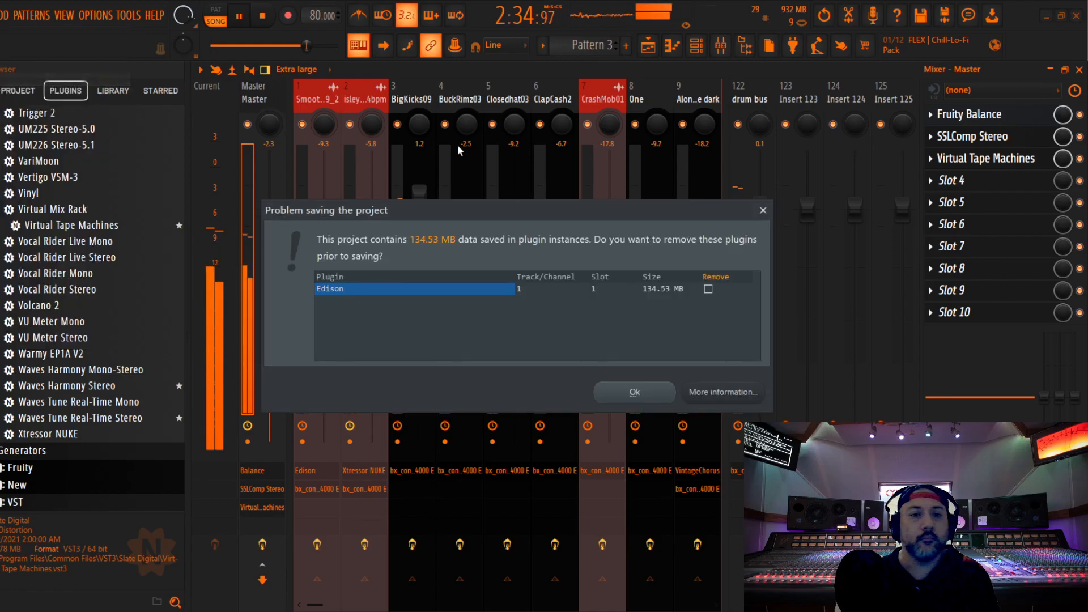
click(764, 211)
click(263, 17)
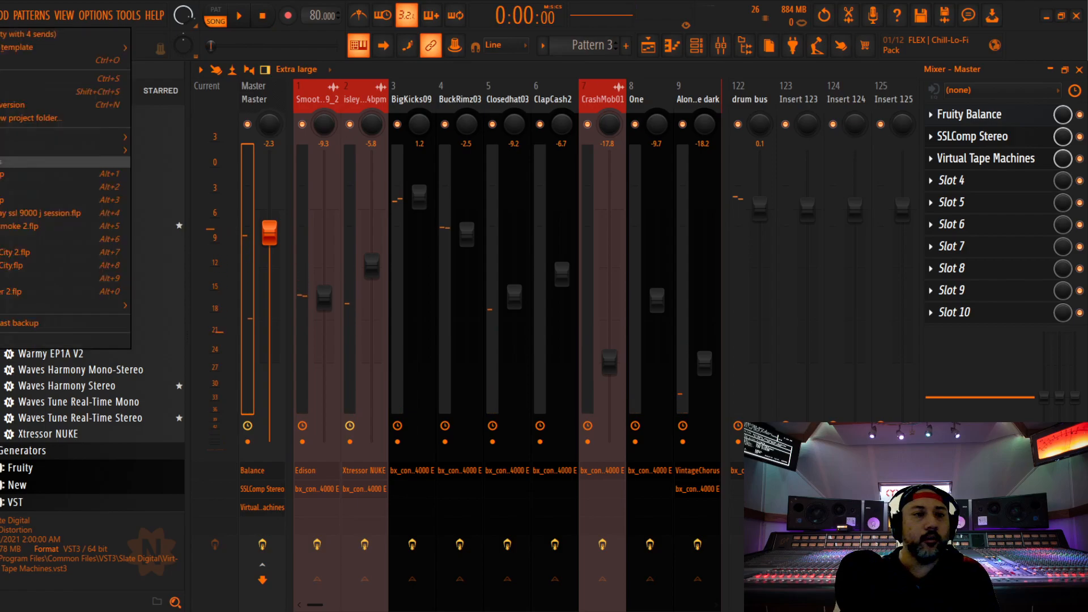
key(ctrl+s)
click(770, 212)
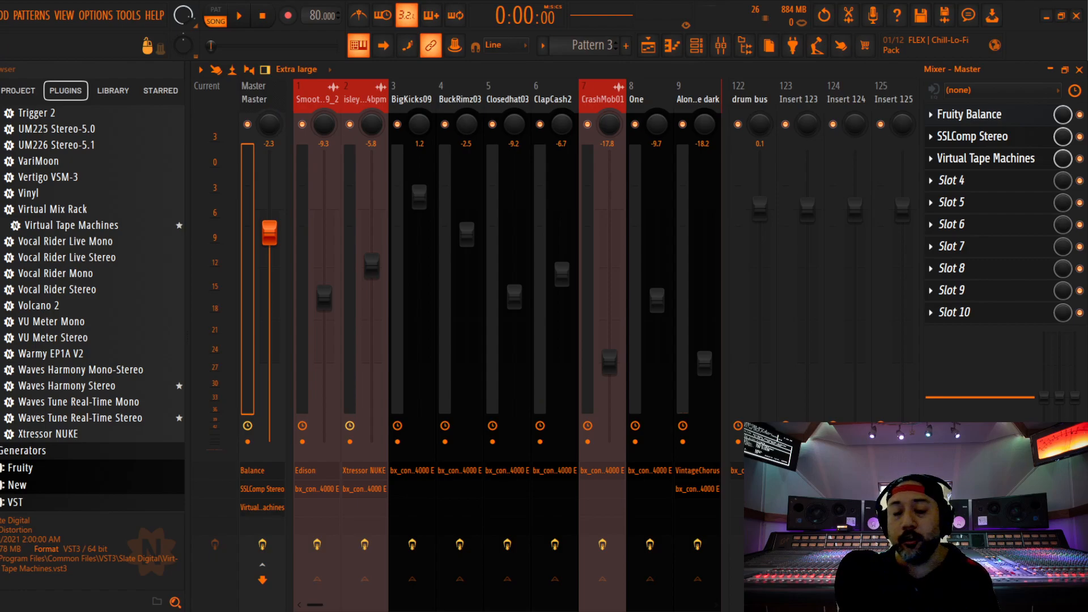
Switch to the OBS window.
mouse_move(773, 611)
click(765, 568)
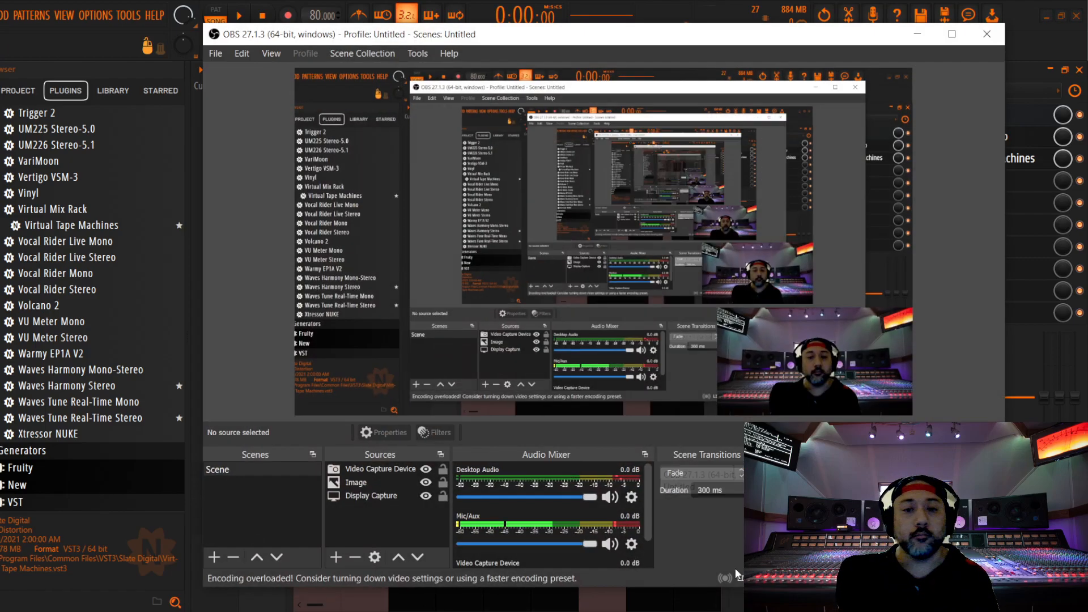